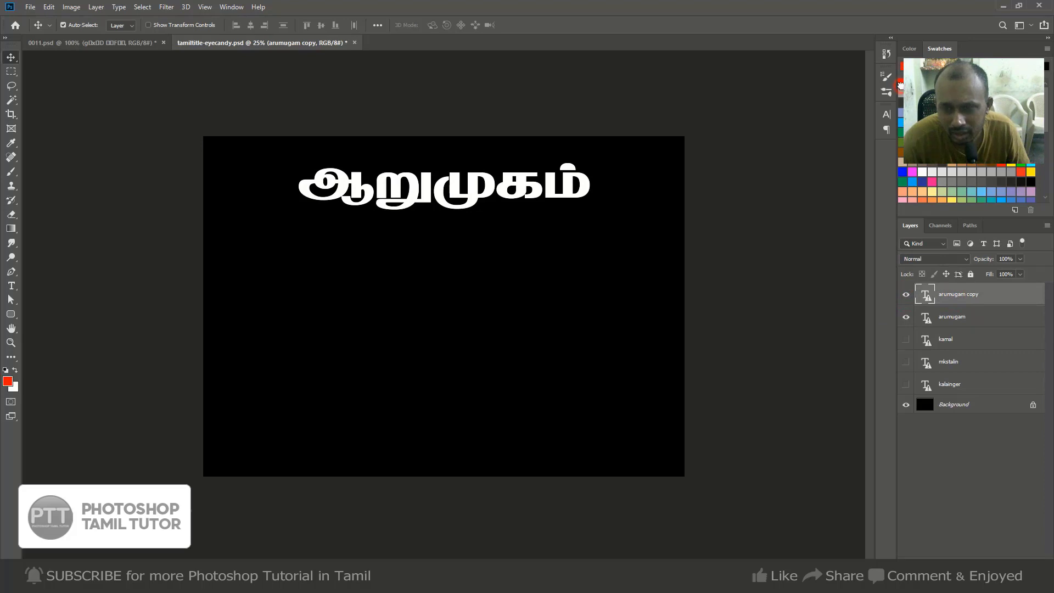
Fill the upper copy of the title text with red and compare it with the white original beneath.
key(alt+BackSpace)
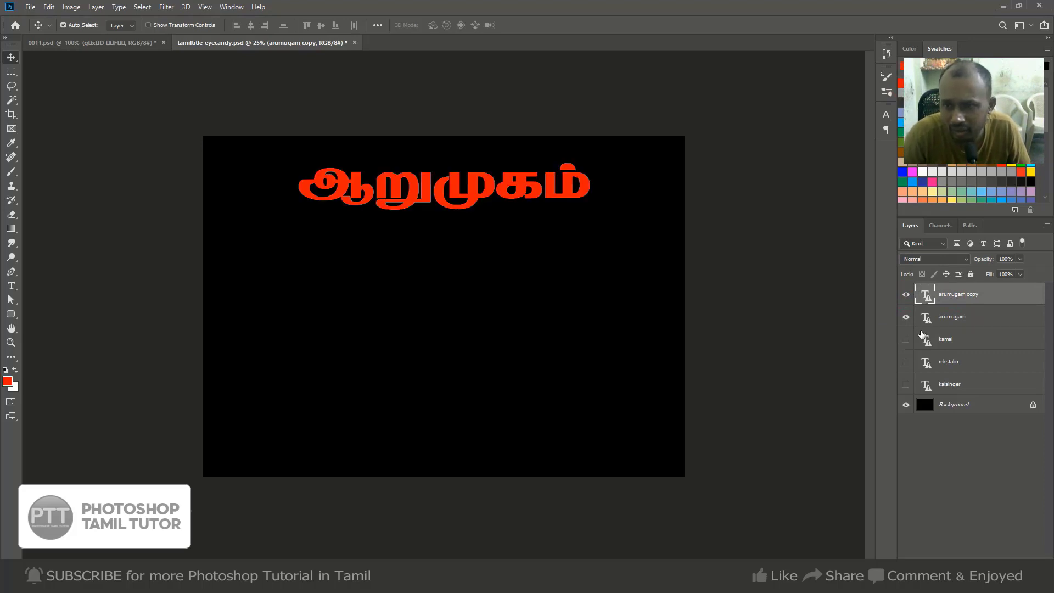
click(945, 319)
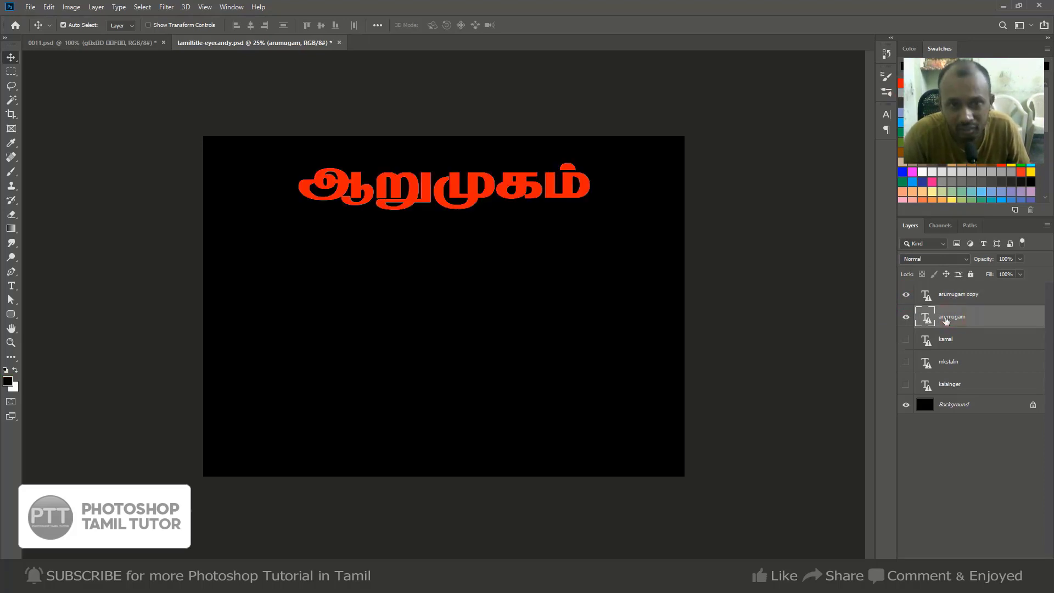
click(906, 295)
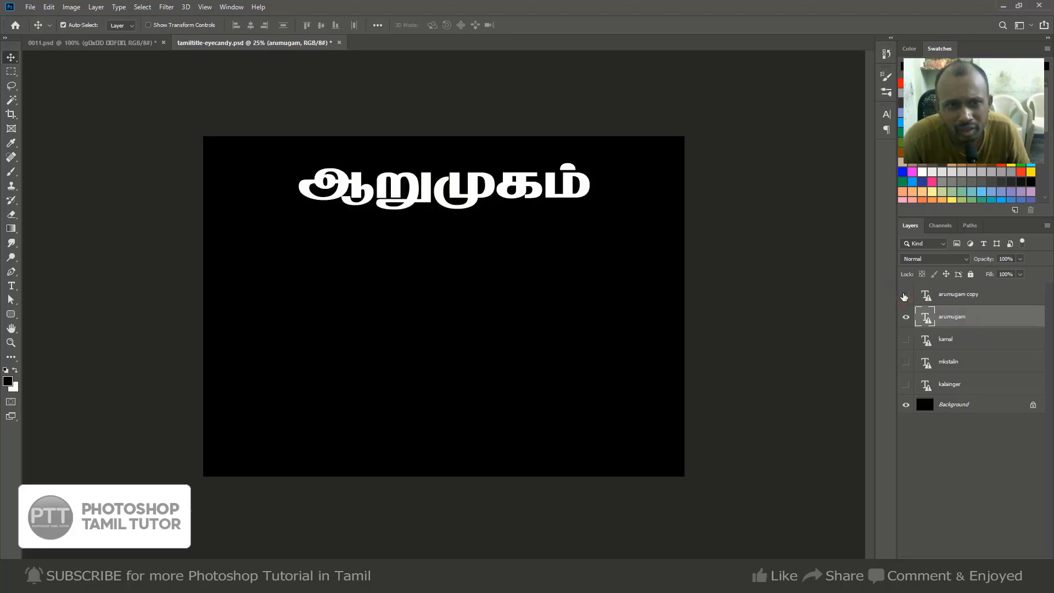
click(905, 296)
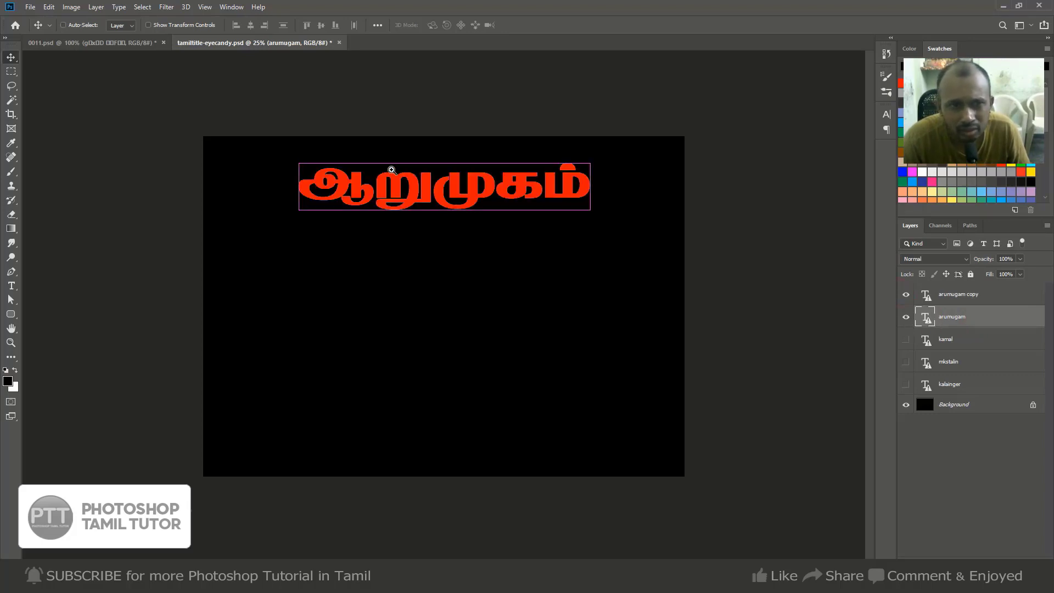
Convert the original title text layer beneath the red copy to a Smart Object.
click(392, 170)
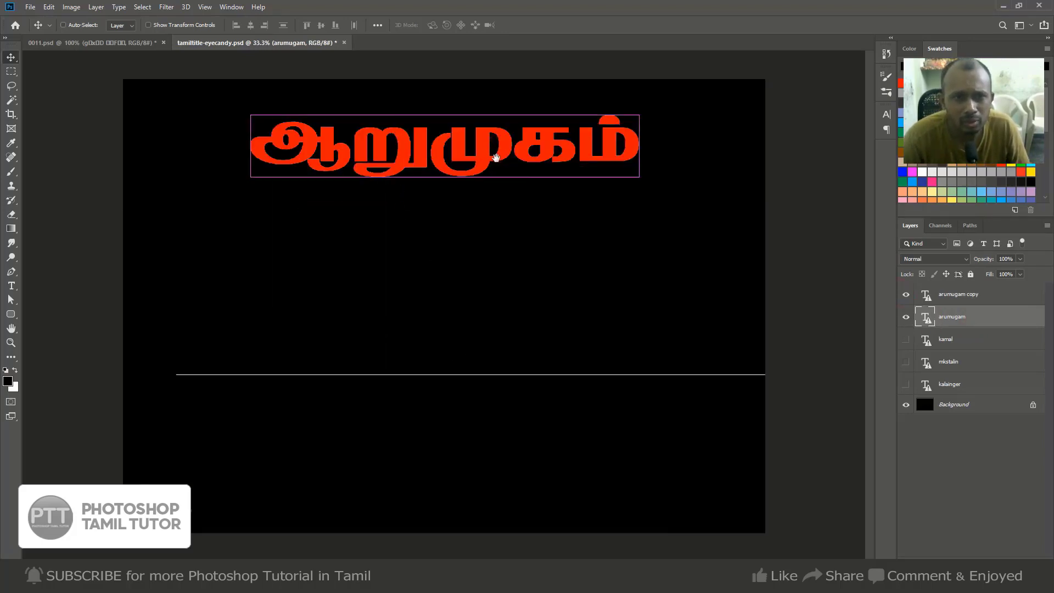
click(499, 149)
right_click(970, 318)
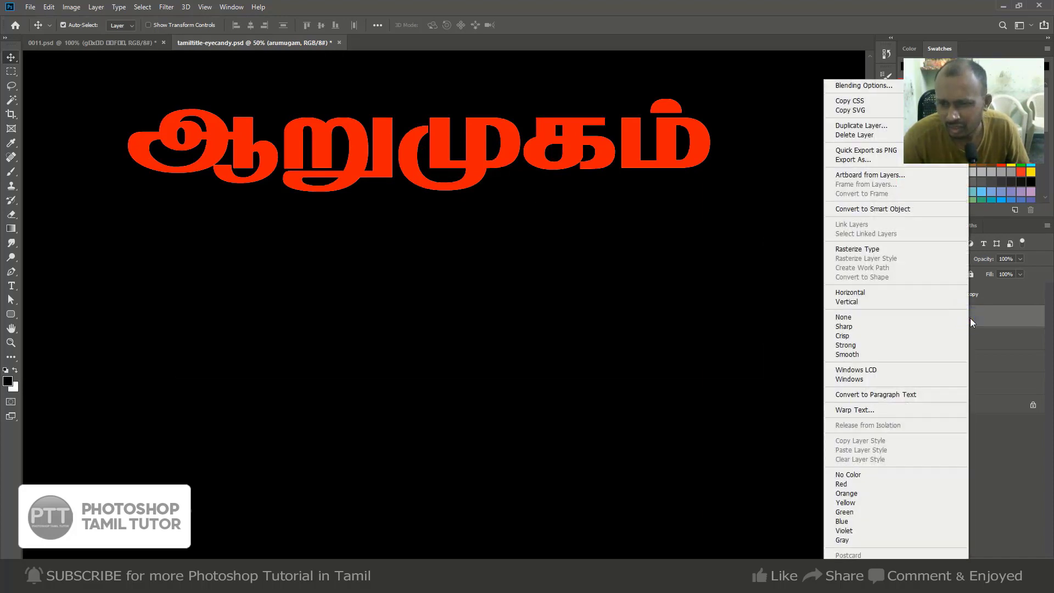
click(896, 212)
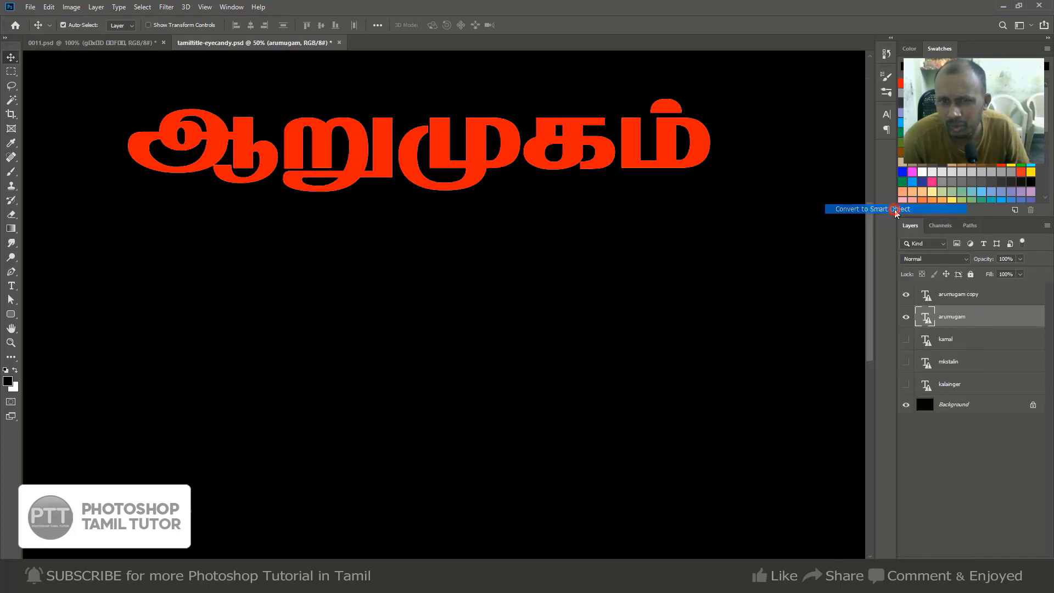
Start the Eye Candy 7 Extrude effect on the smart object and deepen the extrusion down and to the left.
click(167, 7)
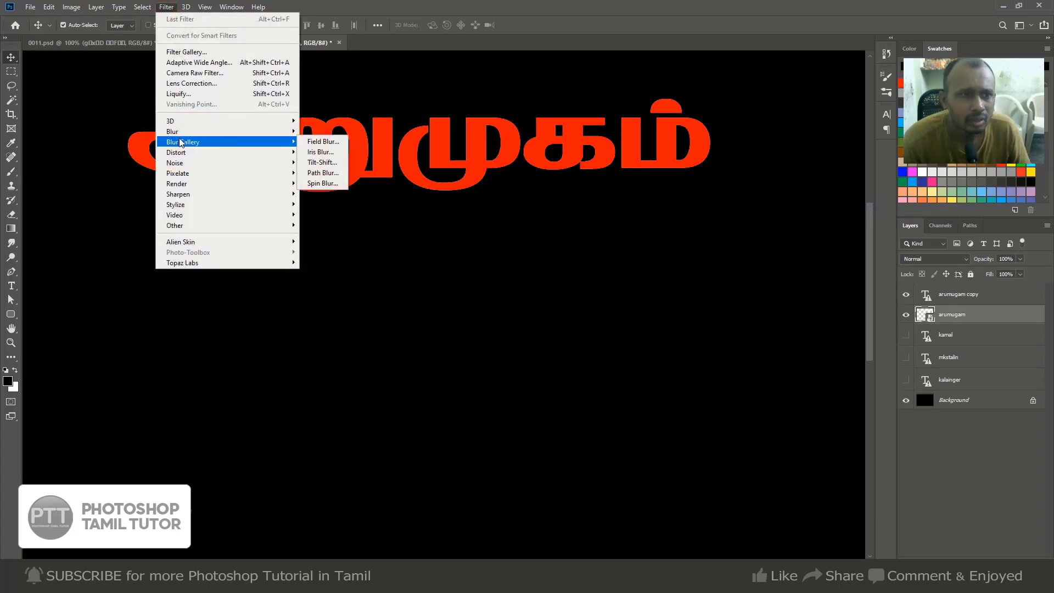
mouse_move(229, 242)
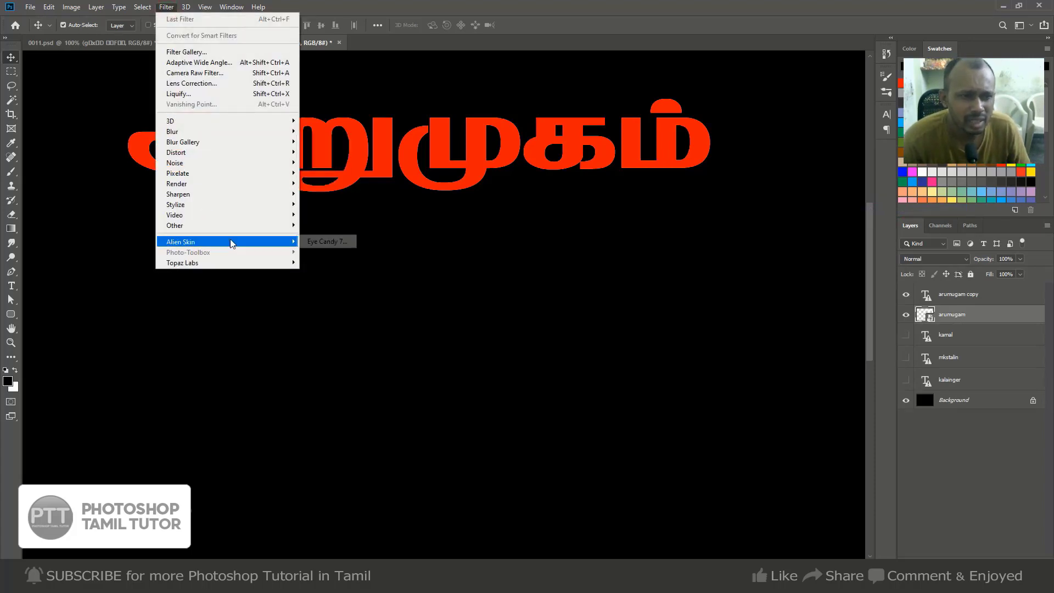
click(347, 243)
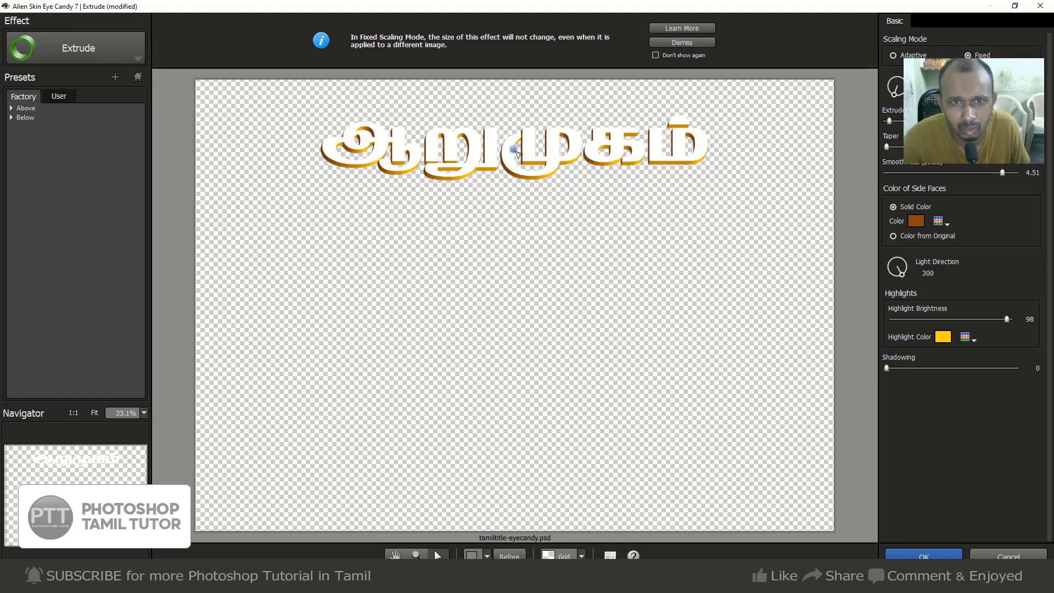
drag(514, 152, 510, 157)
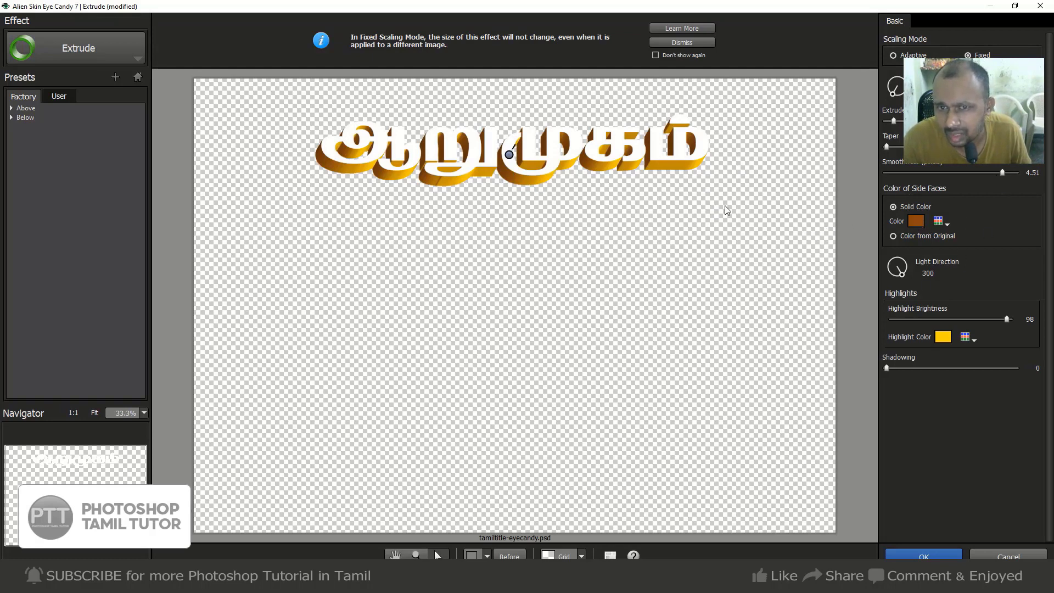
Set the extrusion's solid side face color to brown 7b3e12 and accept the yellow highlight color ffdb0f.
click(916, 222)
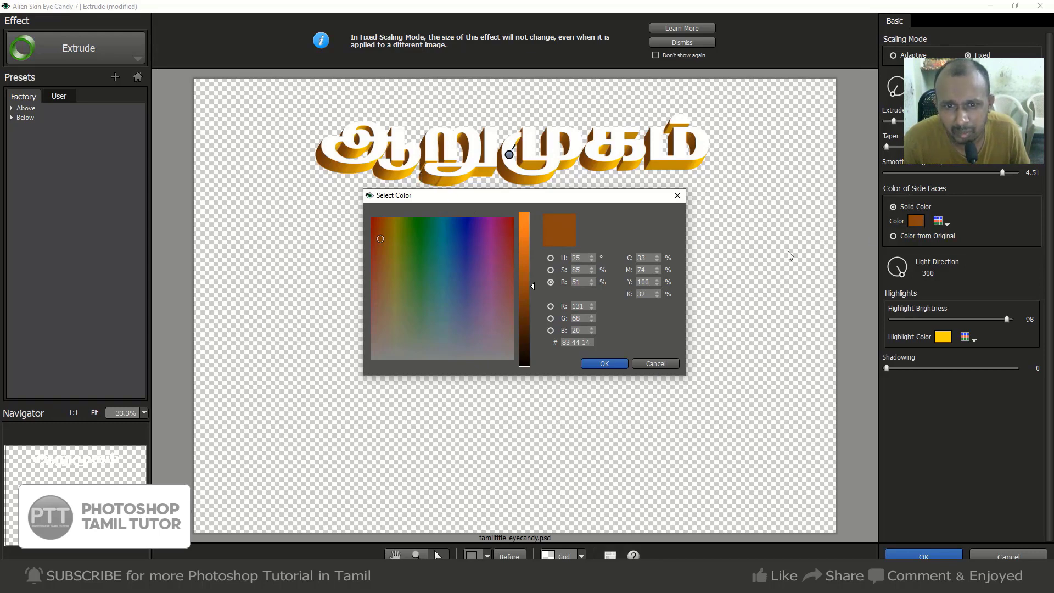
click(534, 291)
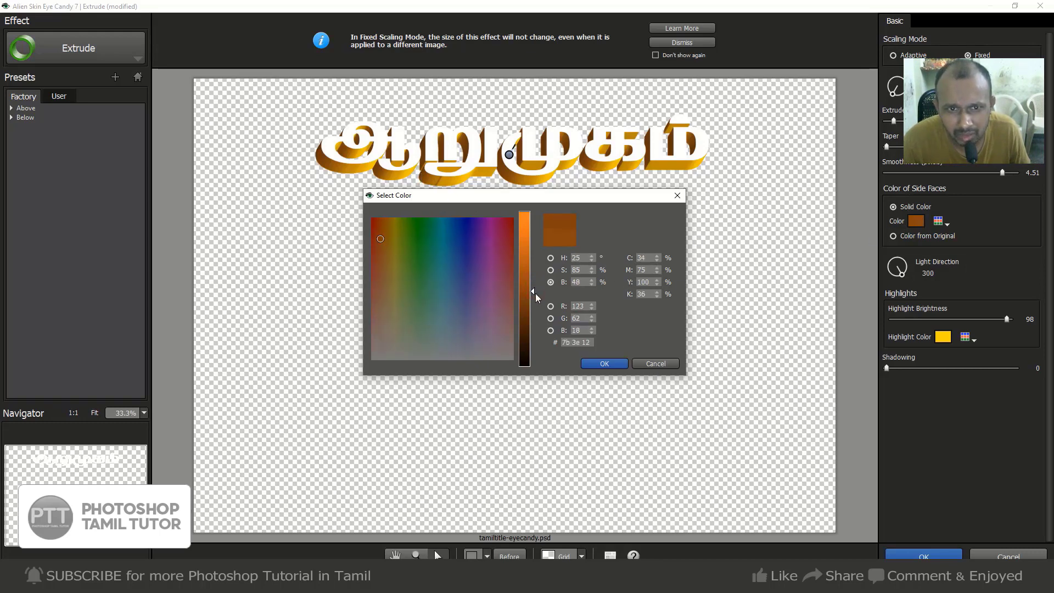
click(605, 364)
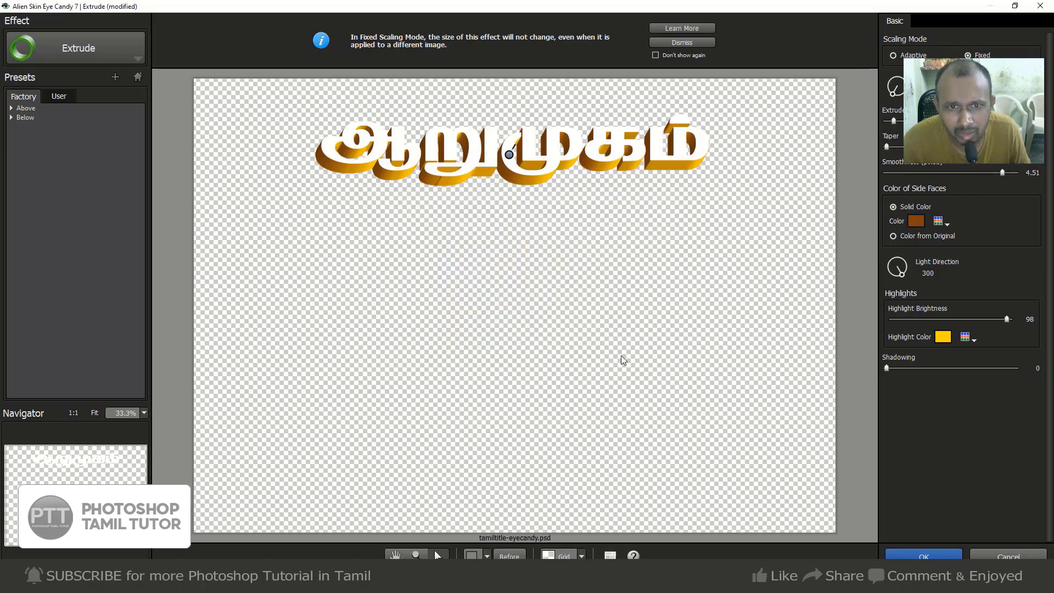
click(943, 338)
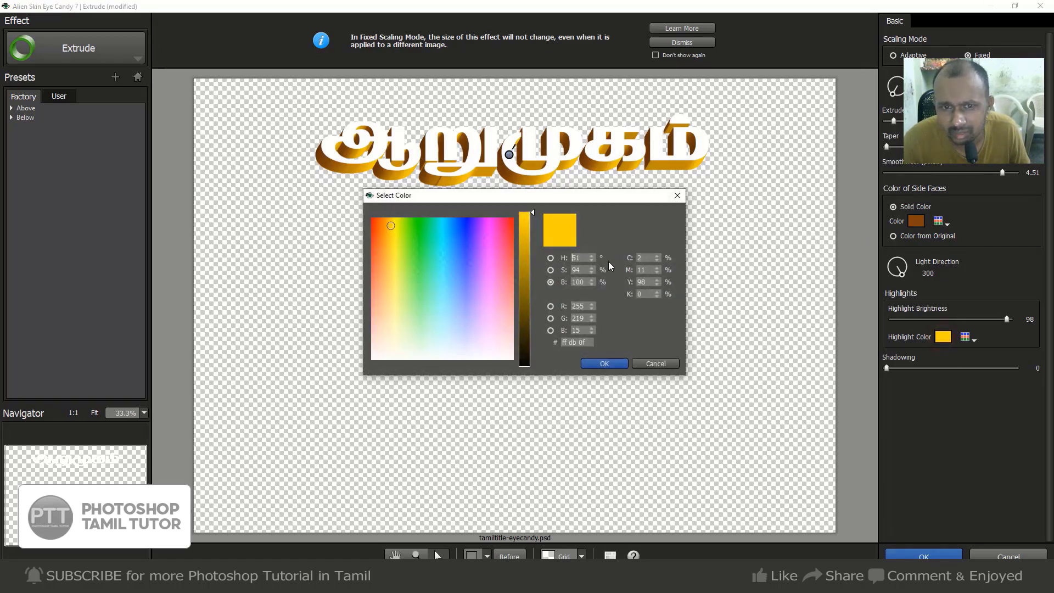
click(618, 363)
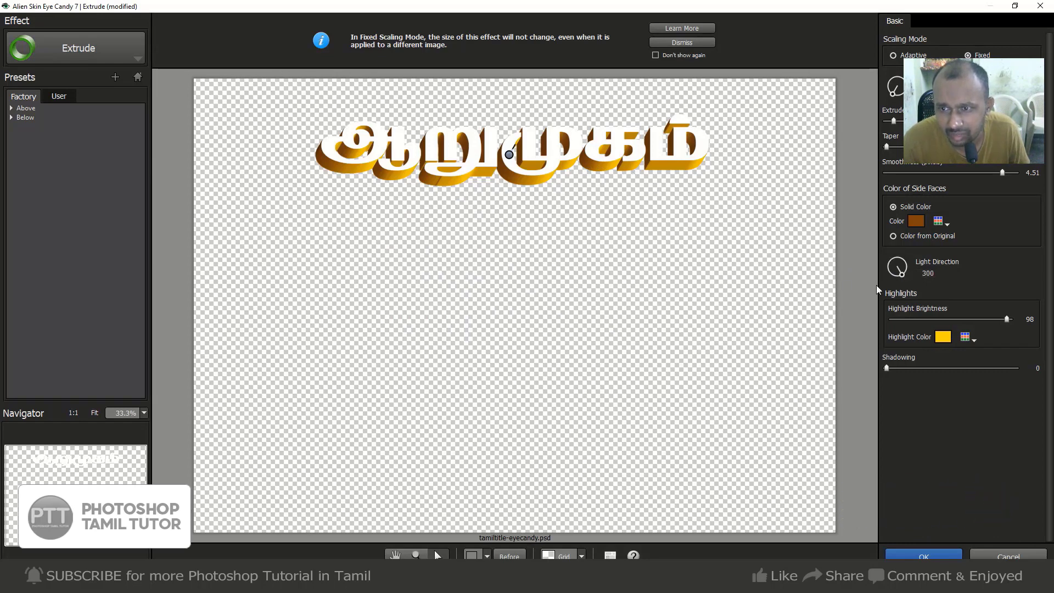
Set the extrusion's light direction to 224, smoothness to 4.96 and shadowing to 6, and apply the effect.
drag(903, 274, 888, 280)
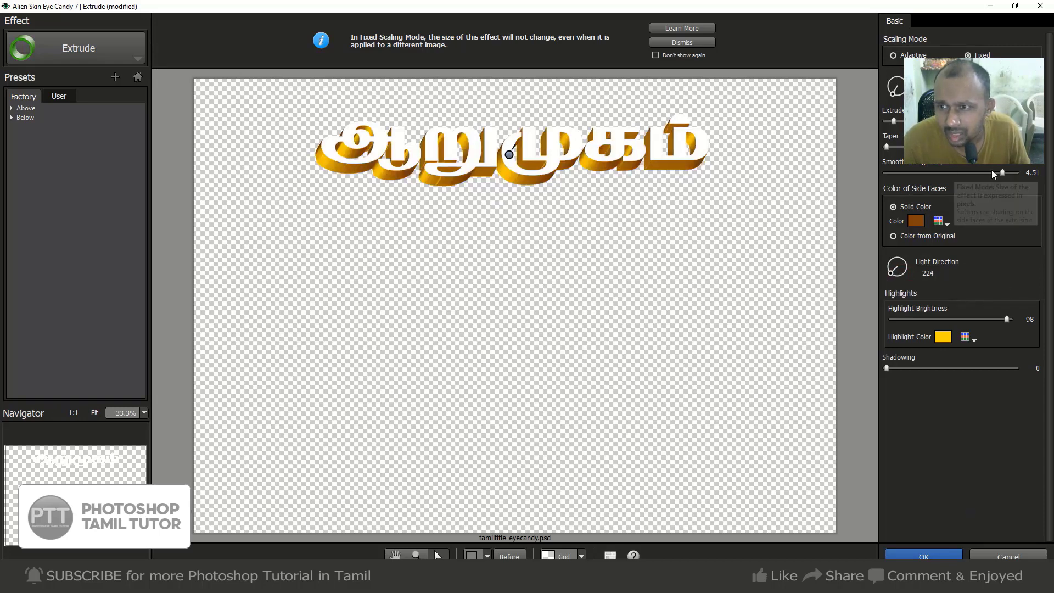
drag(1002, 172, 897, 174)
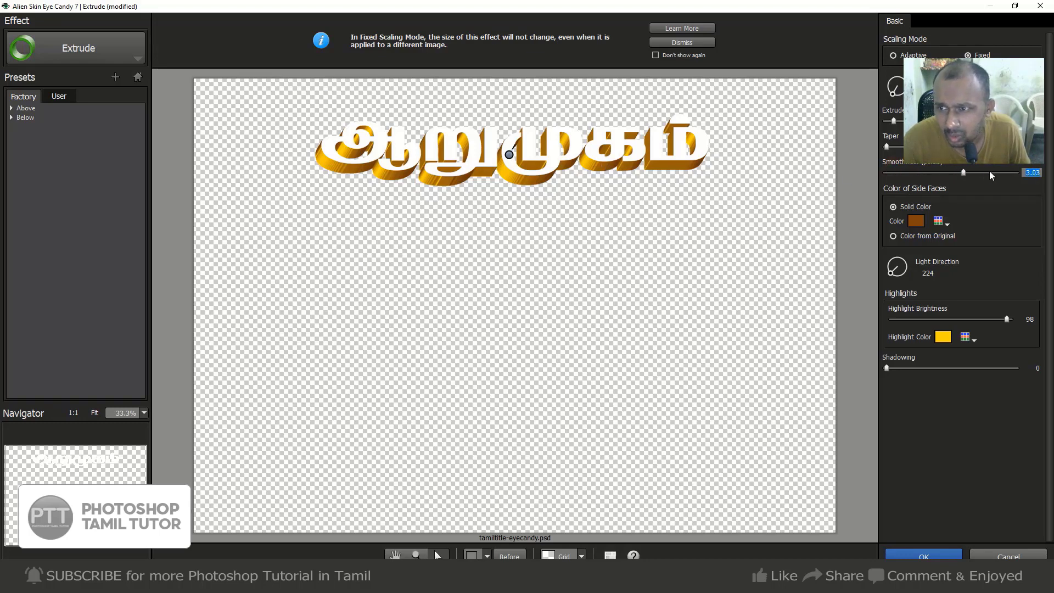
drag(898, 173, 1016, 173)
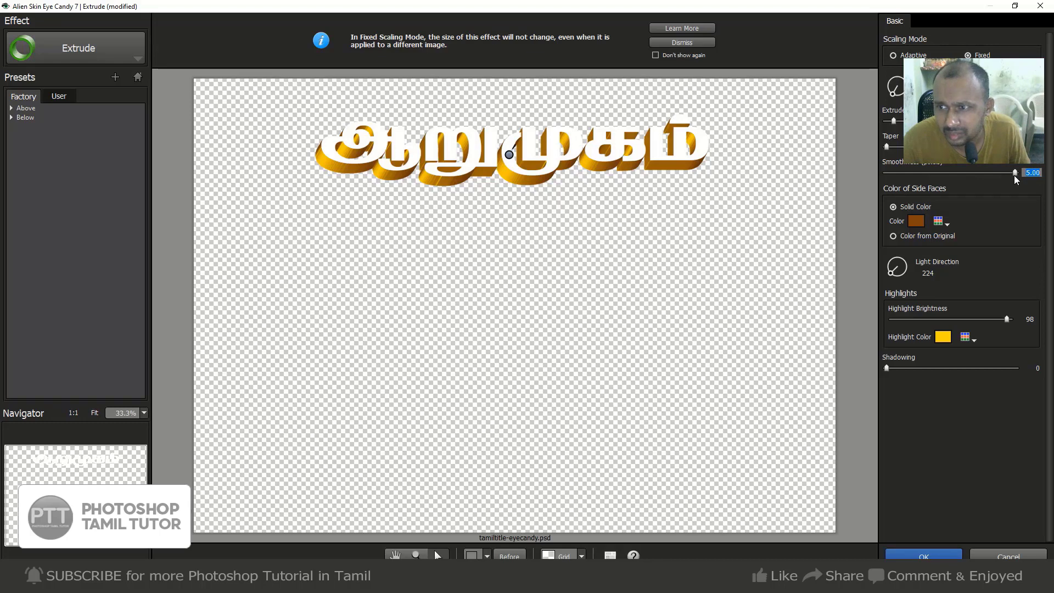
click(1015, 175)
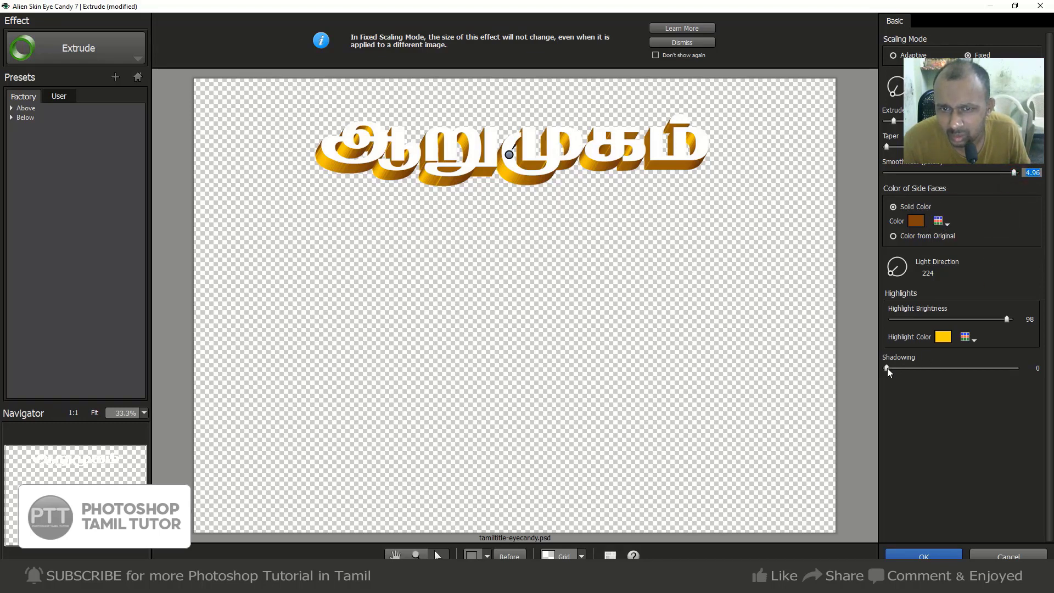
mouse_move(889, 369)
mouse_down()
mouse_move(946, 368)
mouse_move(895, 367)
mouse_up()
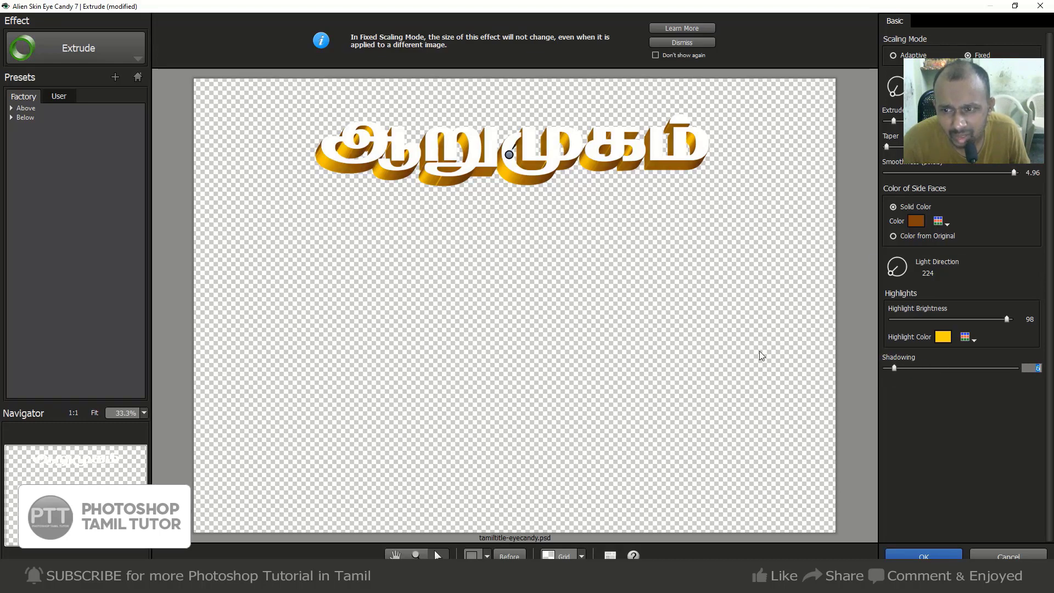
click(928, 556)
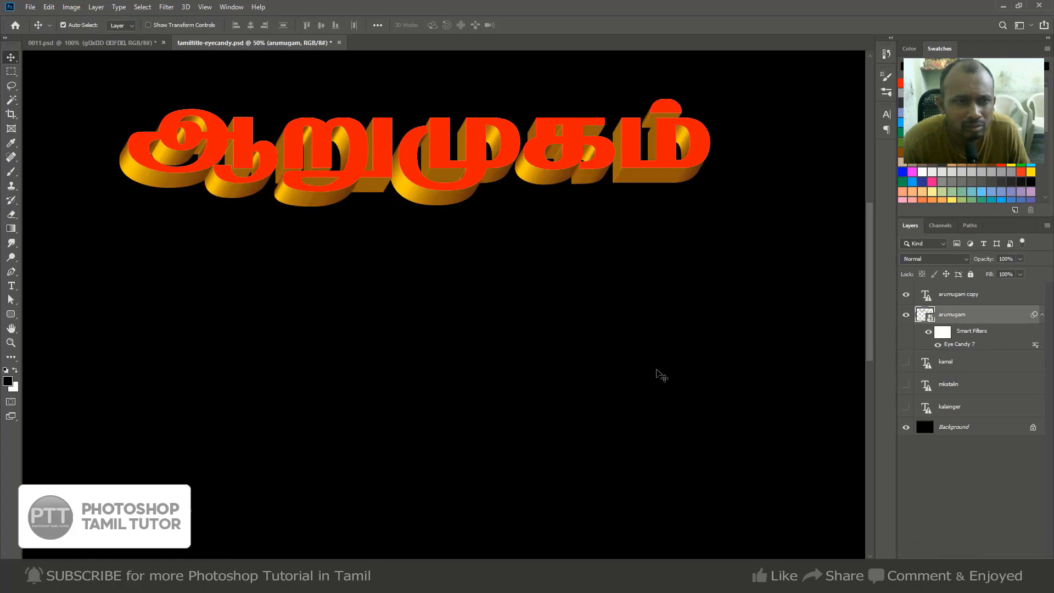
Add a Gradient Overlay layer style to the red title copy on top of the extrusion.
key(ctrl+space)
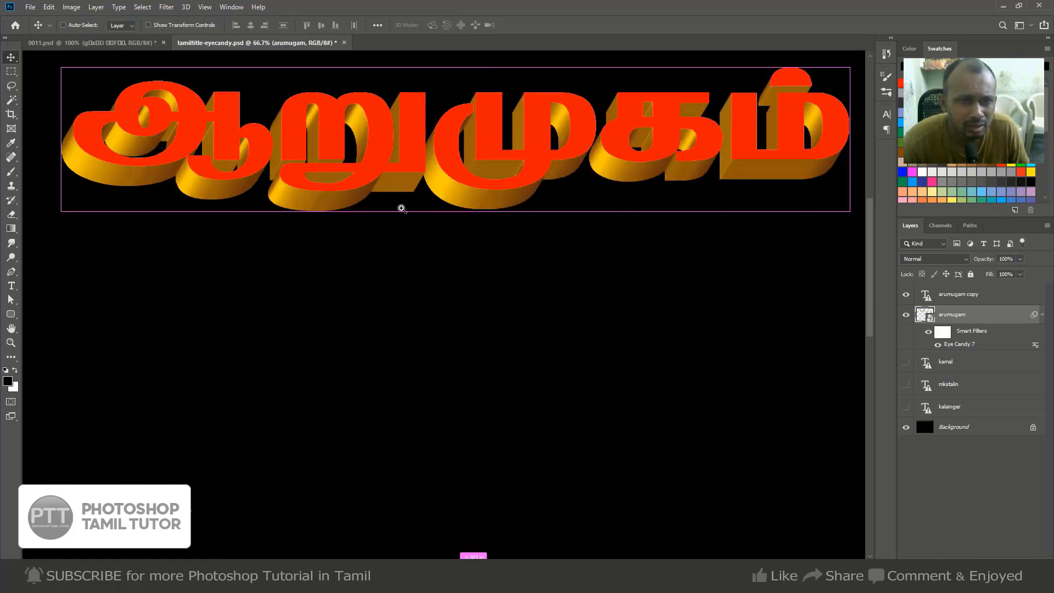
click(341, 190)
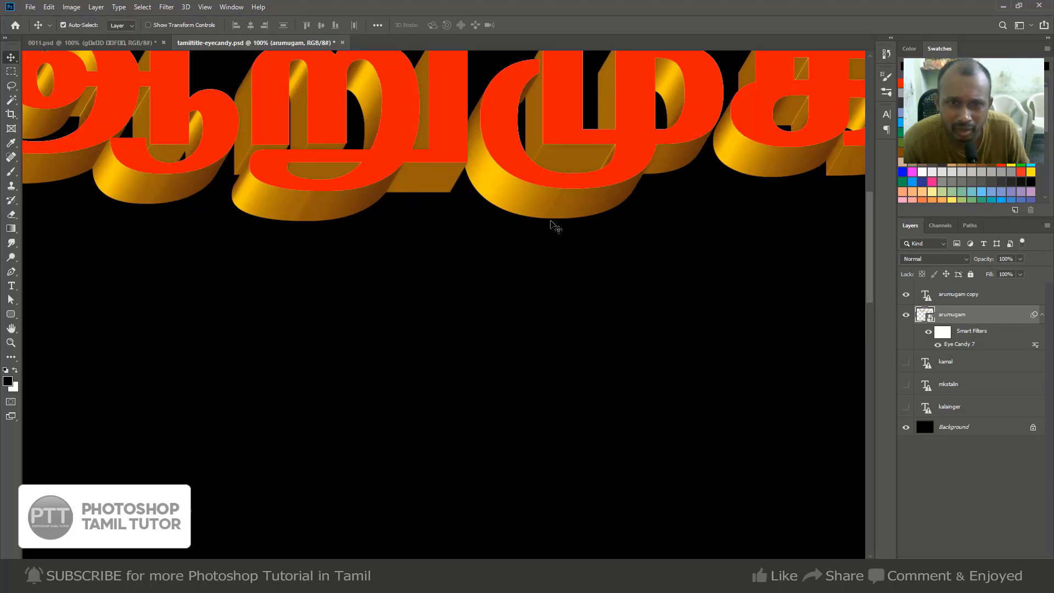
key(ctrl)
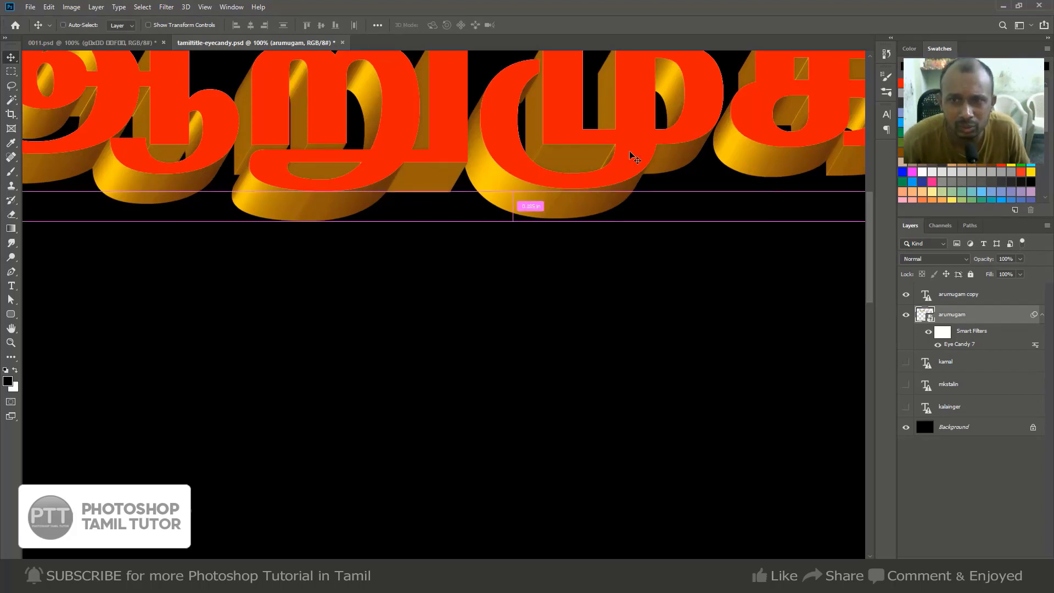
key(ctrl+minus)
key(ctrl+minus)
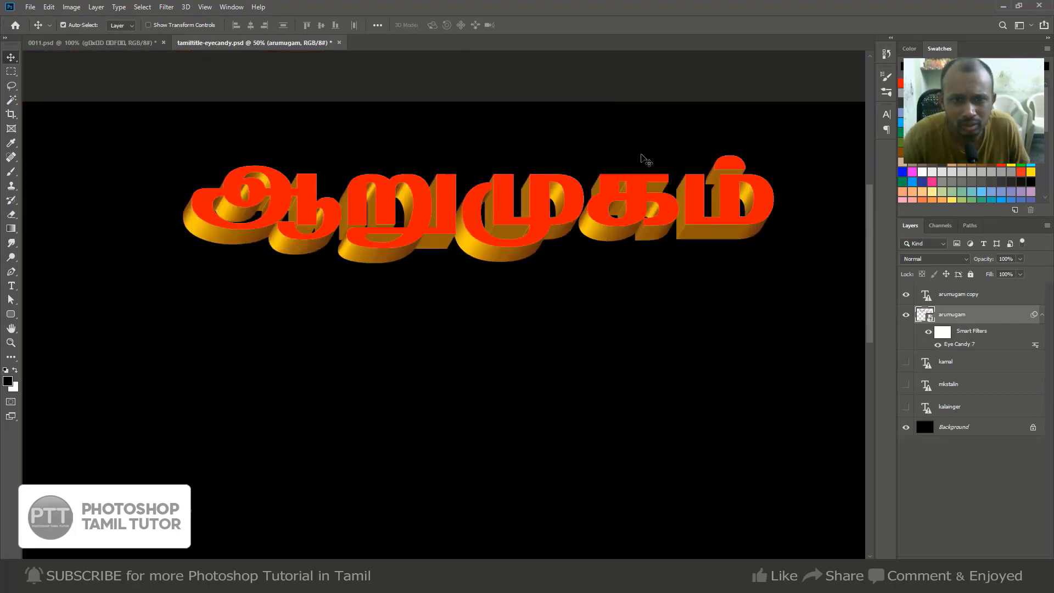
right_click(544, 219)
click(555, 219)
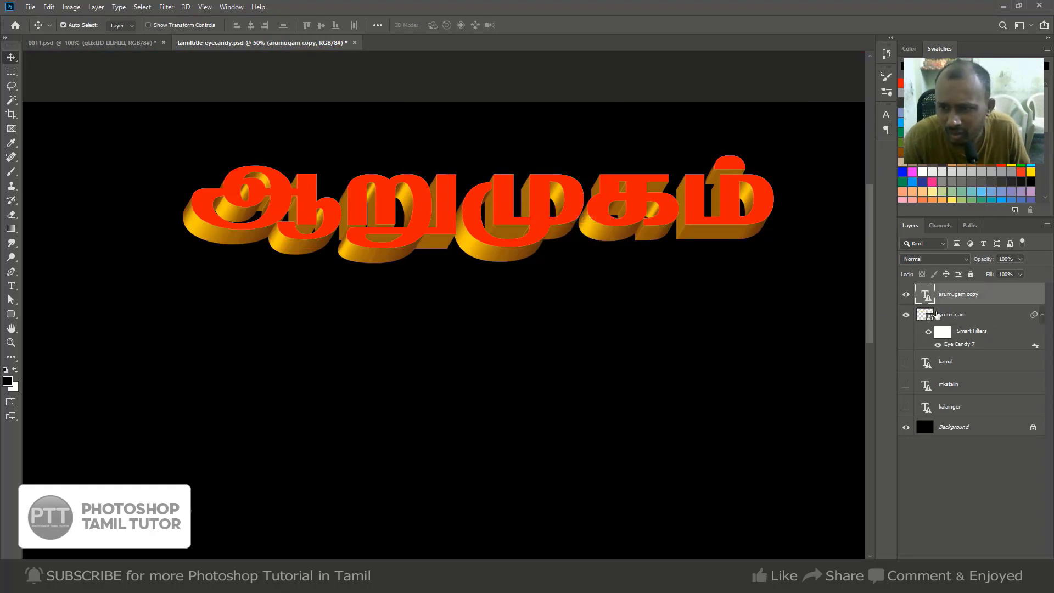
click(903, 298)
click(904, 298)
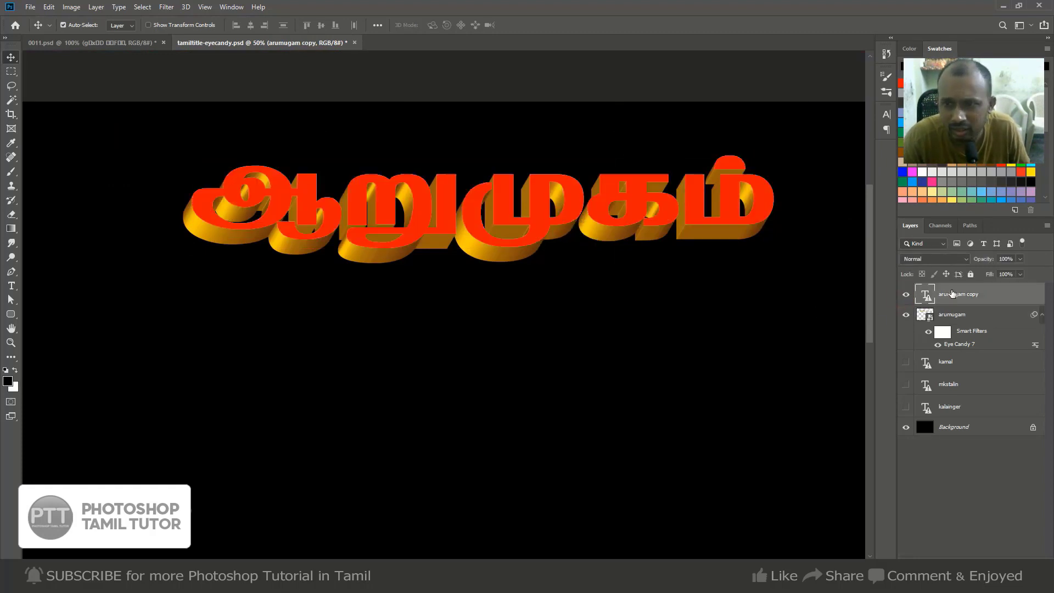
key(alt+l)
key(y)
key(Return)
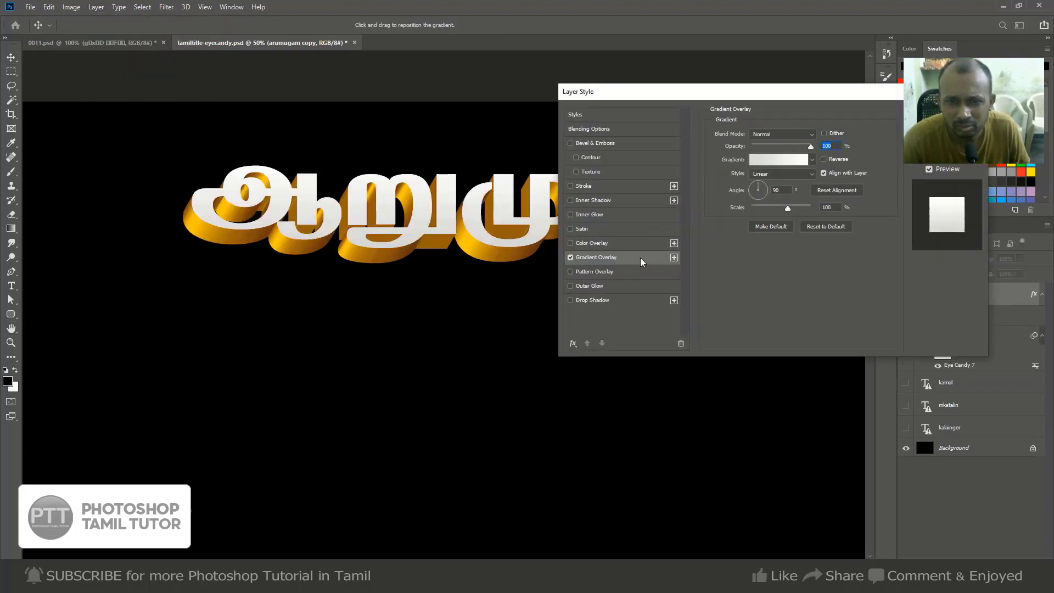
Set both the start and end color stops of the overlay gradient to bright red.
click(756, 162)
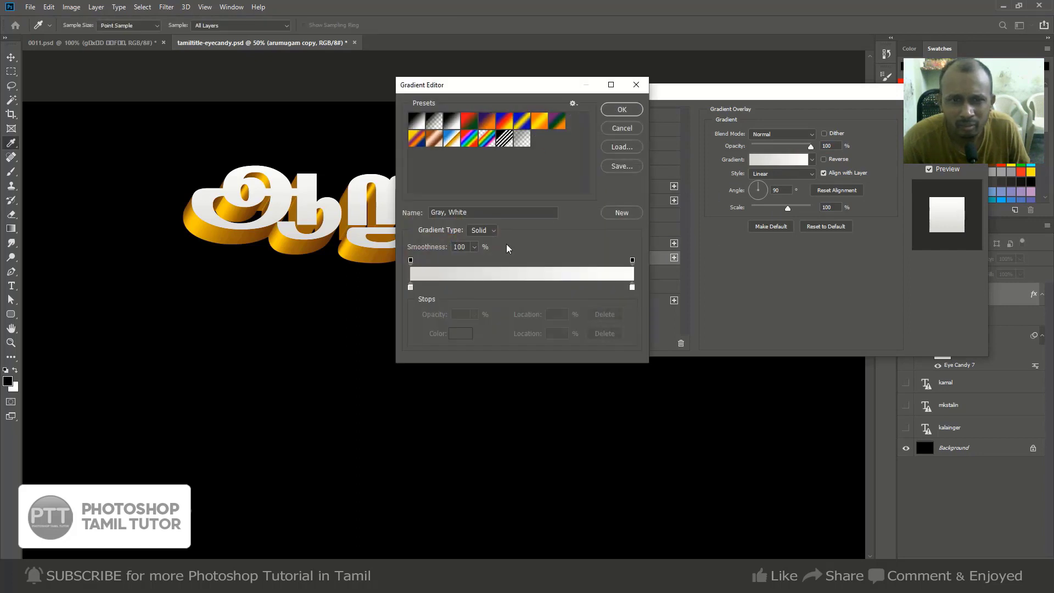
double_click(411, 289)
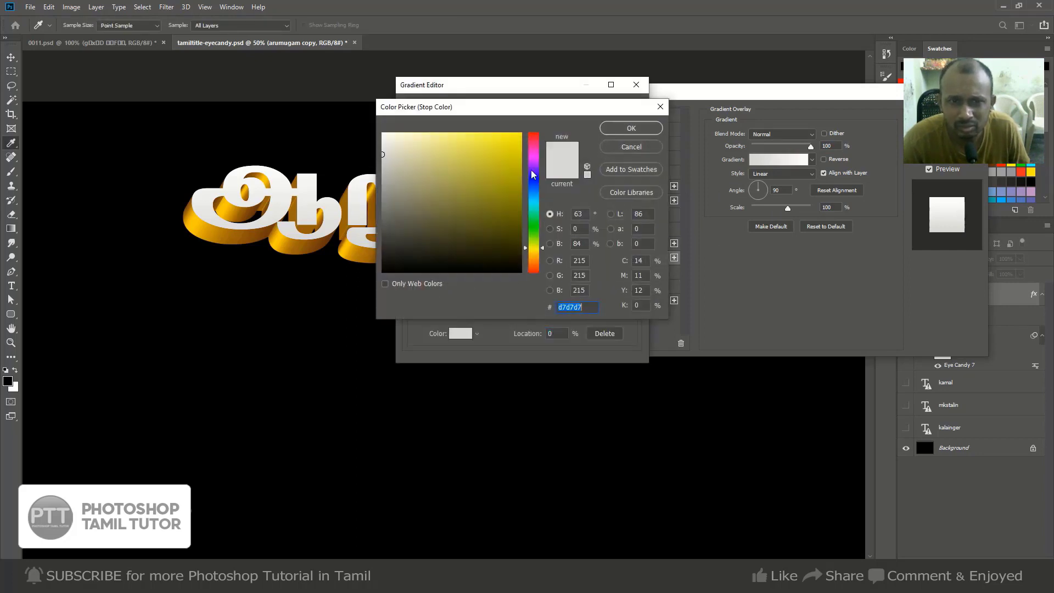
drag(534, 154, 534, 126)
click(631, 128)
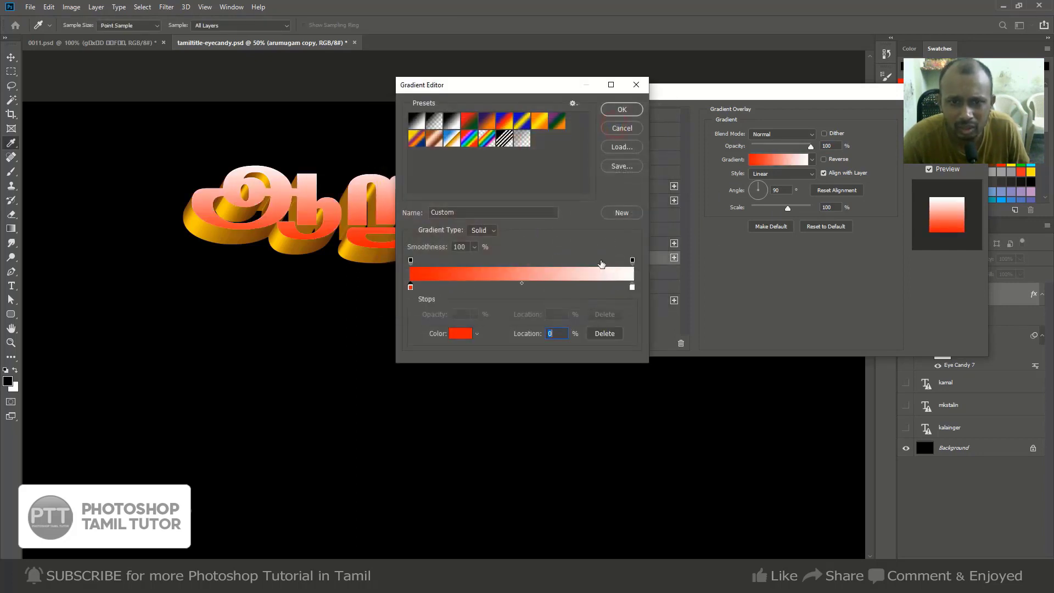
double_click(632, 288)
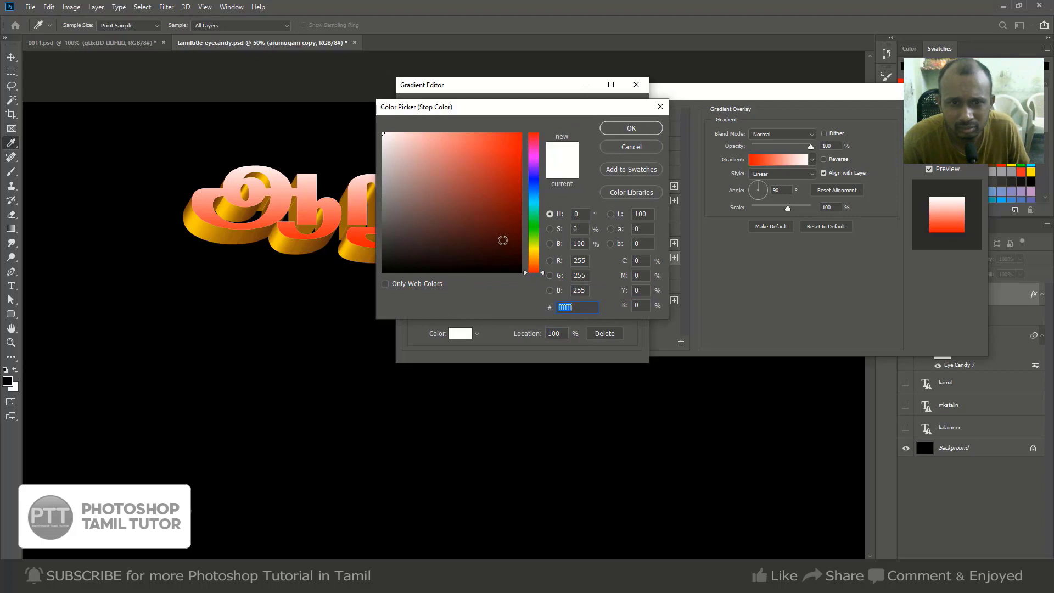
drag(510, 237, 597, 120)
click(630, 130)
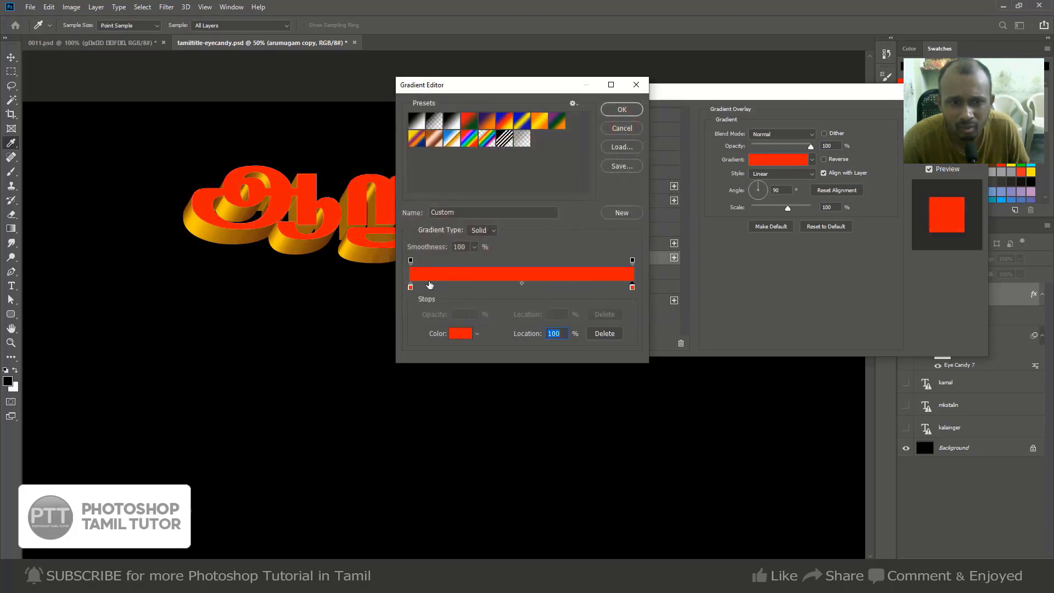
Set the start color stop of the overlay gradient to dark red 5f0909 and accept the gradient.
double_click(411, 286)
click(506, 220)
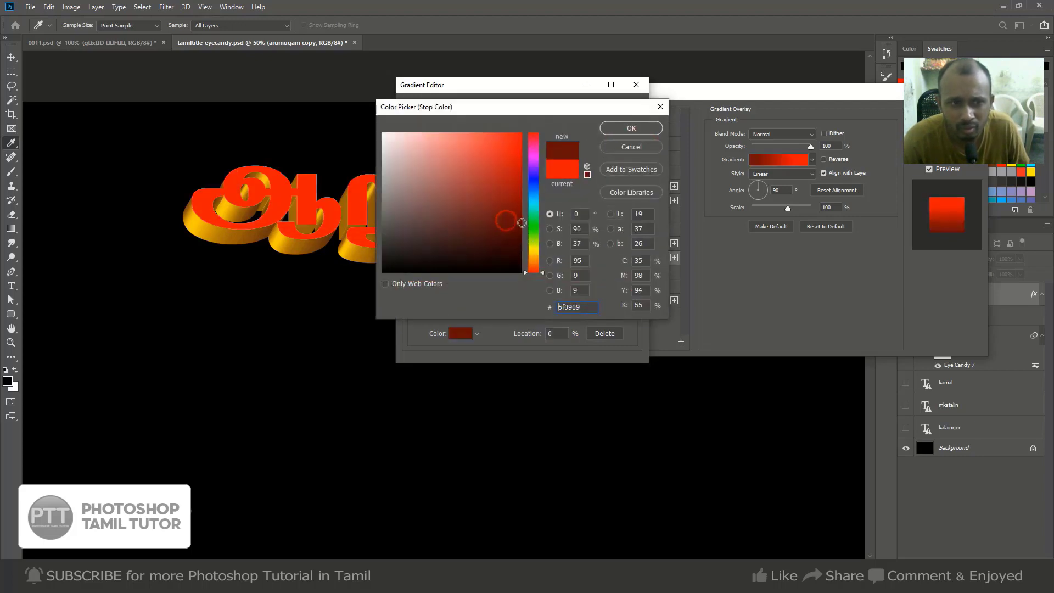
click(631, 128)
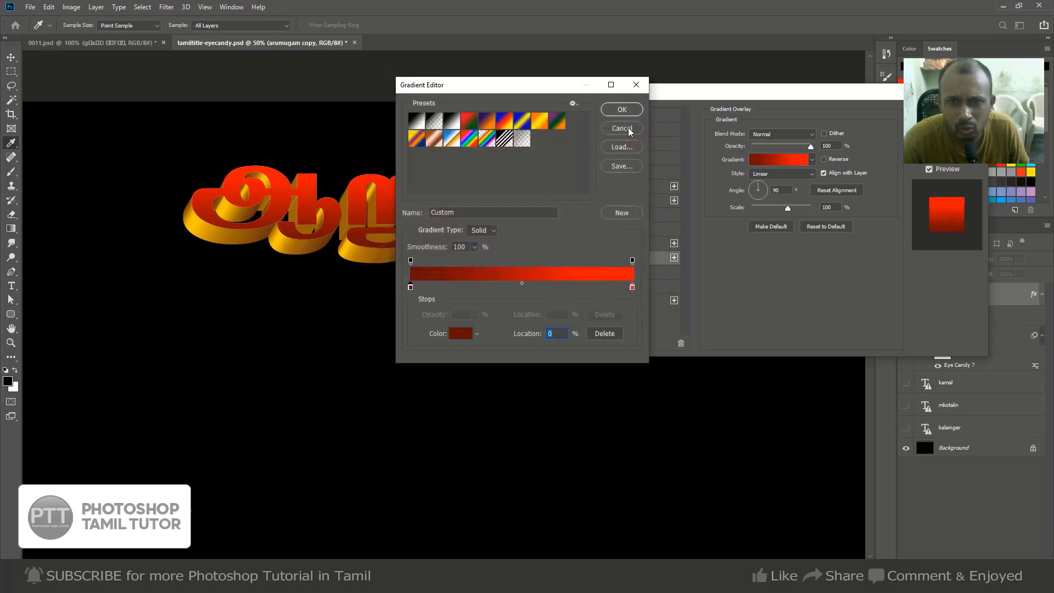
click(622, 110)
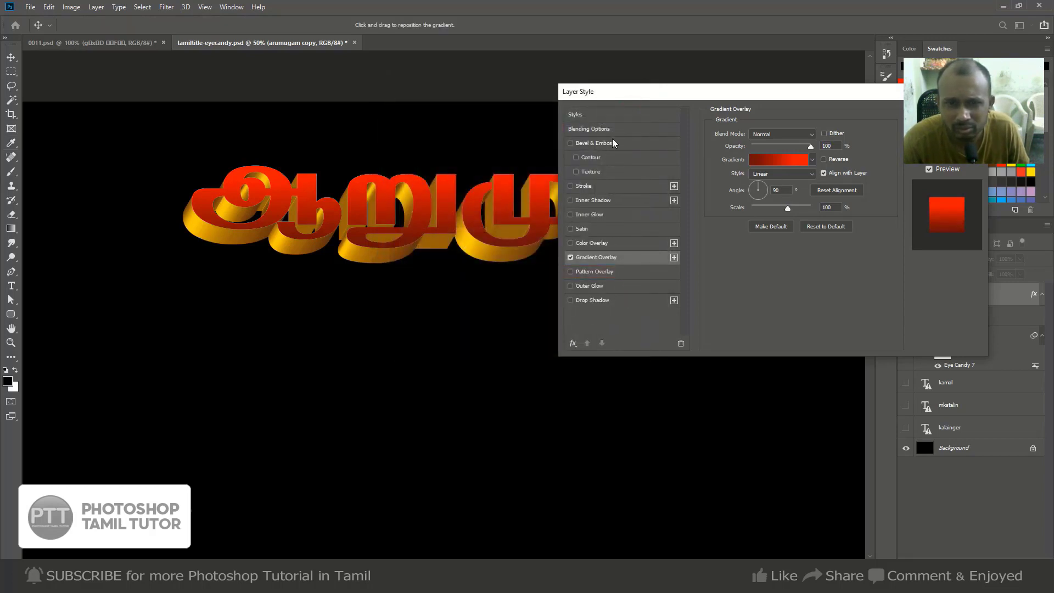
Add a white outside Stroke of 9 px to the red title copy and apply the layer styles.
click(612, 115)
click(609, 185)
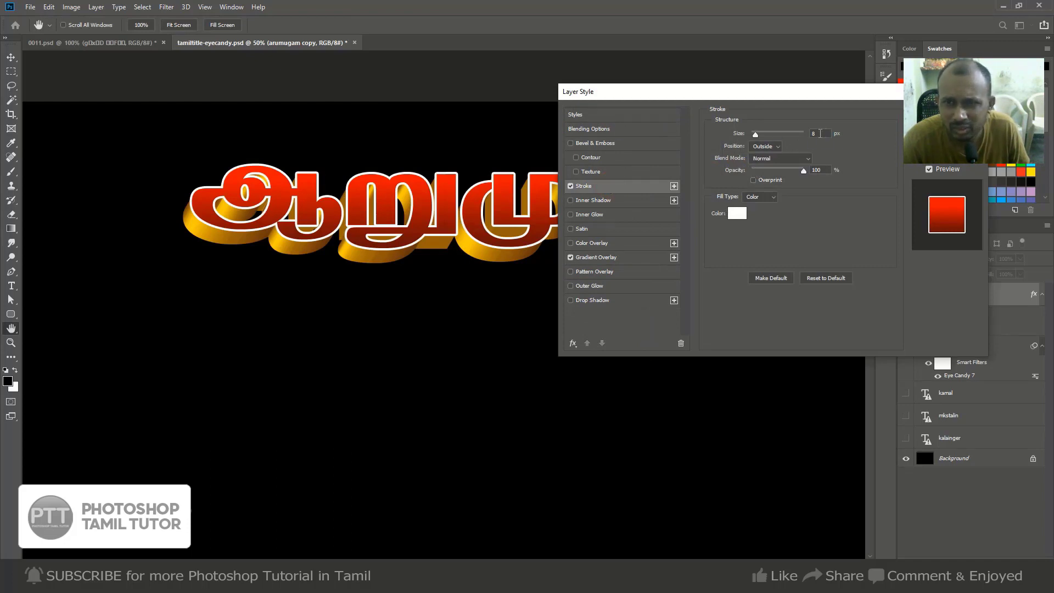
double_click(820, 134)
text(10)
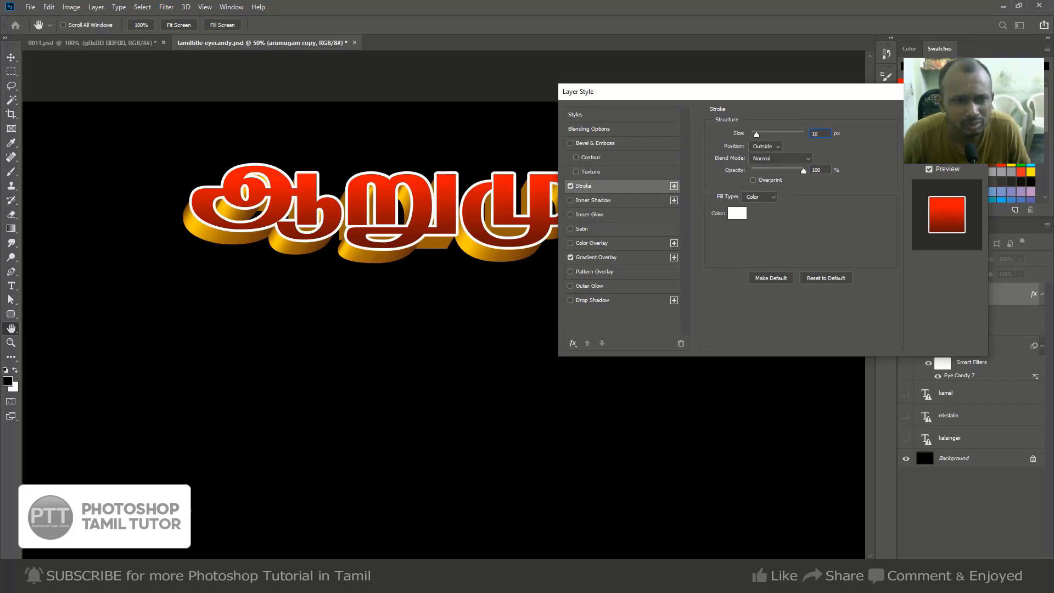
key(Down)
key(Down)
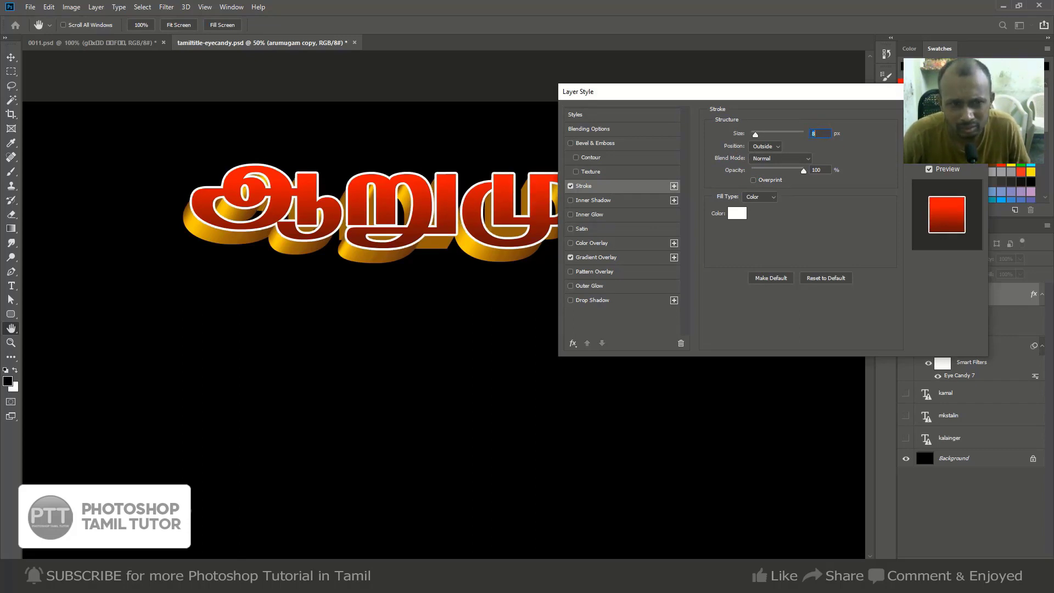
key(Up)
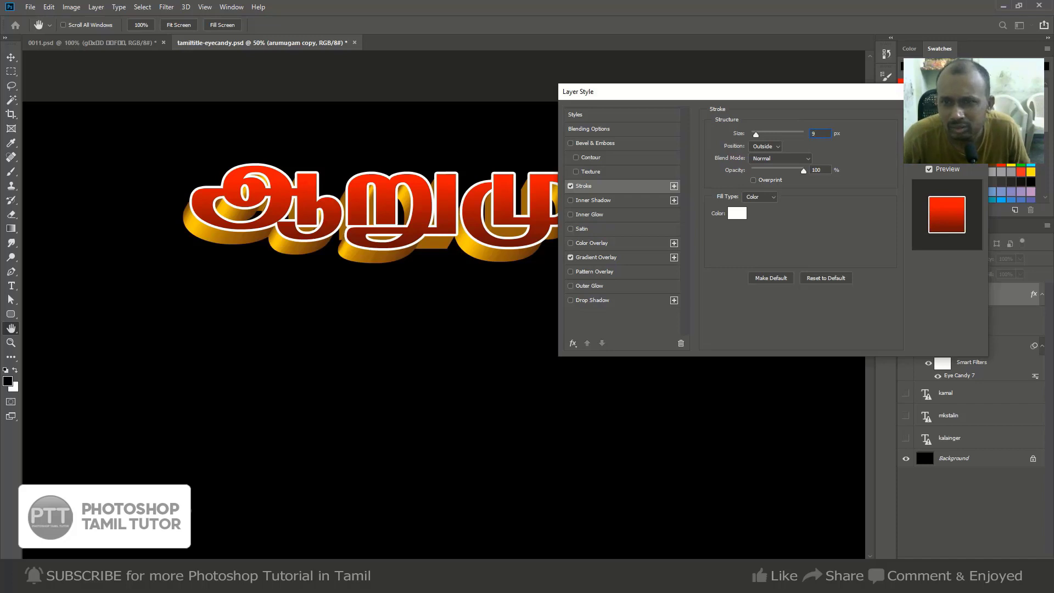
key(Return)
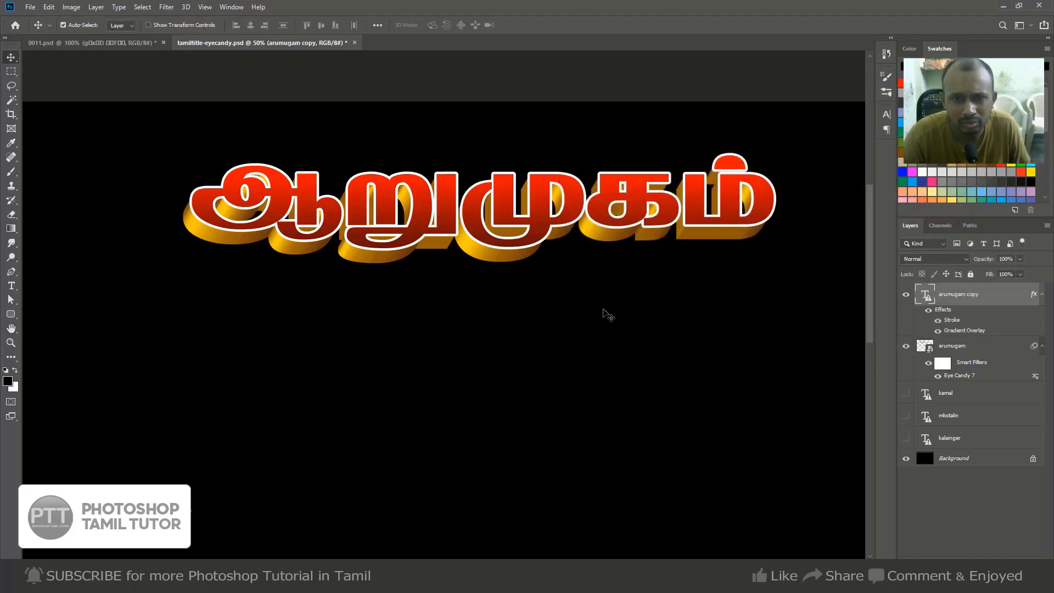
Fill the Background layer with dark blue after trying white and bright blue fills.
key(f)
key(ctrl)
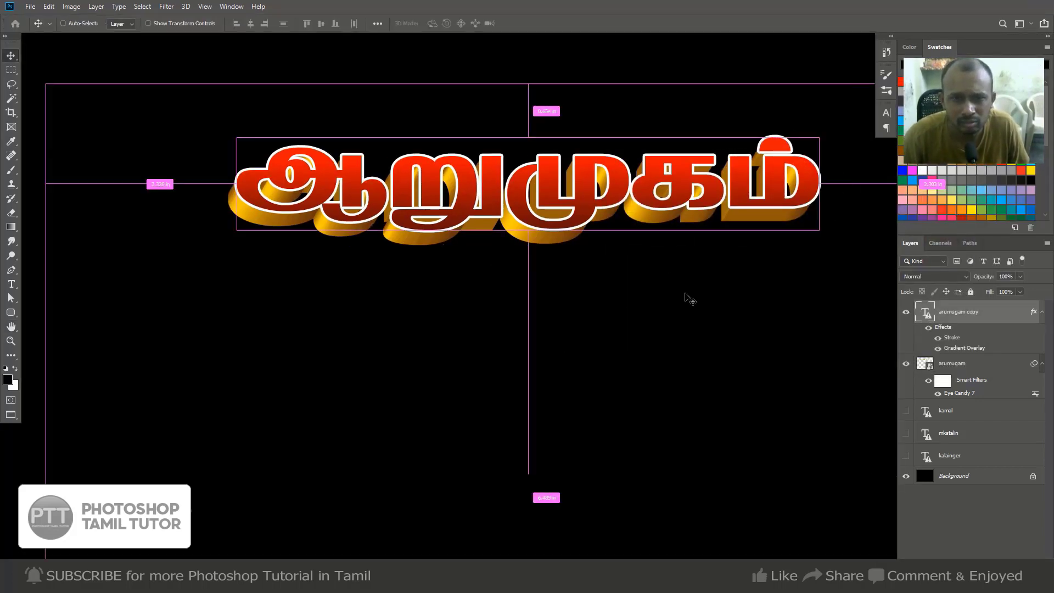
key(ctrl+minus)
ctrl+click(533, 260)
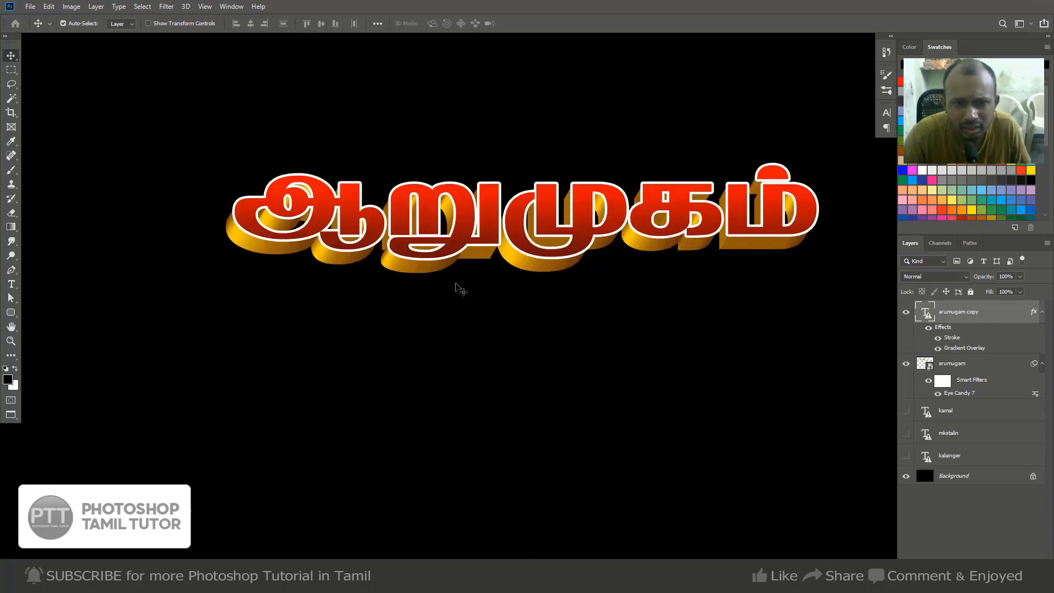
click(960, 473)
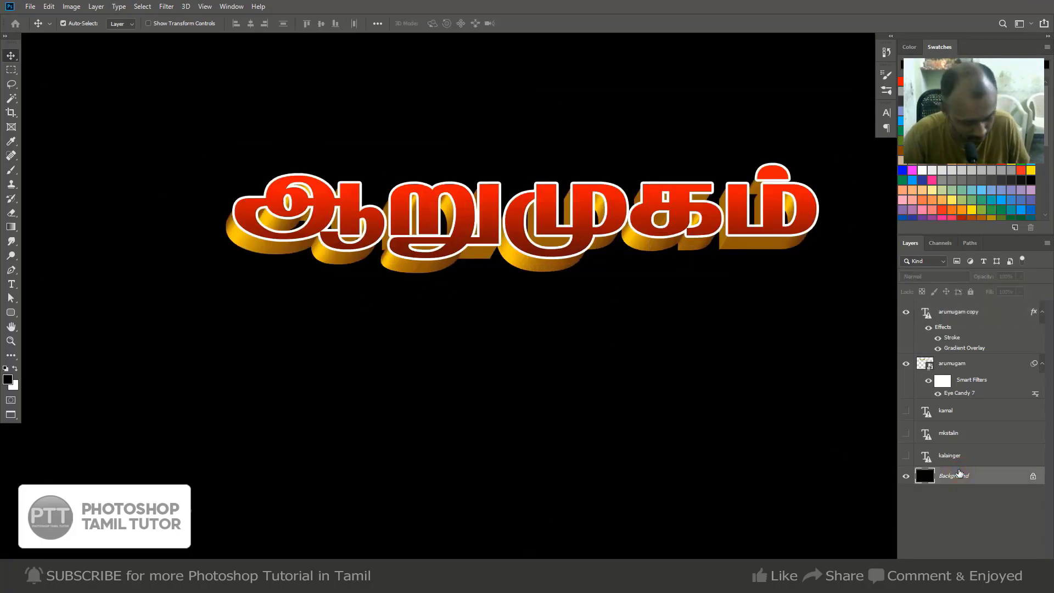
key(ctrl+BackSpace)
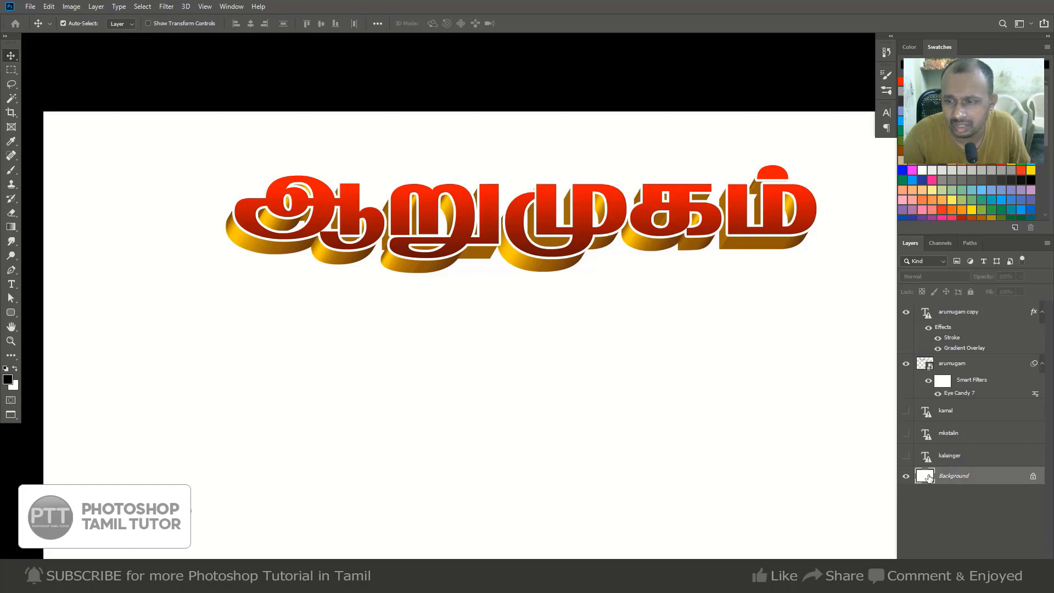
click(902, 111)
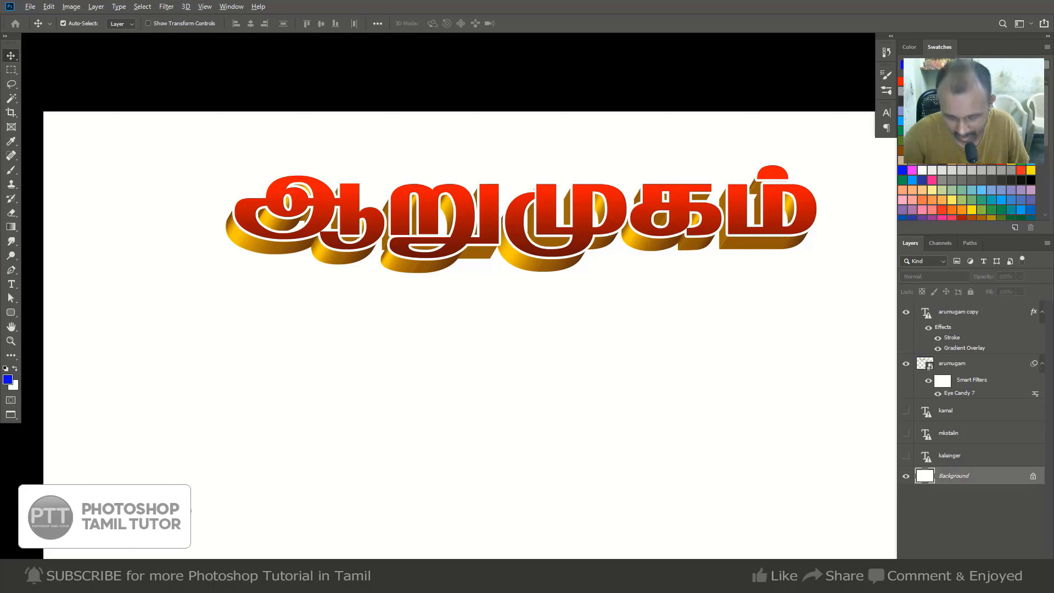
key(alt+BackSpace)
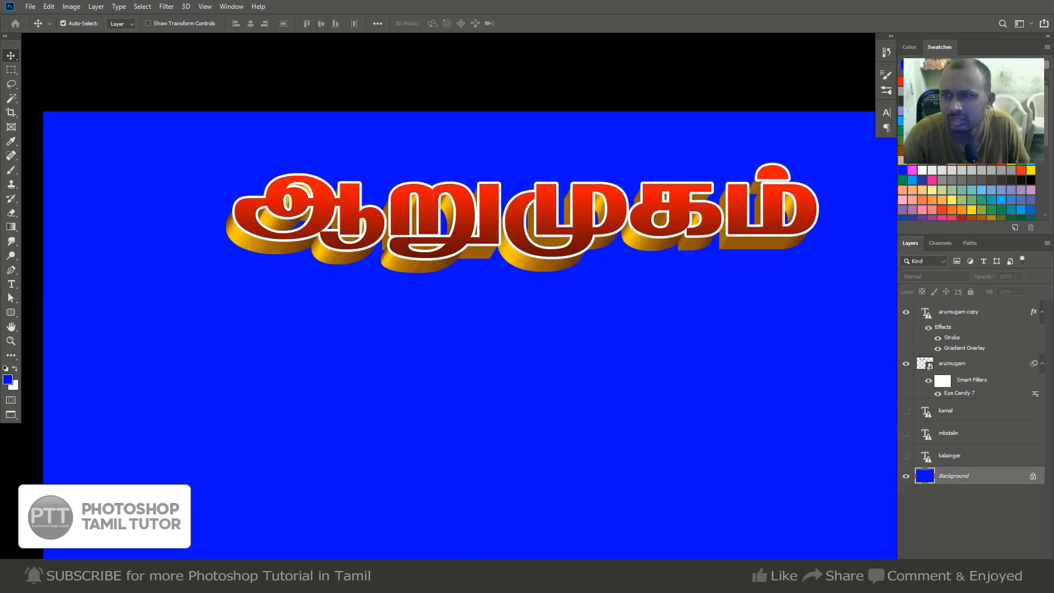
key(alt+BackSpace)
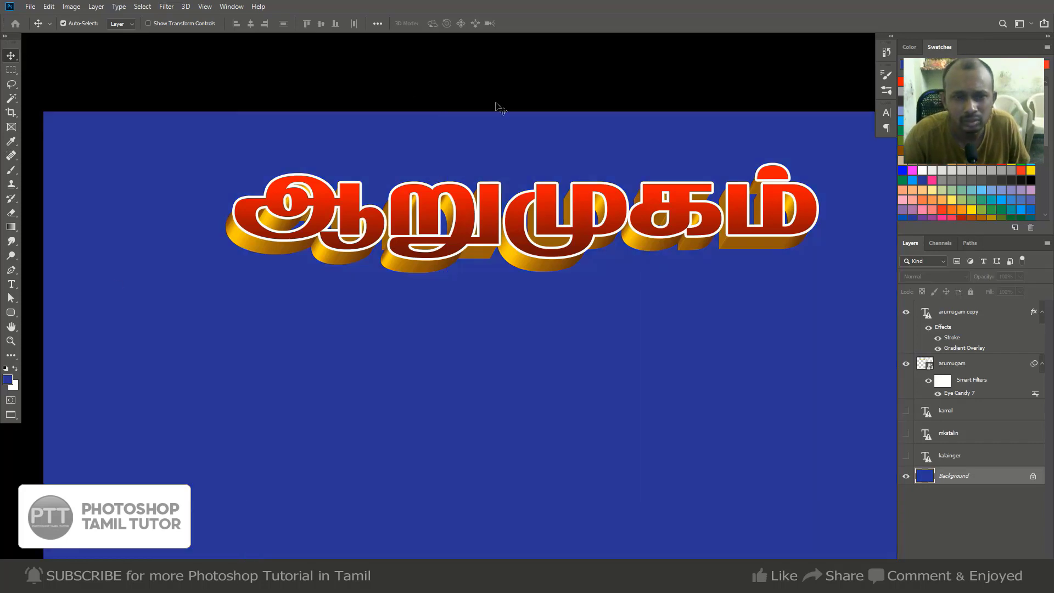
Duplicate the arumugam extrusion layer beneath the red title face.
scroll(461, 250, up, 2)
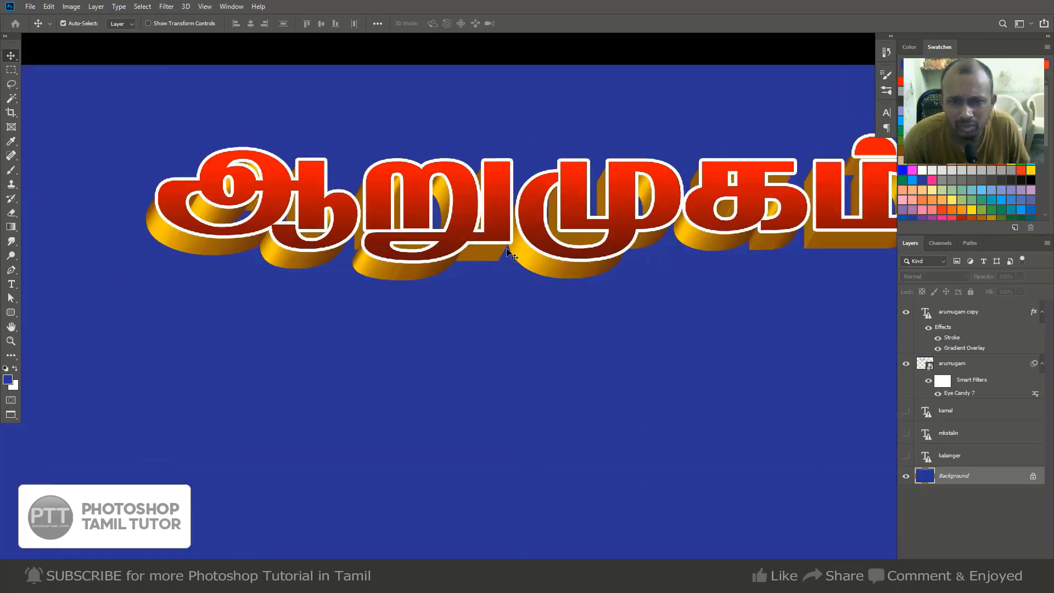
right_click(549, 257)
click(577, 270)
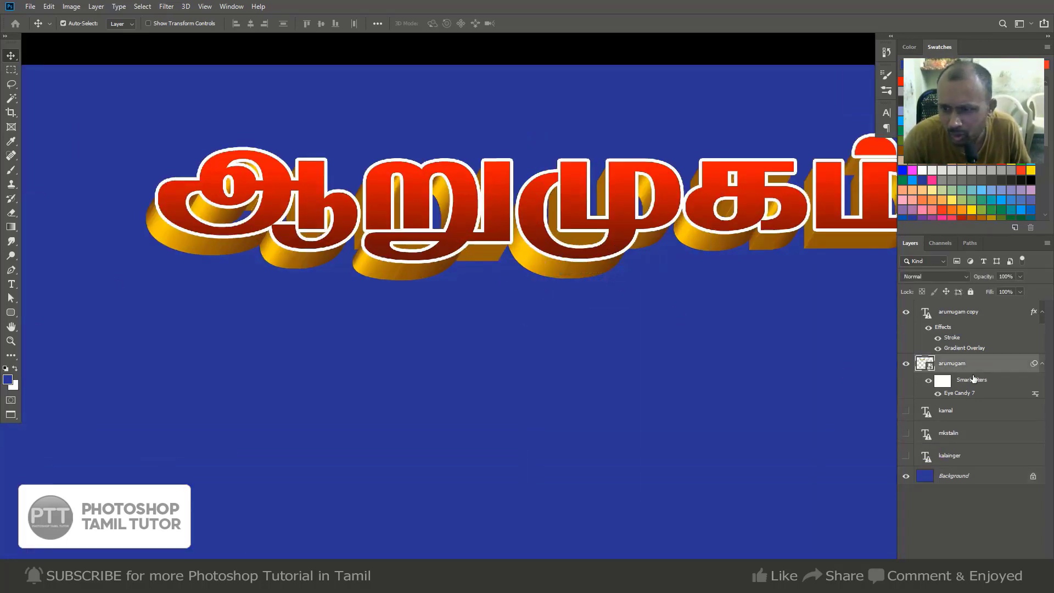
click(906, 365)
click(906, 365)
click(906, 364)
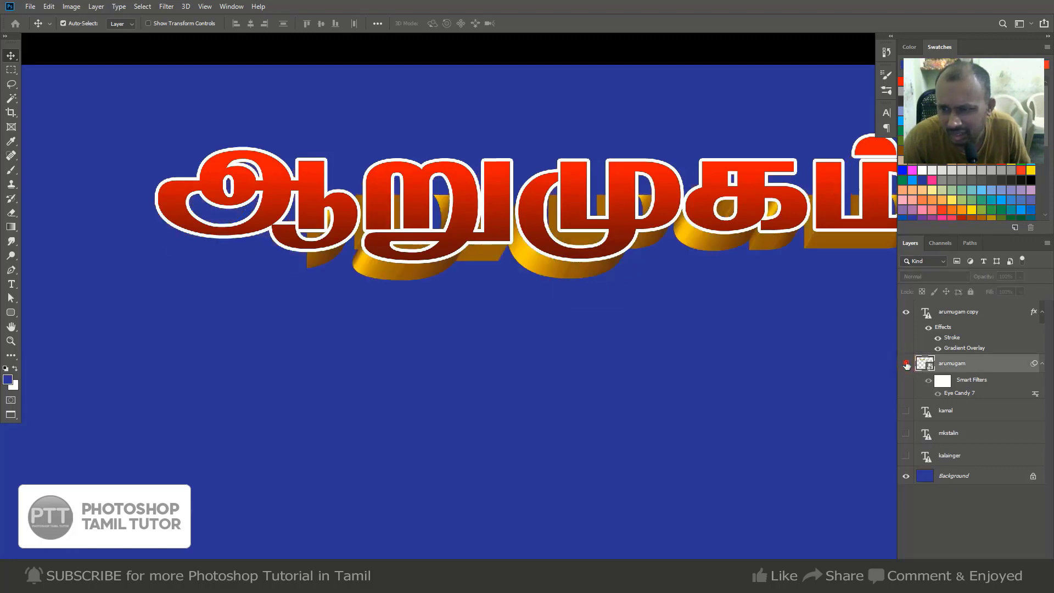
click(906, 364)
right_click(982, 369)
key(Escape)
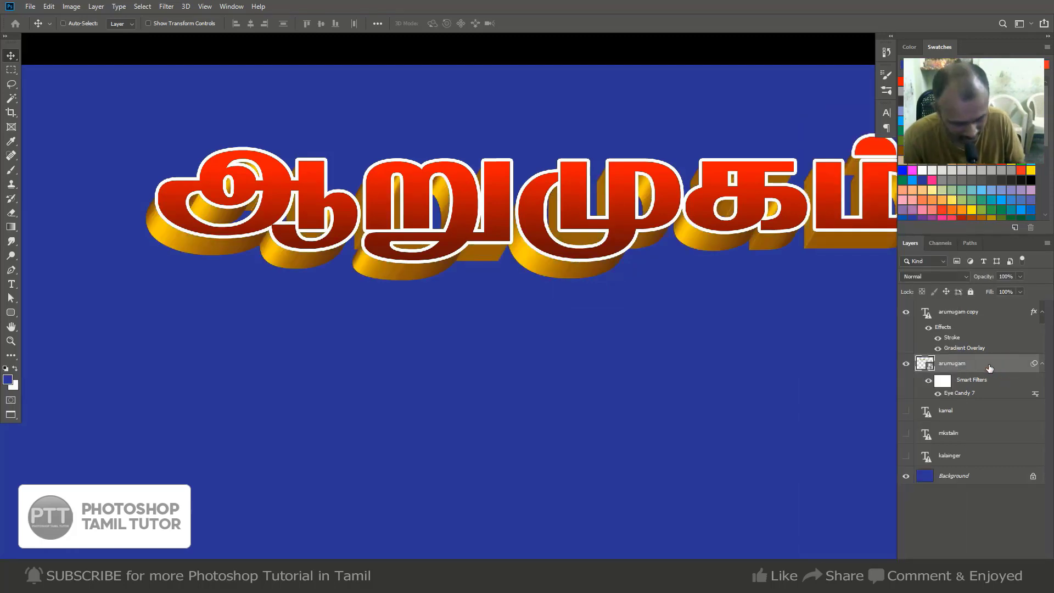
key(ctrl+j)
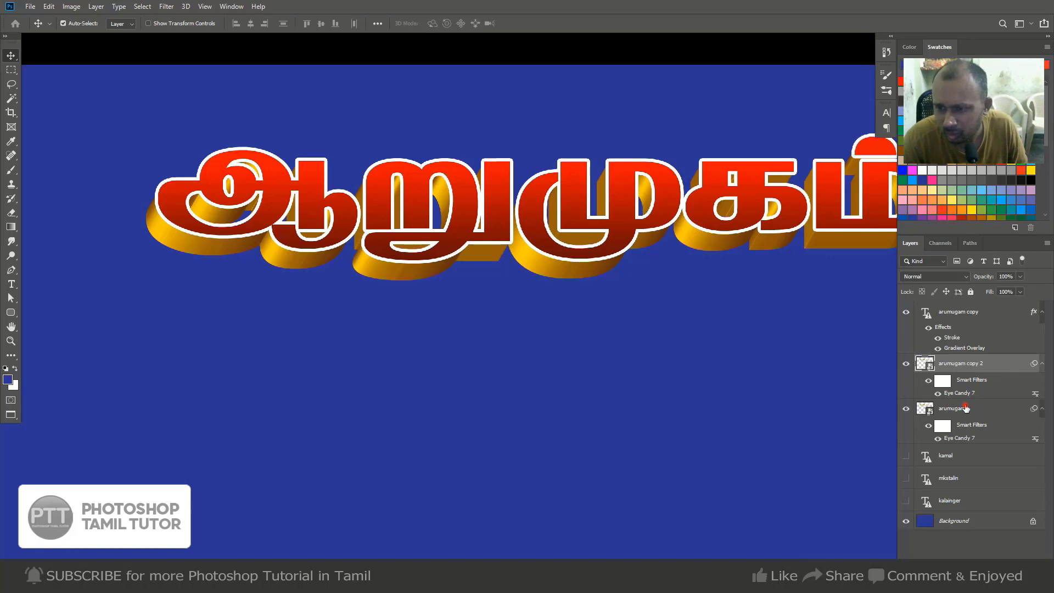
Nudge the original arumugam extrusion layer slightly down and left beneath its copy to thicken the golden sides.
click(969, 410)
click(906, 410)
click(906, 410)
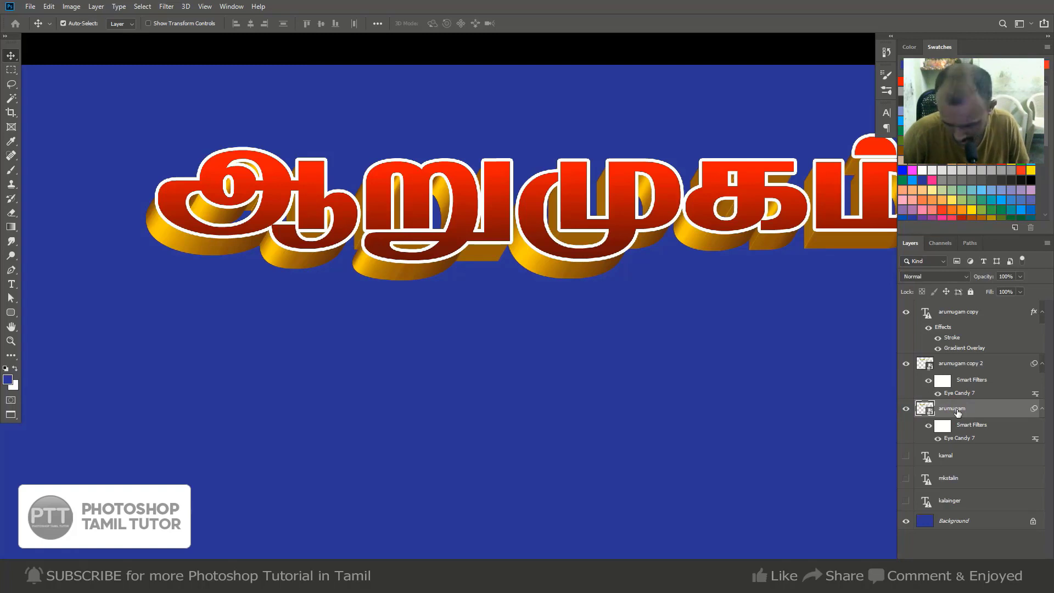
key(shift+Down)
key(shift+Down)
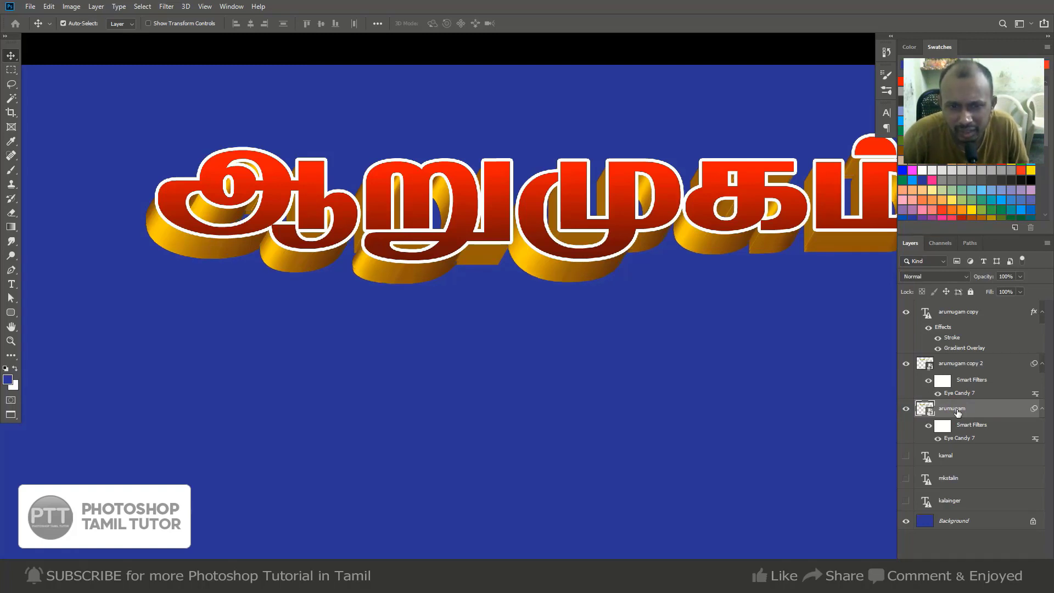
key(Left)
key(Left)
key(Left)
key(Left)
key(Left)
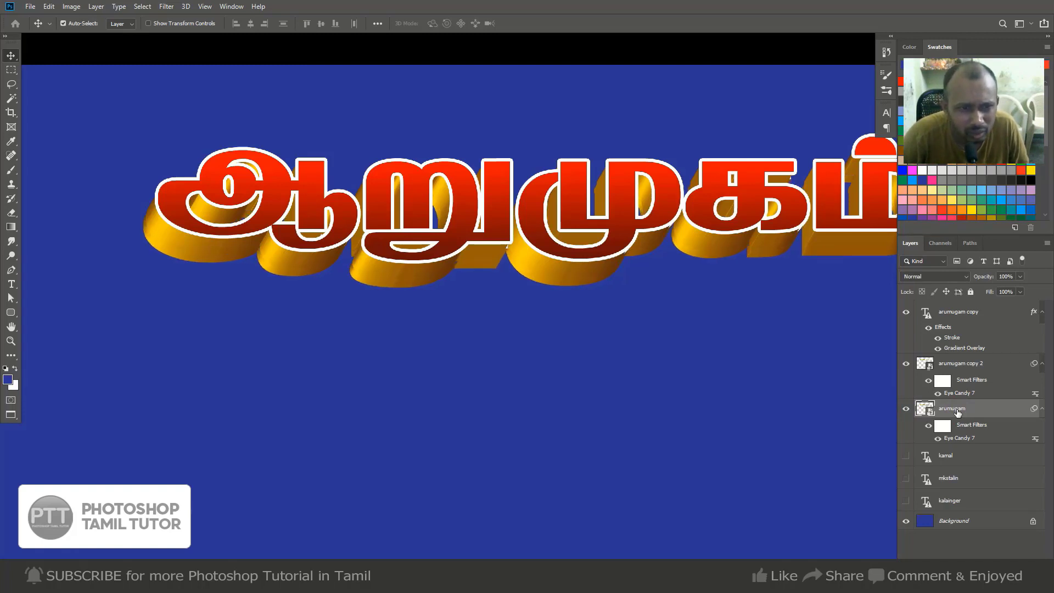
key(Left)
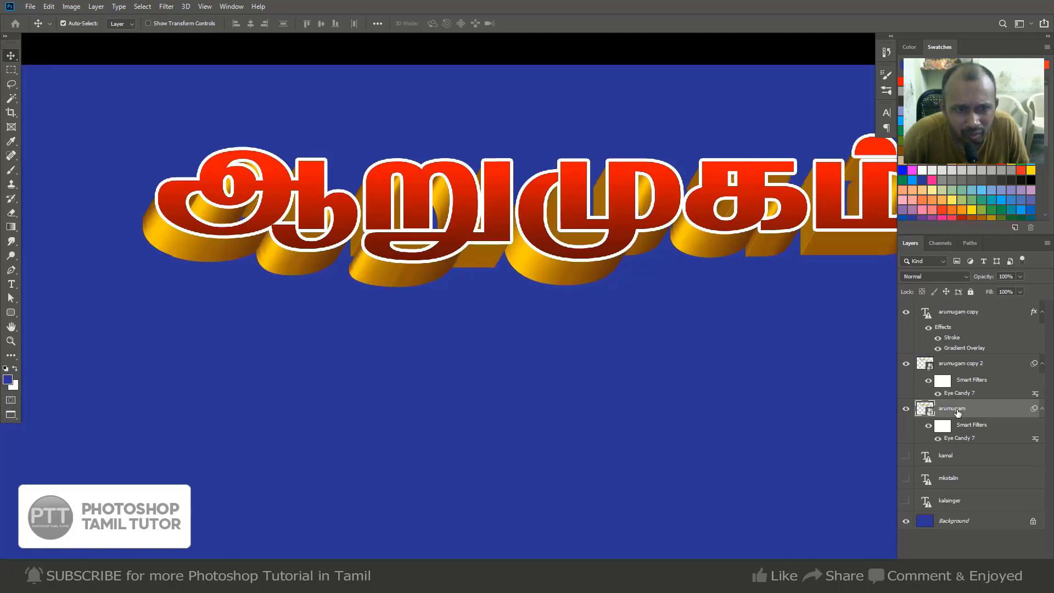
key(Up)
key(Up)
key(Left)
key(Left)
key(Left)
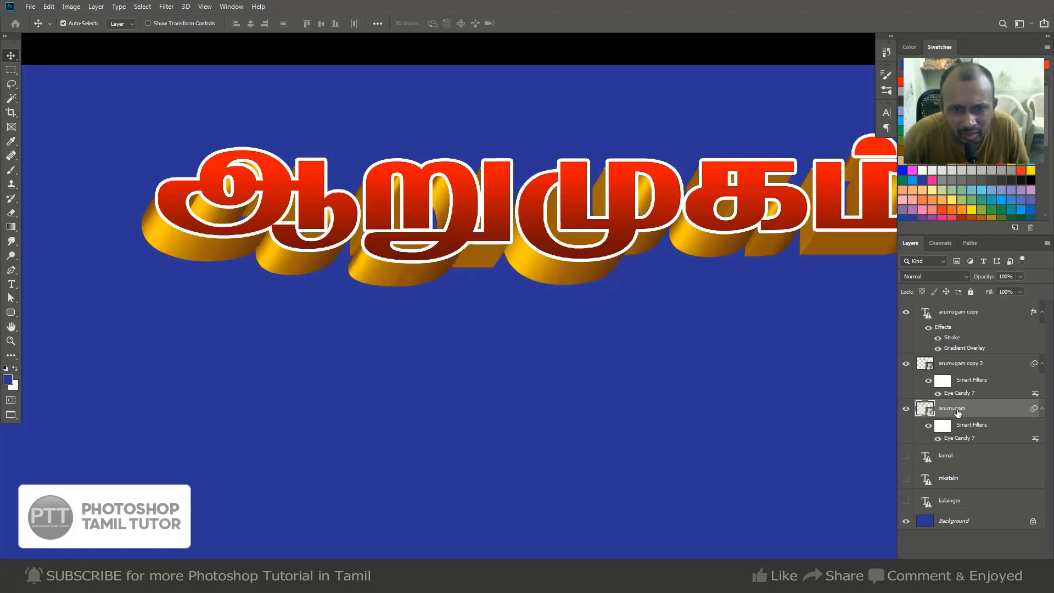
key(Down)
key(Down)
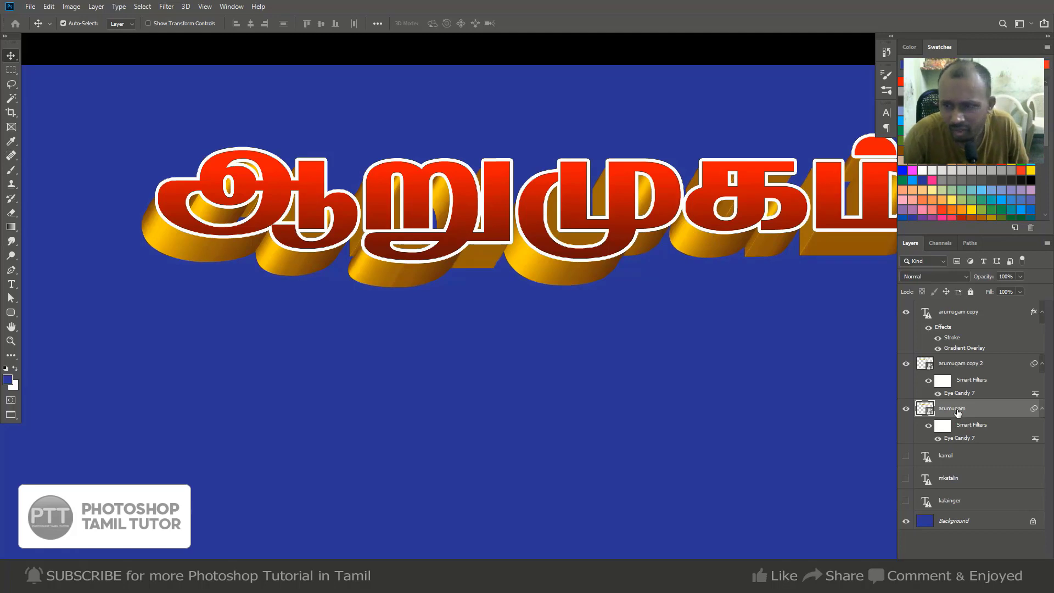
Add a Drop Shadow layer style to the arumugam copy 2 extrusion layer, keeping both extrusion layers shown.
click(951, 366)
click(908, 366)
click(908, 366)
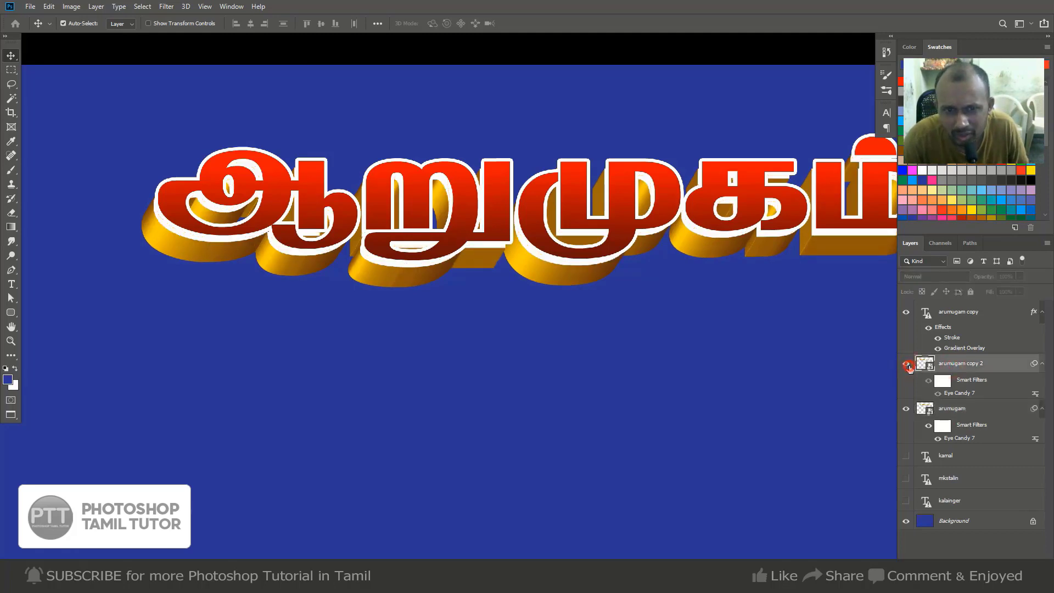
click(905, 411)
click(909, 363)
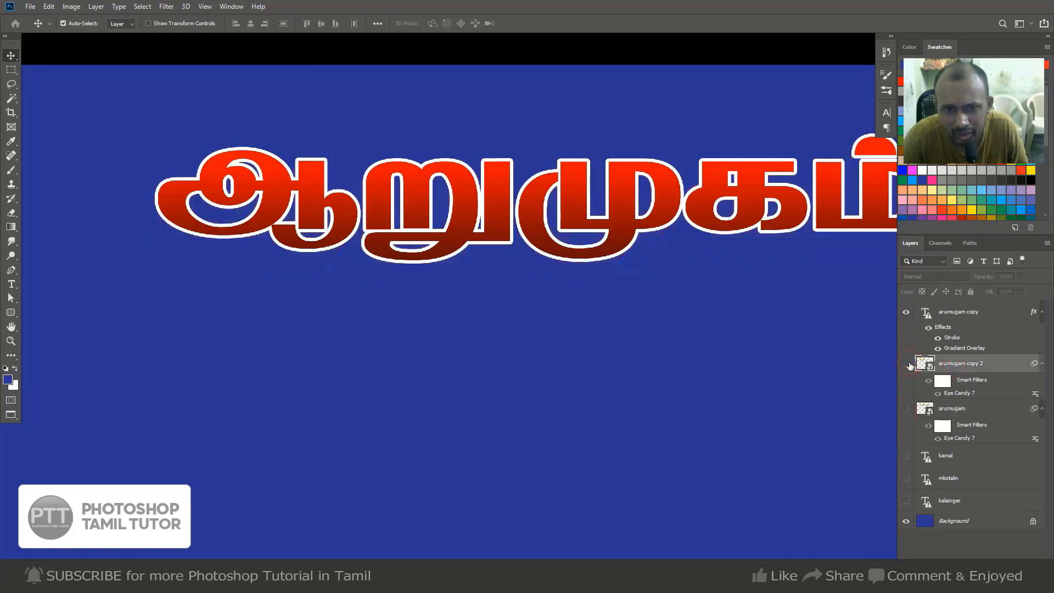
click(908, 363)
click(906, 409)
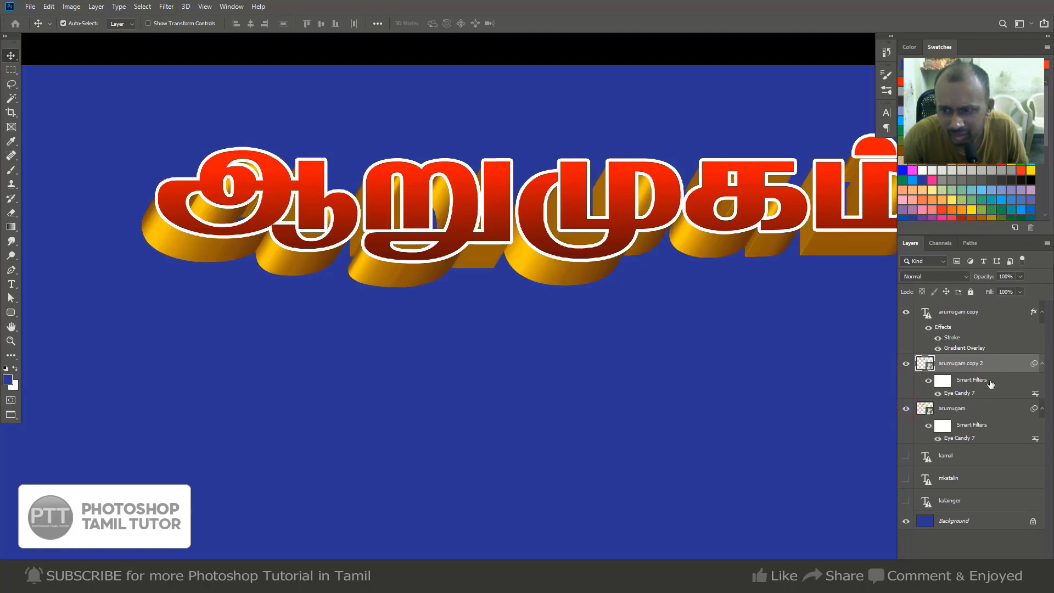
key(alt+l)
key(y)
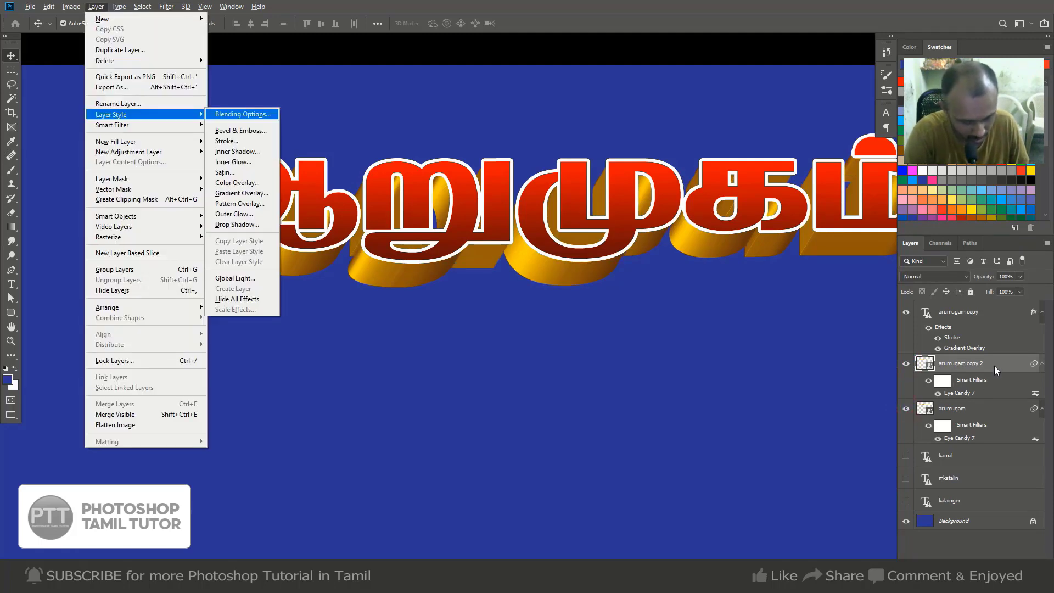
key(d)
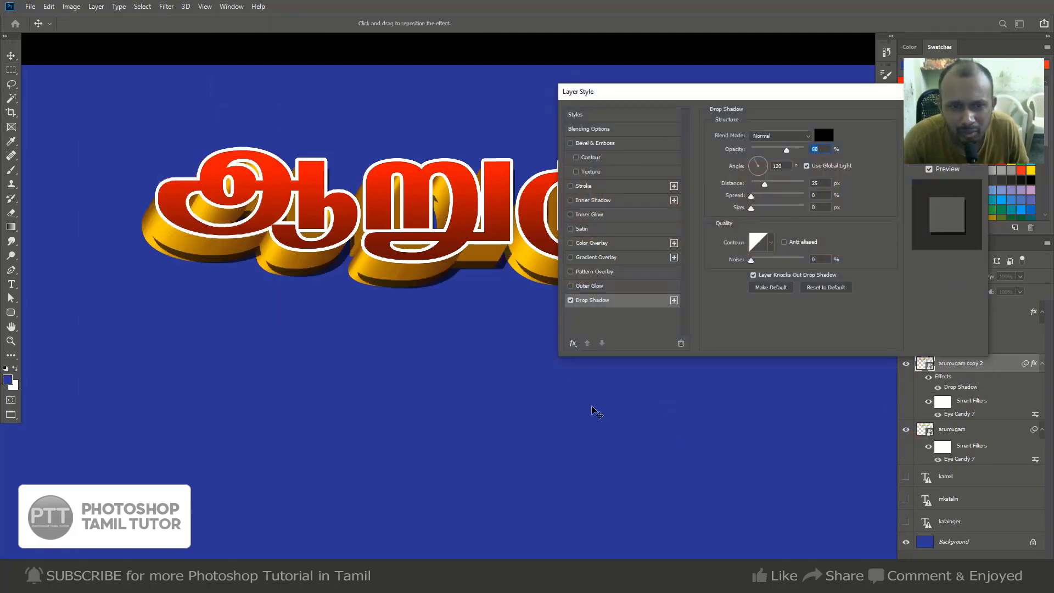
Set the extrusion copy's Drop Shadow to 48% opacity, 9 px distance and 6 px size.
drag(764, 186, 756, 186)
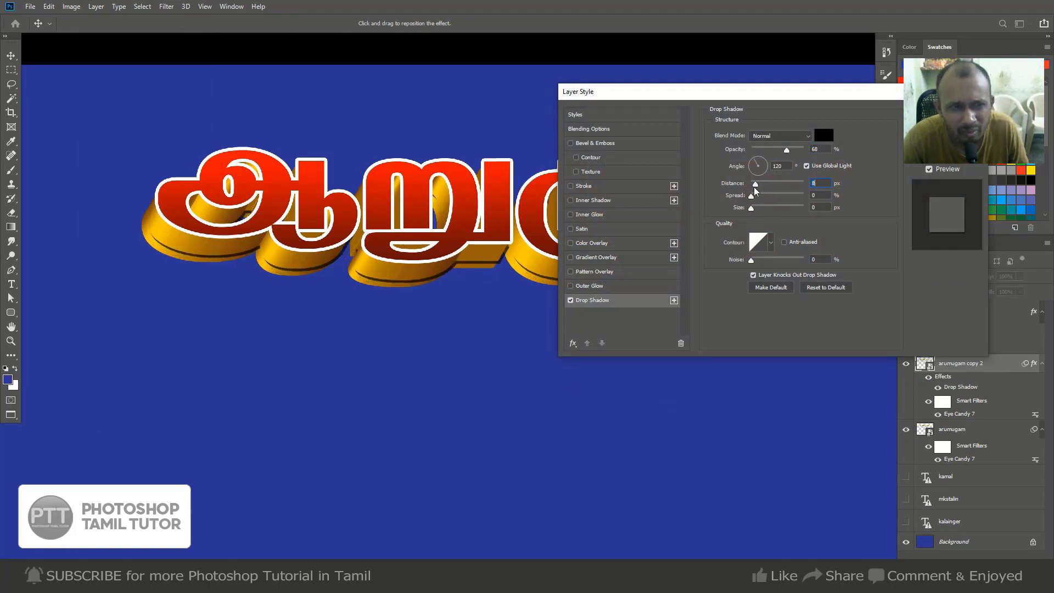
ctrl+click(311, 223)
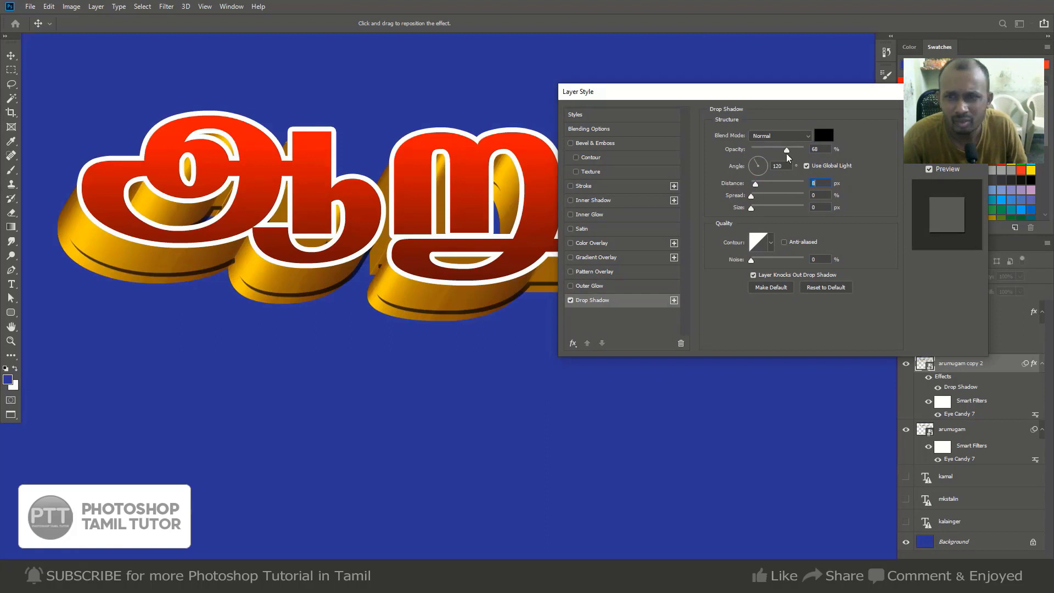
drag(787, 150, 776, 153)
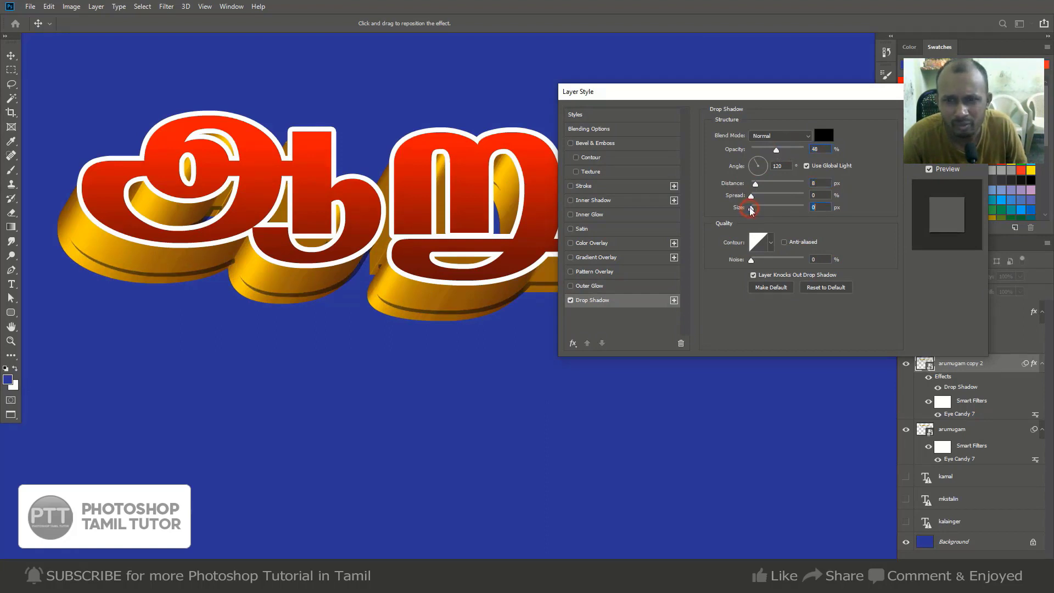
drag(754, 209, 754, 211)
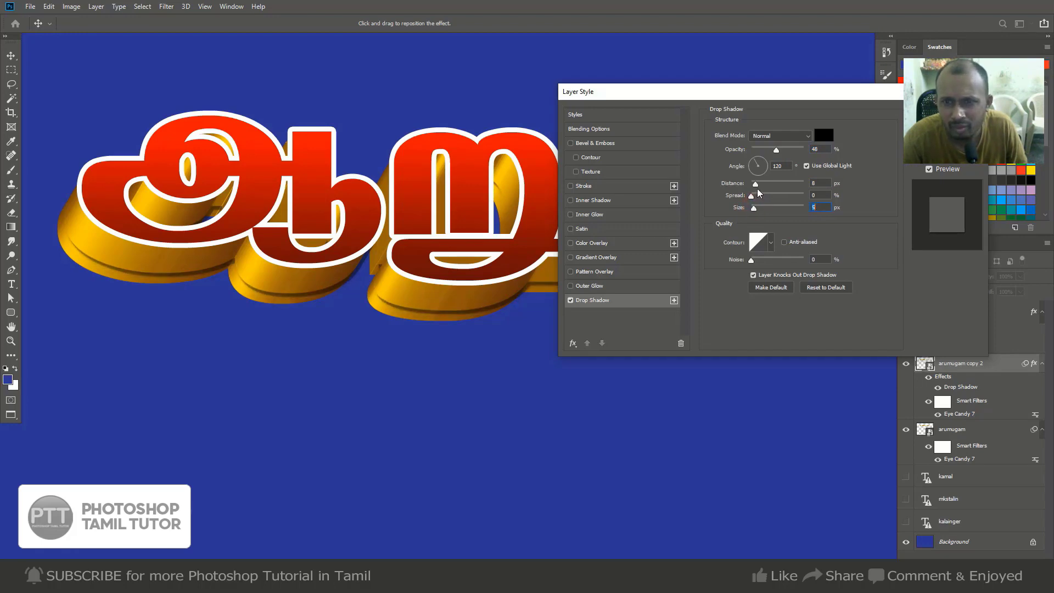
drag(757, 185, 756, 191)
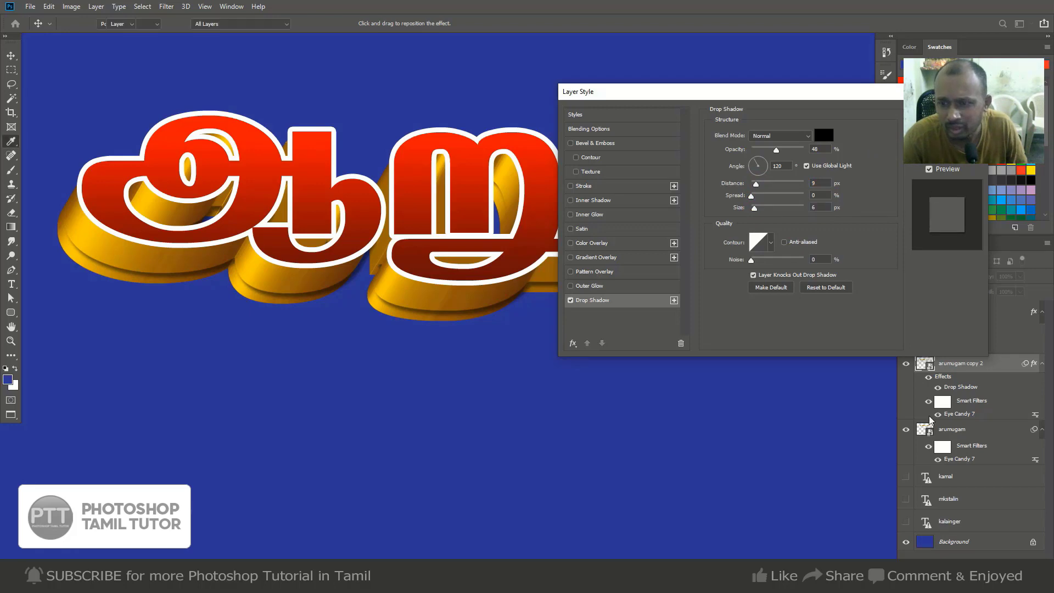
click(946, 112)
Apply a Gaussian Blur with a 4.0 pixel radius to the original arumugam extrusion layer.
click(966, 433)
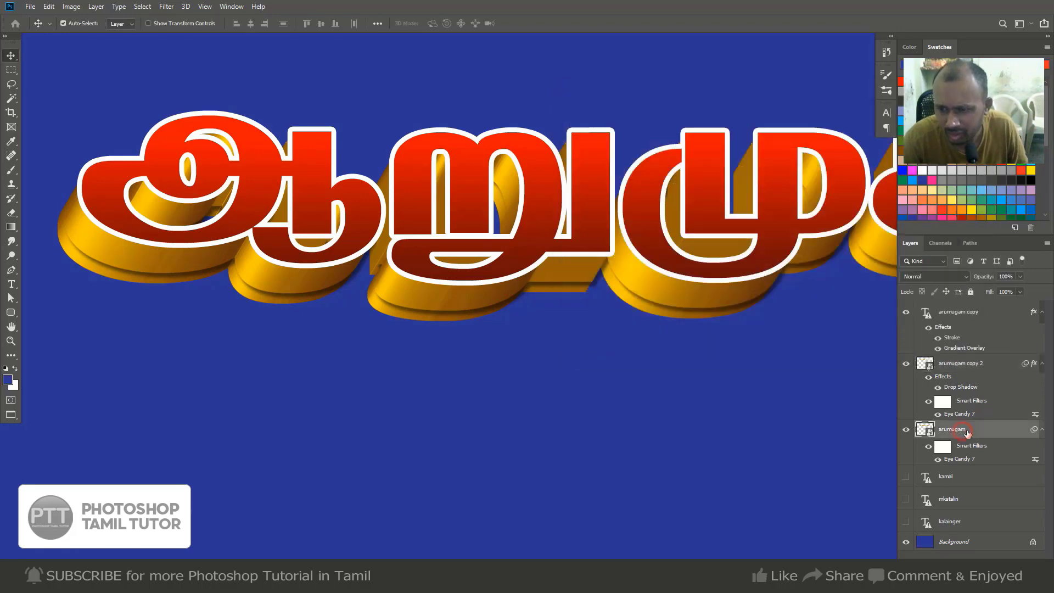
click(907, 431)
click(907, 432)
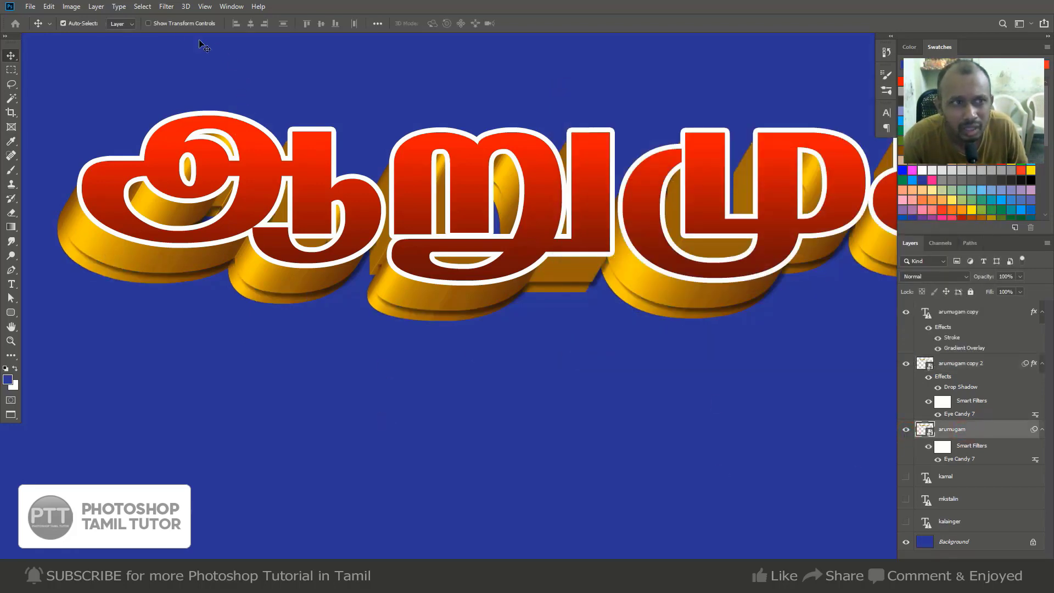
click(163, 7)
mouse_move(248, 131)
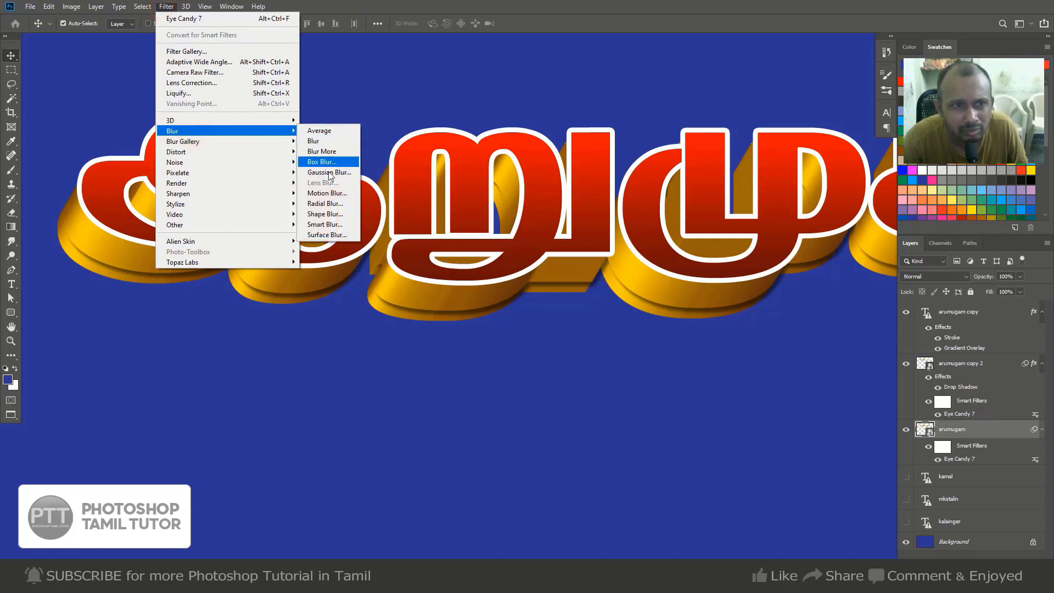
click(340, 173)
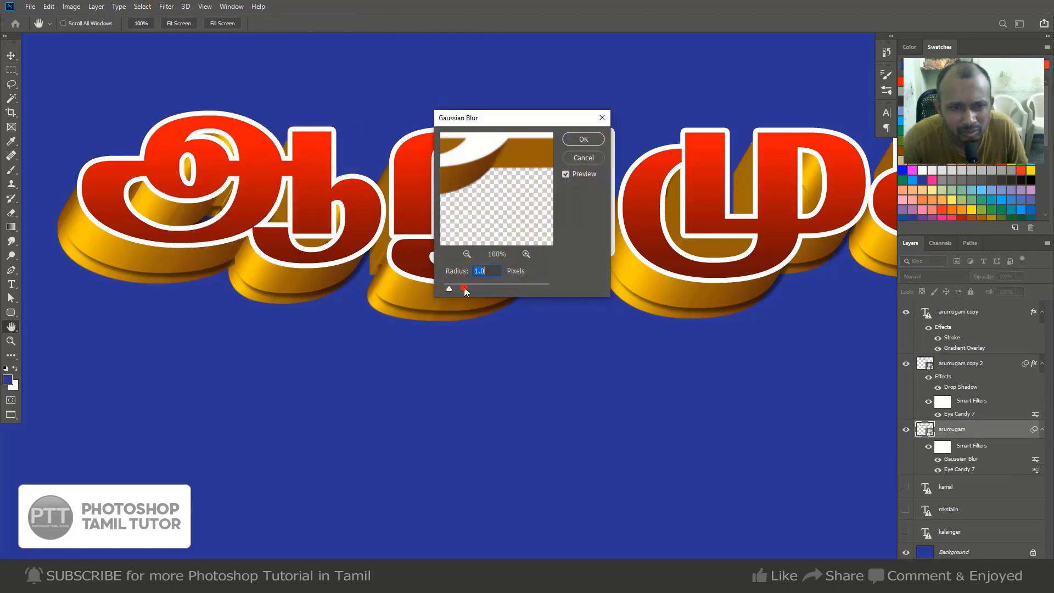
click(464, 287)
drag(465, 288, 467, 288)
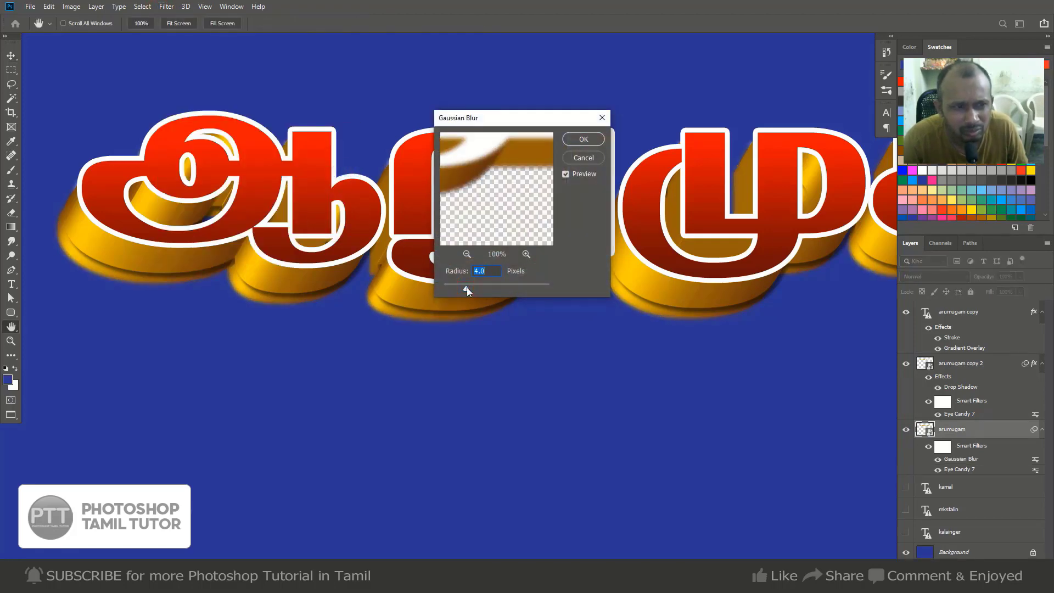
click(584, 140)
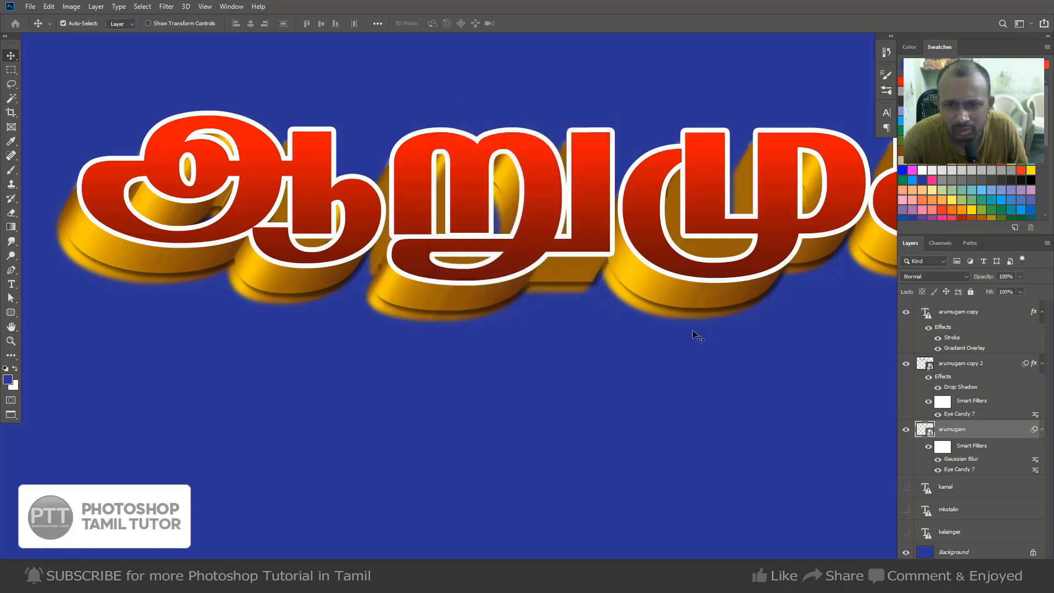
Duplicate the blurred arumugam extrusion slightly lower and beneath the original, with the copy at 40% opacity.
alt+drag(693, 335, 692, 338)
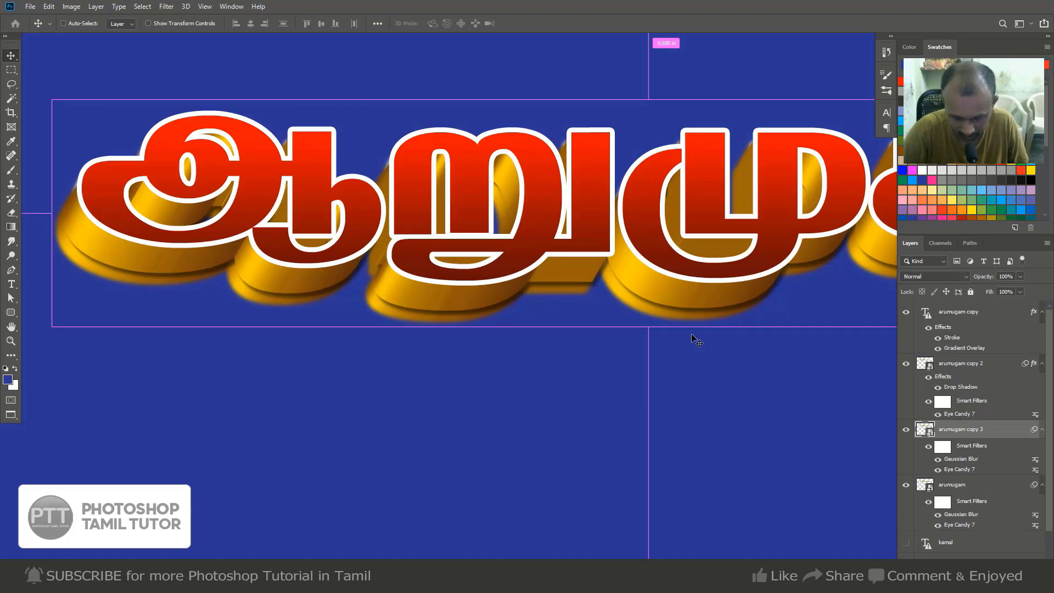
key(ctrl+bracketleft)
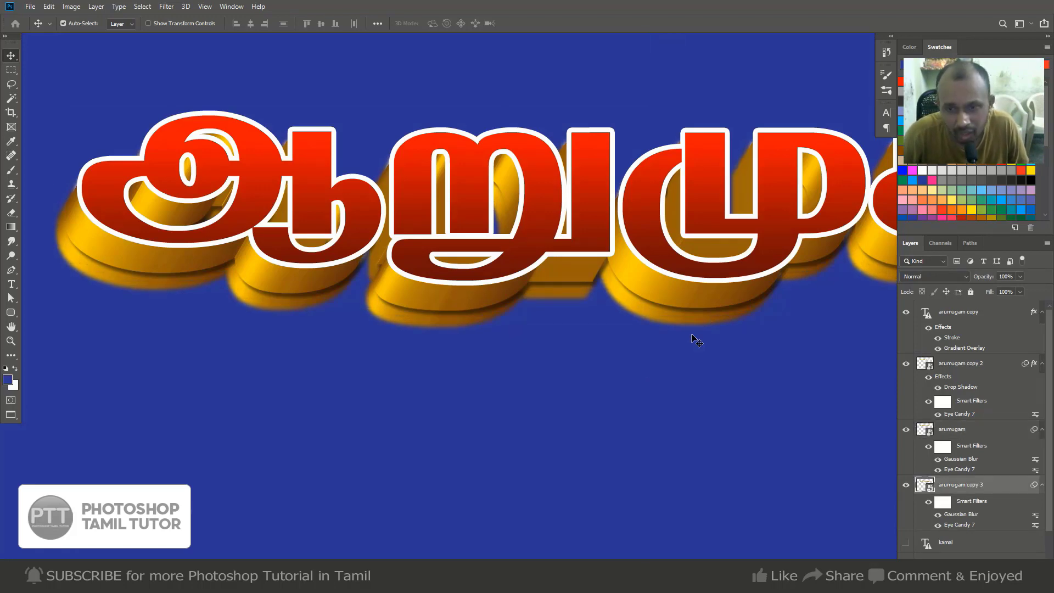
click(1021, 276)
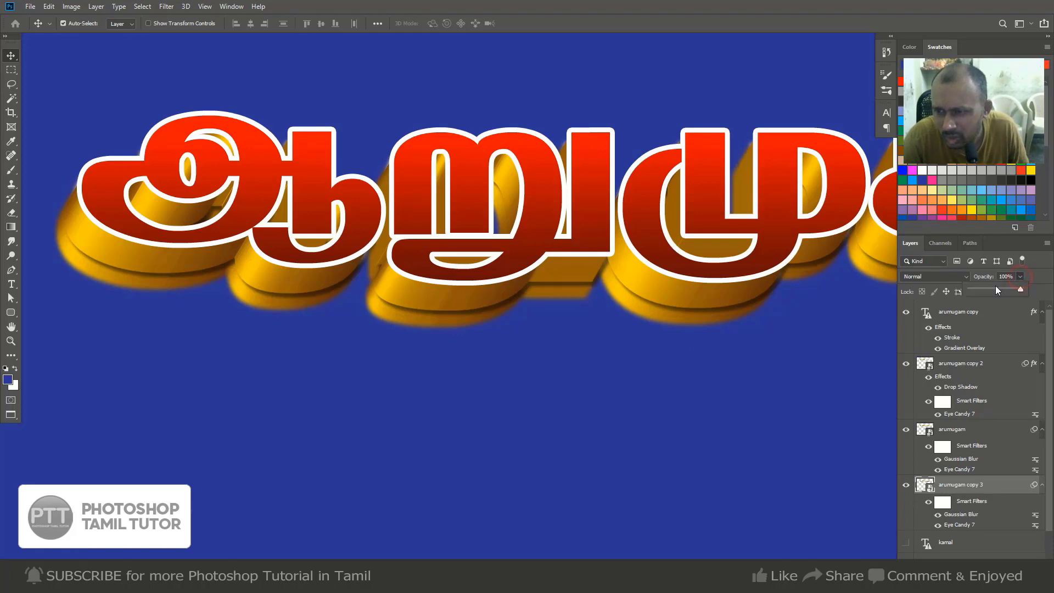
drag(996, 285, 990, 290)
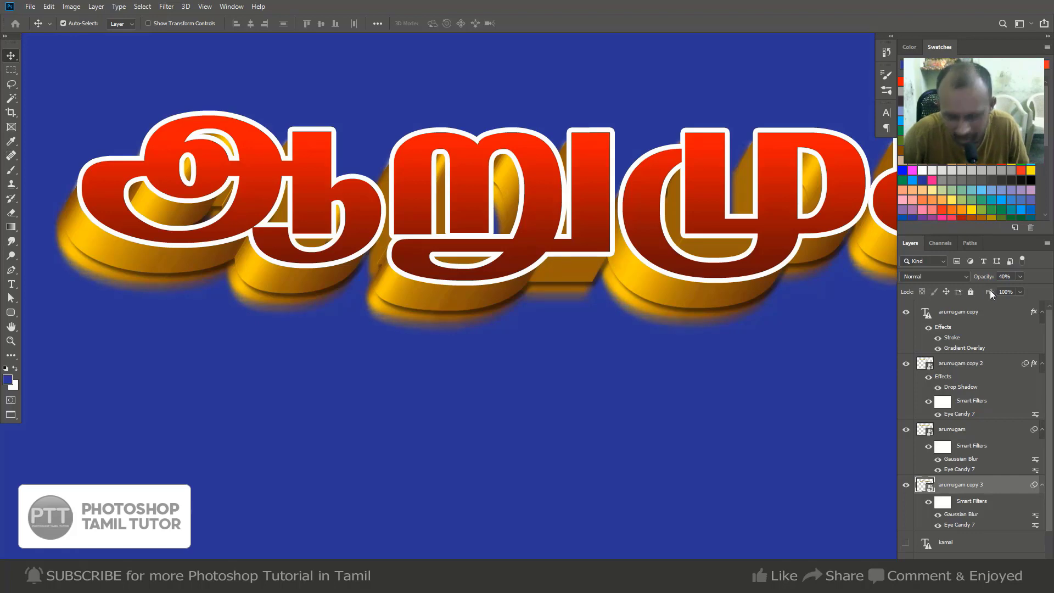
Examine the whole title and compare its blurred lower edge with the extrusion copy in the finished sample titles document.
key(ctrl+minus)
key(ctrl+minus)
key(ctrl+minus)
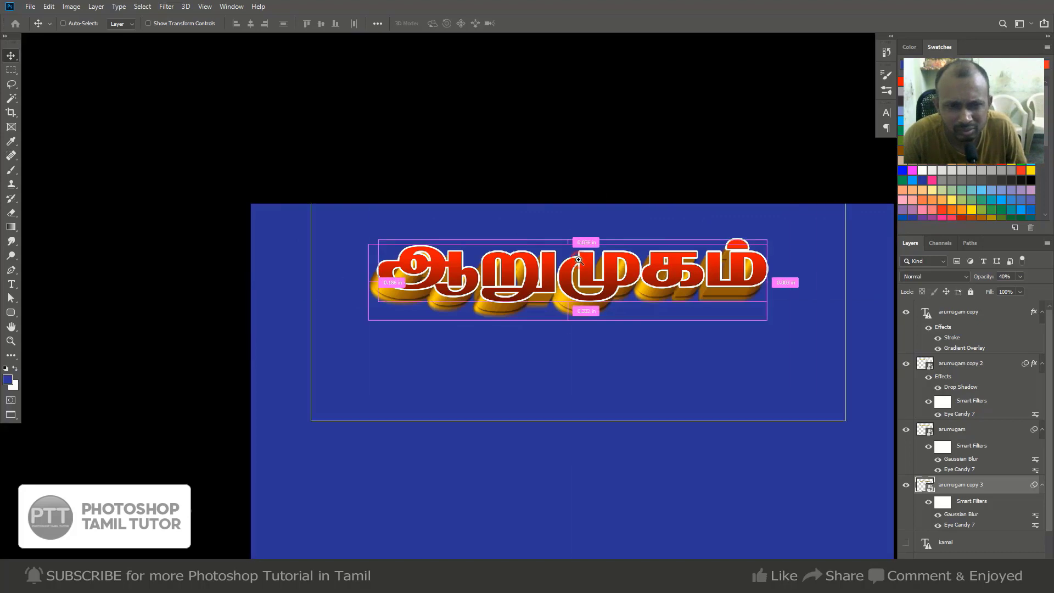
scroll(578, 259, up, 1)
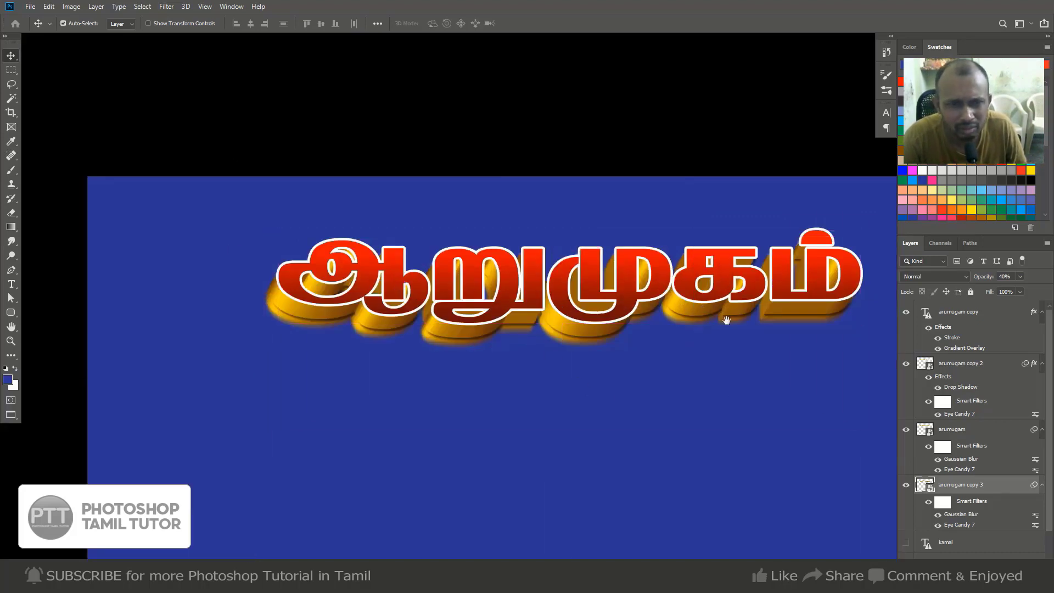
drag(725, 318, 667, 313)
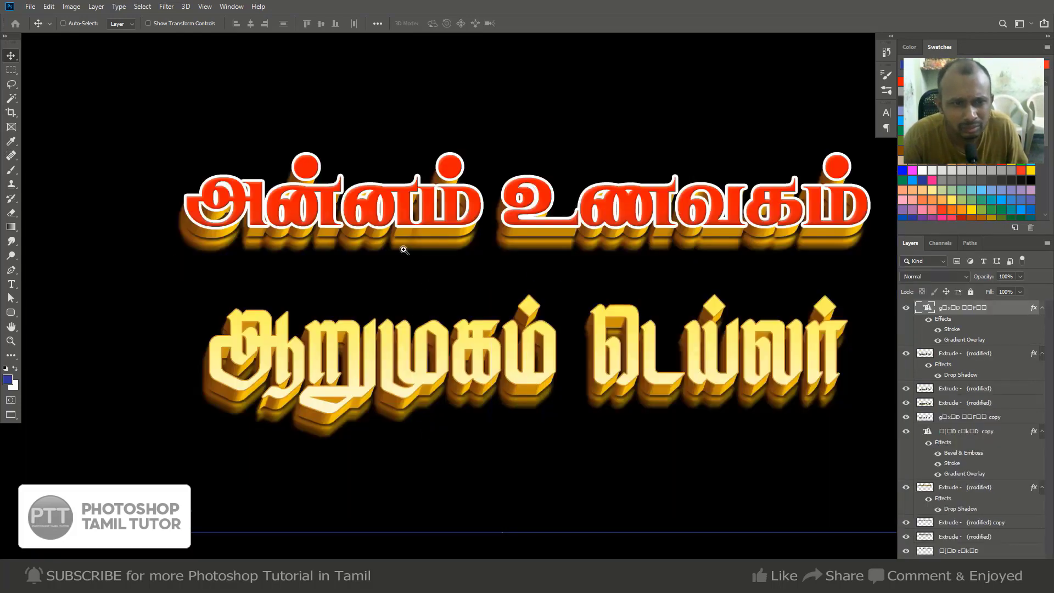
ctrl+click(404, 250)
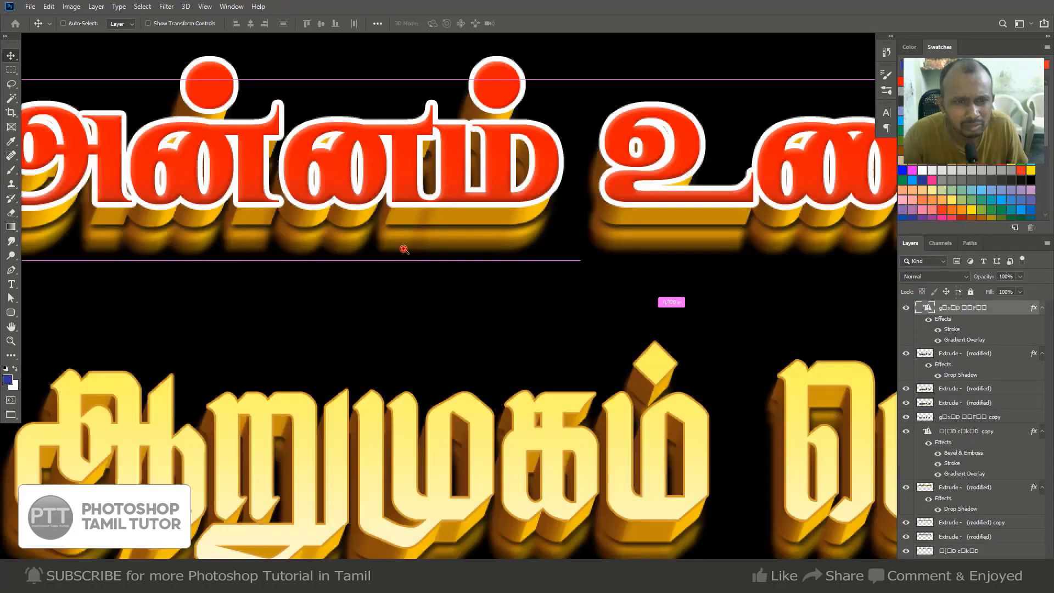
ctrl+click(404, 249)
right_click(407, 242)
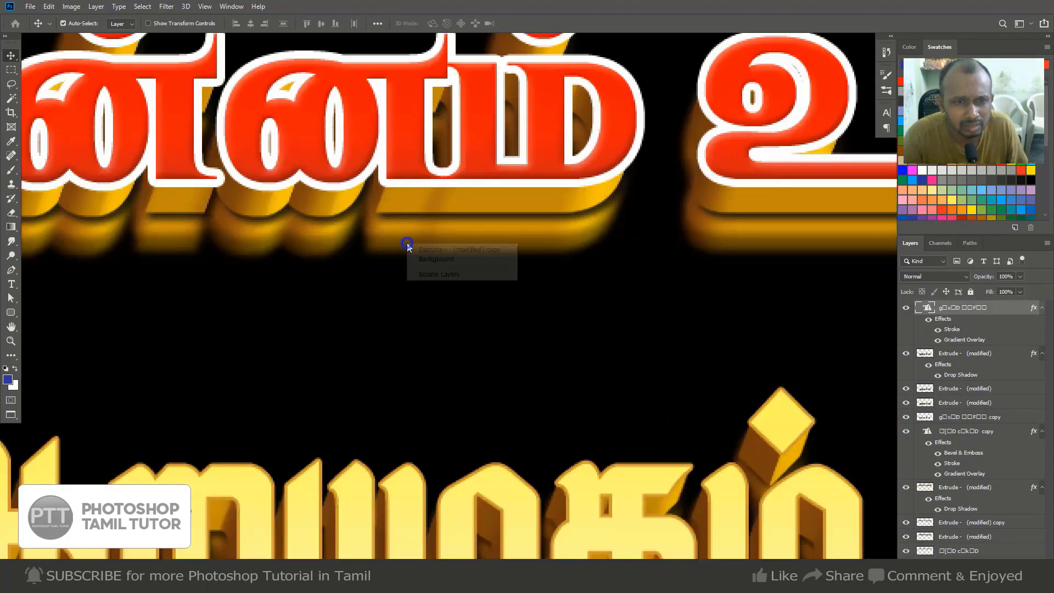
click(430, 248)
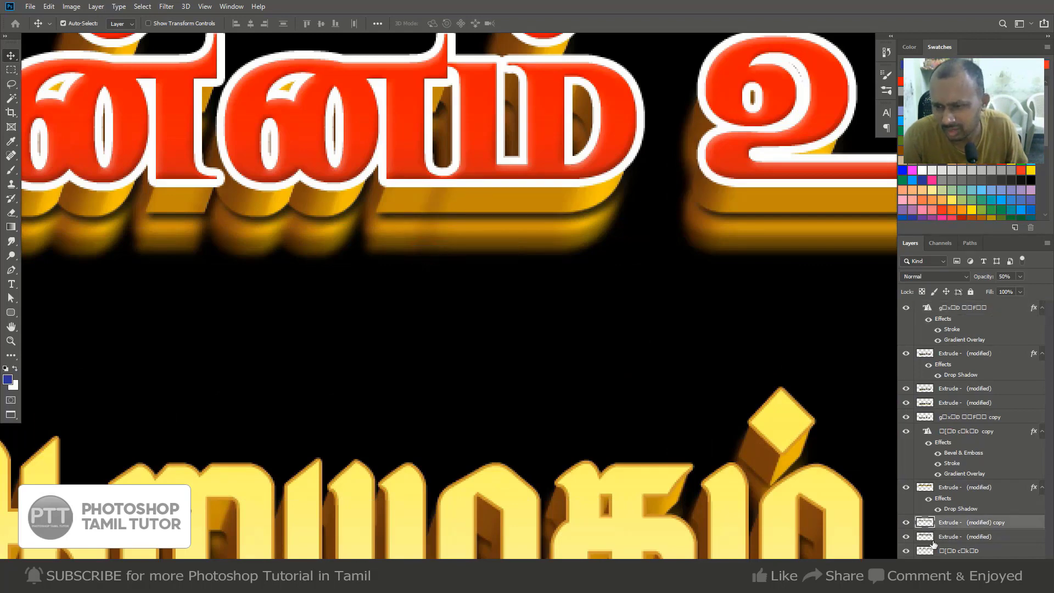
drag(549, 245, 537, 205)
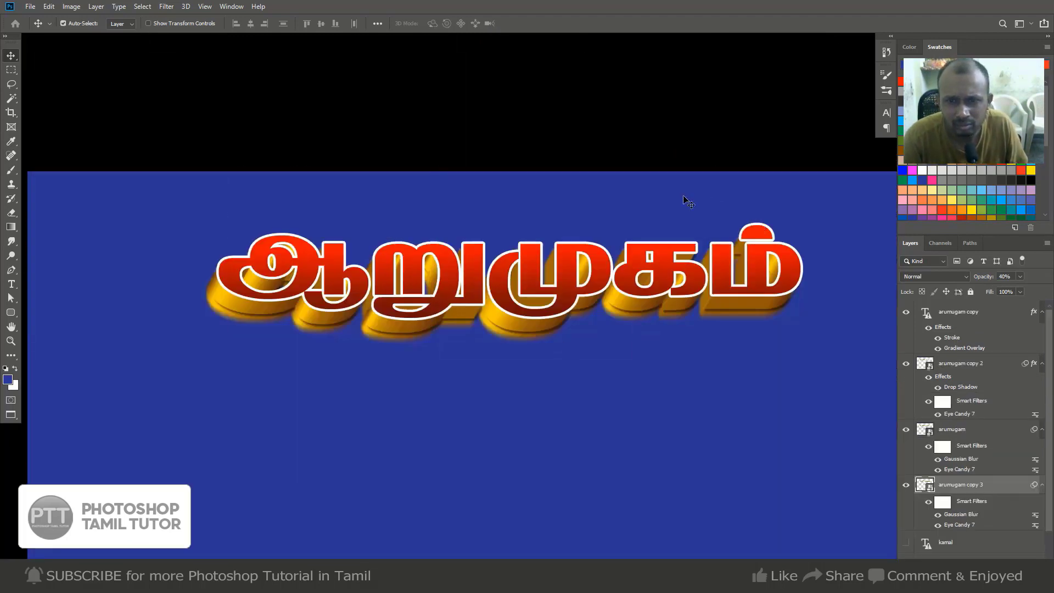
Group the arumugam copy title face and its three extrusion layers.
key(ctrl)
key(ctrl+minus)
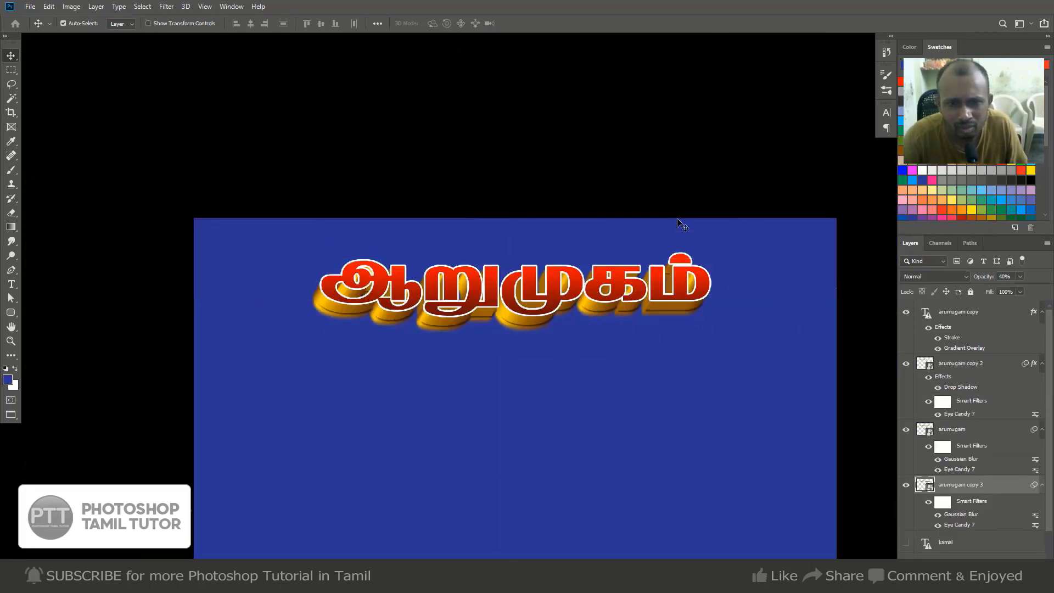
key(space)
drag(685, 302, 676, 208)
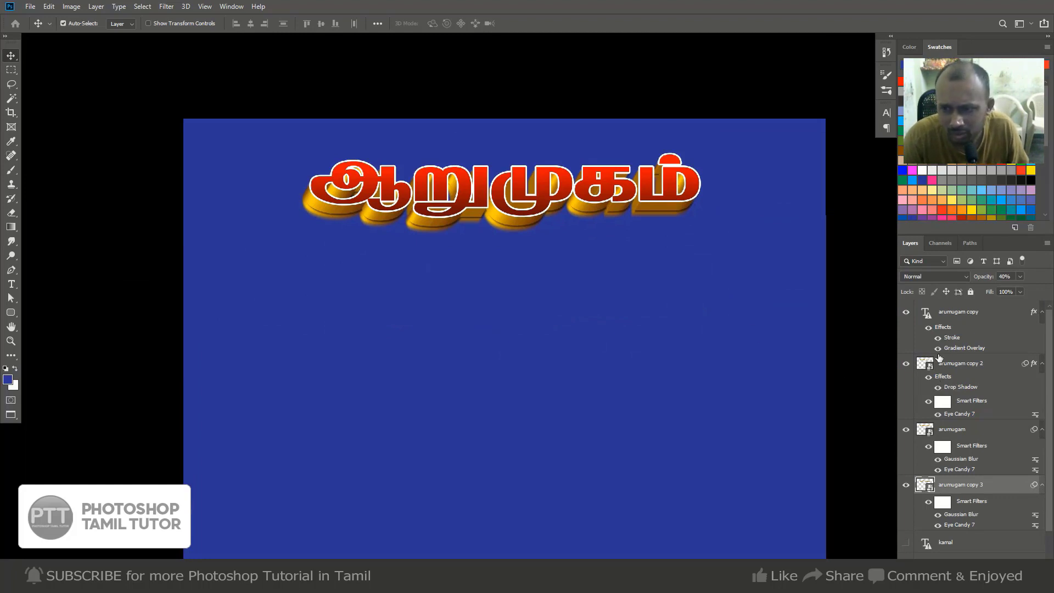
click(963, 311)
scroll(966, 482, down, 1)
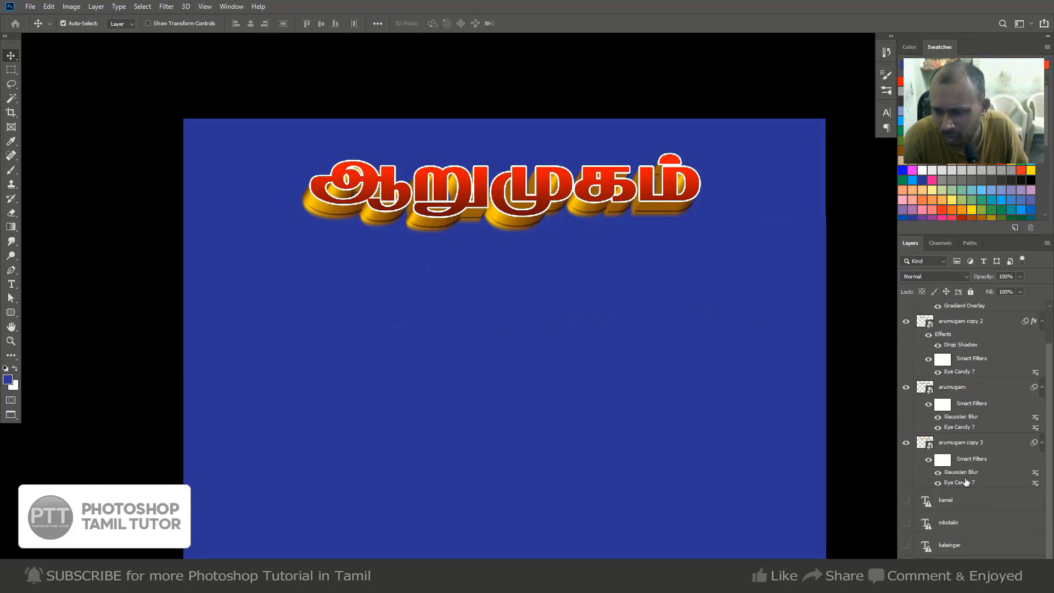
shift+click(976, 447)
key(ctrl+g)
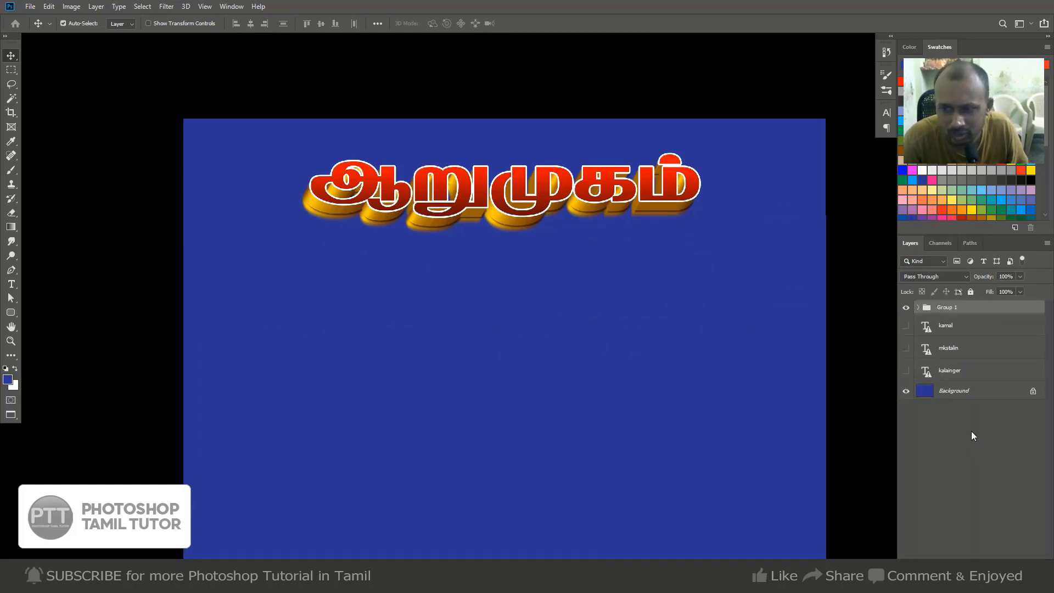
Show the hidden kamal text layer below the grouped title.
click(907, 308)
click(910, 309)
click(912, 333)
click(906, 328)
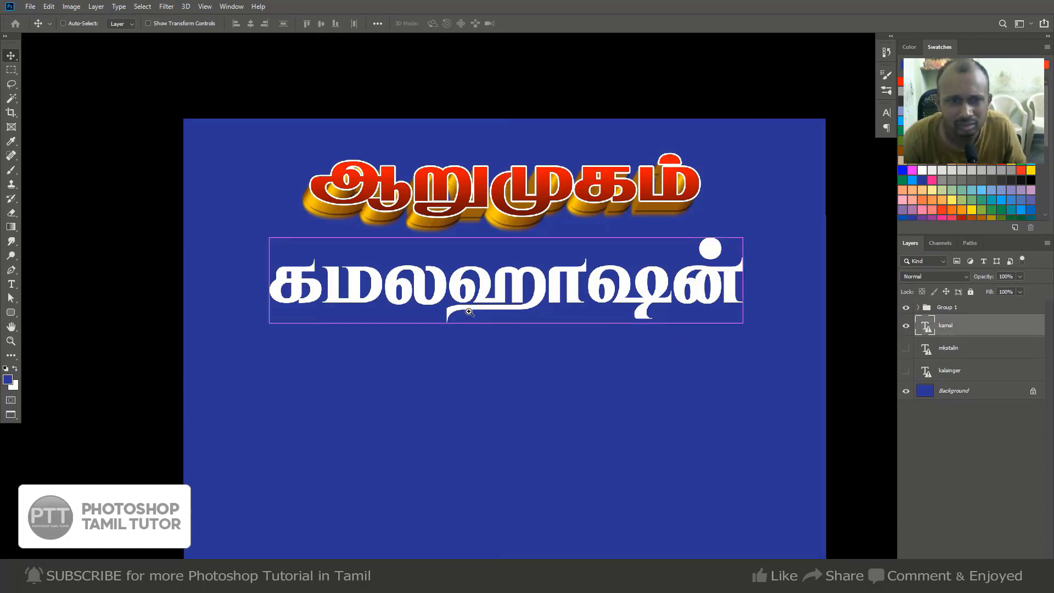
scroll(468, 308, up, 2)
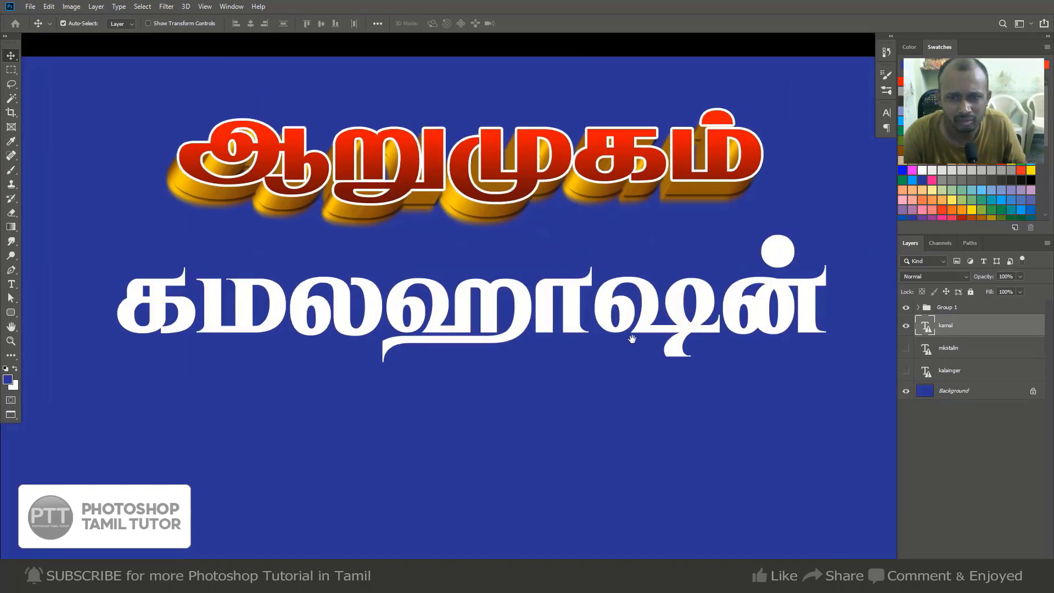
Duplicate the kamal text layer and convert the original beneath the copy to a smart object.
key(ctrl+j)
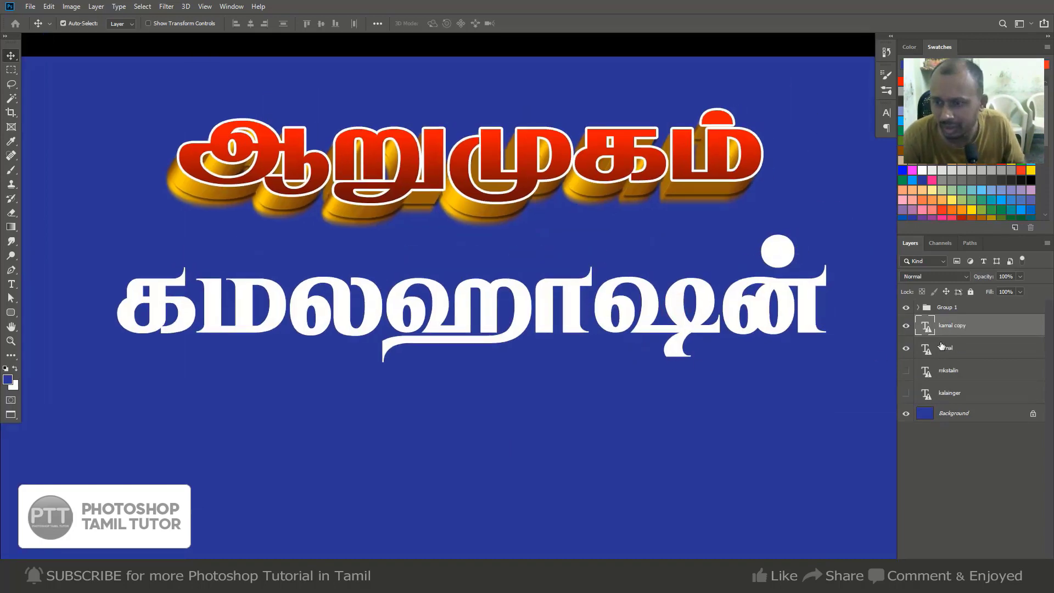
click(952, 350)
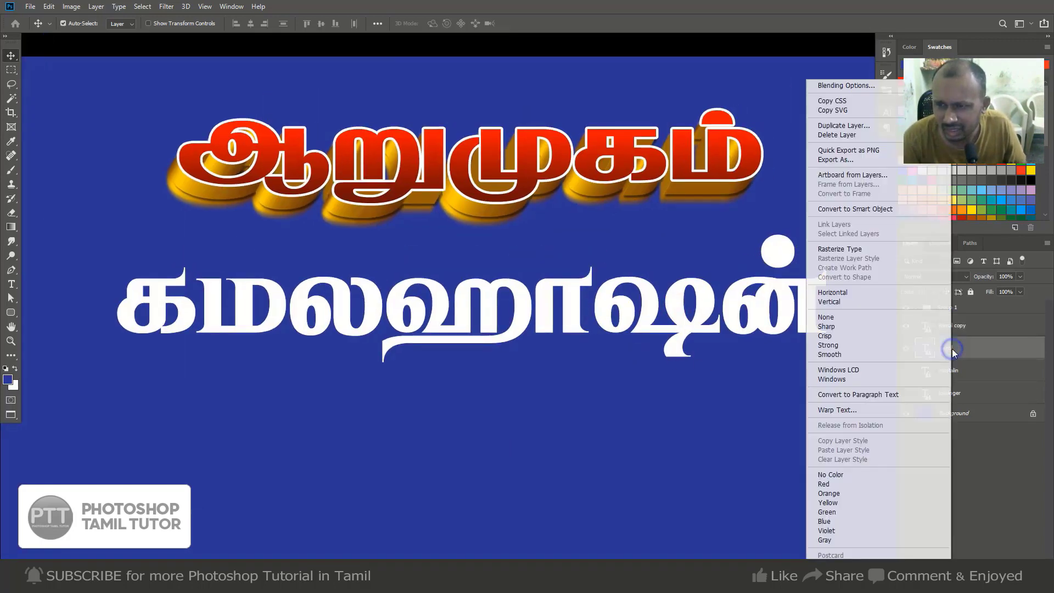
right_click(952, 350)
click(883, 208)
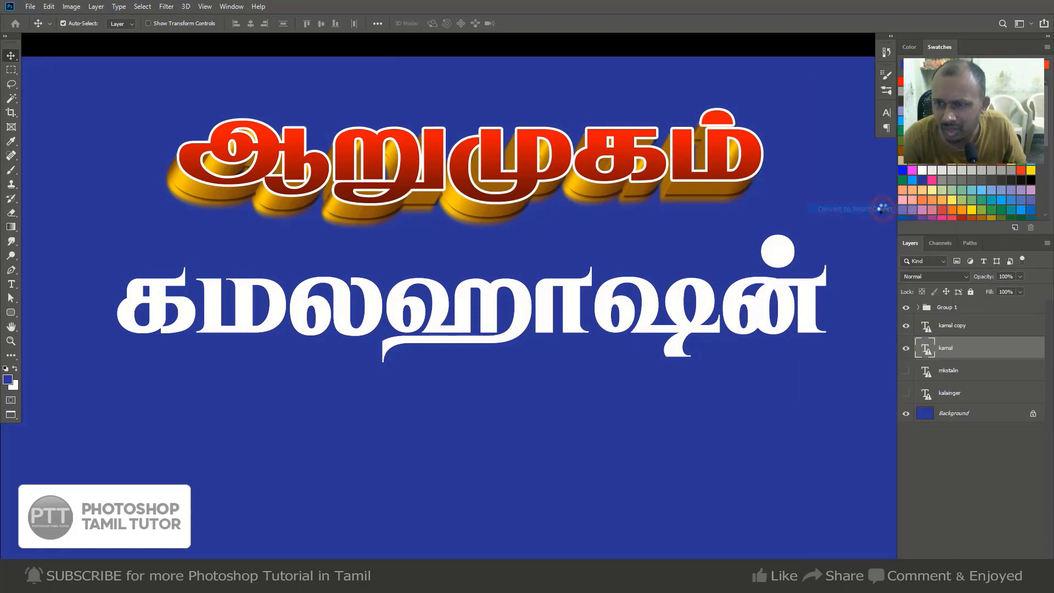
Start an Eye Candy 7 Extrude on the kamal smart object and set the side face colour to blue 0c51ff.
click(167, 8)
mouse_move(228, 241)
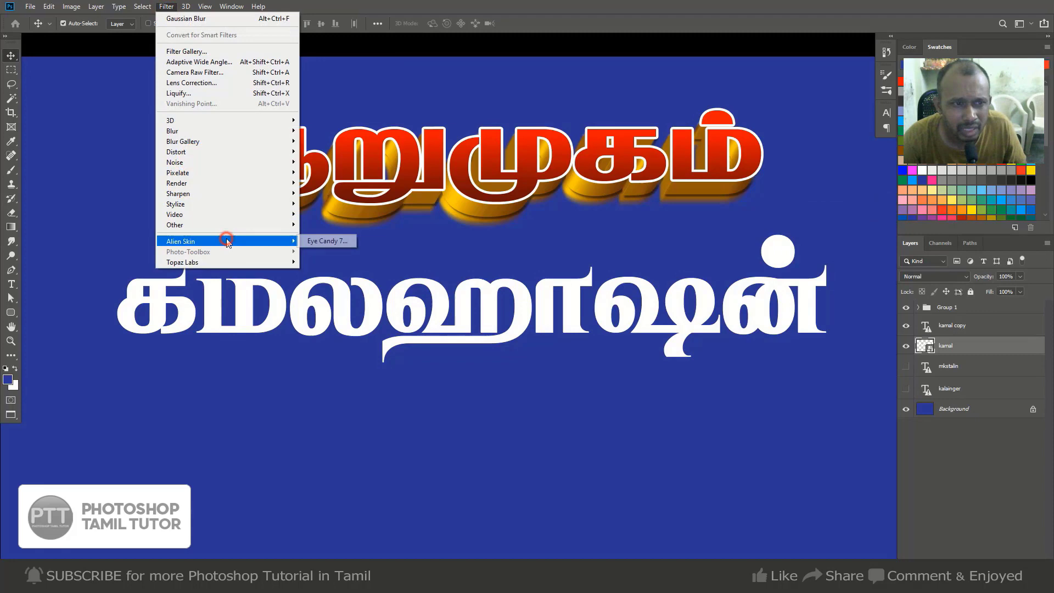
click(341, 242)
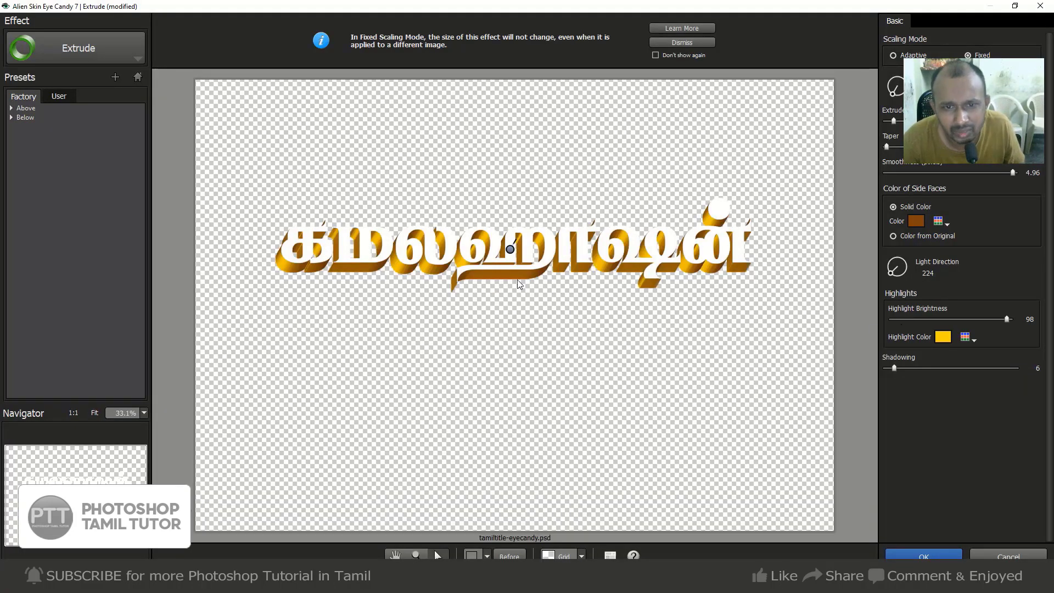
click(917, 222)
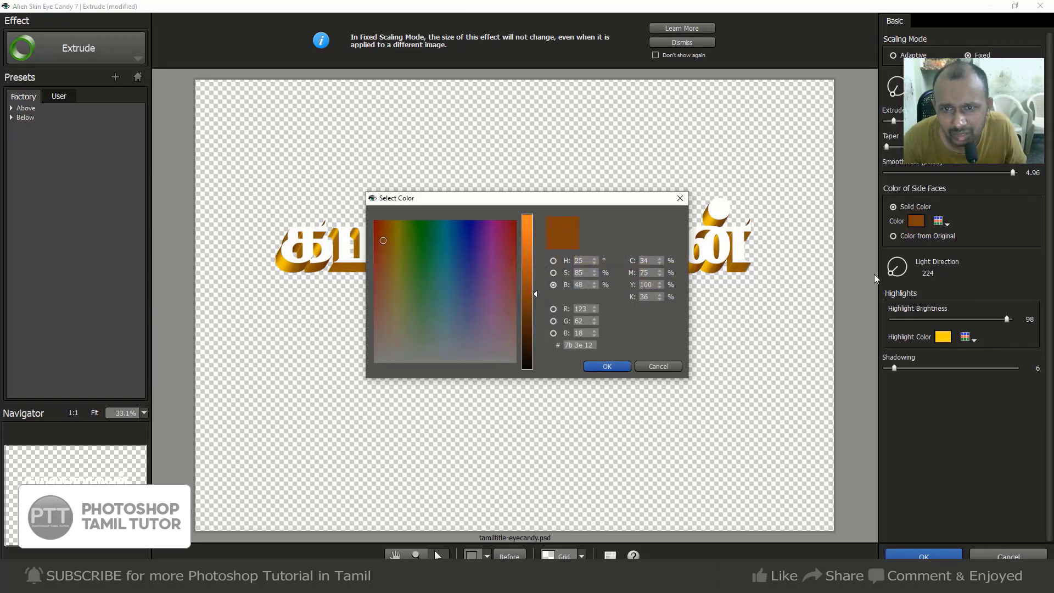
drag(532, 311, 535, 216)
click(471, 228)
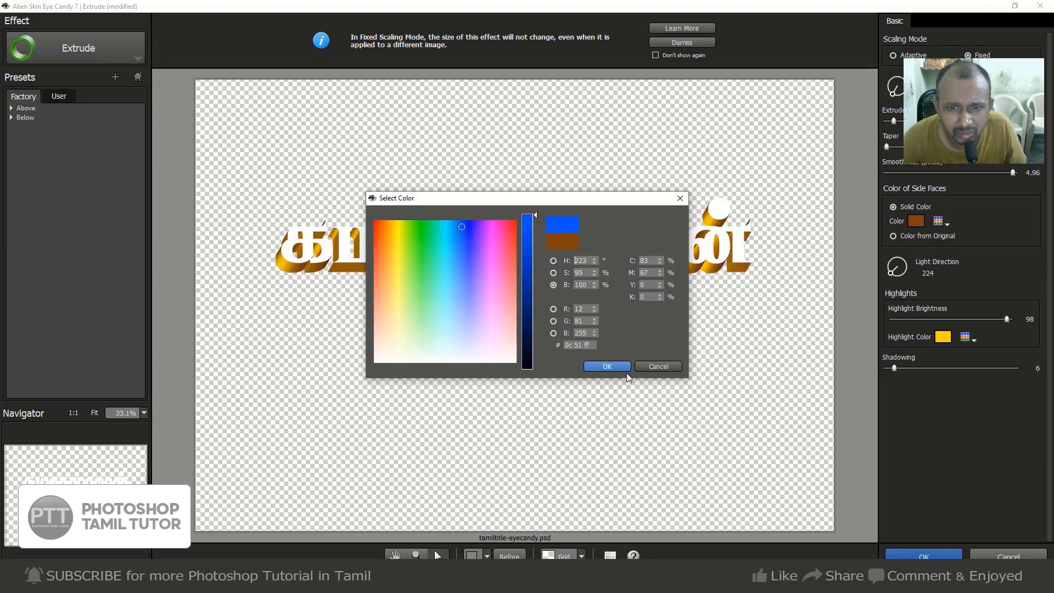
click(607, 366)
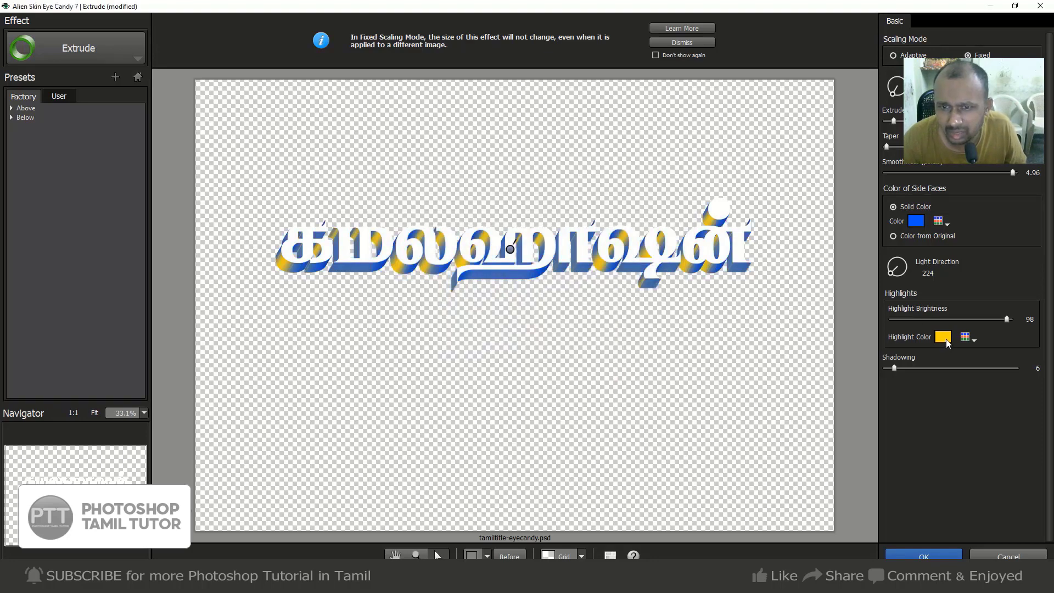
Set the extrusion's highlight colour to a light blue, about 4eb0ff.
click(945, 340)
click(451, 267)
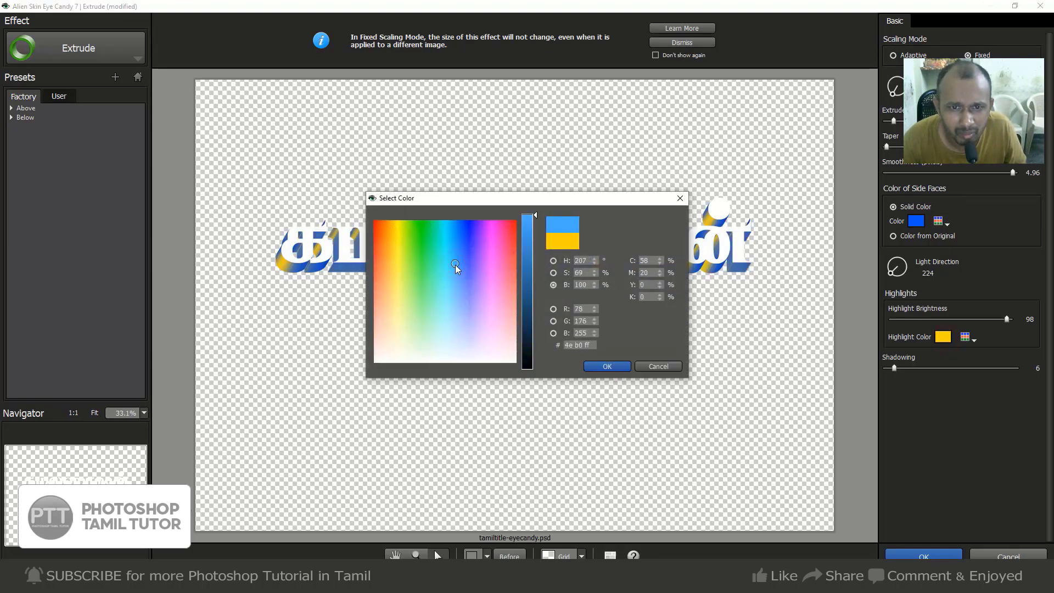
click(607, 367)
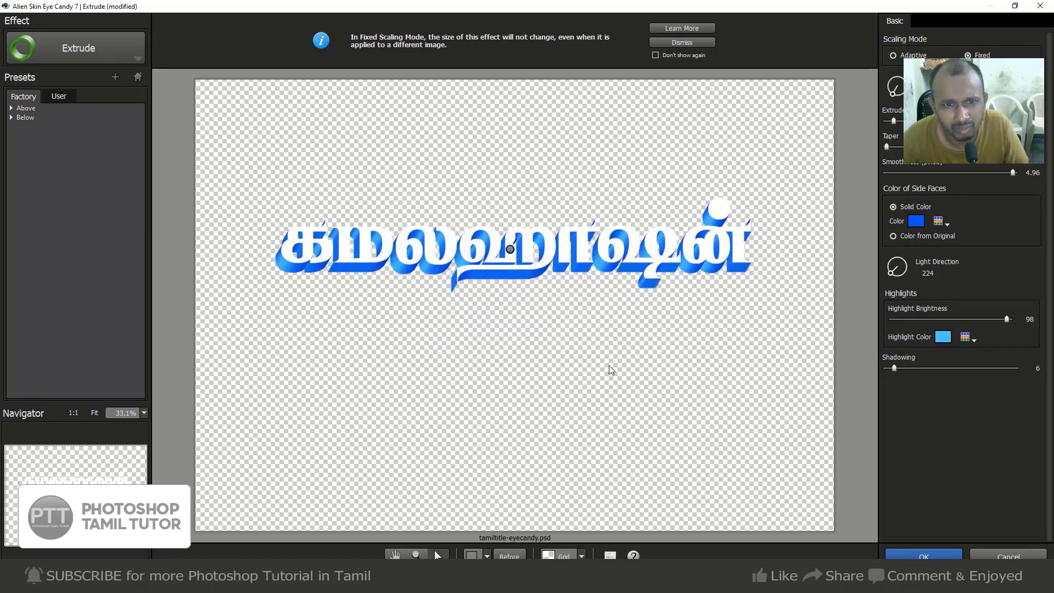
Darken the side face colour to 083fbd and apply the extrusion to the kamal layer.
click(920, 223)
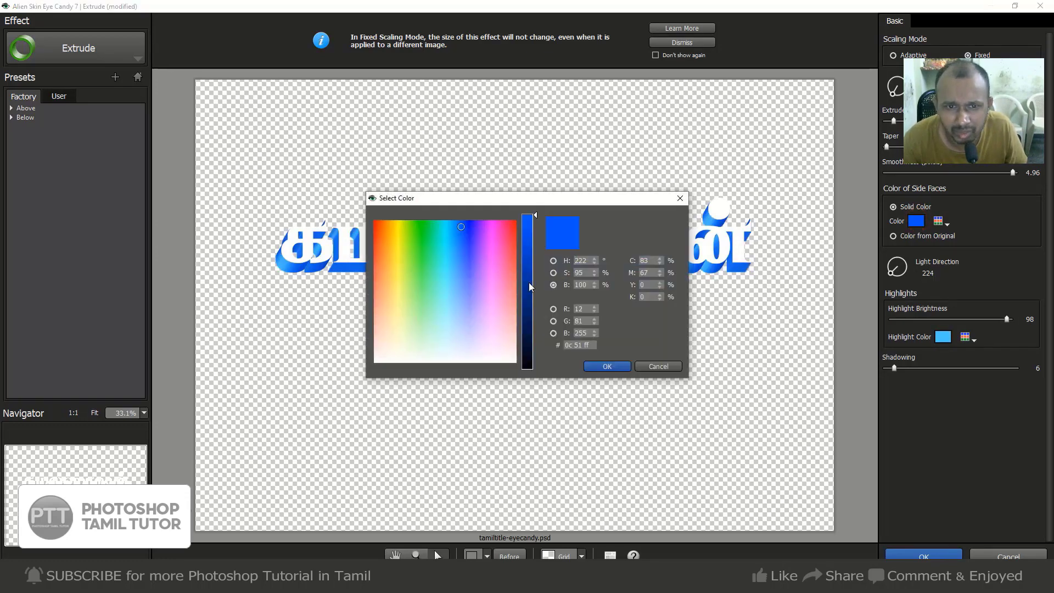
drag(542, 221, 540, 259)
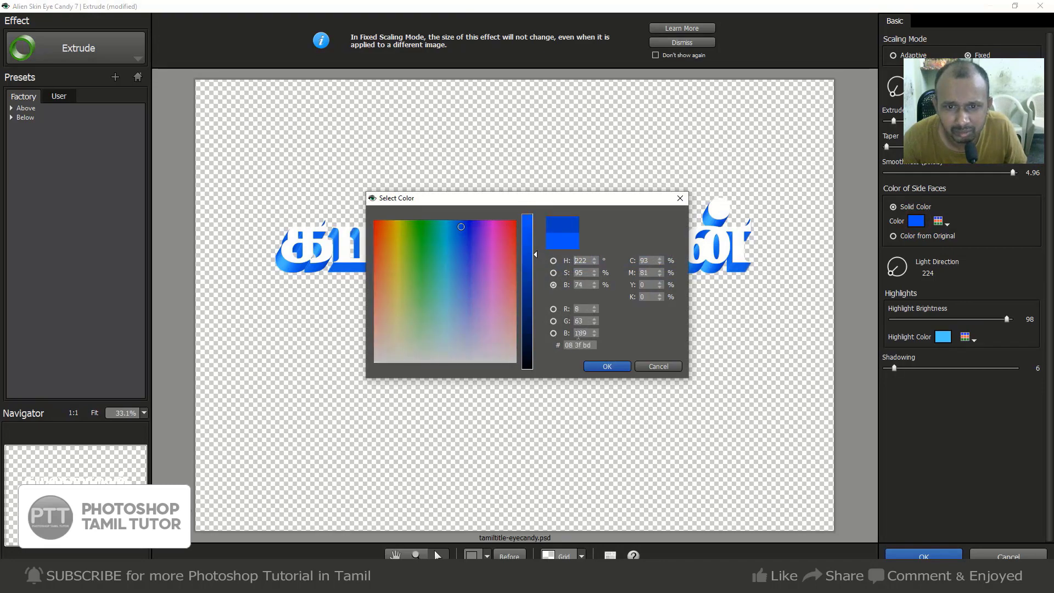
click(596, 369)
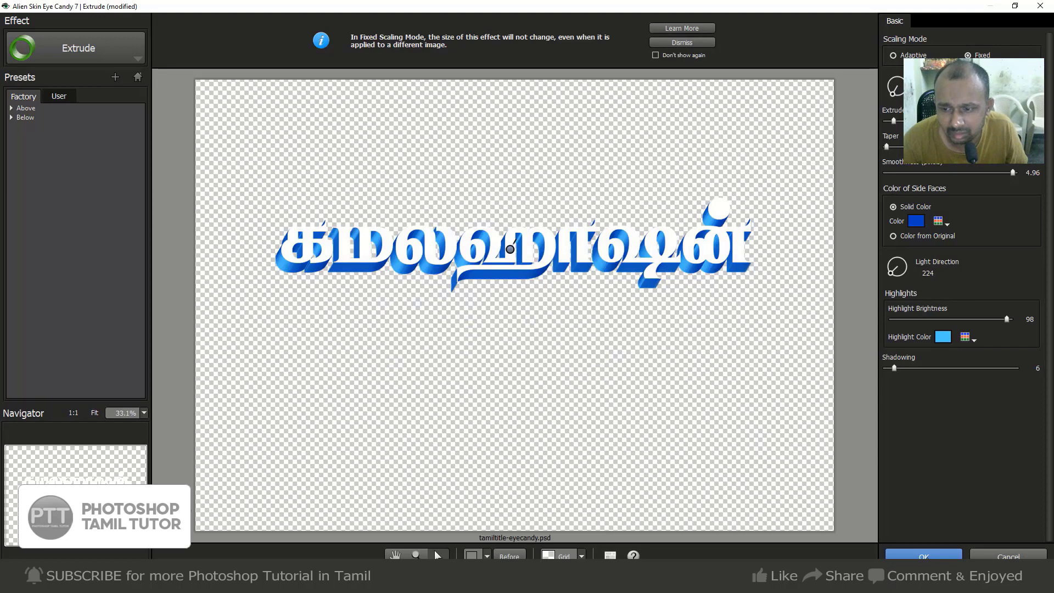
click(924, 556)
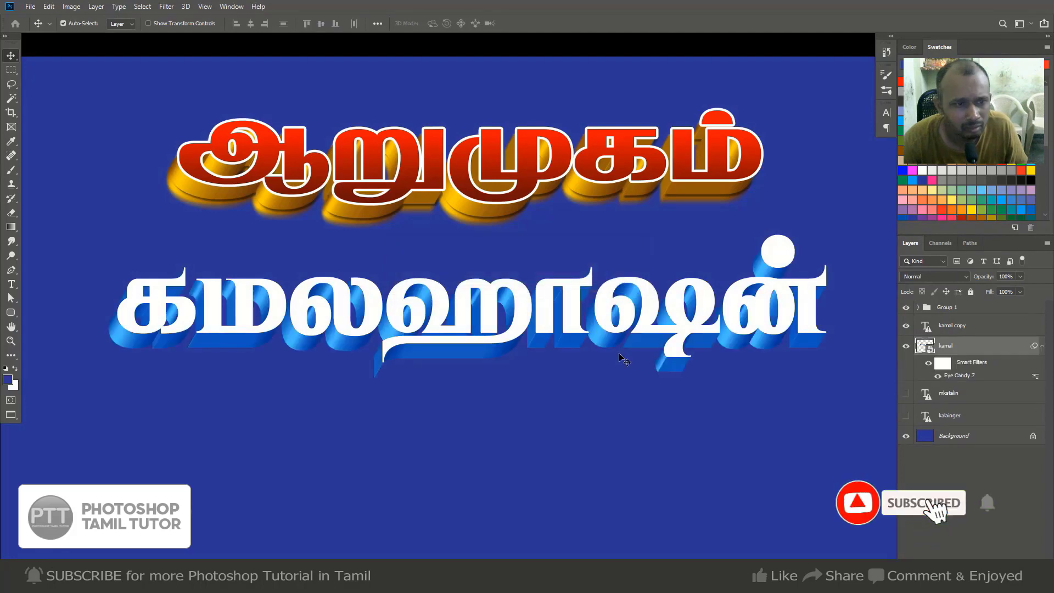
key(ctrl)
key(ctrl+minus)
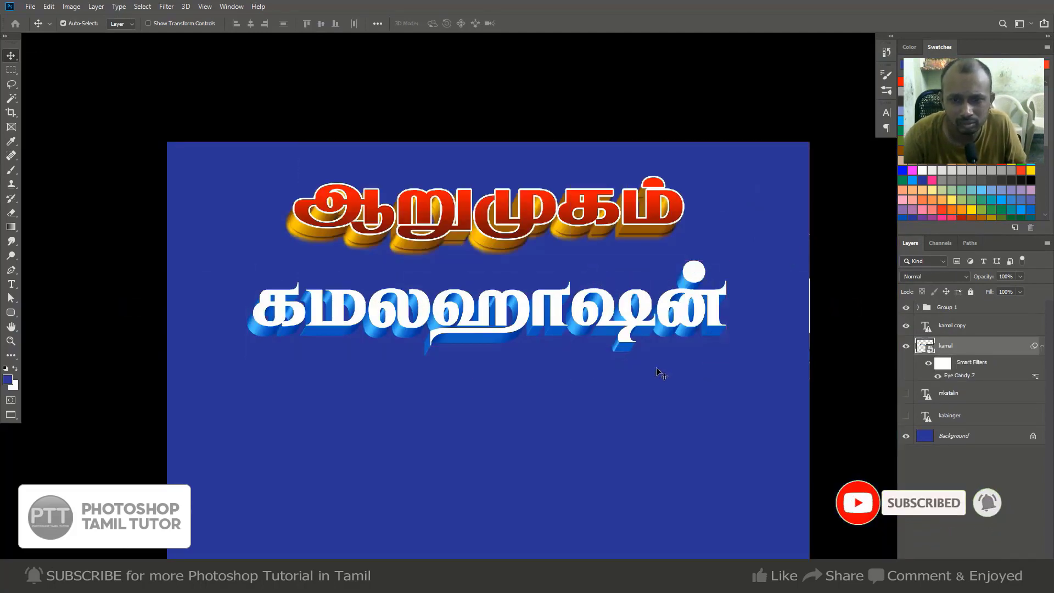
key(ctrl+plus)
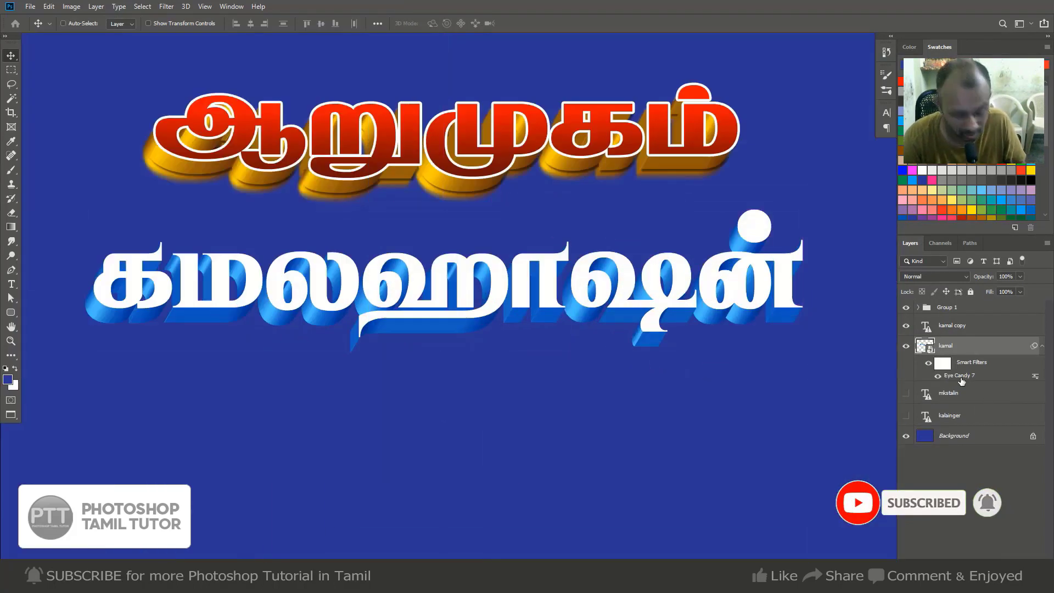
key(ctrl+u)
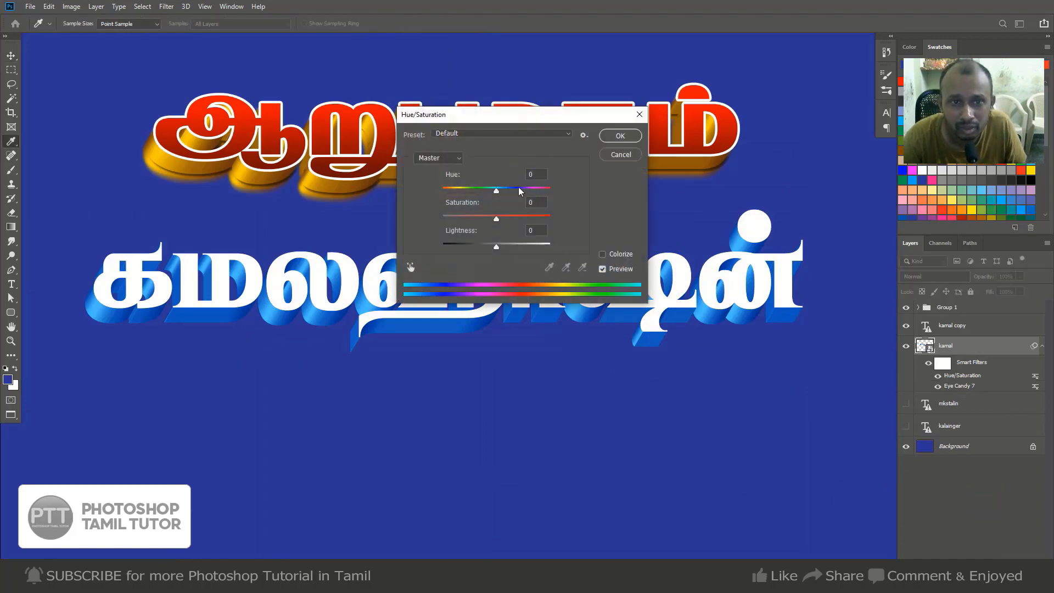
mouse_move(496, 190)
mouse_down()
mouse_move(519, 190)
mouse_move(473, 192)
mouse_move(503, 192)
mouse_up()
mouse_move(496, 247)
mouse_down()
mouse_move(469, 248)
mouse_move(499, 245)
mouse_up()
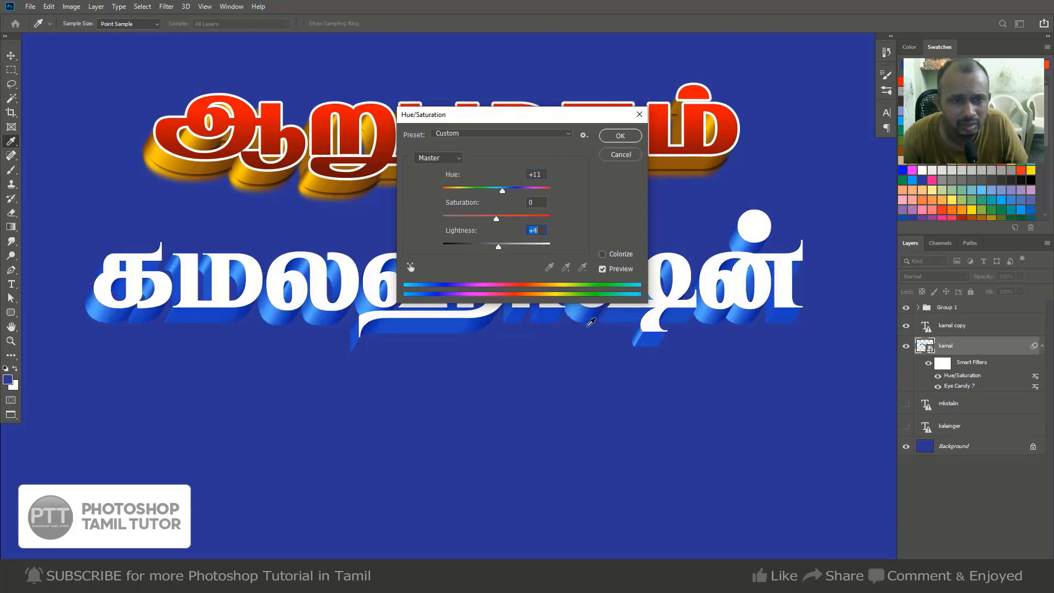
key(Escape)
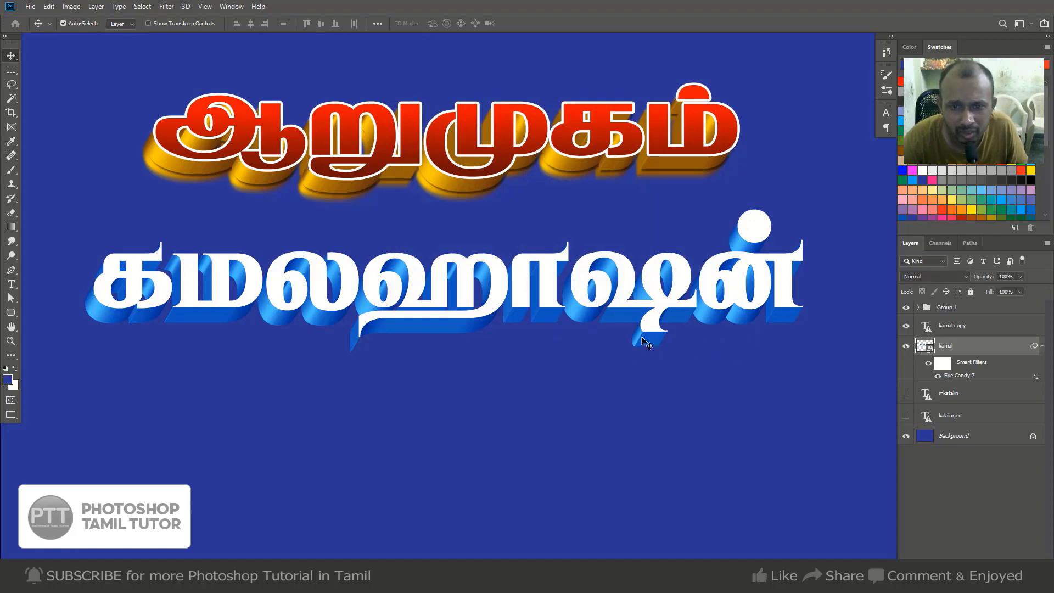
Select the kamal copy text layer, check its visibility, and add a Gradient Overlay to it.
right_click(665, 299)
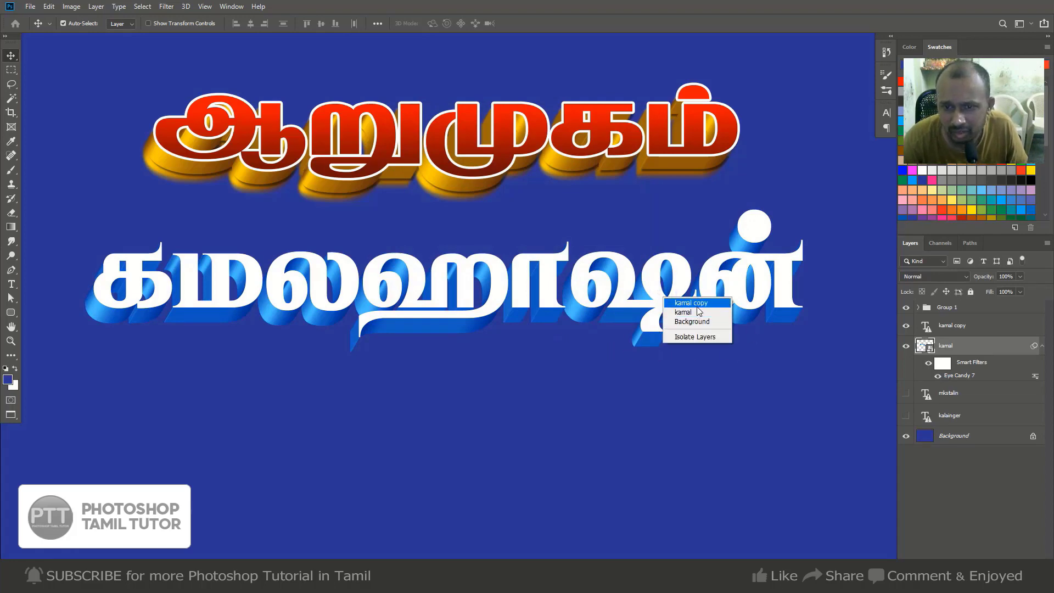
click(691, 303)
click(907, 326)
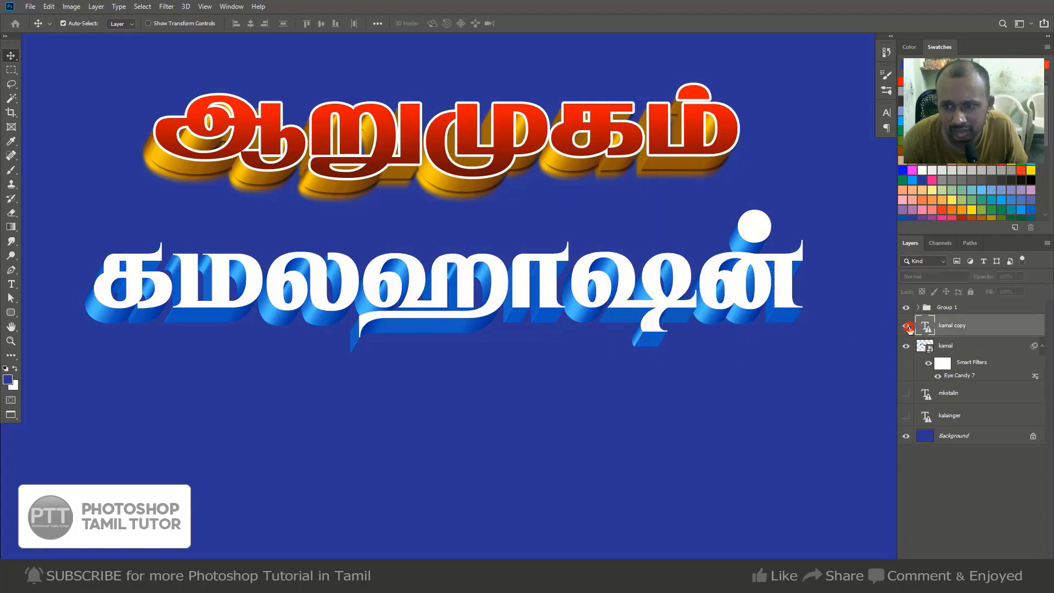
click(905, 327)
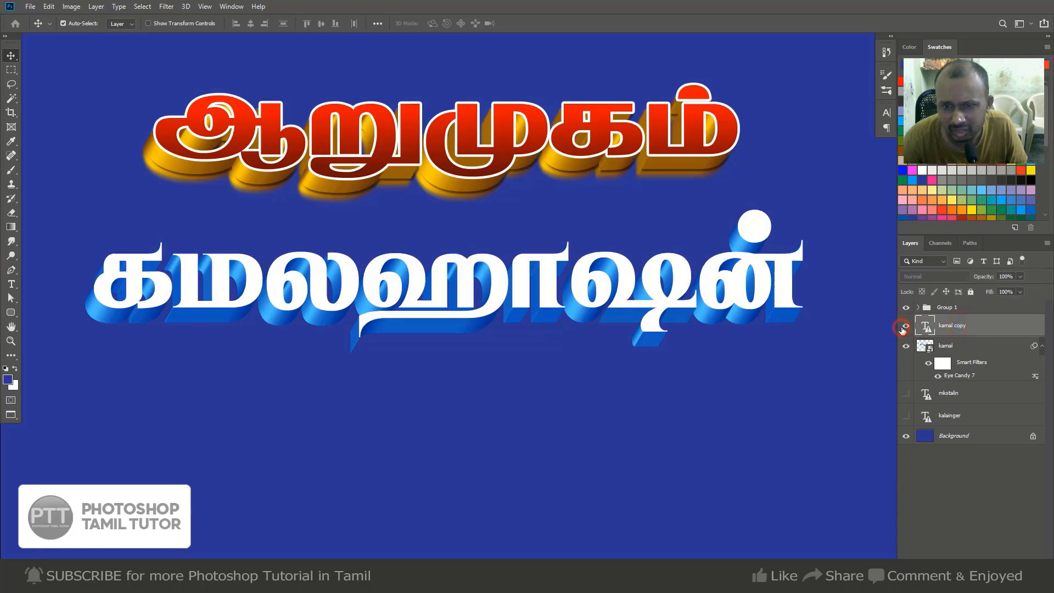
key(alt+l)
key(y)
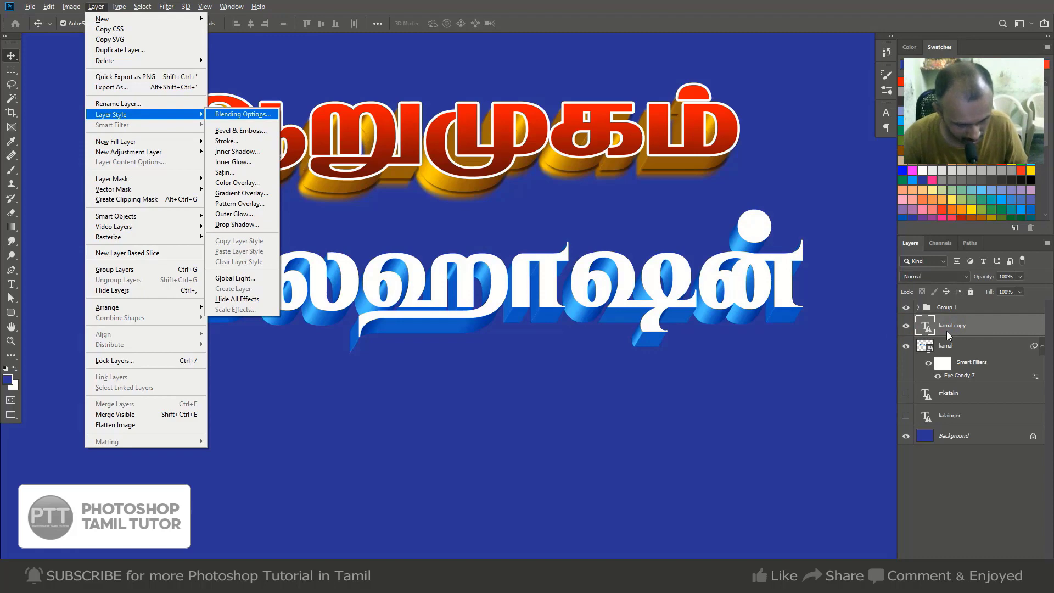
key(g)
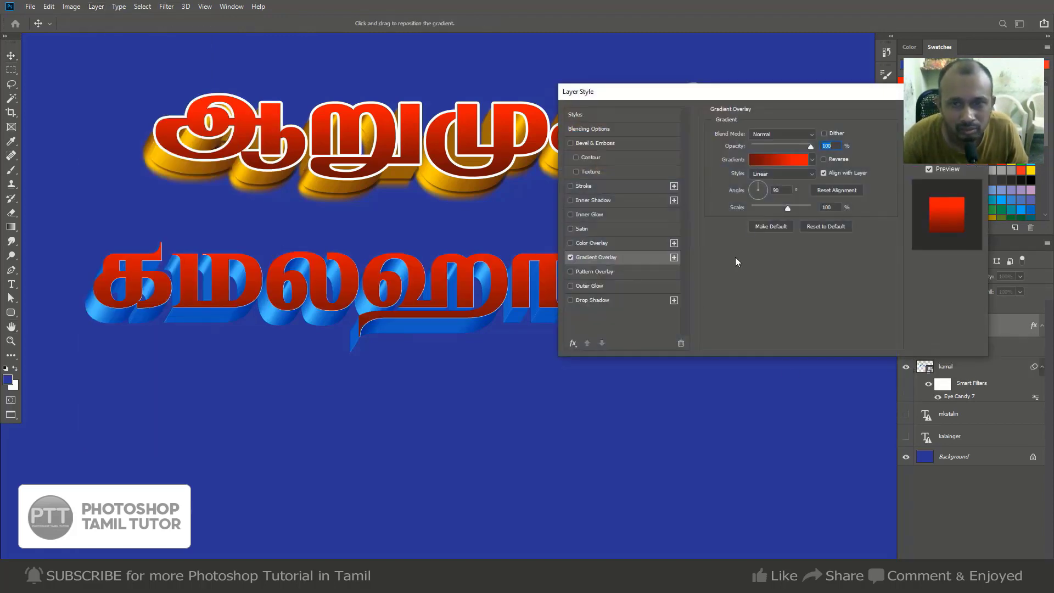
Set the overlay gradient's 100% colour stop to pale cyan befff8.
click(786, 160)
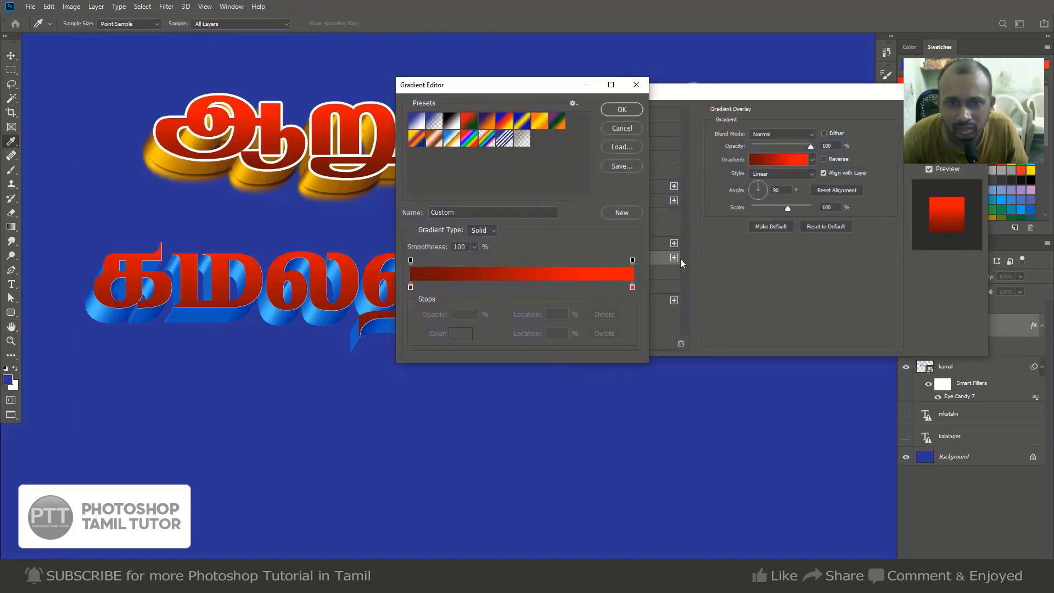
click(632, 286)
double_click(632, 286)
click(534, 207)
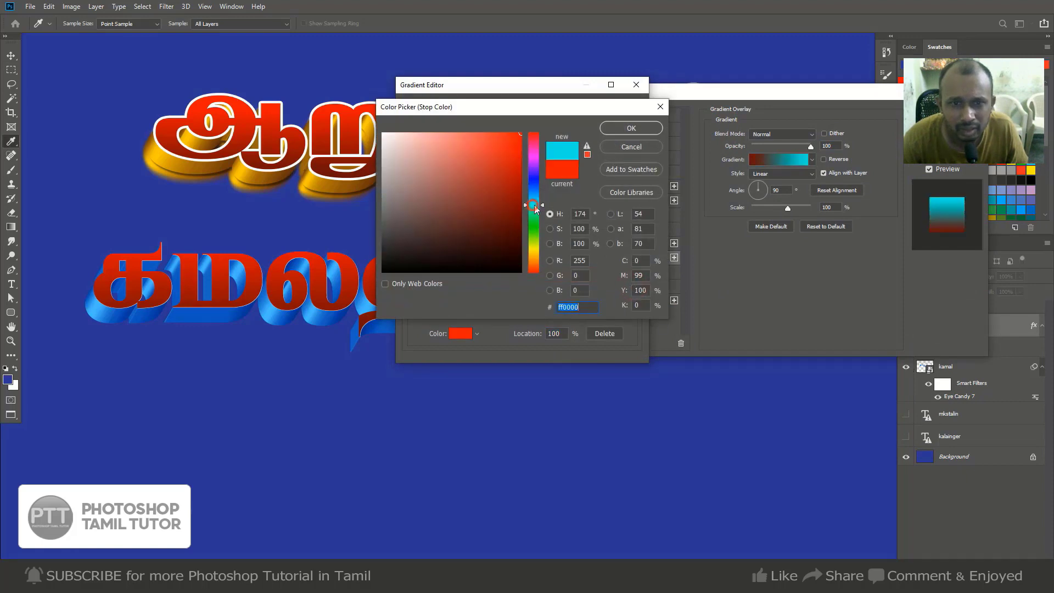
click(418, 133)
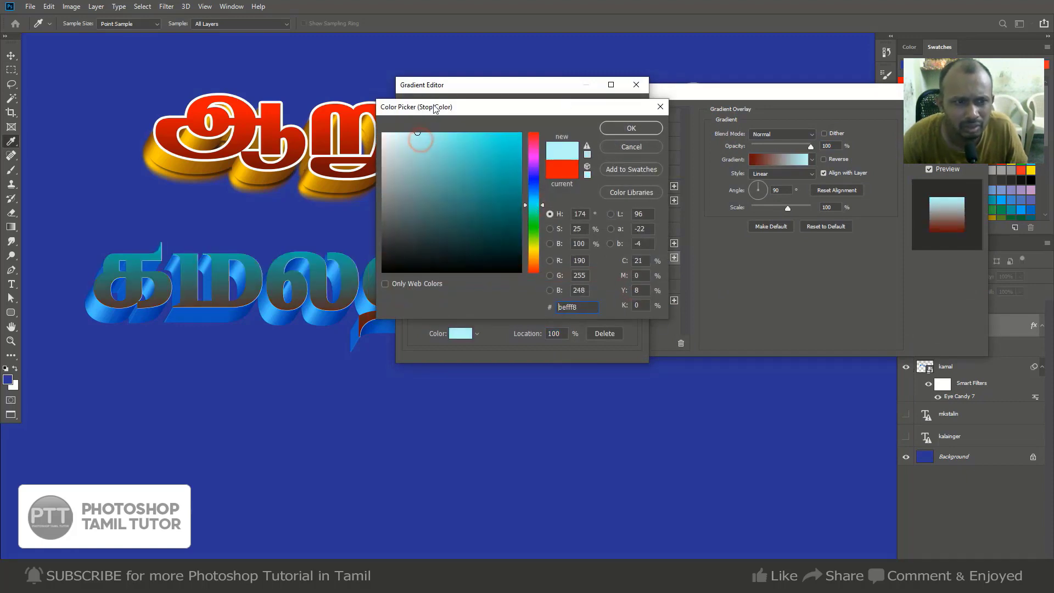
click(619, 129)
Try a bright saturated blue for the gradient's 0% colour stop.
double_click(411, 286)
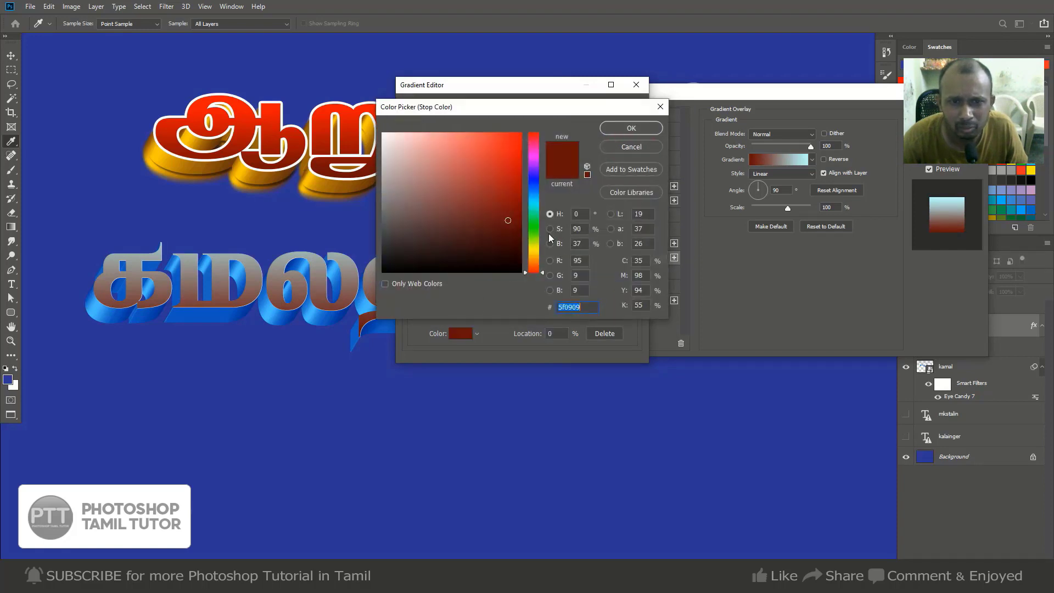
click(533, 183)
mouse_move(470, 154)
mouse_down()
mouse_move(462, 133)
mouse_move(481, 155)
mouse_move(541, 152)
mouse_up()
click(634, 131)
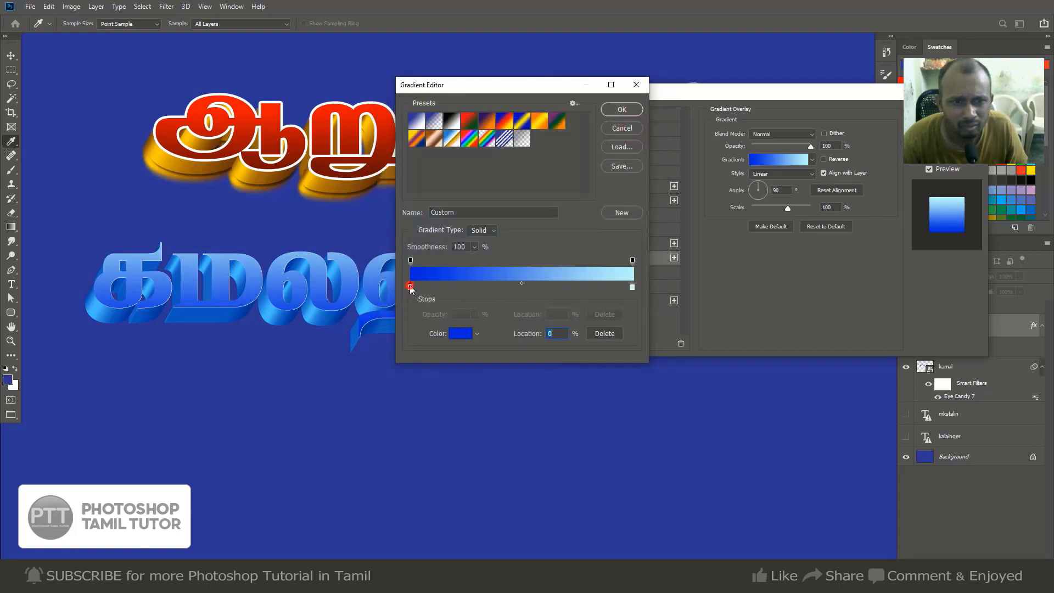
Set the gradient's 0% colour stop to a dark saturated blue with a hue of about 227° and accept the gradient.
double_click(411, 286)
click(538, 193)
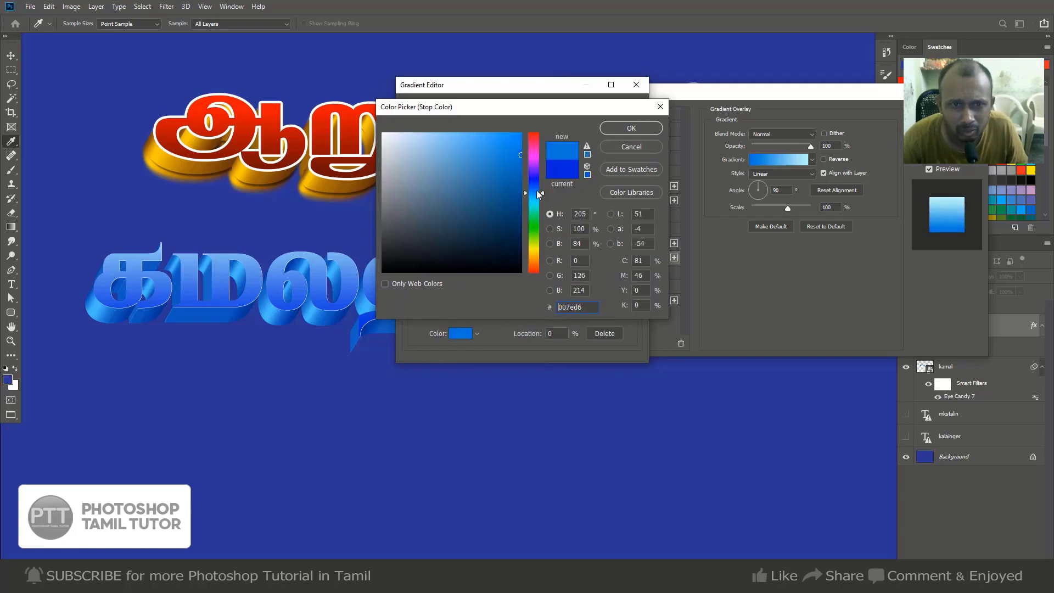
drag(517, 145, 542, 116)
click(542, 192)
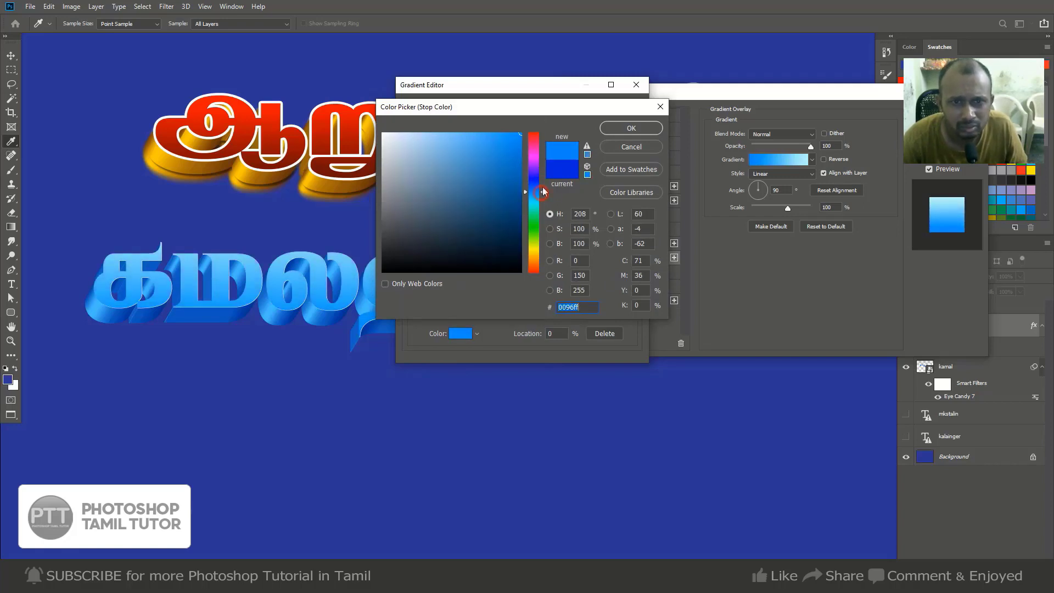
drag(544, 192, 543, 184)
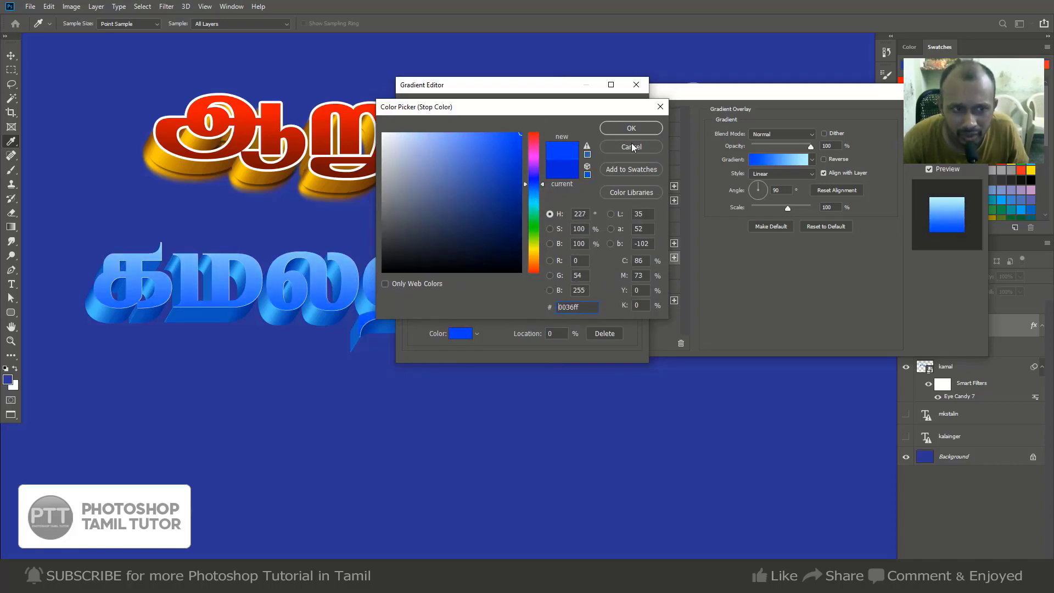
click(543, 185)
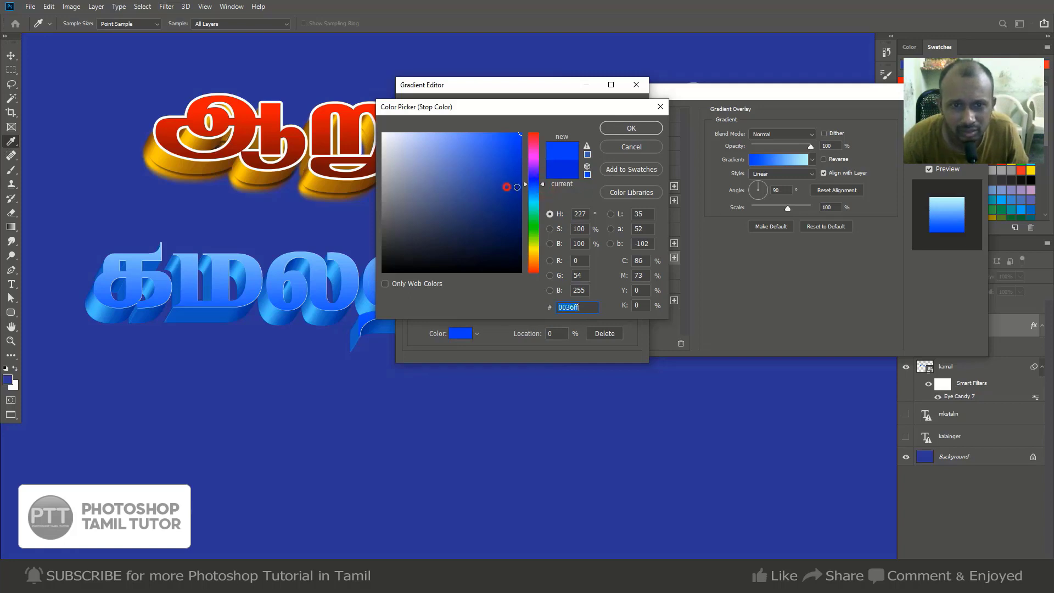
drag(506, 187, 530, 188)
click(641, 130)
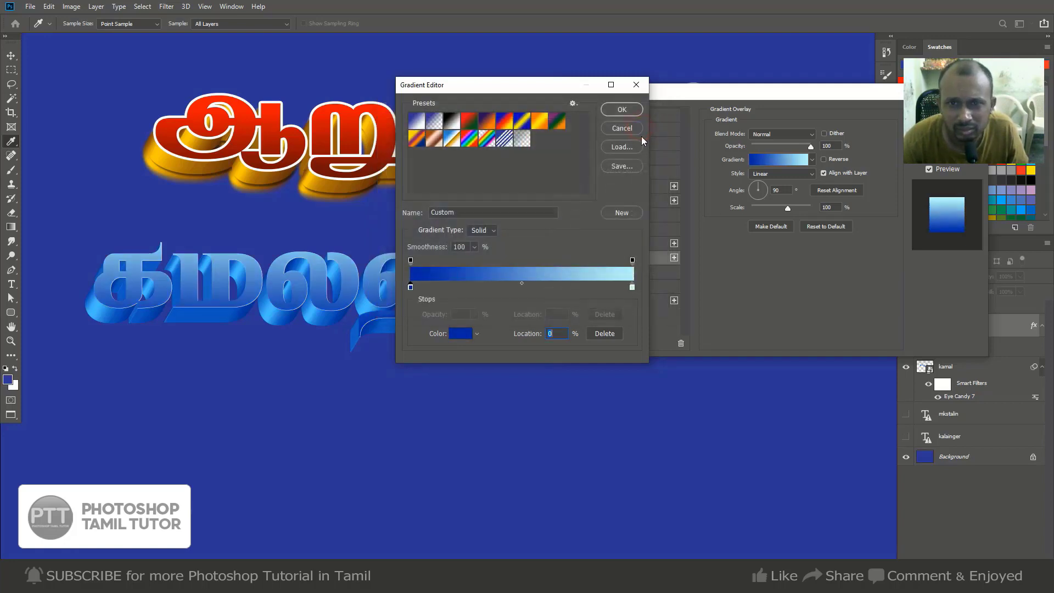
click(624, 108)
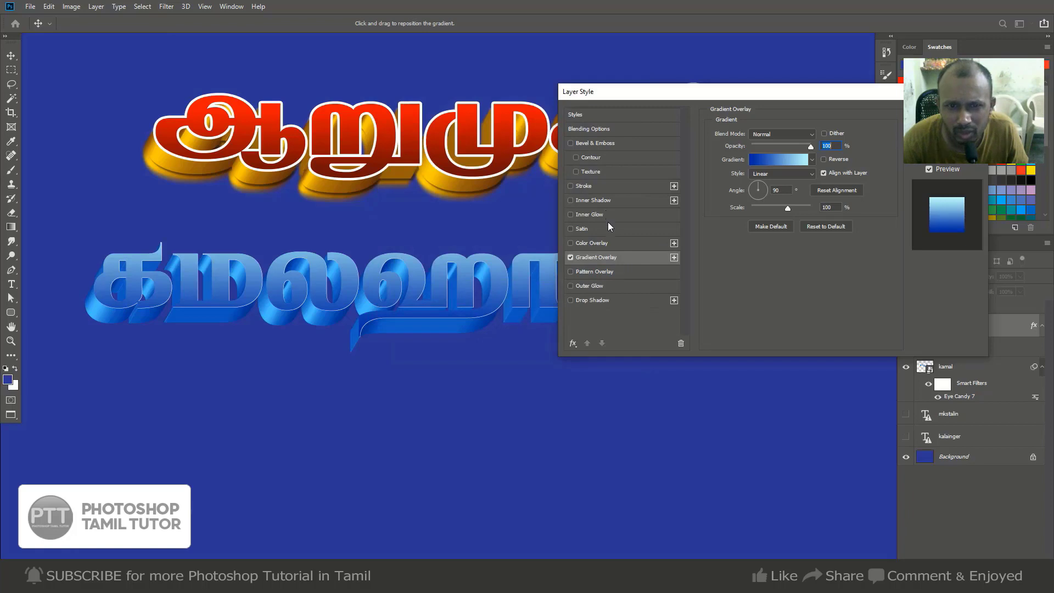
Add a white Stroke of 9 px on the outside of the kamal copy text.
click(648, 187)
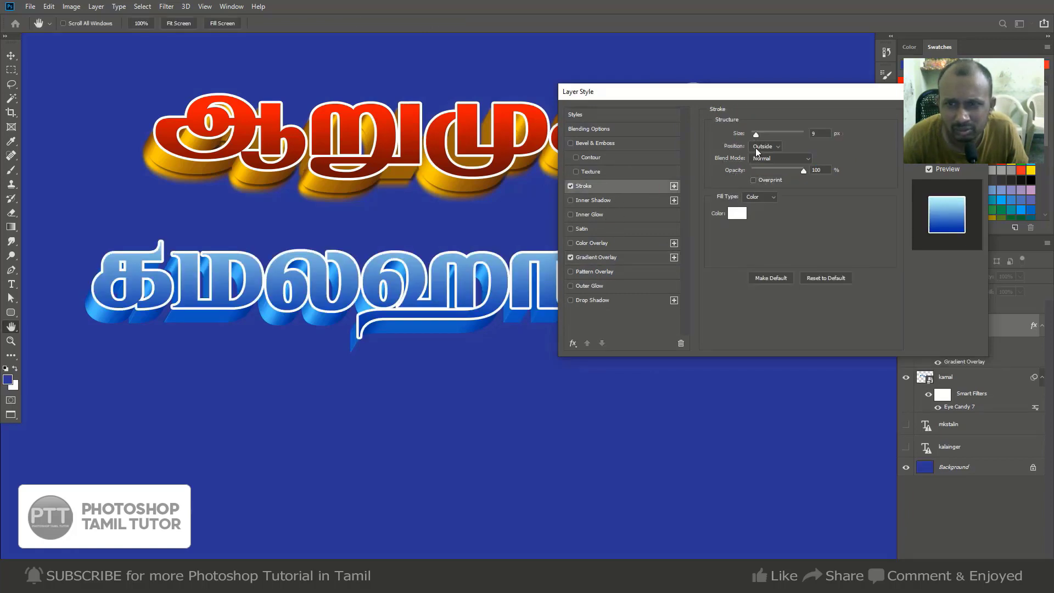
drag(757, 135, 756, 137)
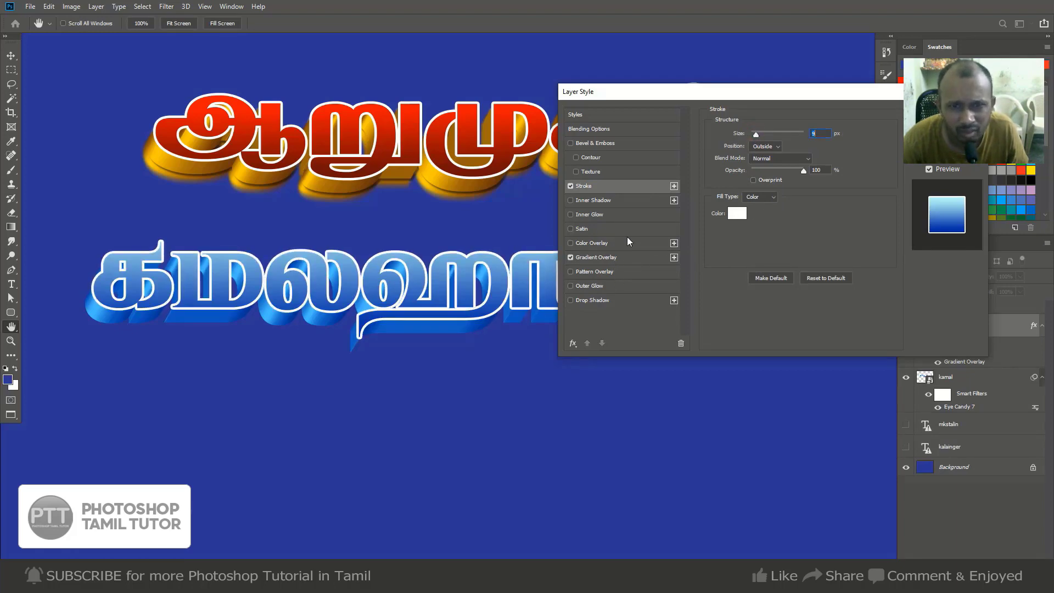
Try pale yellow f8ffd6 for the Gradient Overlay's 100% colour stop.
click(625, 256)
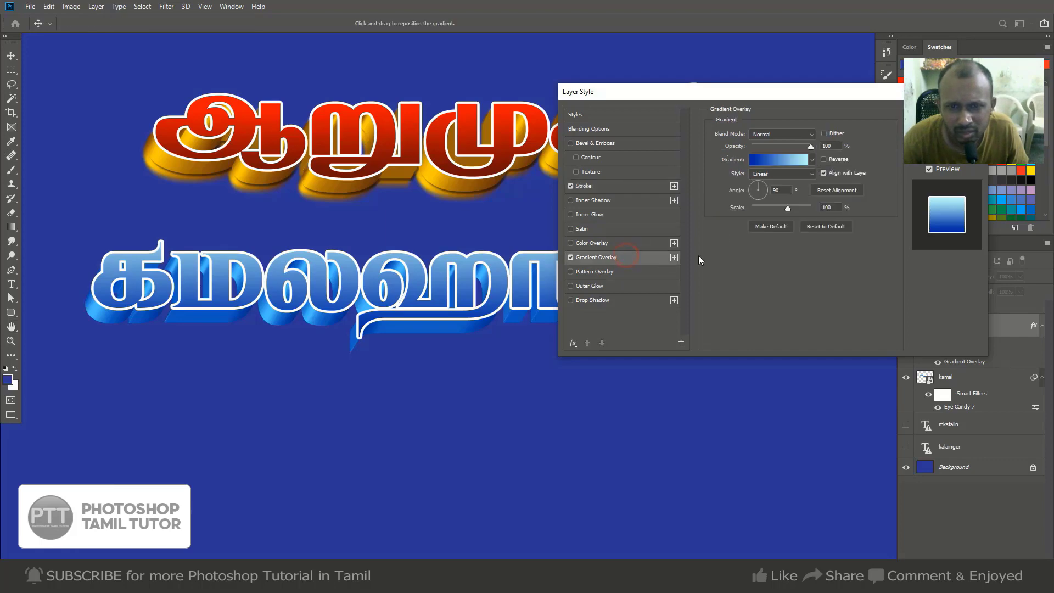
click(776, 164)
double_click(634, 286)
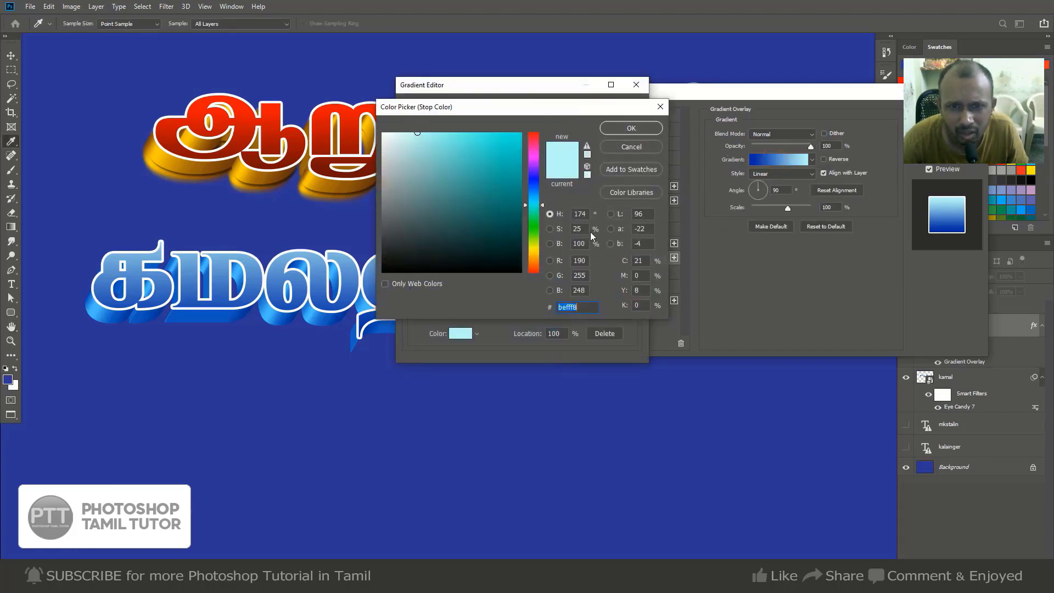
click(537, 230)
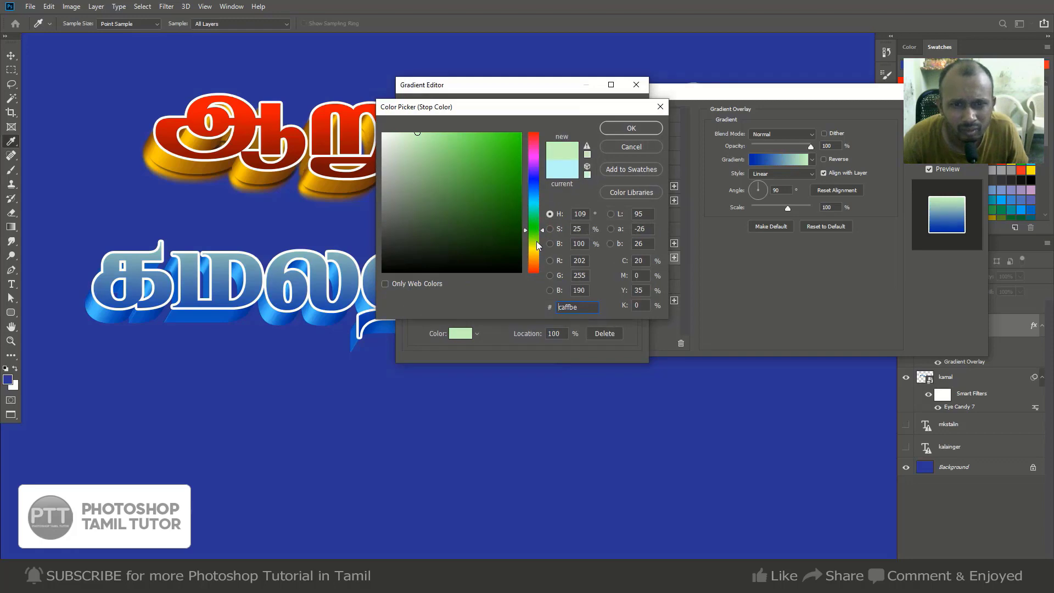
click(537, 245)
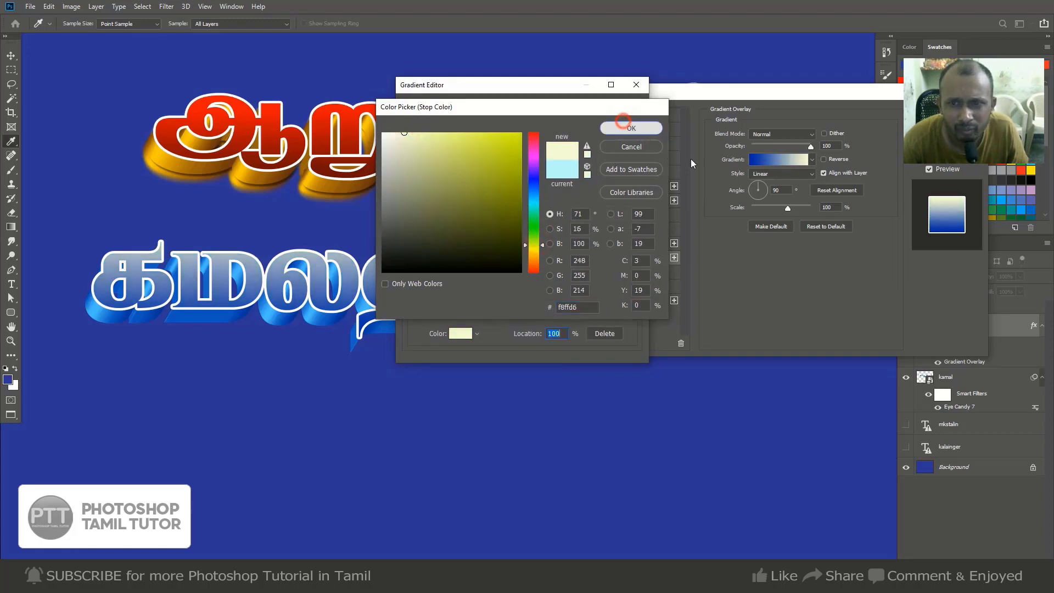
click(632, 128)
Try golden, green and blue shades for the gradient's 0% colour stop.
click(411, 286)
double_click(411, 286)
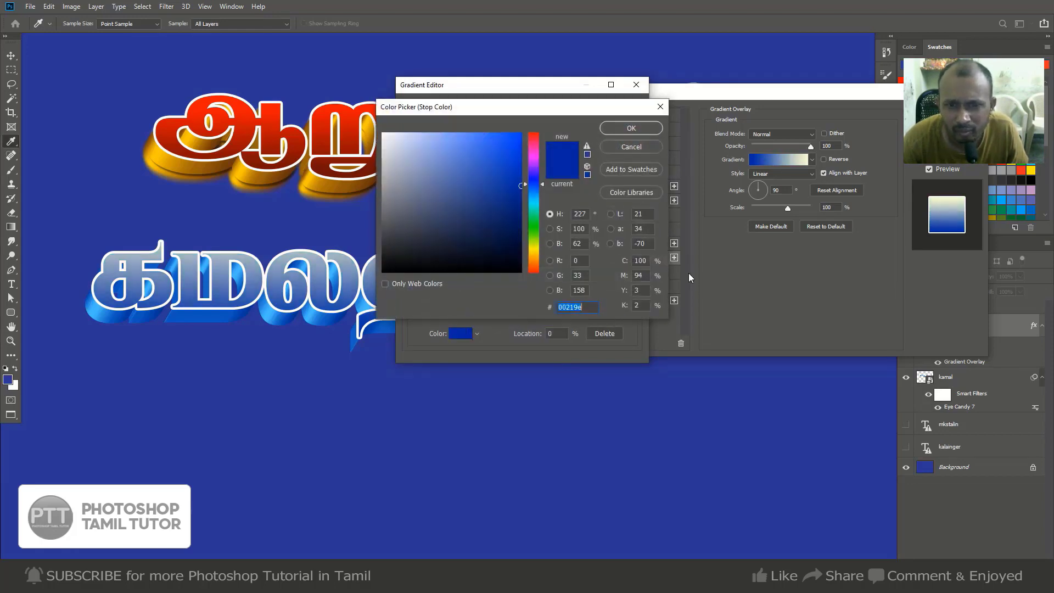
click(537, 255)
drag(508, 158, 568, 114)
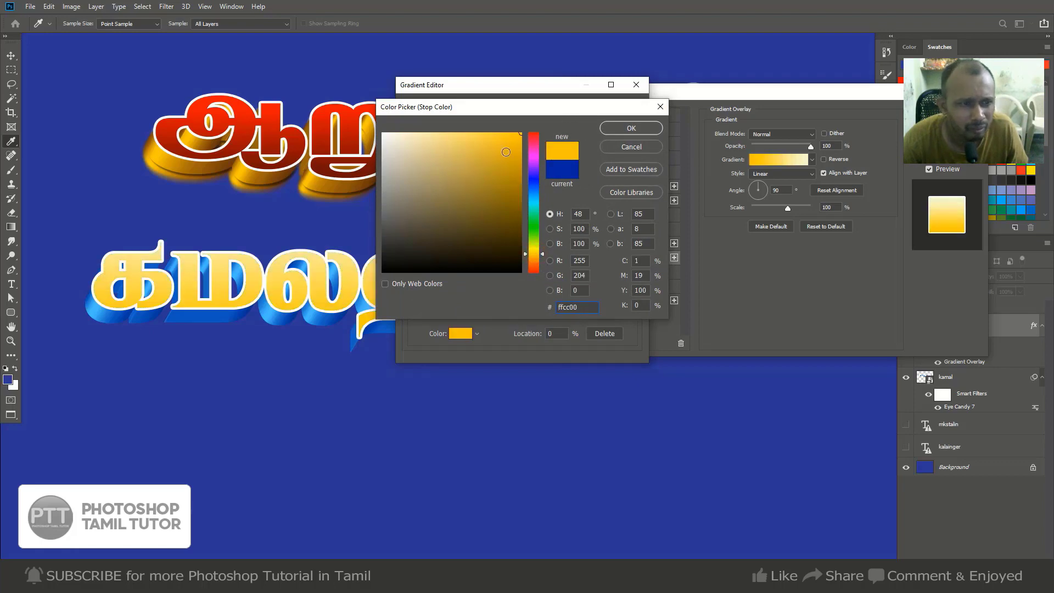
drag(486, 162, 536, 182)
click(537, 238)
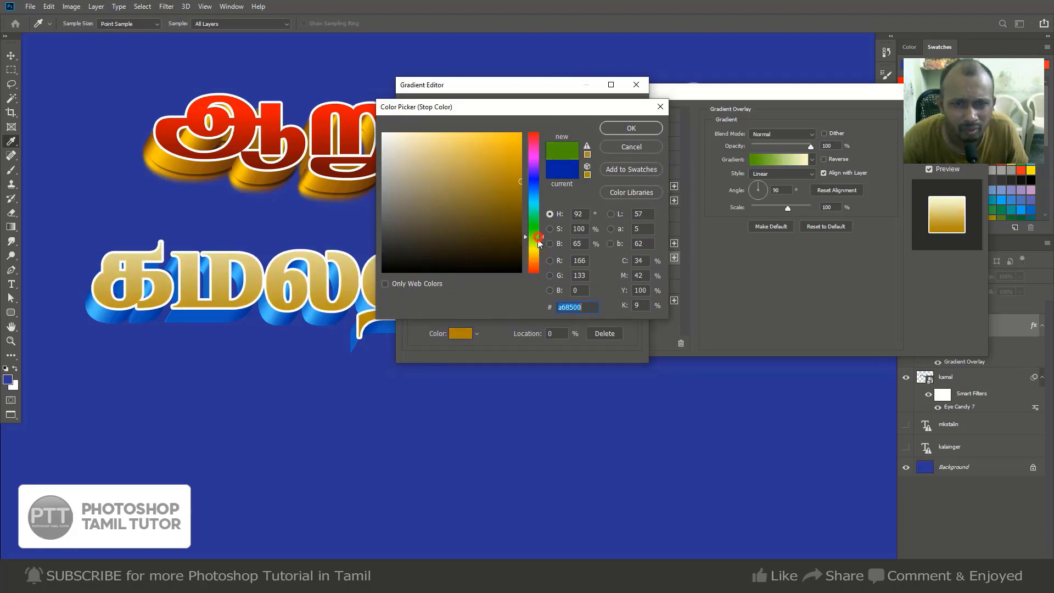
click(550, 229)
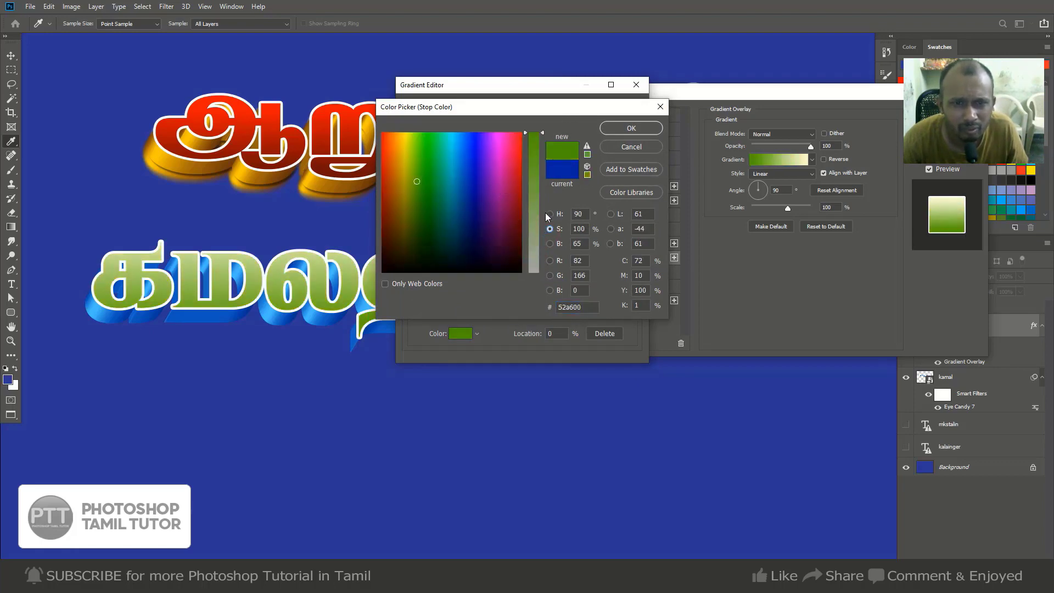
click(550, 214)
click(541, 200)
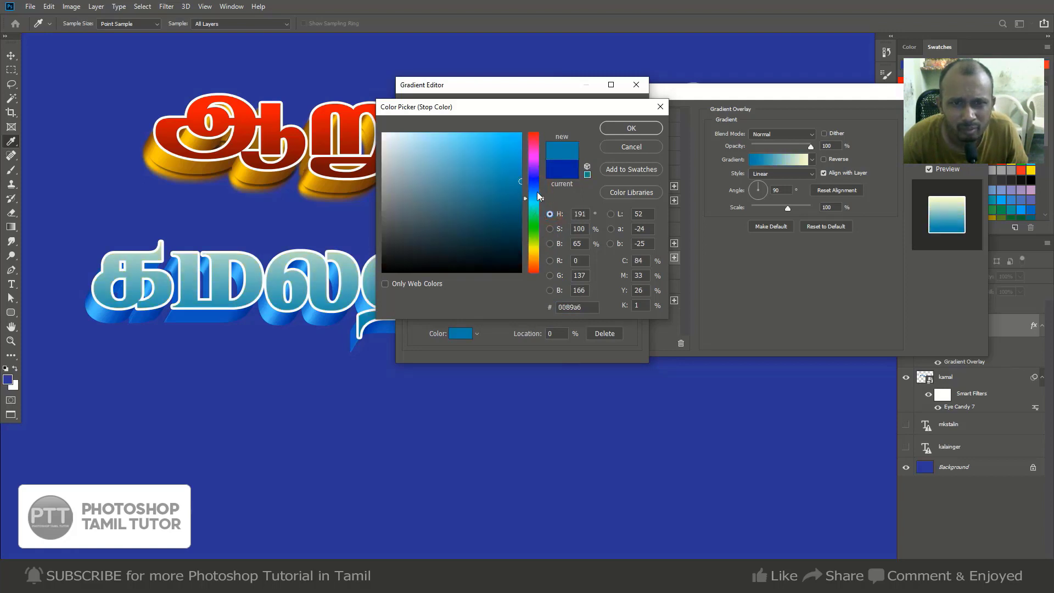
drag(544, 199, 543, 184)
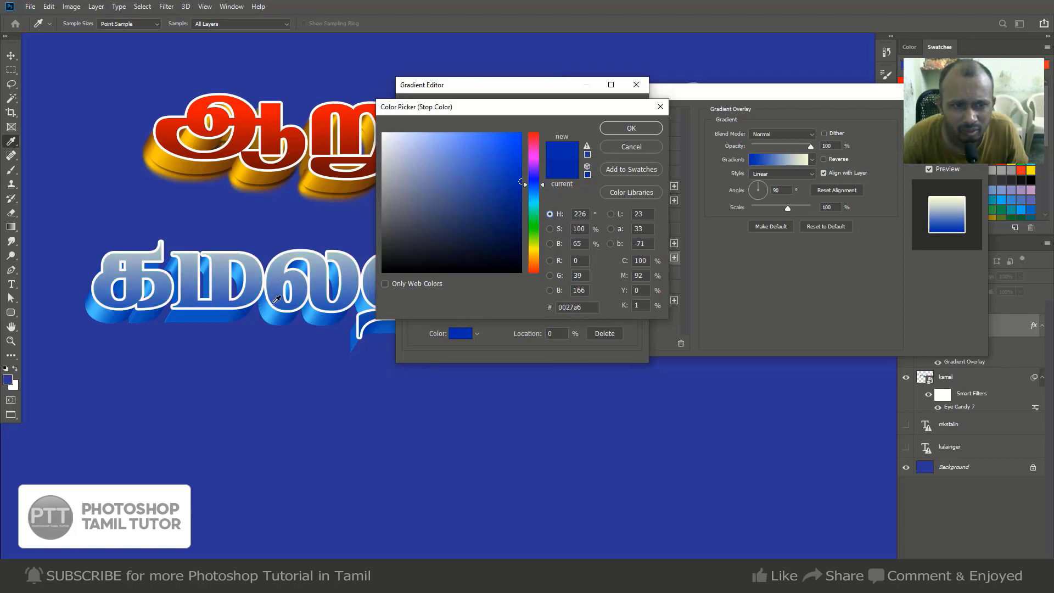
Set the gradient's 0% colour stop to a dark saturated orange with a hue of about 34°.
click(533, 255)
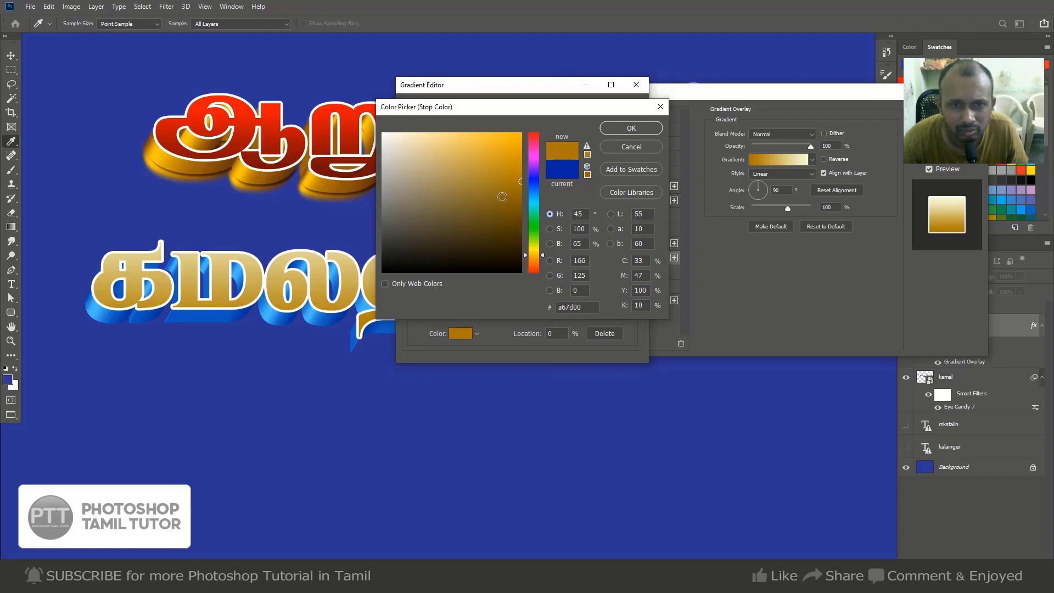
drag(544, 255, 545, 259)
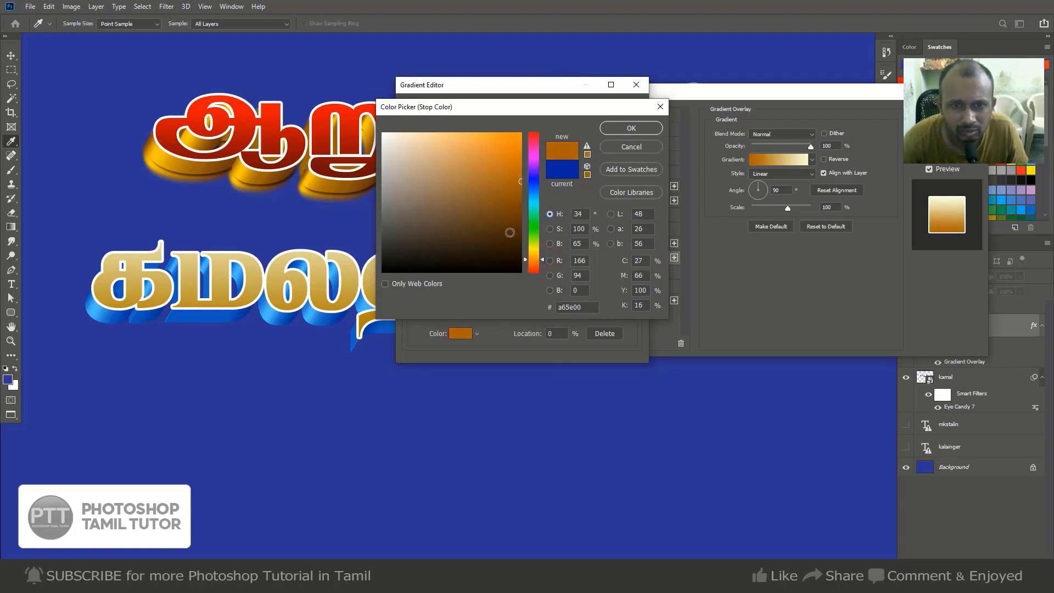
click(632, 128)
Set the gradient's 100% colour stop to bright orange ff9c00 and accept the gradient.
double_click(633, 288)
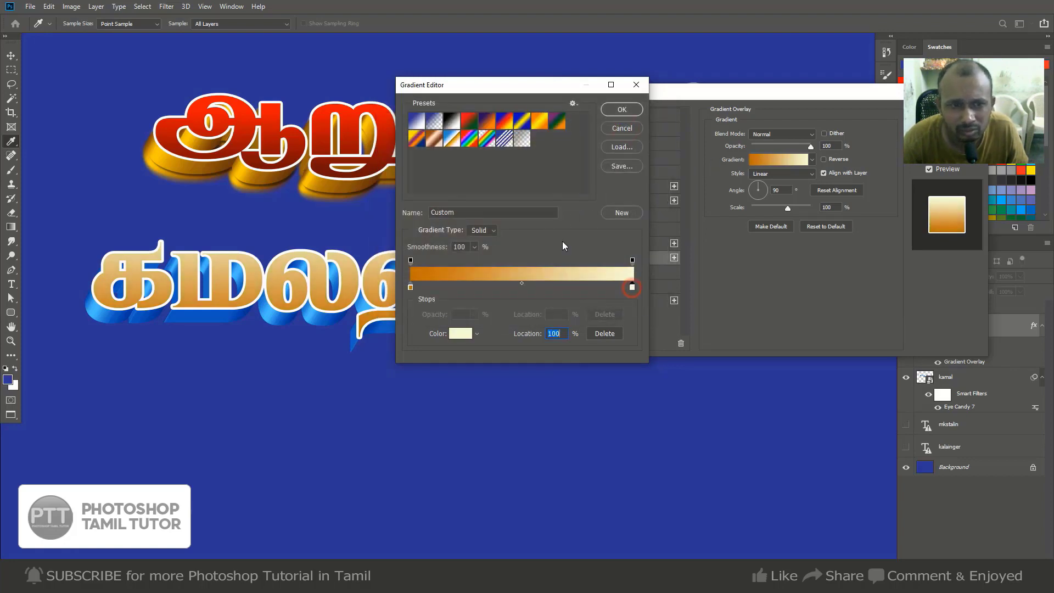
click(539, 258)
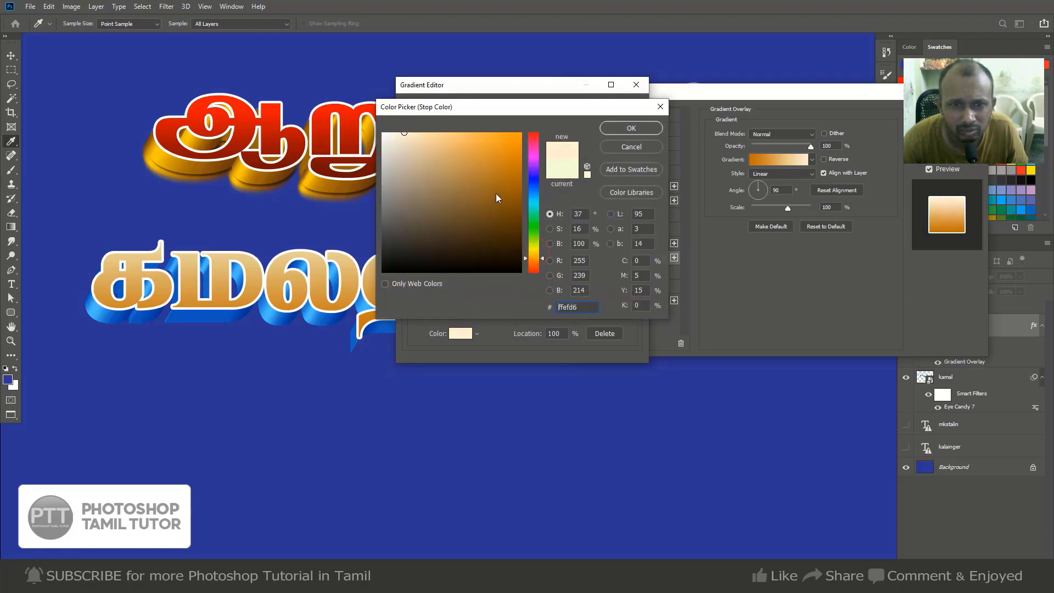
drag(496, 193, 530, 135)
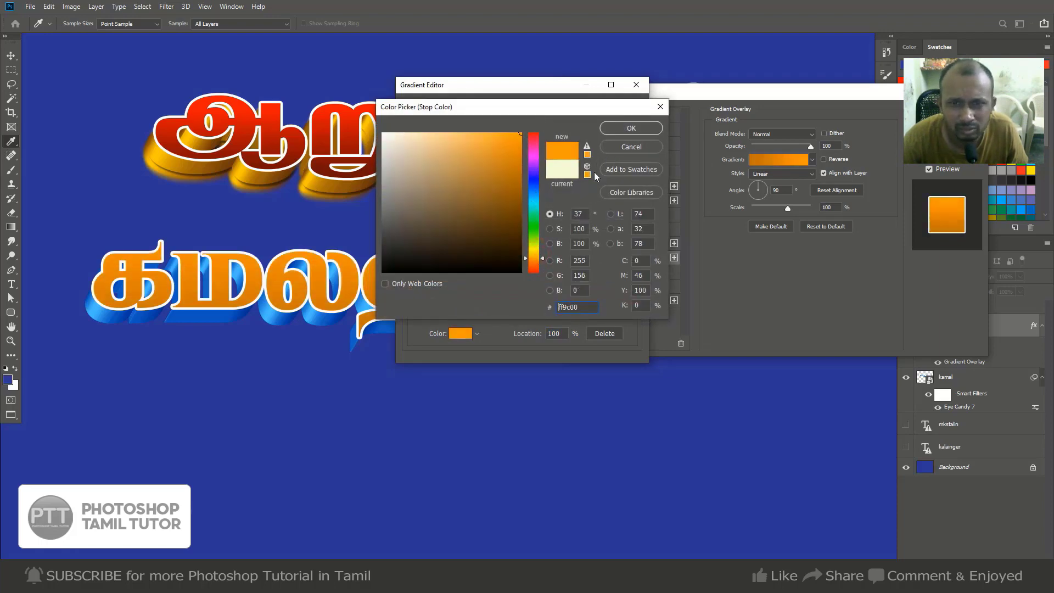
click(631, 128)
click(625, 110)
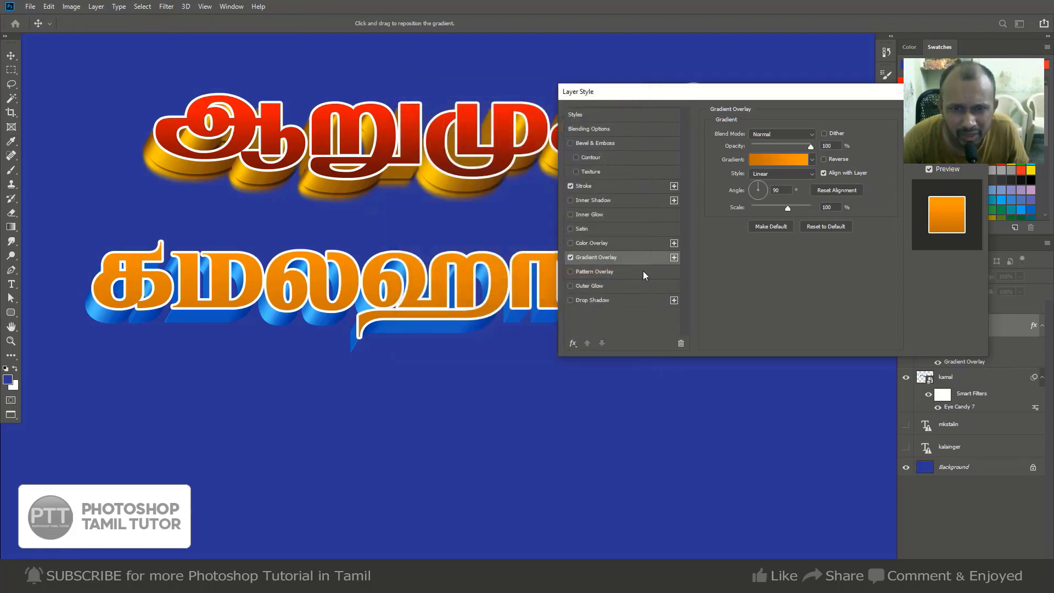
Add an Inner Bevel to the kamal copy text with a two-peaked gloss contour, 9 px size and 209% depth.
drag(691, 98, 630, 359)
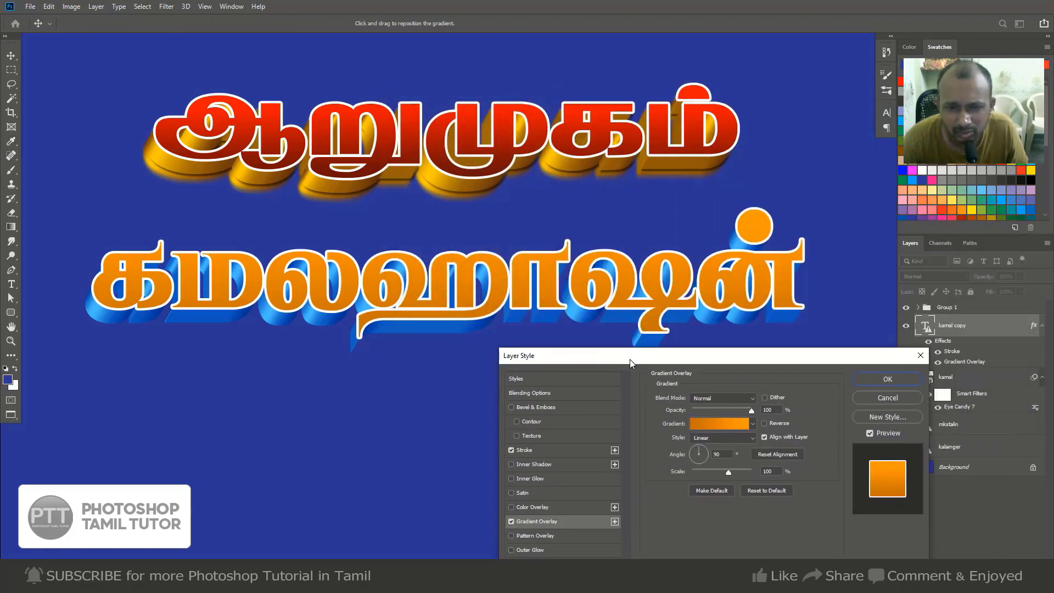
click(572, 409)
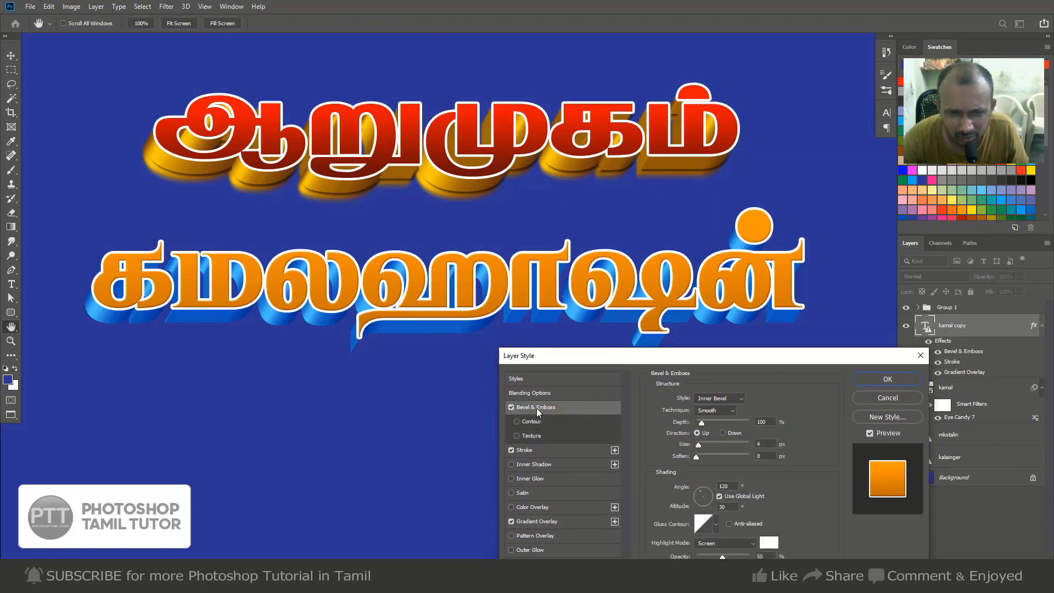
click(717, 525)
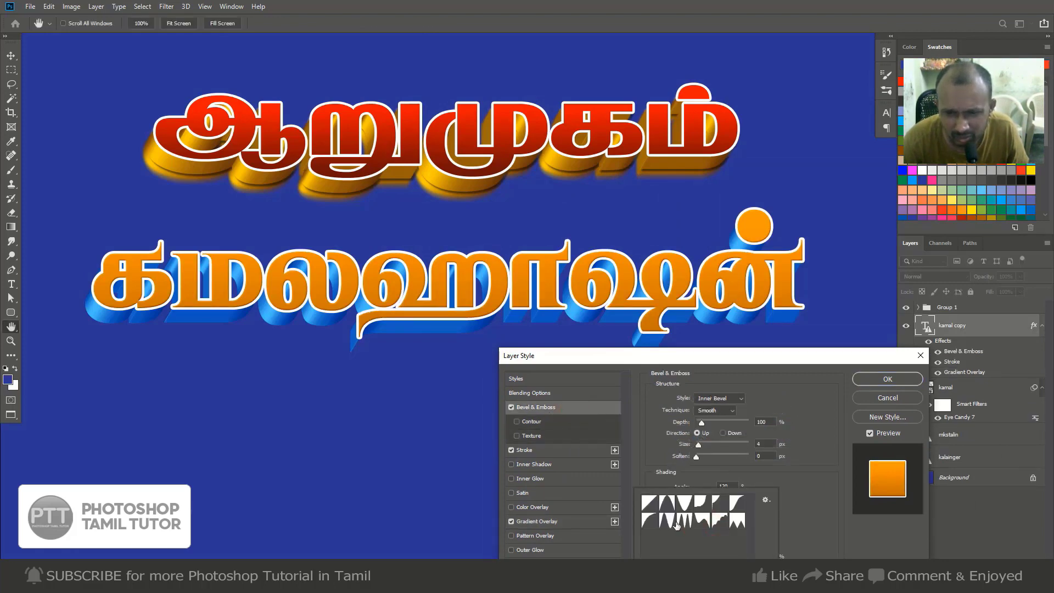
click(669, 522)
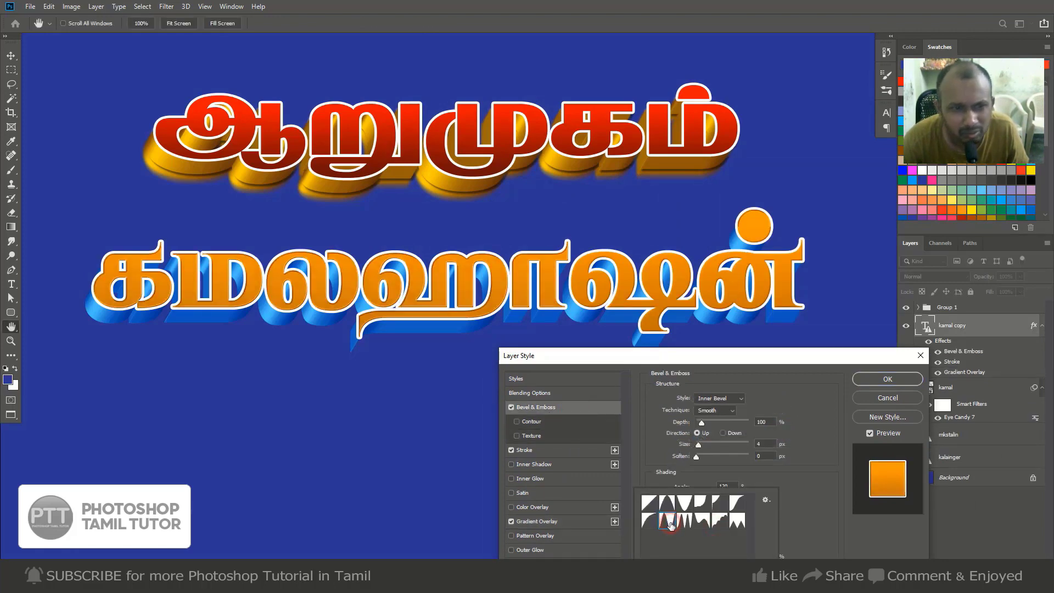
click(783, 460)
drag(699, 444, 707, 421)
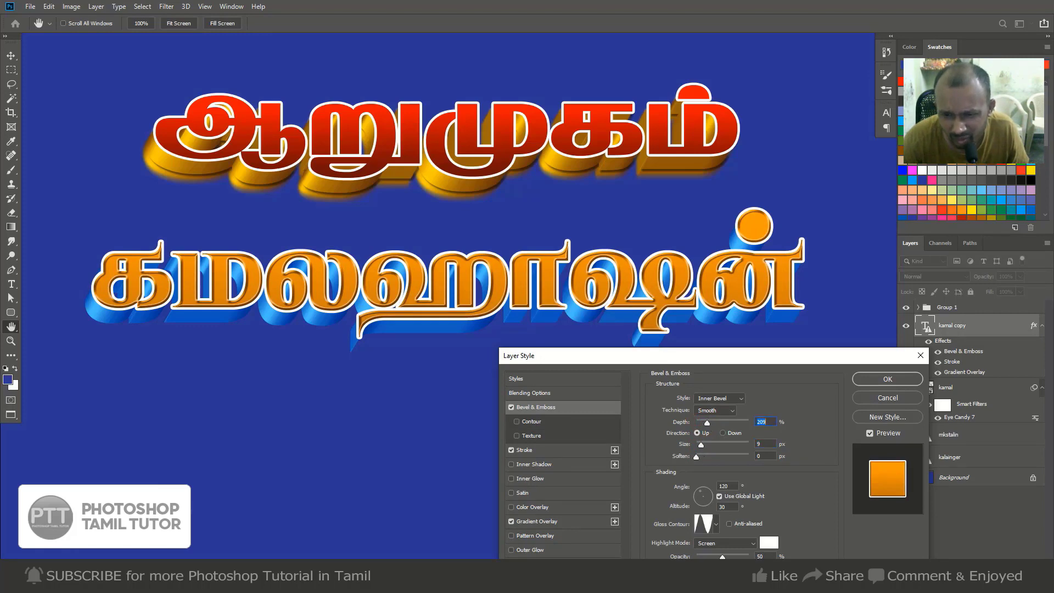
Raise the bevel's shadow opacity, set its highlight opacity to 81%, and accept the layer style.
mouse_move(723, 581)
mouse_down()
mouse_move(705, 582)
mouse_move(738, 582)
mouse_up()
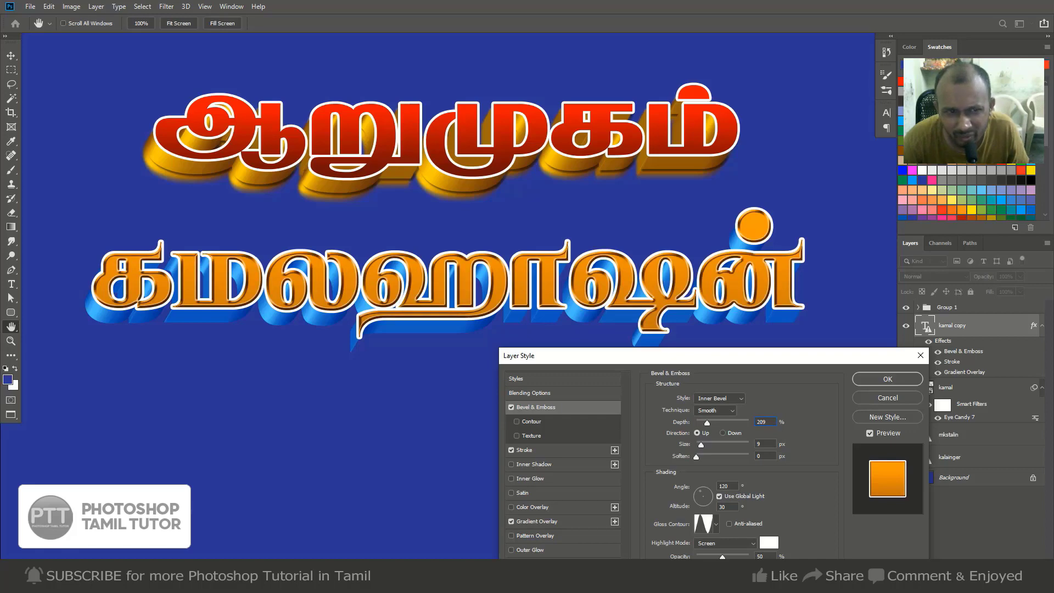
drag(722, 557, 748, 556)
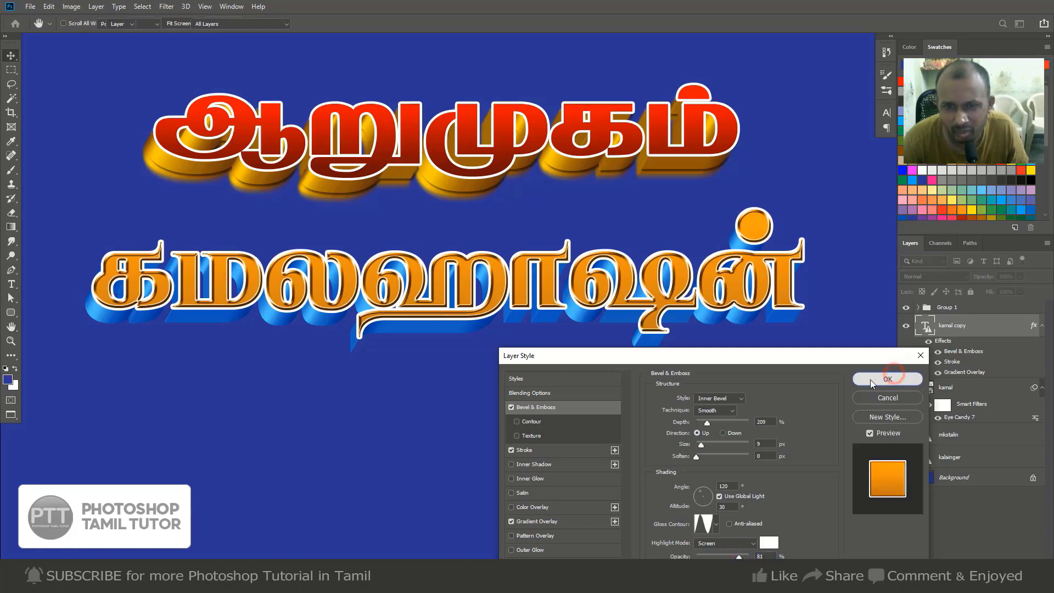
click(888, 379)
key(ctrl+minus)
key(ctrl+minus)
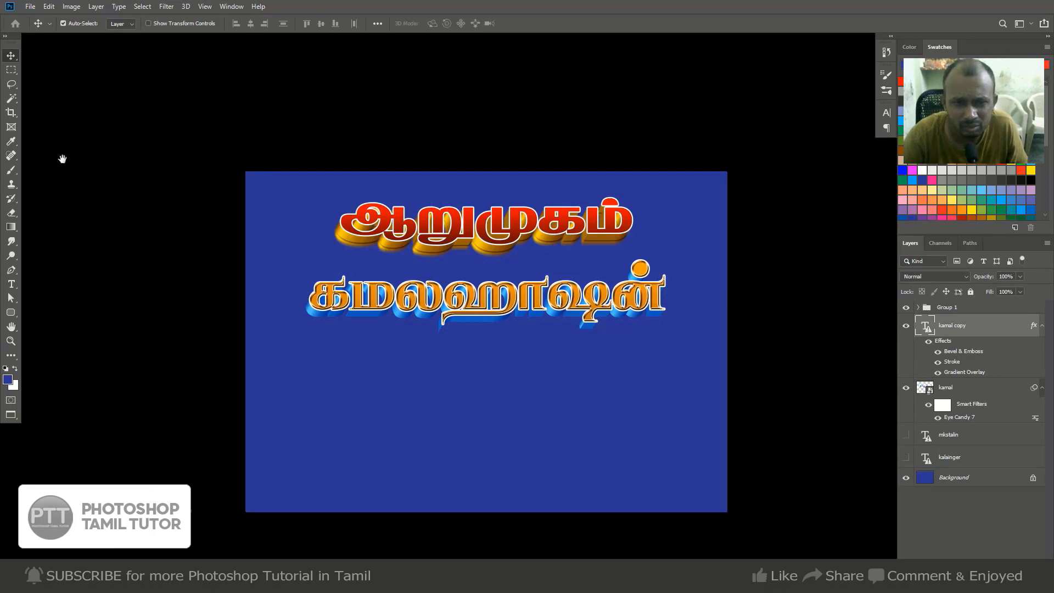
scroll(434, 305, up, 1)
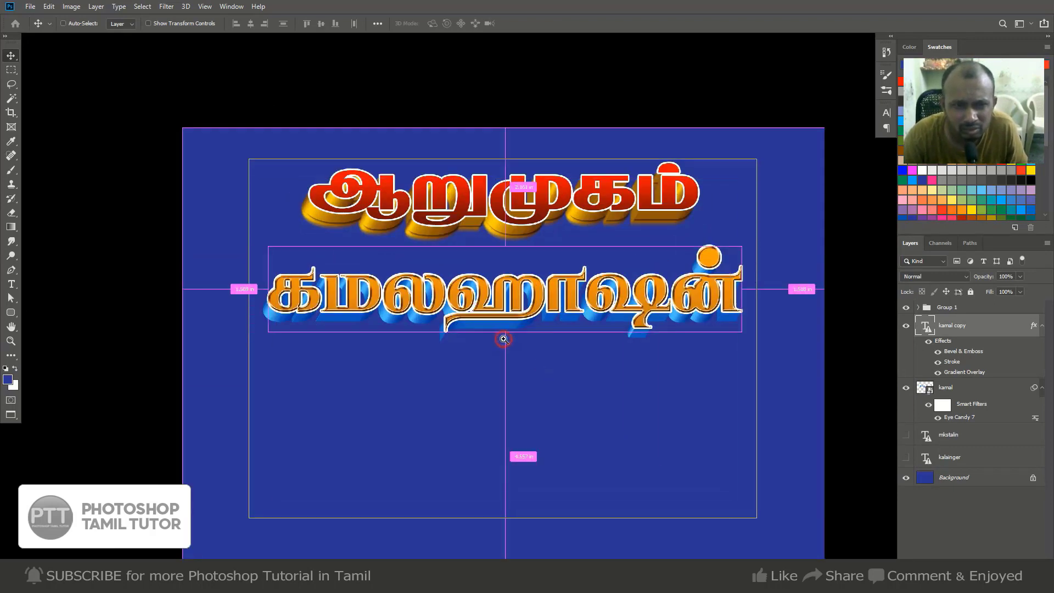
scroll(501, 337, up, 1)
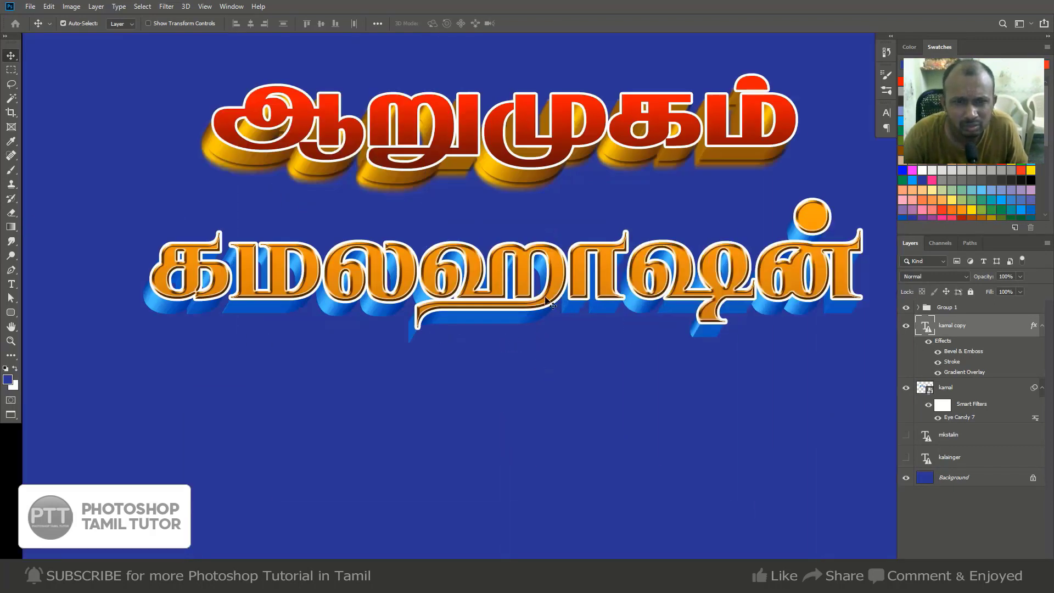
Keep the kamal copy layer selected and open the orange light-burst image, browsing from the Downloads folder.
click(646, 283)
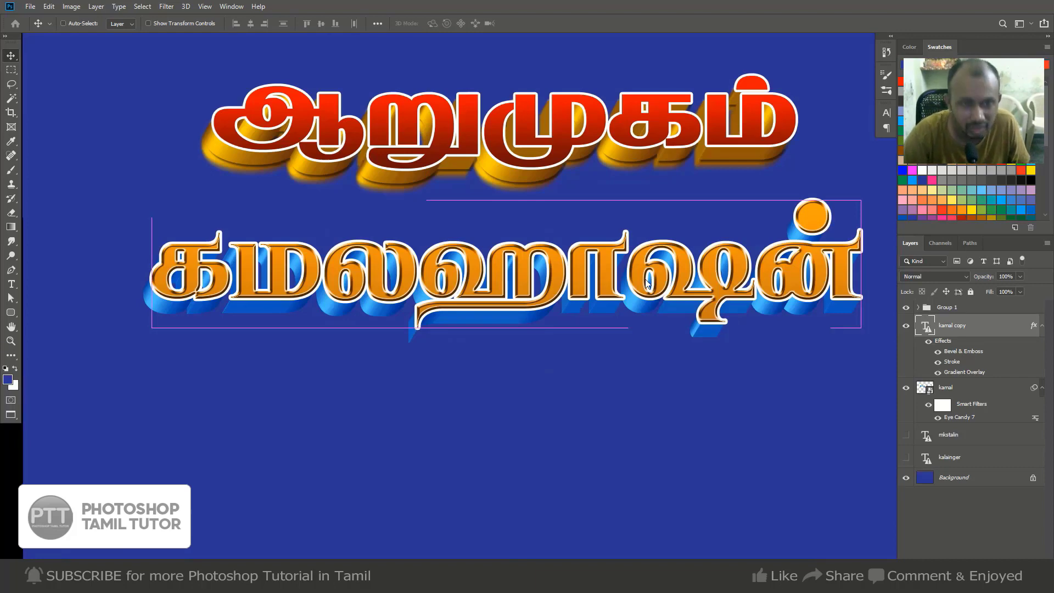
key(ctrl+o)
click(49, 99)
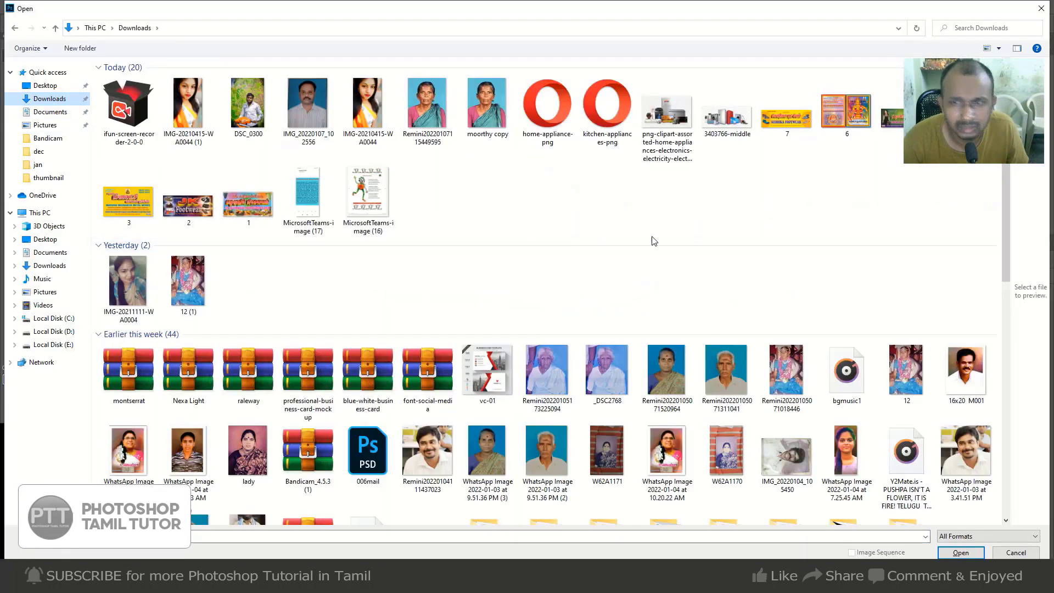
drag(1003, 202, 1002, 259)
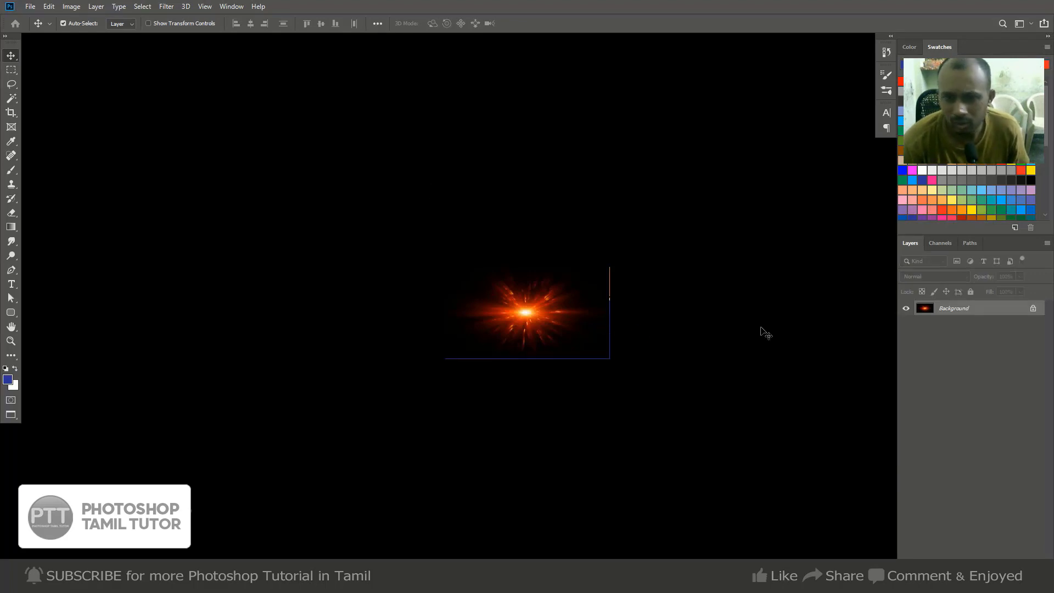
Copy the entire light-burst image and paste it into the titles document above the kamal copy layer.
key(ctrl+a)
key(ctrl+c)
key(ctrl+Tab)
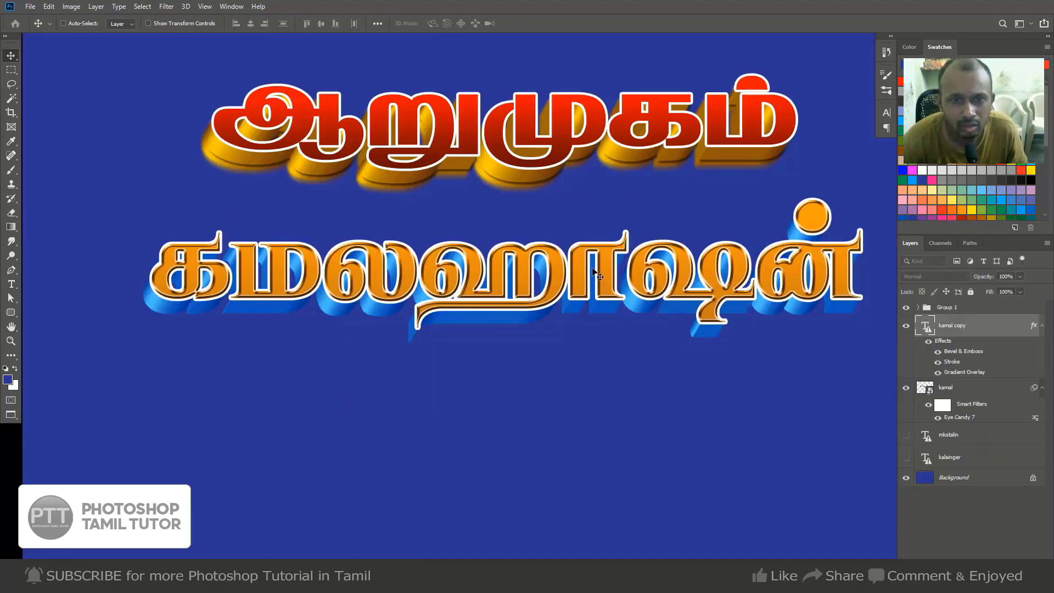
key(ctrl+v)
Enlarge the pasted light burst over the middle of the kamal title and accept the transform.
key(ctrl+t)
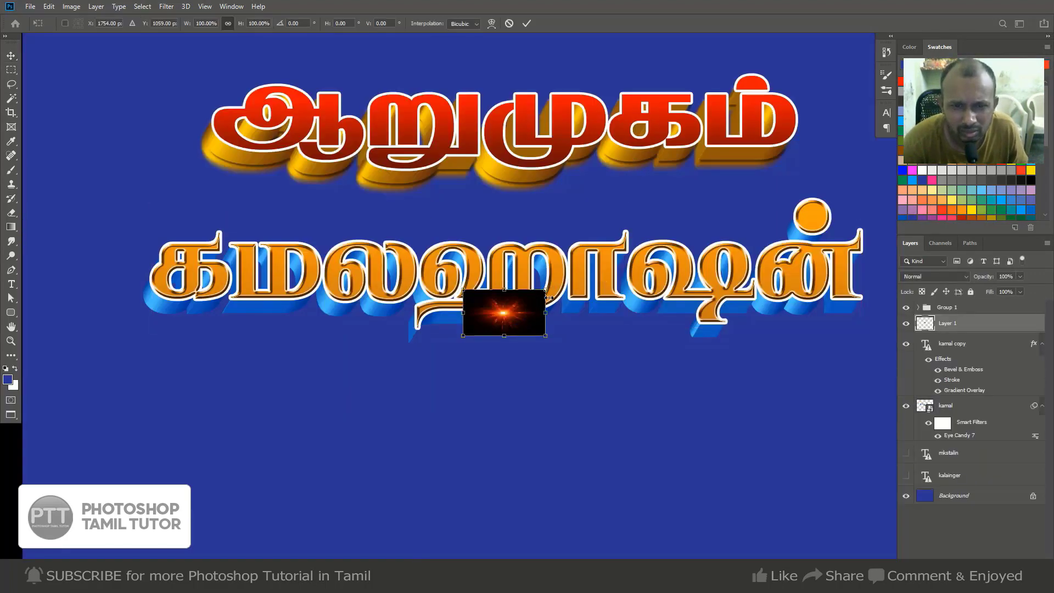
drag(546, 289, 602, 258)
key(Return)
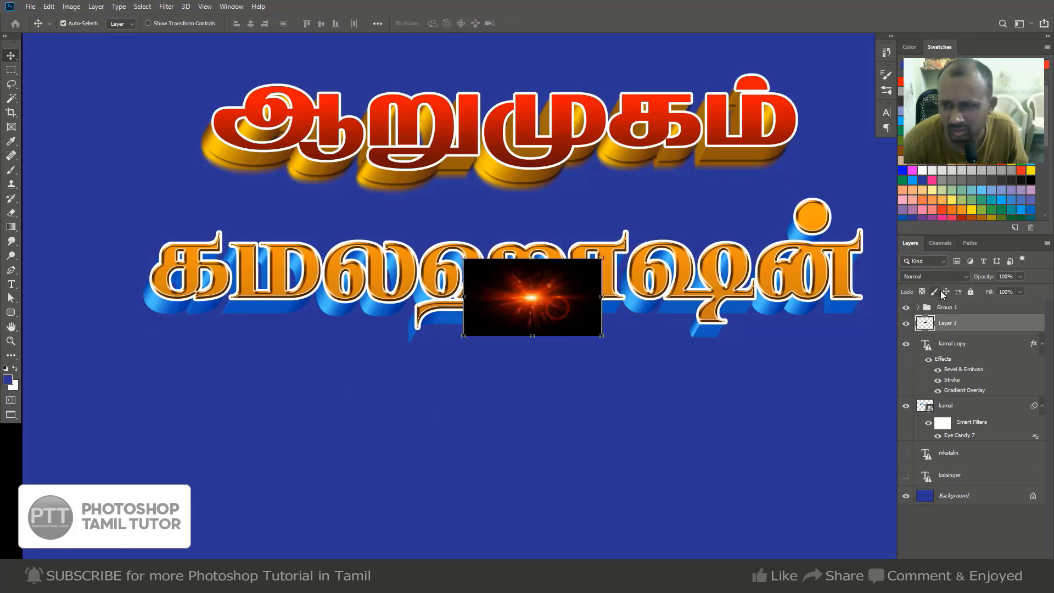
Set the light burst's blend mode to Screen and move it to the upper edge of the kamal title's first letter.
click(942, 277)
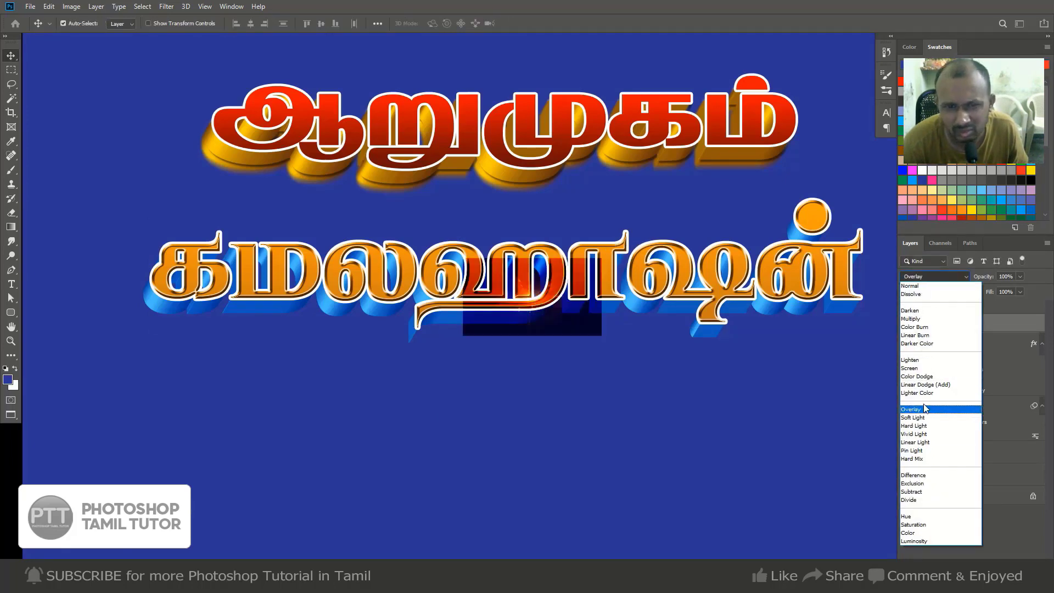
click(911, 368)
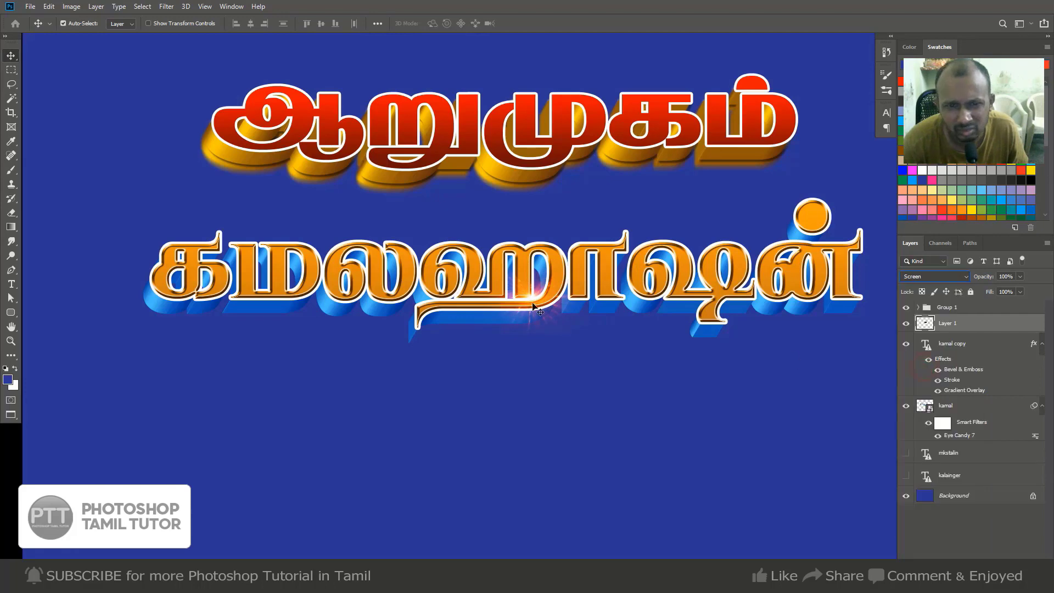
drag(530, 301, 207, 245)
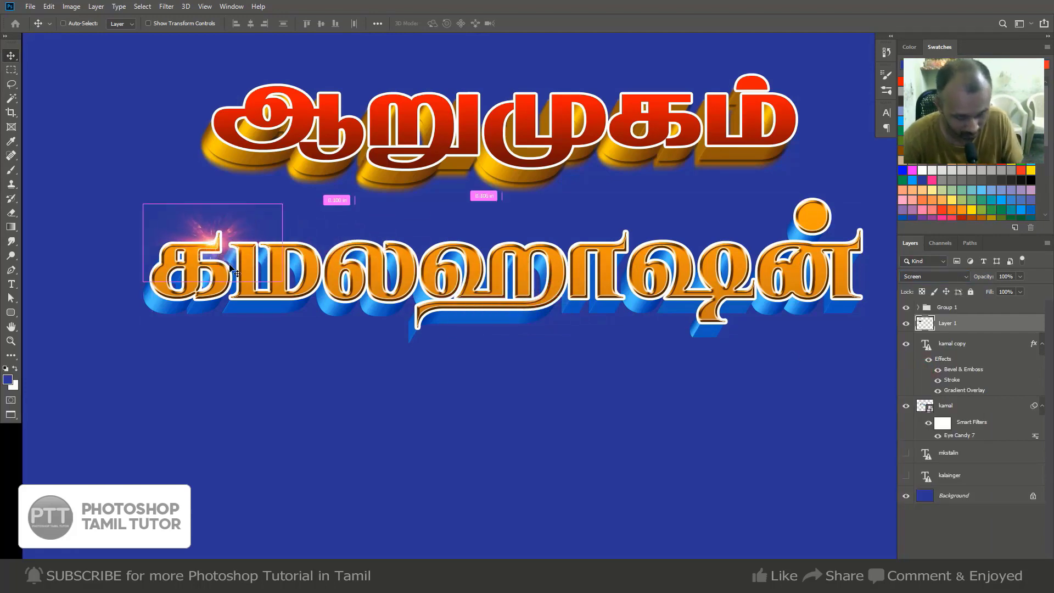
Shift the light burst's hue to about +30 with Hue/Saturation and accept the adjustment.
key(ctrl+u)
drag(165, 107, 602, 127)
drag(663, 204, 681, 205)
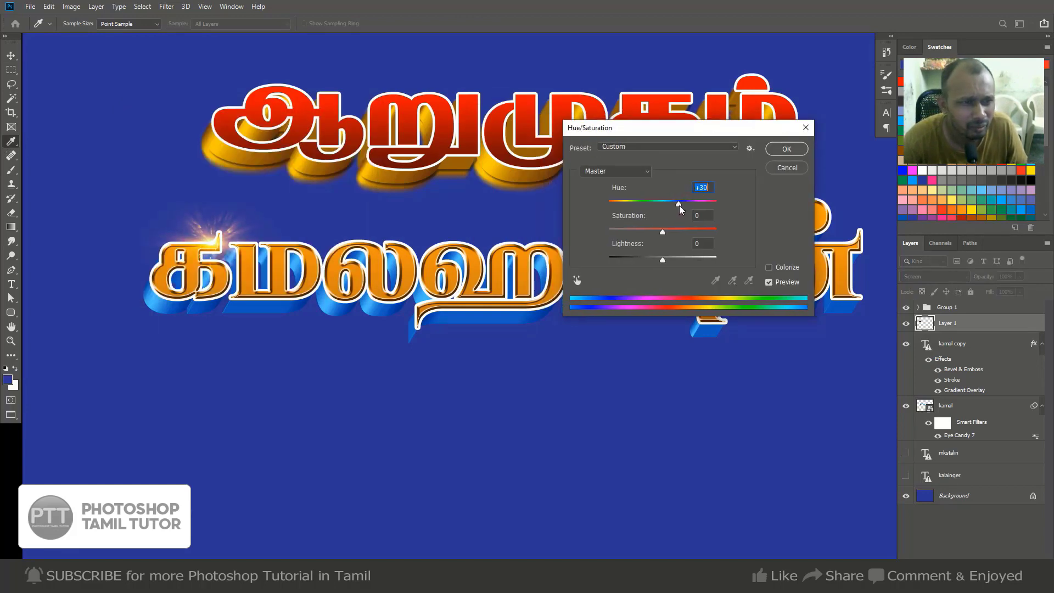
click(787, 149)
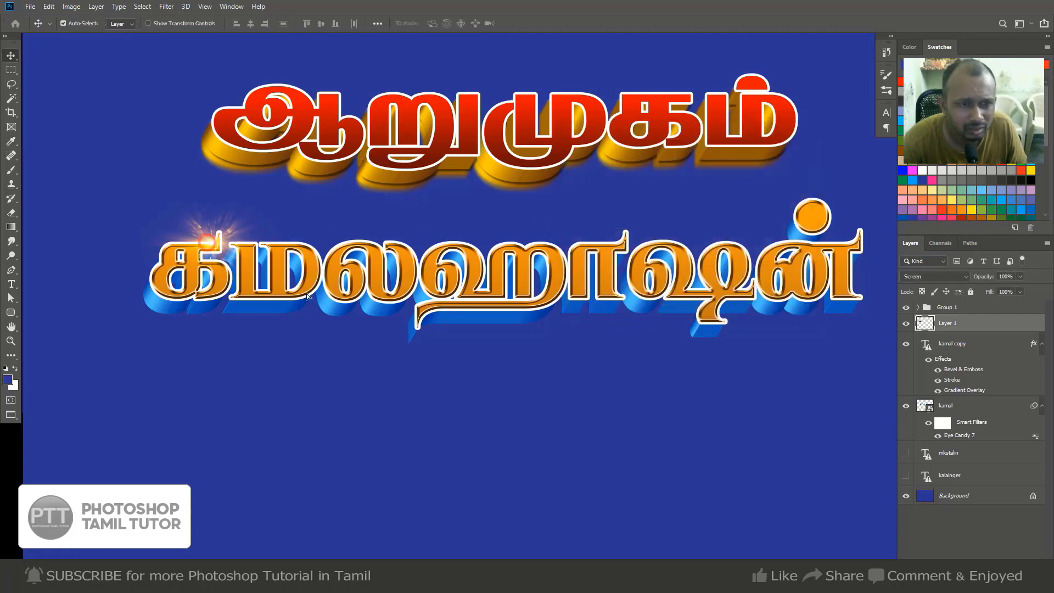
Duplicate the light burst five times along the kamal title, placing copies on letter edges and on the final letter's dot.
alt+drag(207, 241, 806, 224)
key(ctrl)
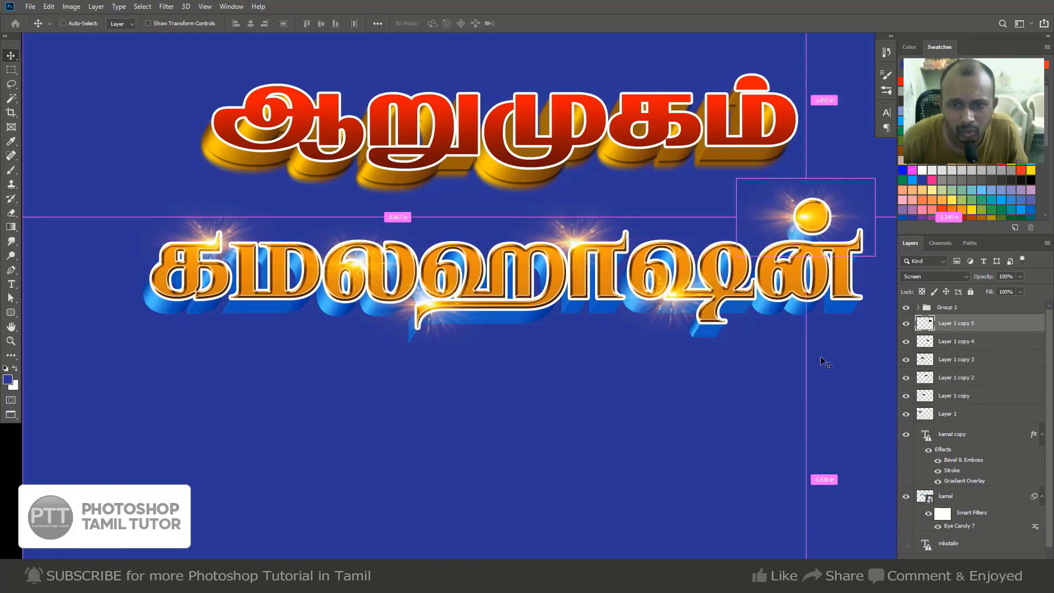
key(ctrl+minus)
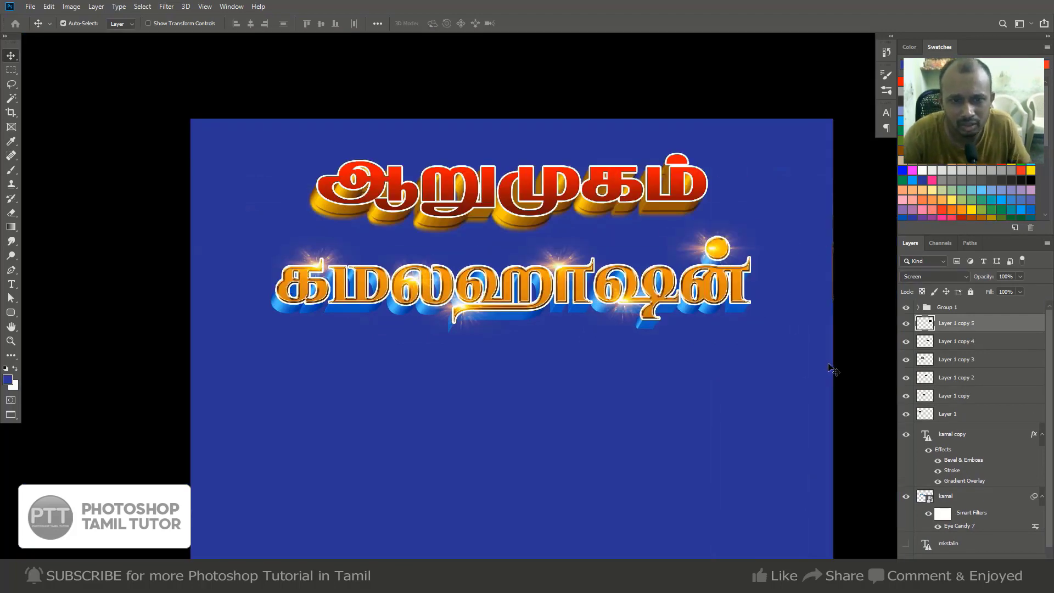
key(ctrl+plus)
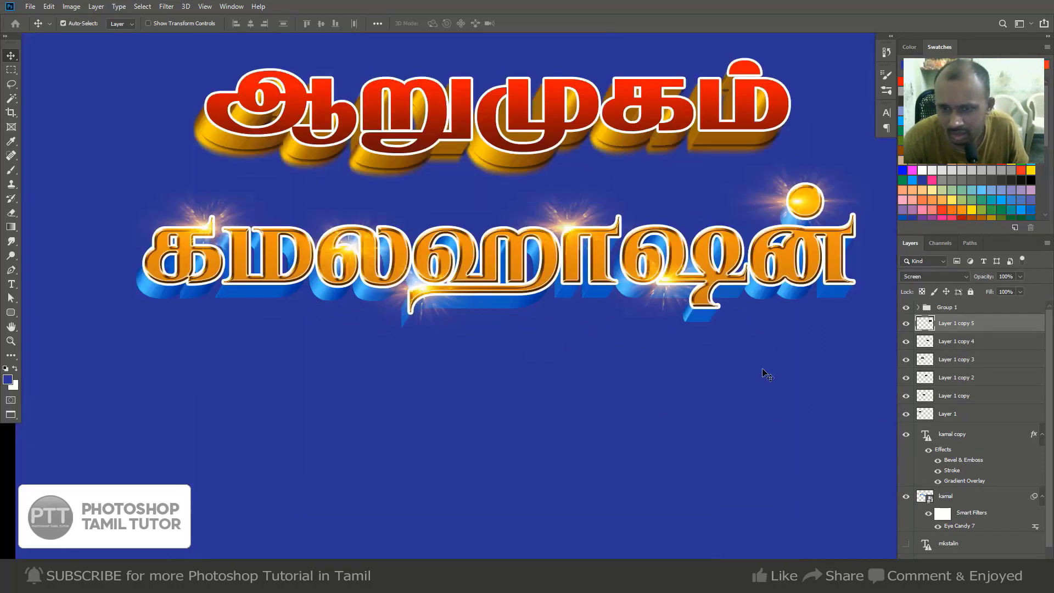
Examine how the kamal title is built by toggling the visibility of the kamal copy text and kamal extrusion layers.
right_click(771, 296)
click(775, 302)
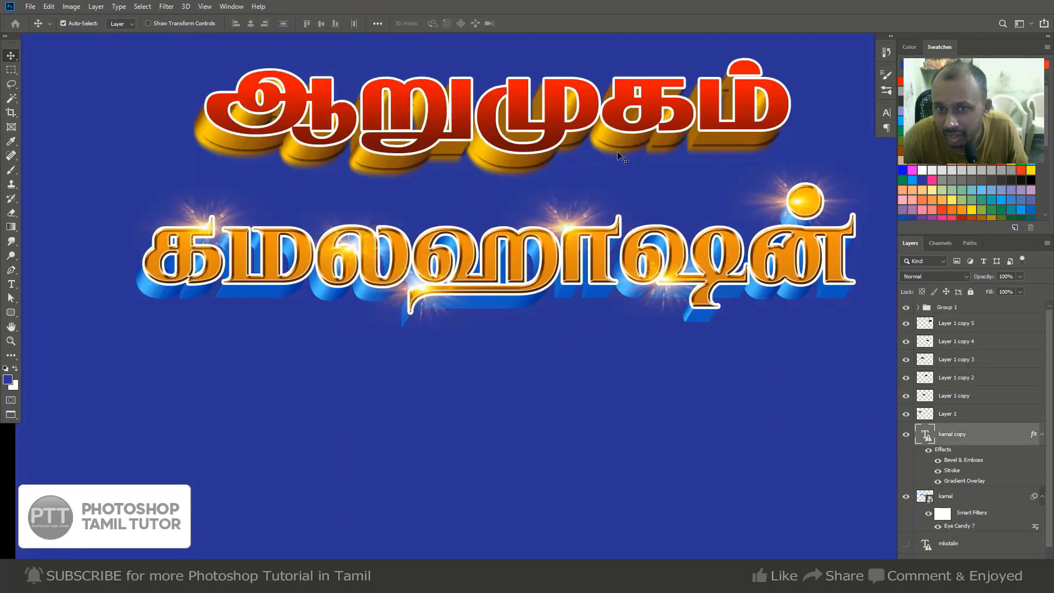
right_click(767, 302)
click(776, 301)
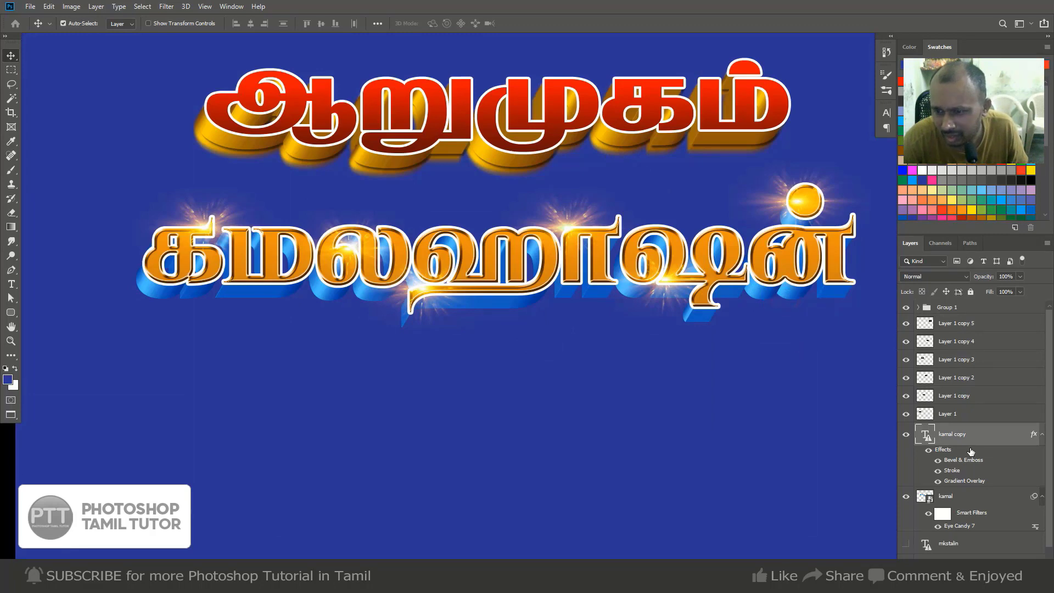
click(907, 434)
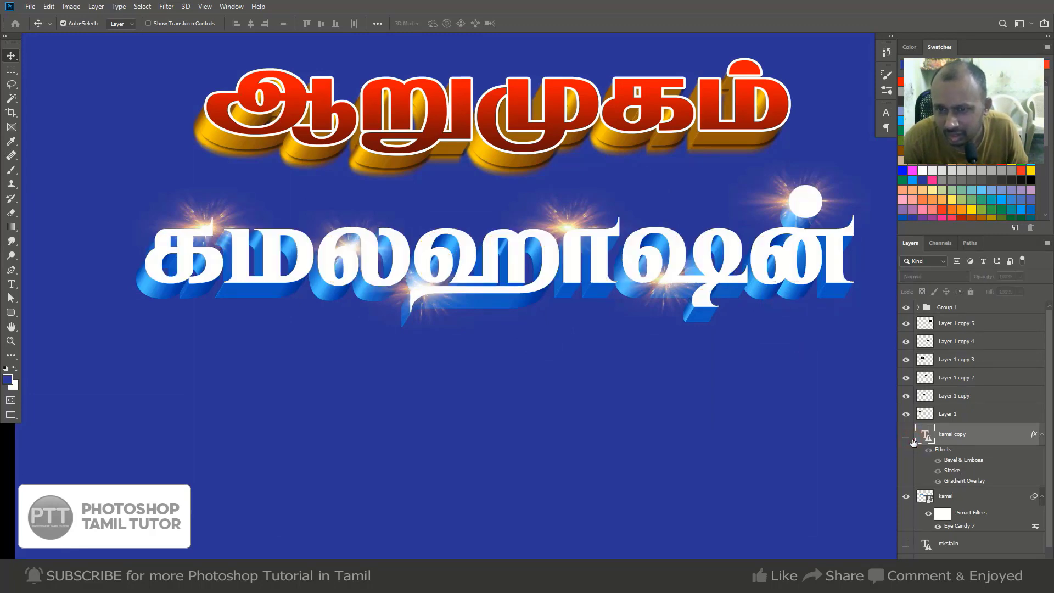
click(906, 434)
click(906, 499)
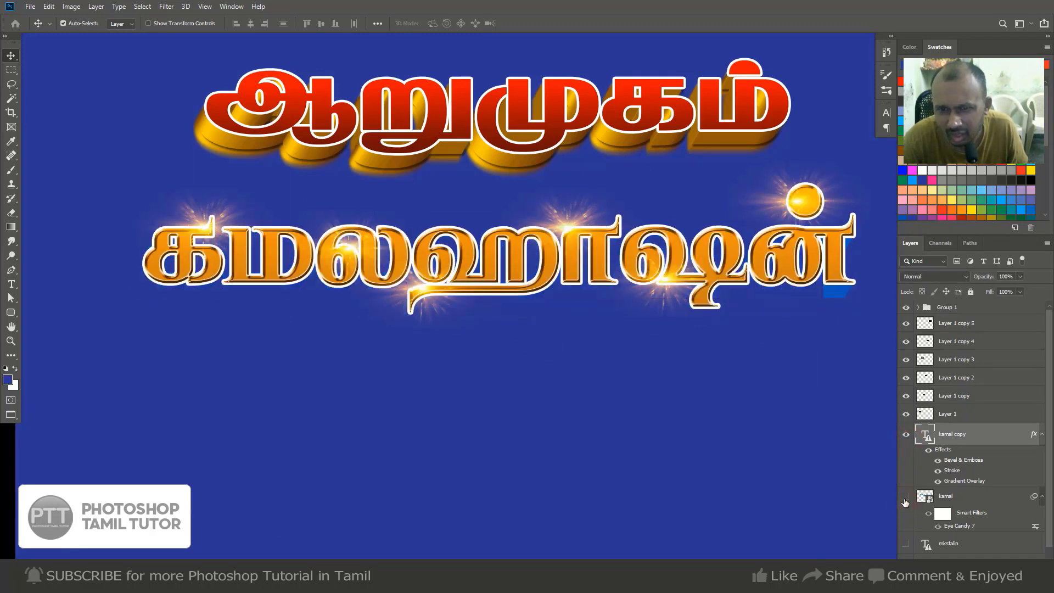
Duplicate the extruded kamal layer and keep the upper duplicate, kamal copy 2, selected.
click(955, 496)
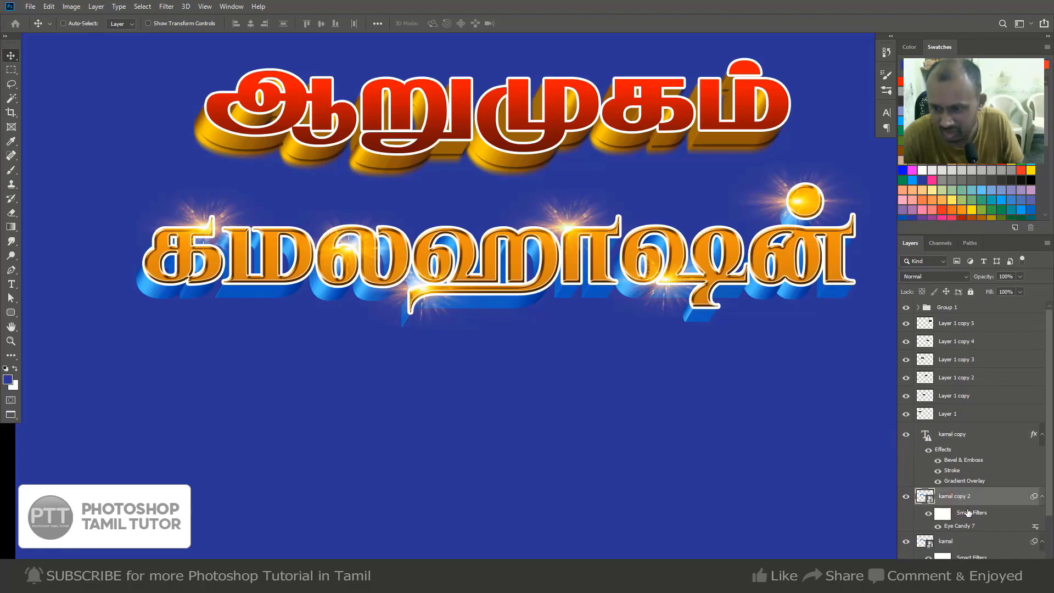
key(ctrl+j)
click(941, 514)
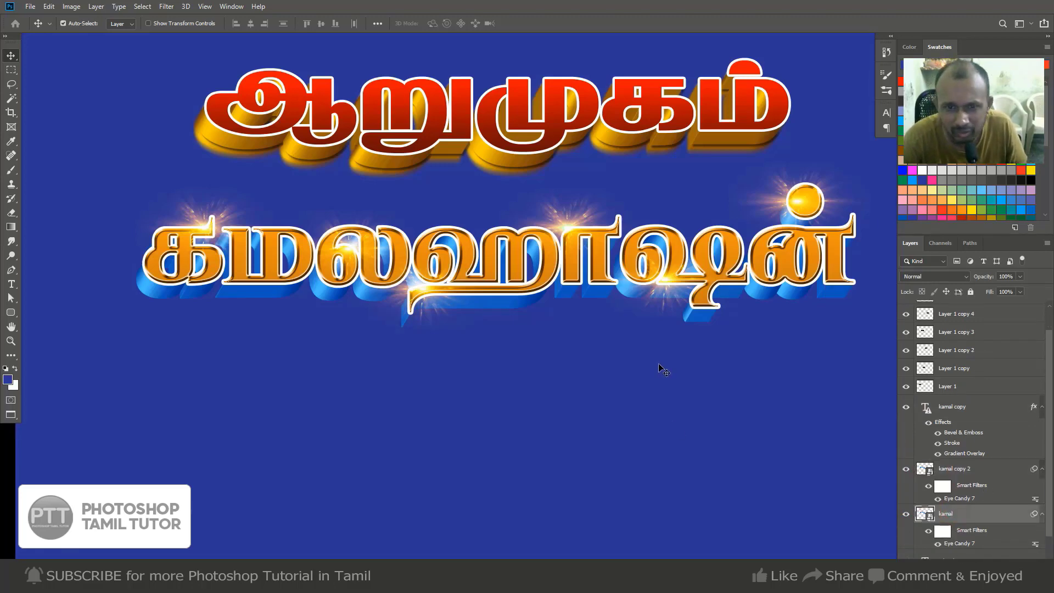
click(960, 473)
Add a drop shadow with a size of 16 px to the kamal copy 2 layer.
key(alt+l)
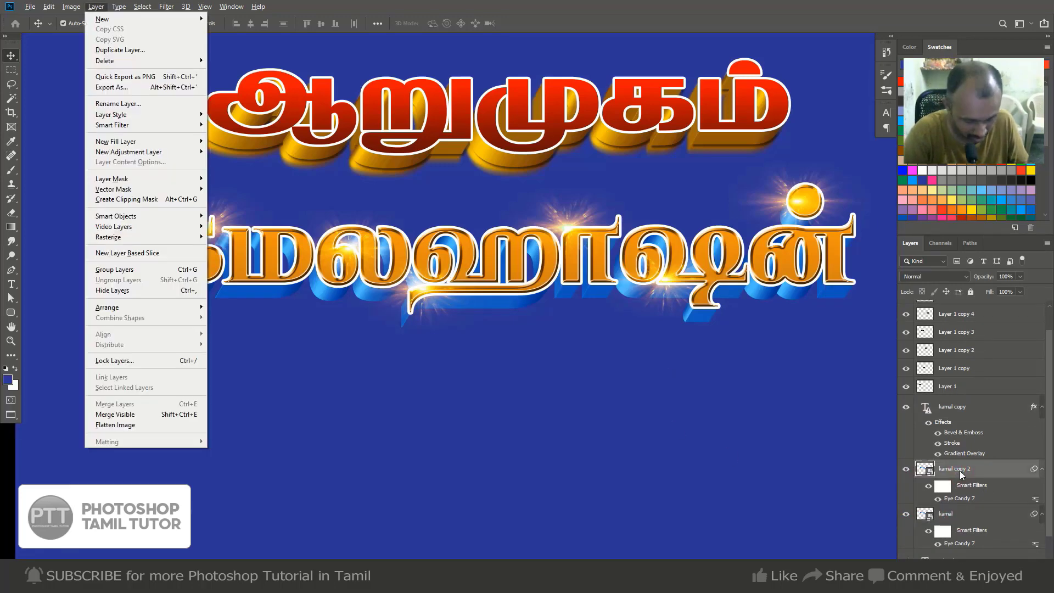
key(y)
key(d)
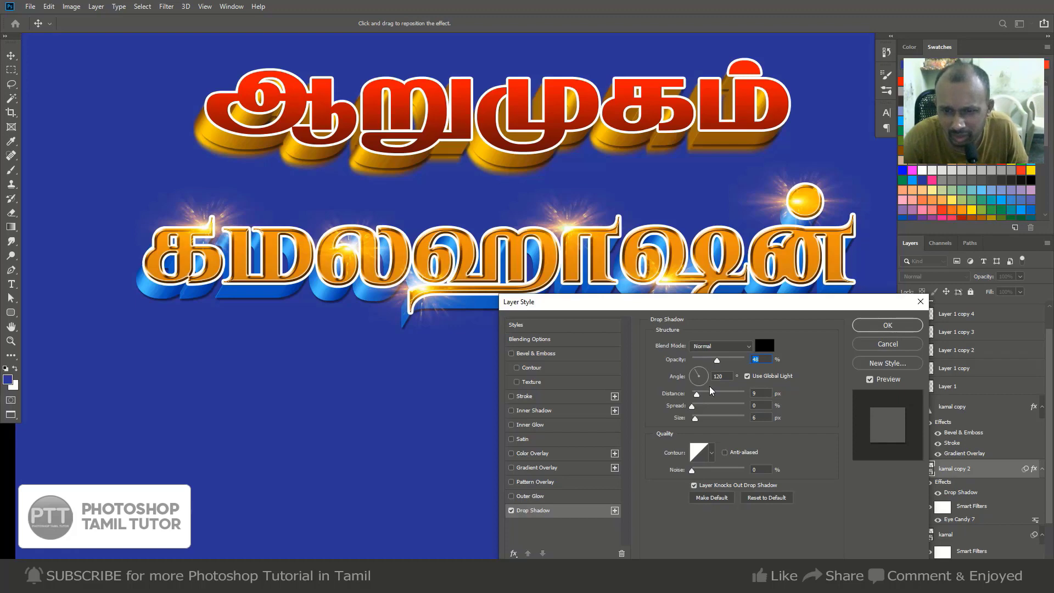
click(698, 419)
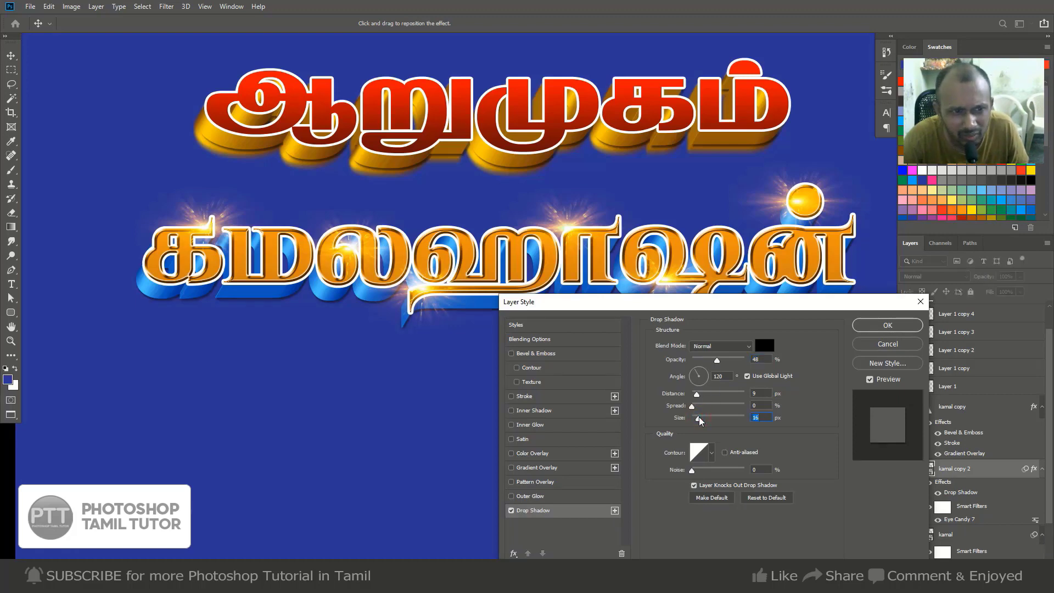
click(889, 325)
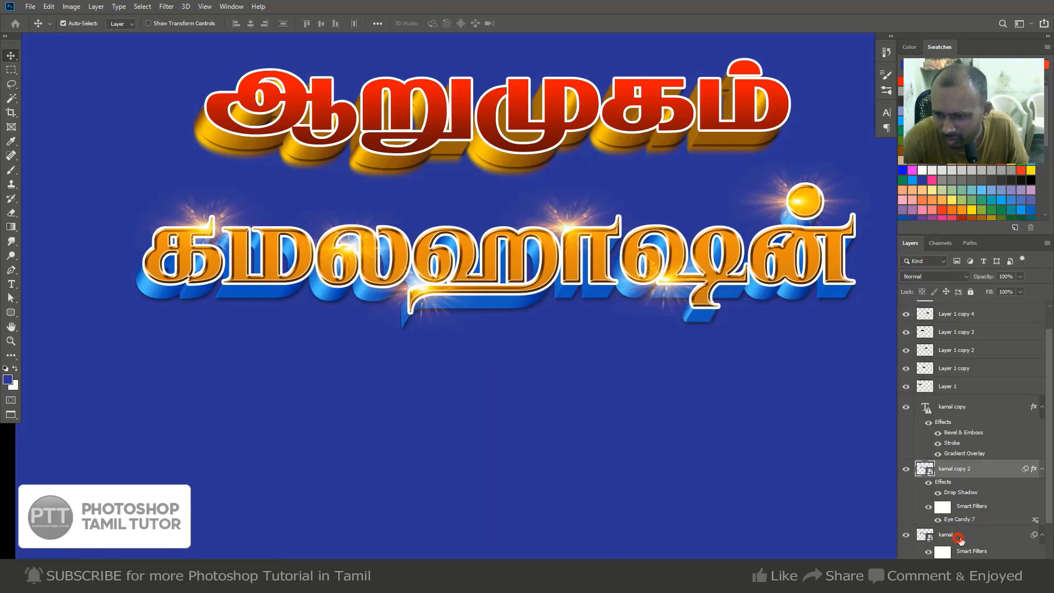
Nudge the original kamal extrusion layer downward so it forms a second tier beneath kamal copy 2.
click(958, 538)
key(shift+Down)
key(shift+Down)
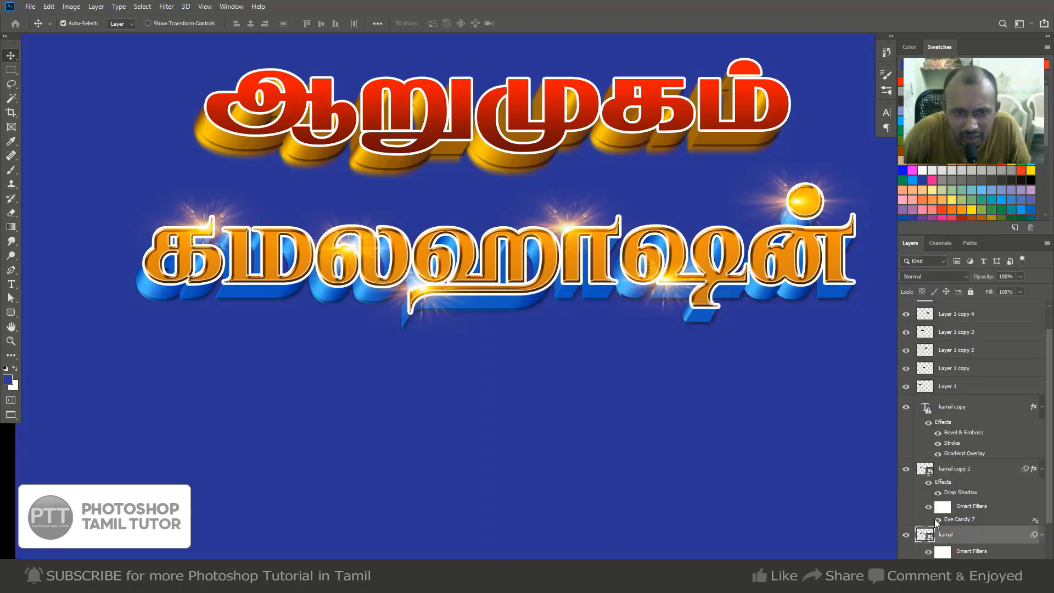
key(shift+Down)
key(shift+Down)
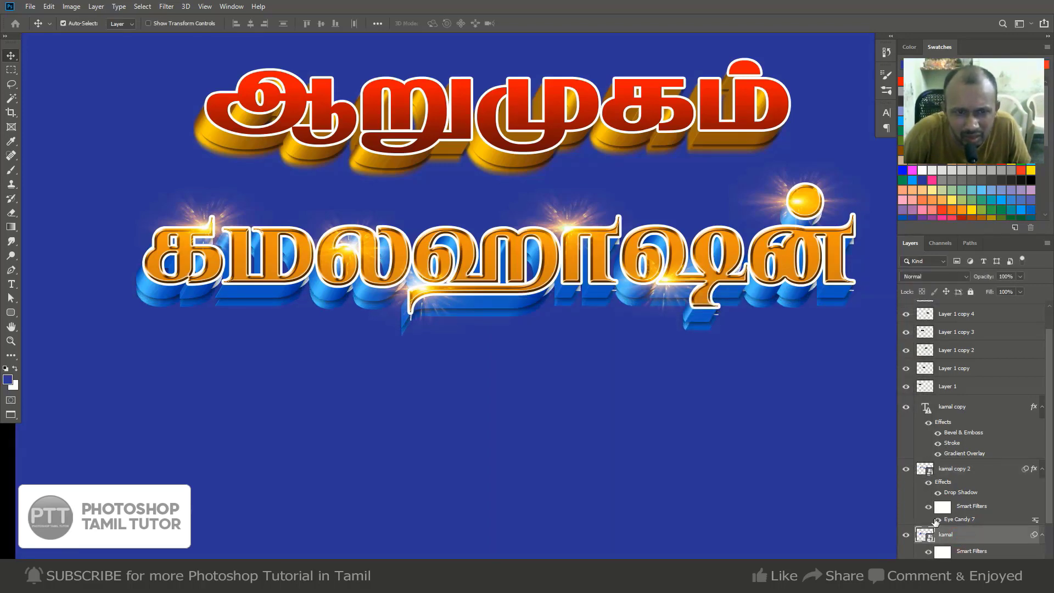
key(shift+Left)
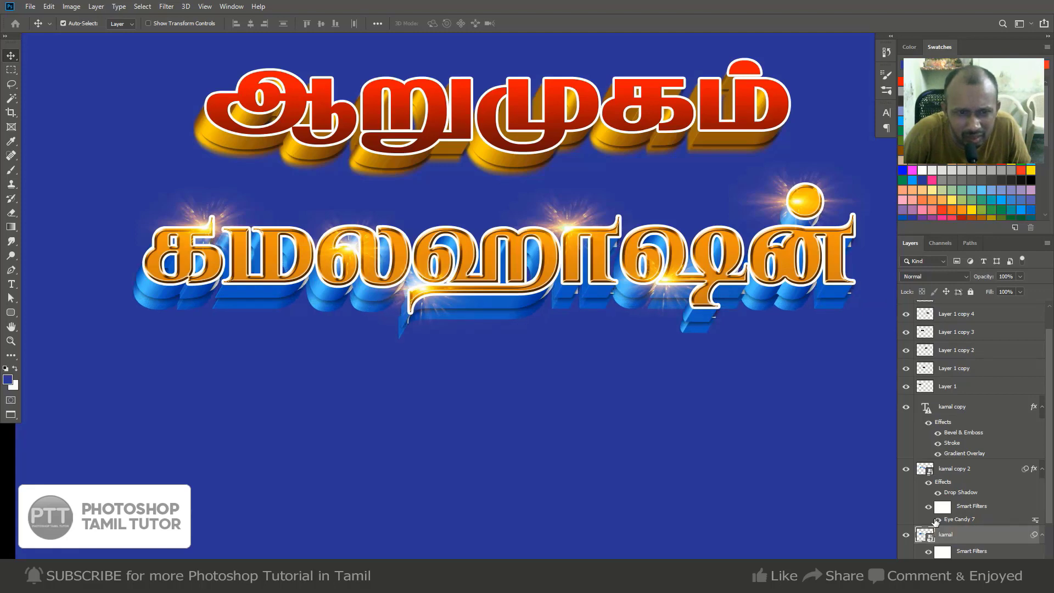
key(shift+Up)
key(shift+Up)
key(shift+Down)
key(shift+Right)
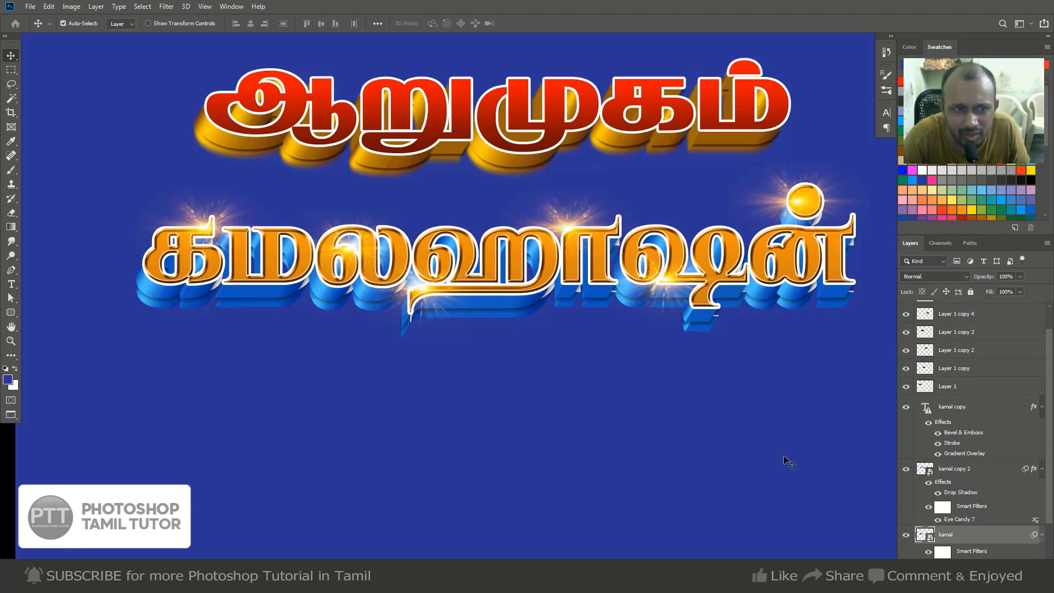
Apply a Gaussian Blur with a radius of about 5.2 pixels to the lower kamal extrusion layer.
click(163, 12)
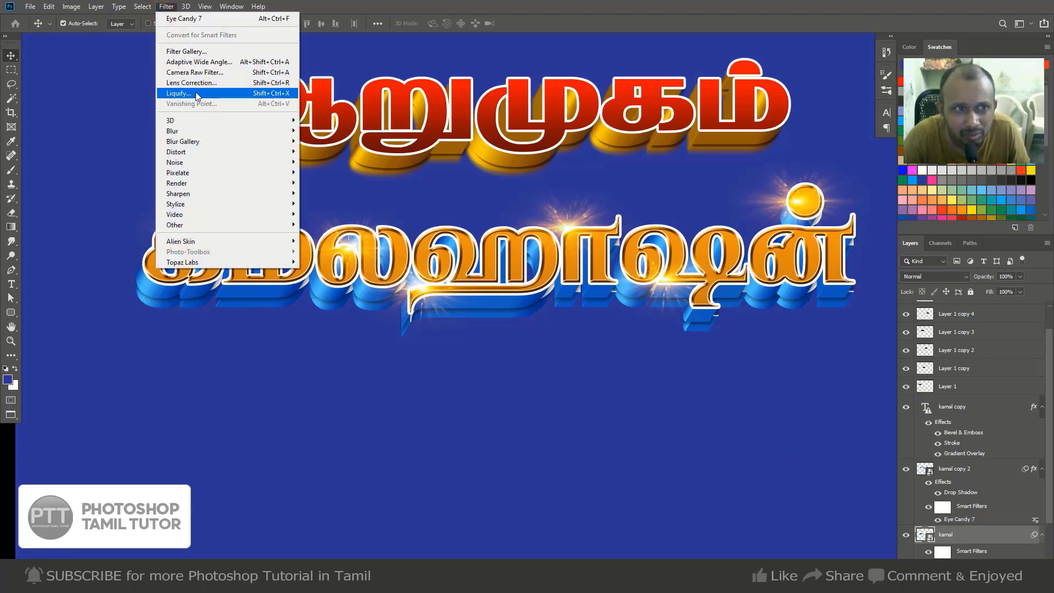
click(200, 131)
click(335, 171)
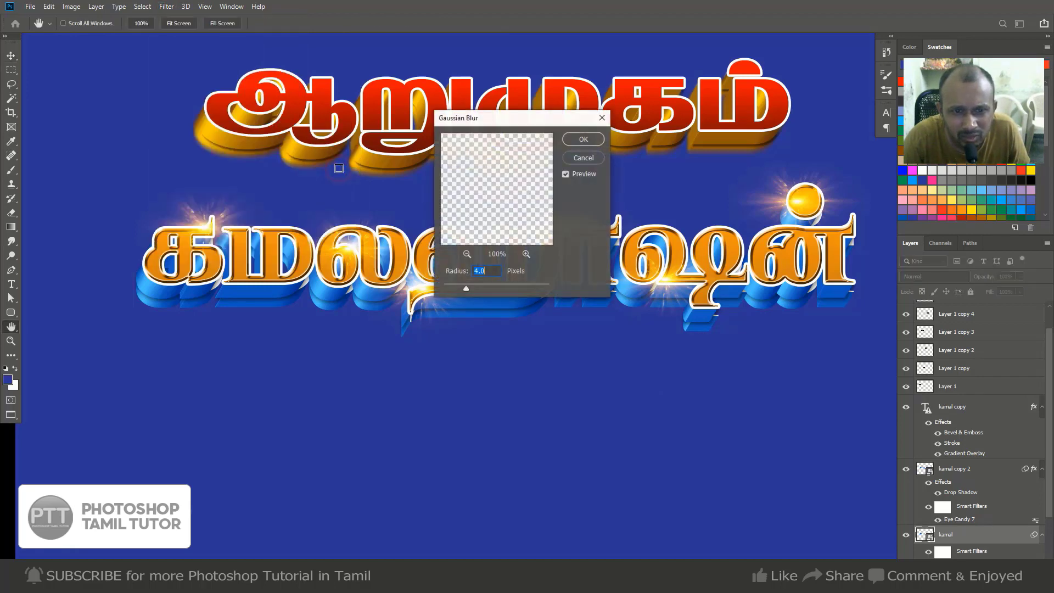
click(473, 287)
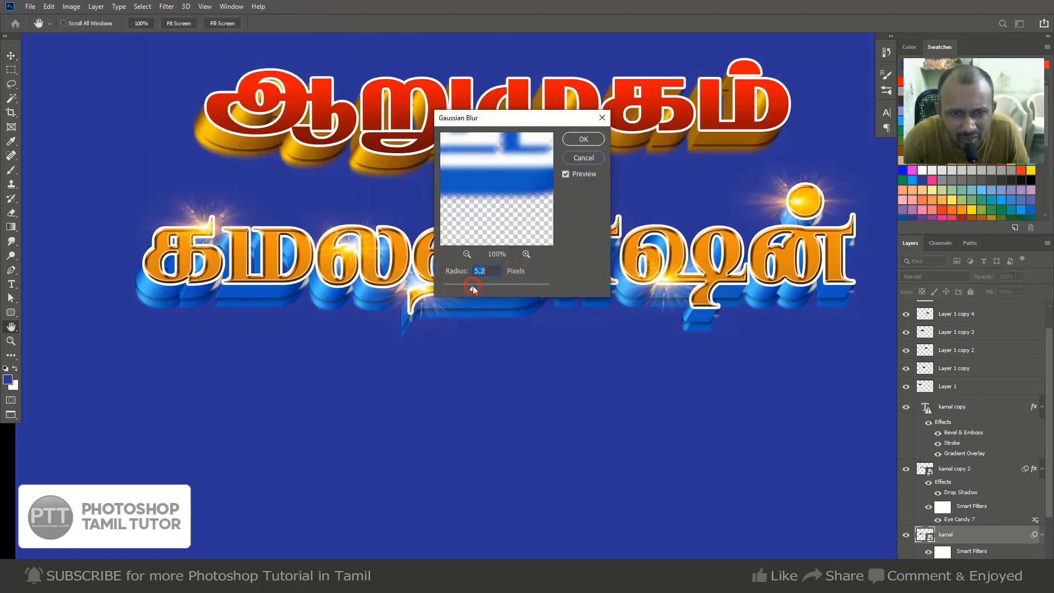
click(583, 140)
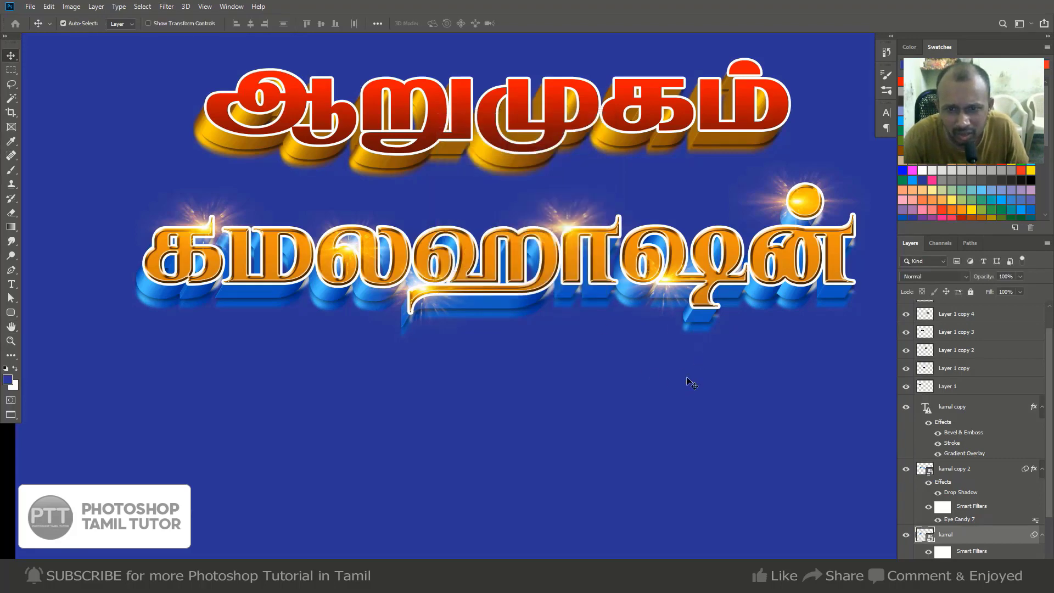
Duplicate the blurred kamal layer, move the duplicate beneath it in the layer order, and set its opacity to 50%.
key(ctrl)
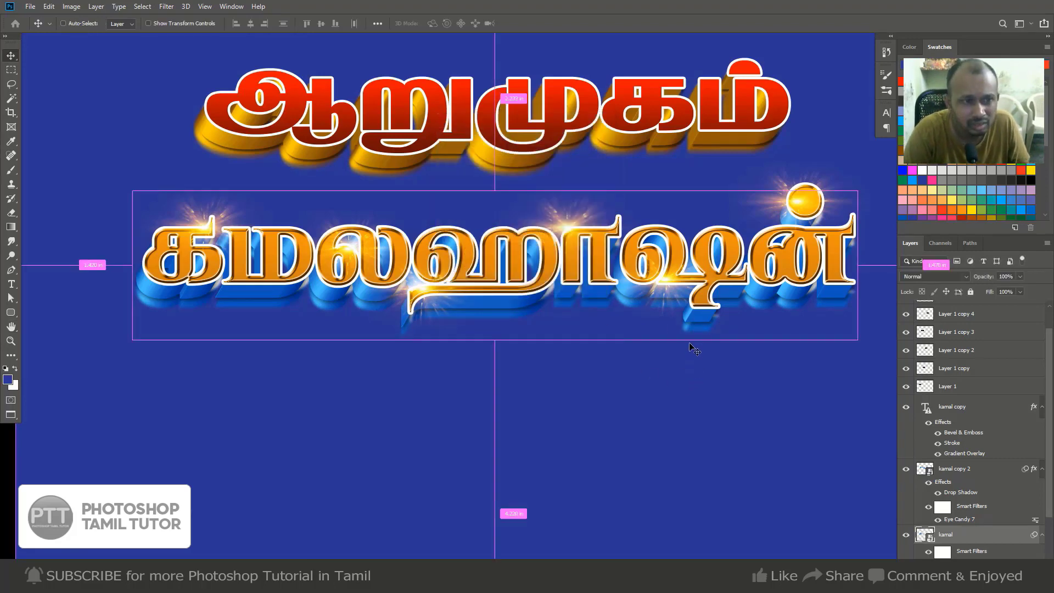
key(ctrl+j)
key(ctrl+bracketleft)
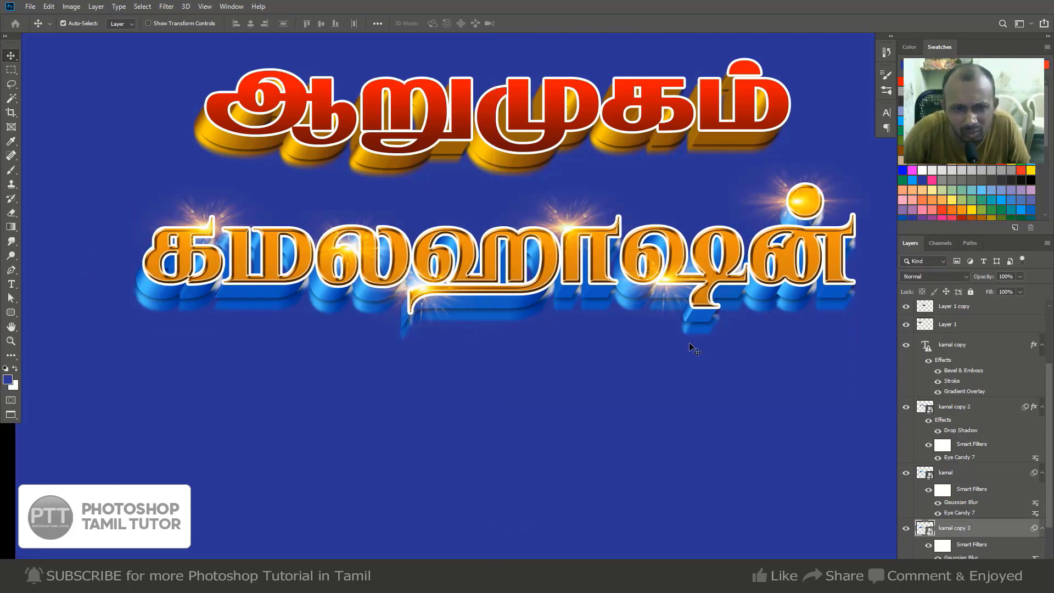
key(5)
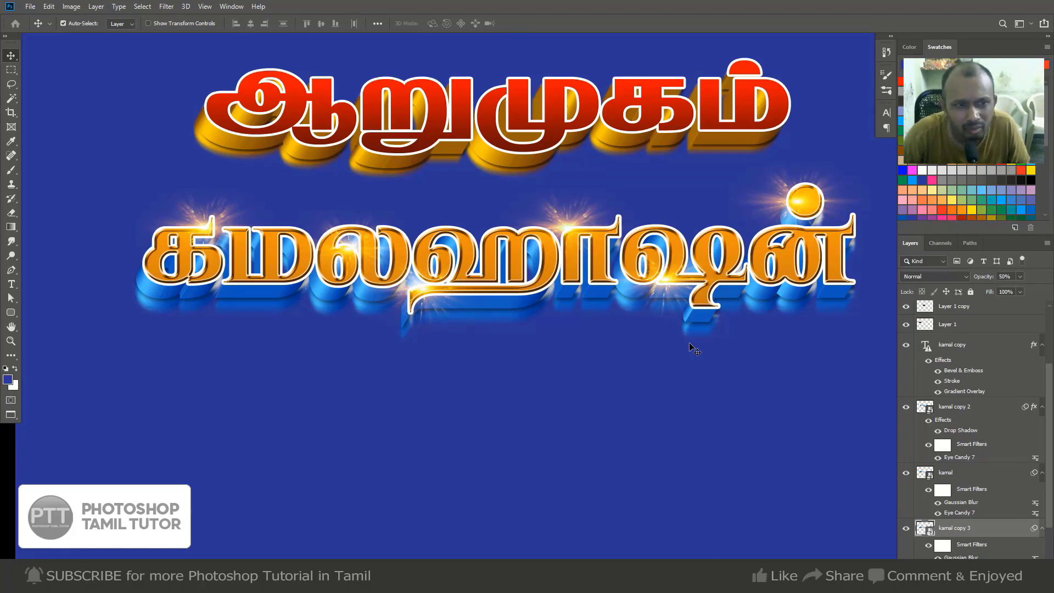
key(ctrl+minus)
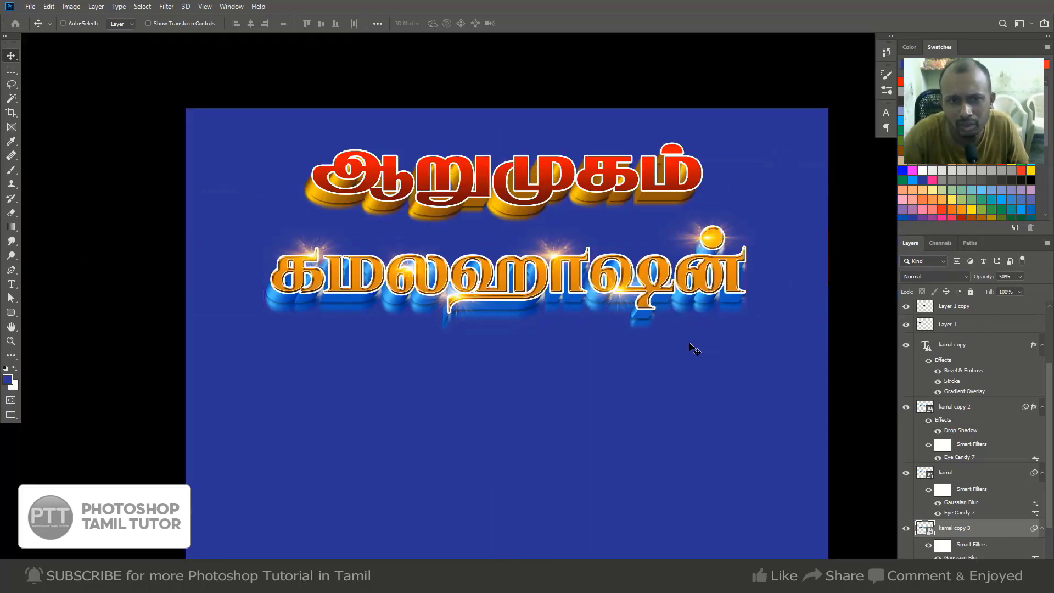
key(ctrl)
key(ctrl+plus)
key(ctrl+minus)
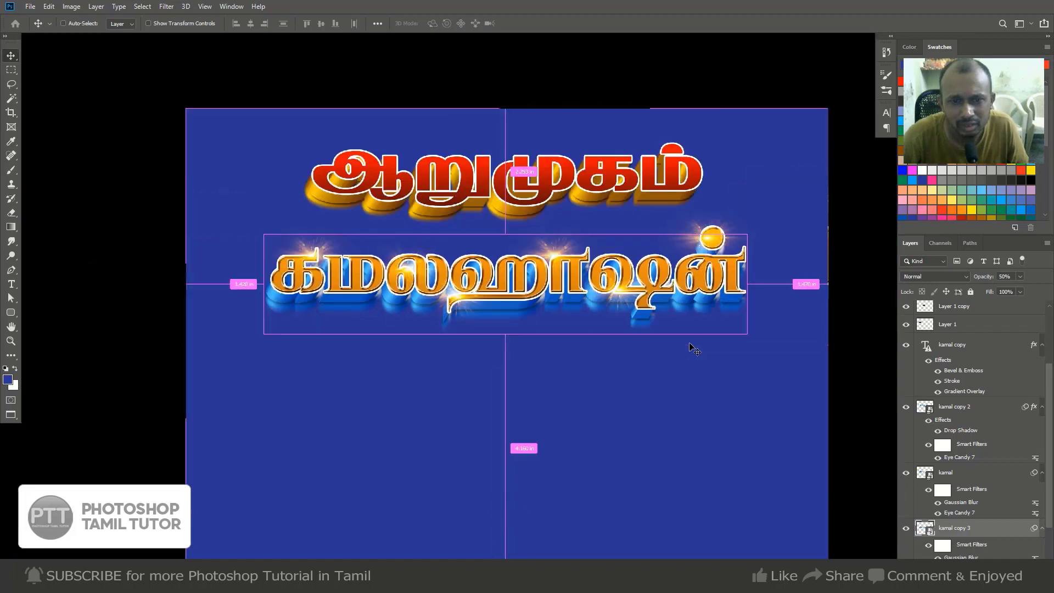
scroll(1005, 425, up, 5)
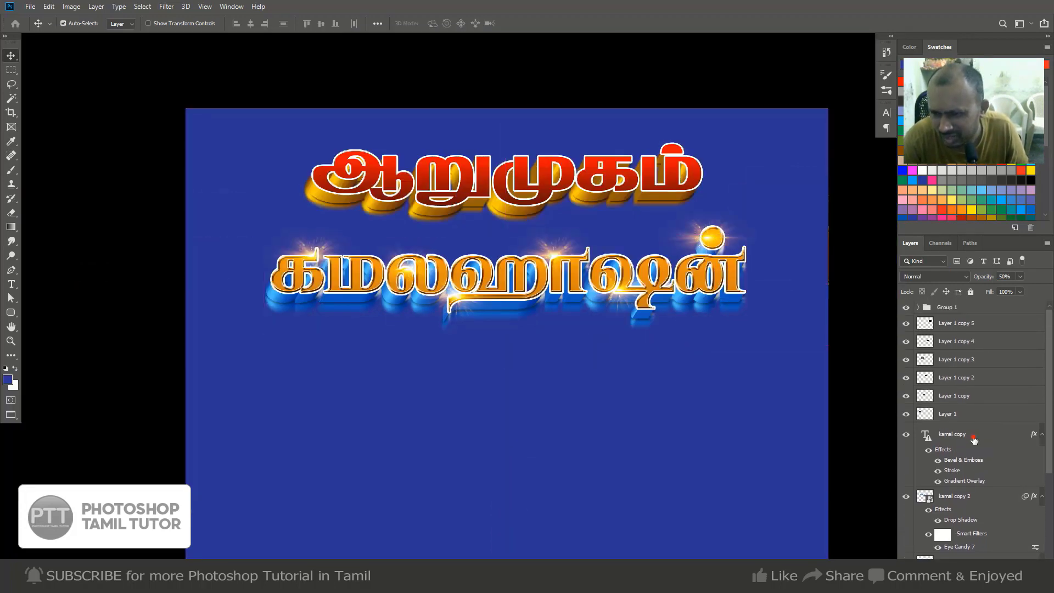
Group all the kamal title layers, from Layer 1 copy 5 down to kamal copy 3.
click(980, 431)
scroll(987, 441, down, 1)
scroll(988, 441, down, 2)
scroll(987, 441, up, 4)
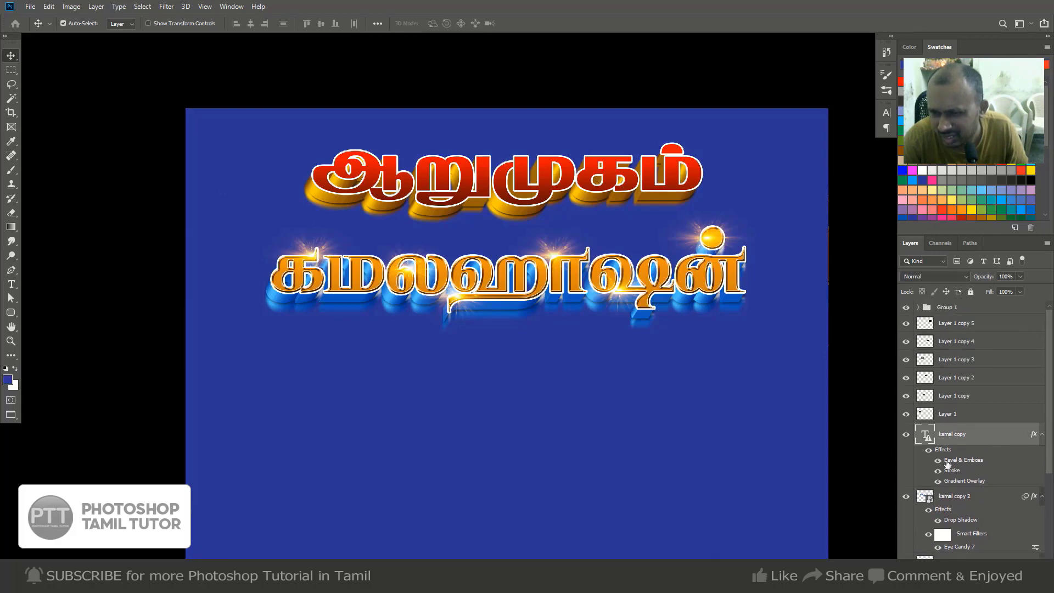
click(906, 414)
click(906, 414)
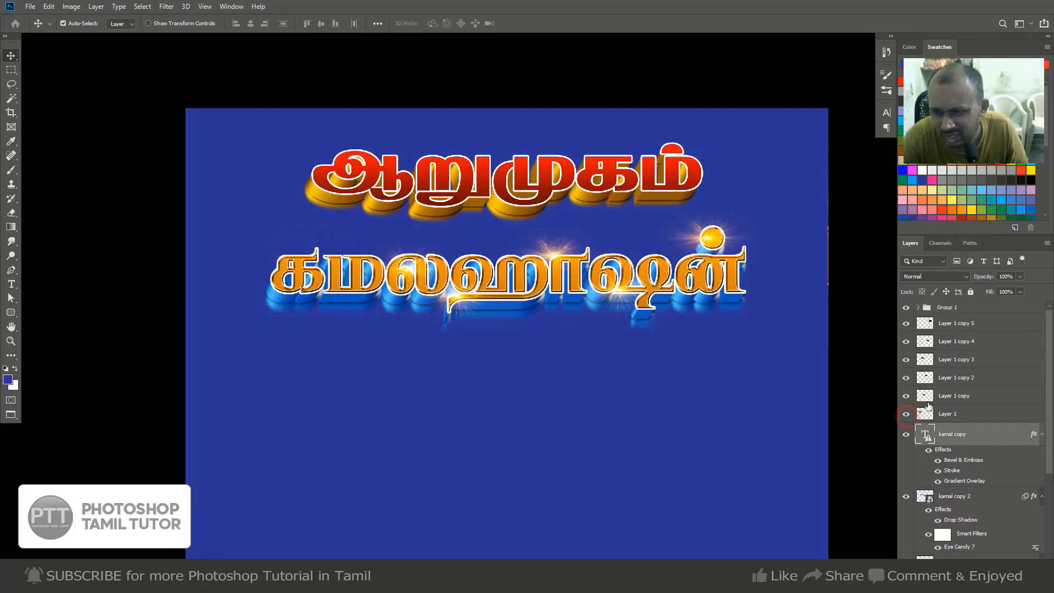
click(958, 324)
scroll(972, 417, down, 5)
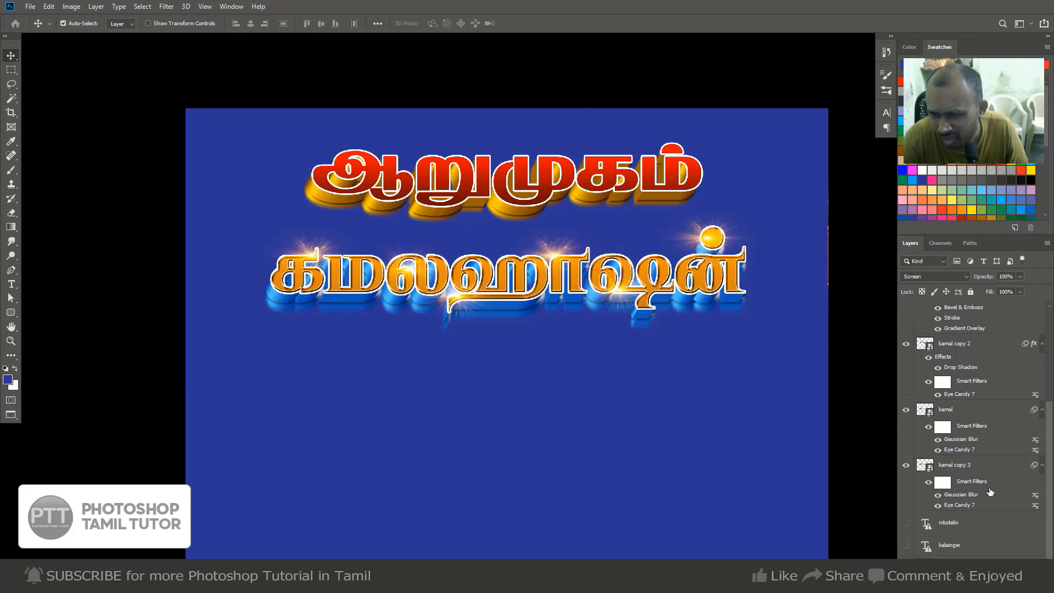
shift+click(985, 503)
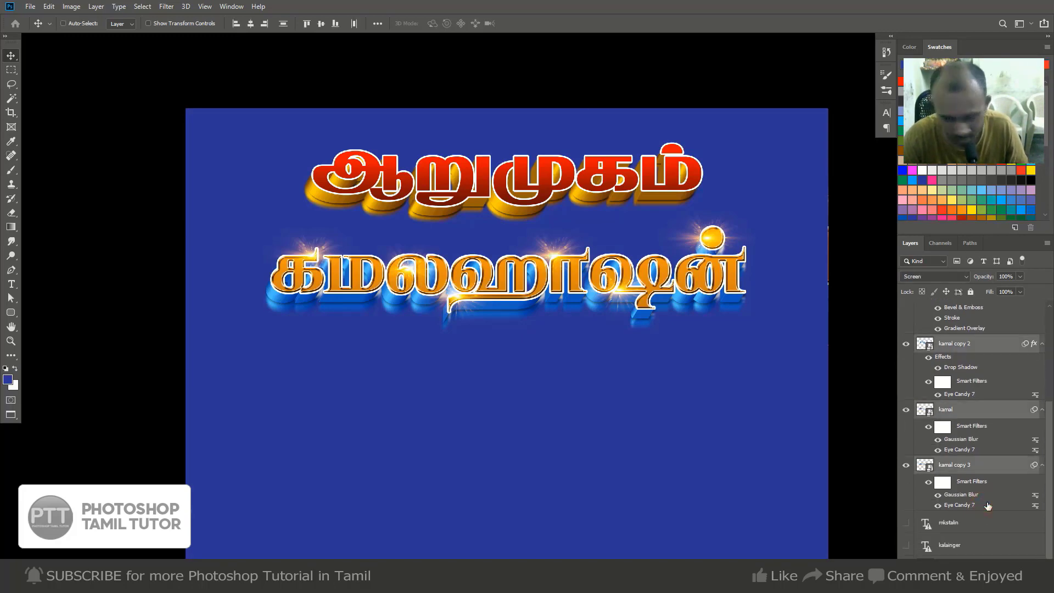
key(ctrl+g)
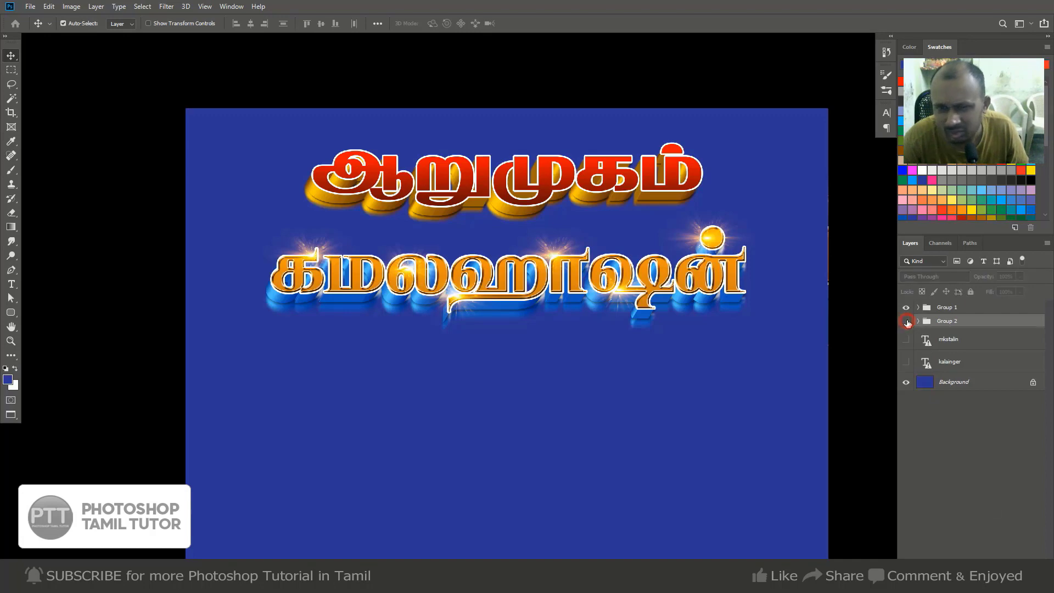
click(906, 322)
click(907, 321)
Show the mkstalin text layer beneath the two title groups and duplicate it.
click(907, 340)
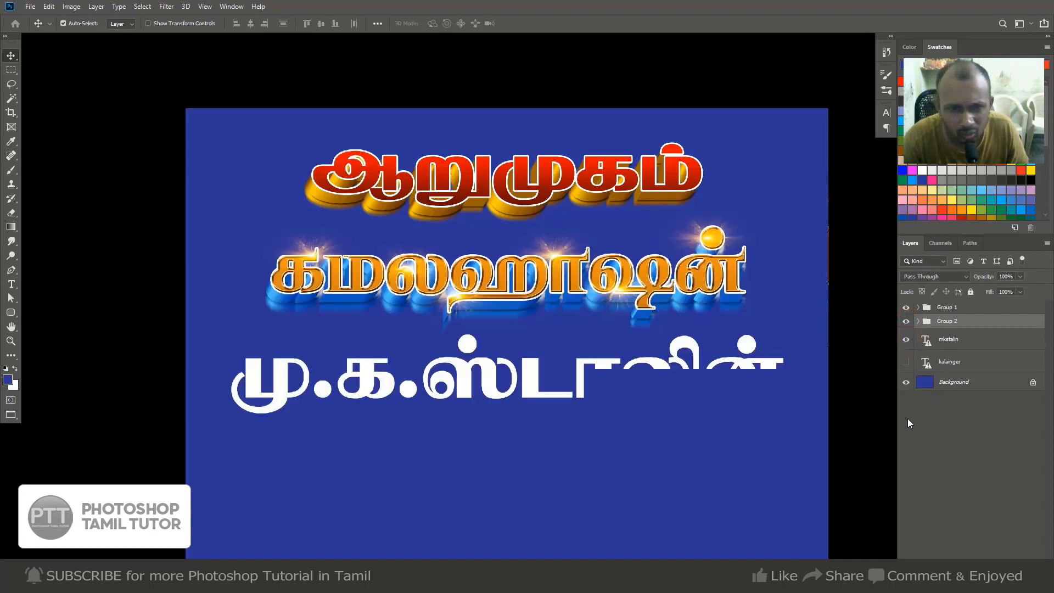
scroll(515, 351, up, 1)
scroll(511, 351, down, 1)
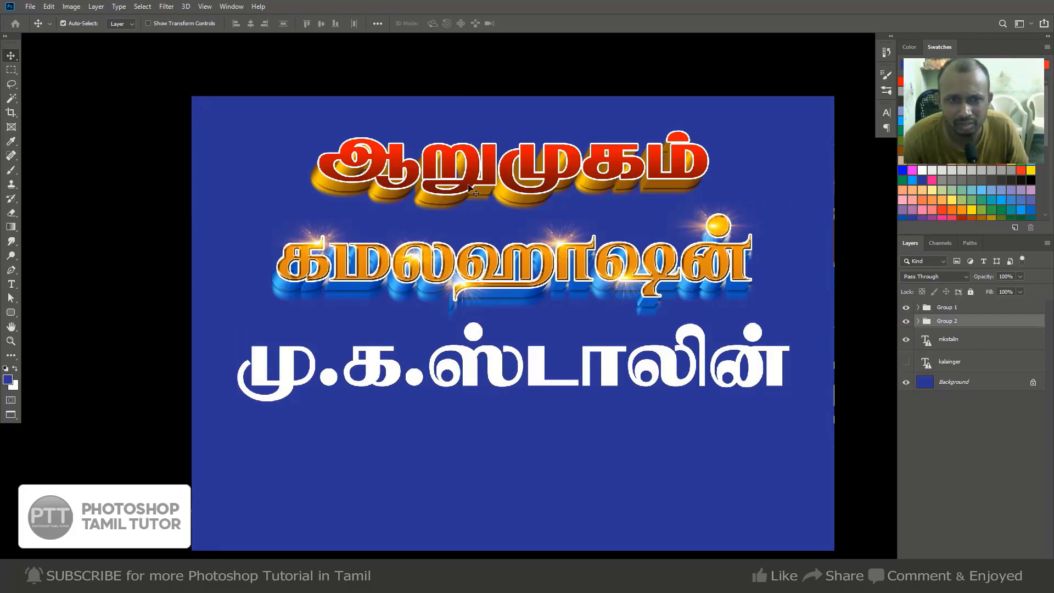
click(513, 353)
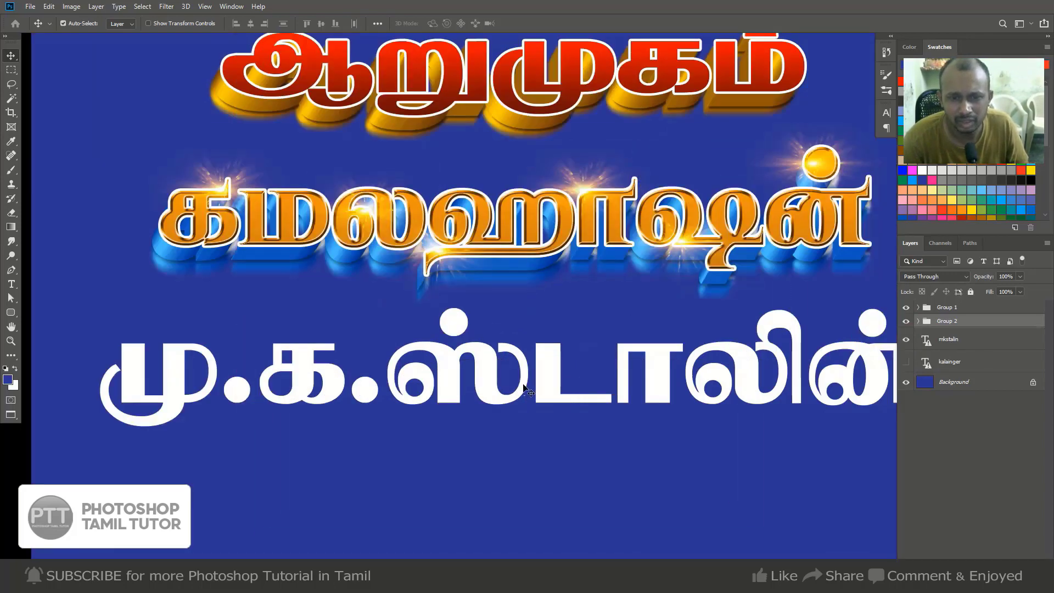
click(957, 344)
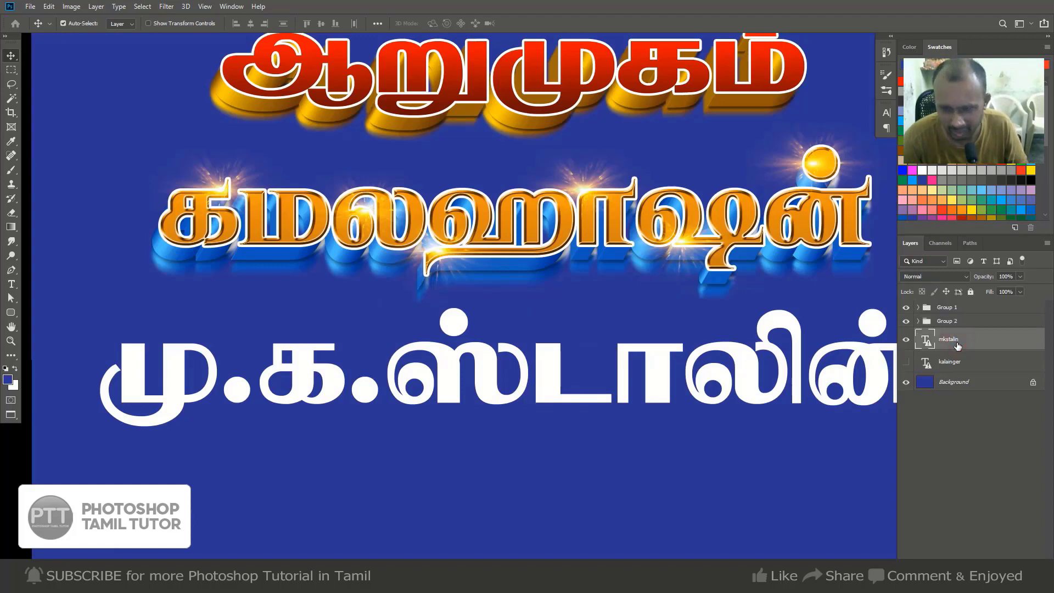
key(ctrl+j)
Convert the original mkstalin text layer beneath its copy to a smart object.
right_click(958, 361)
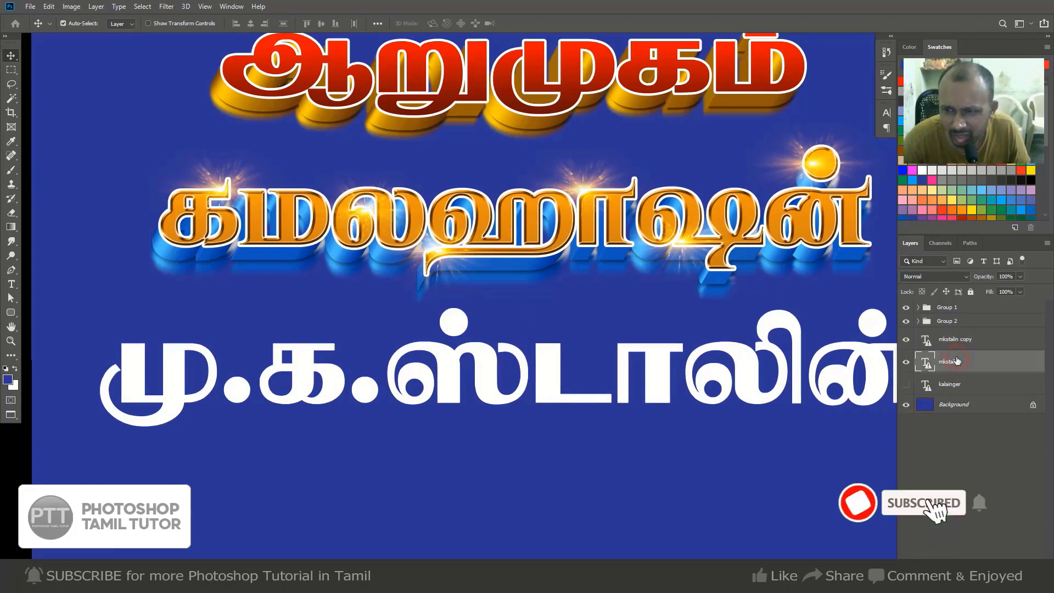
click(972, 366)
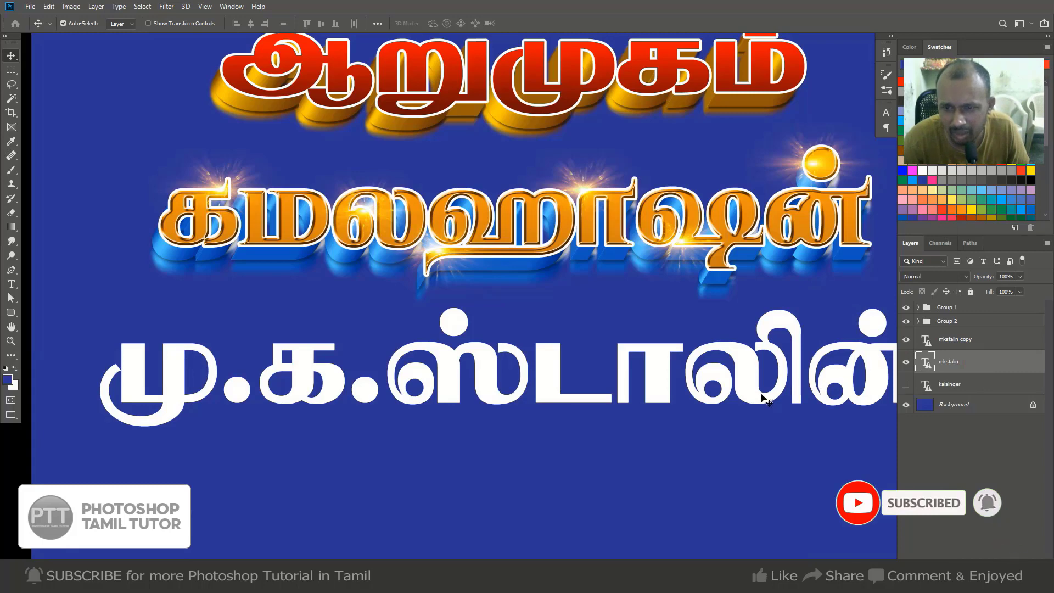
right_click(968, 367)
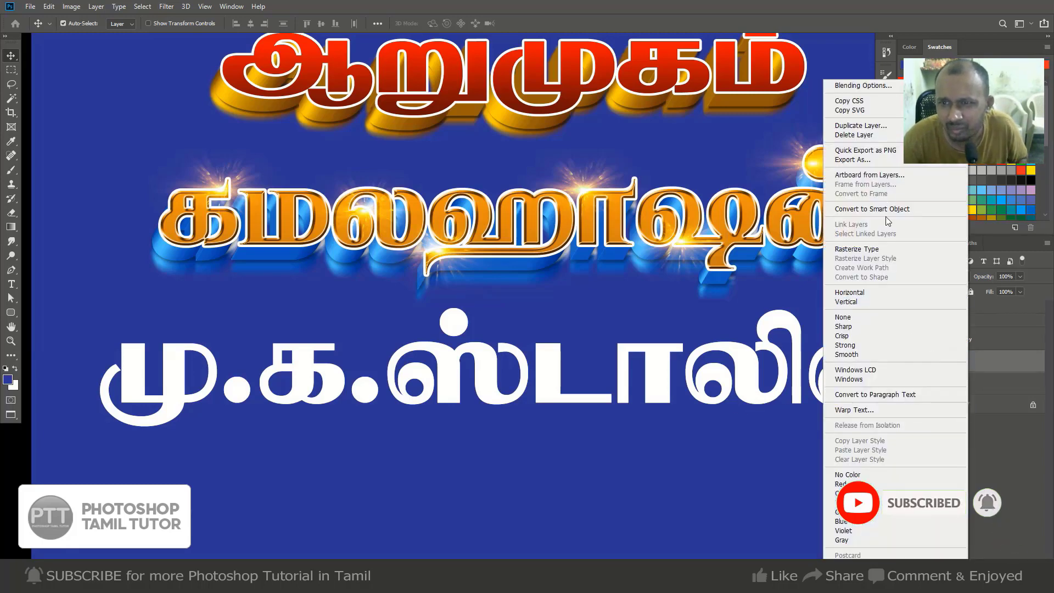
click(899, 208)
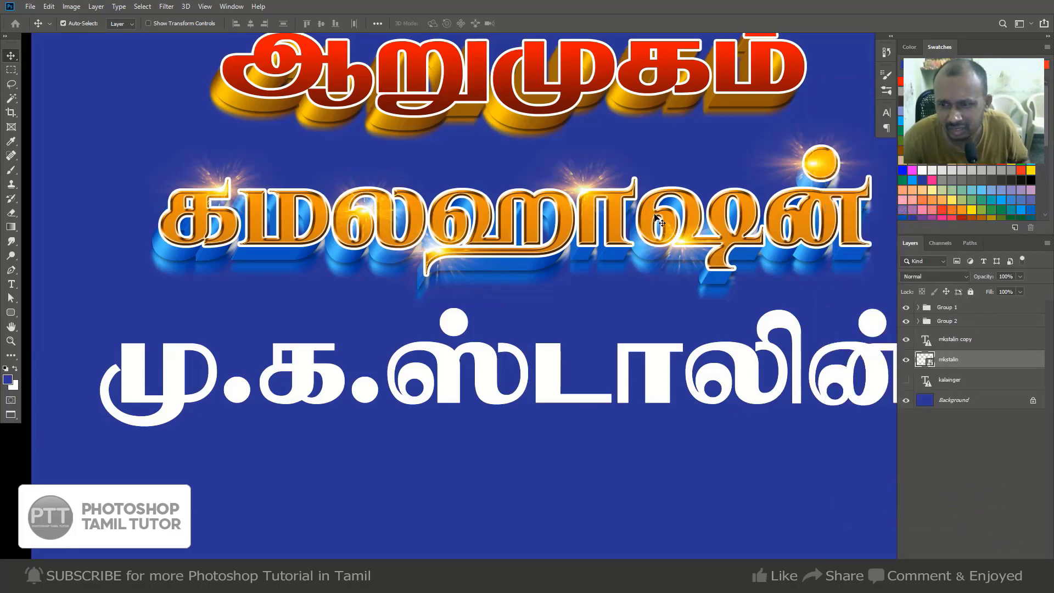
Start the Eye Candy 7 Extrude effect on the mkstalin smart object and set its light direction to 306.
key(ctrl+minus)
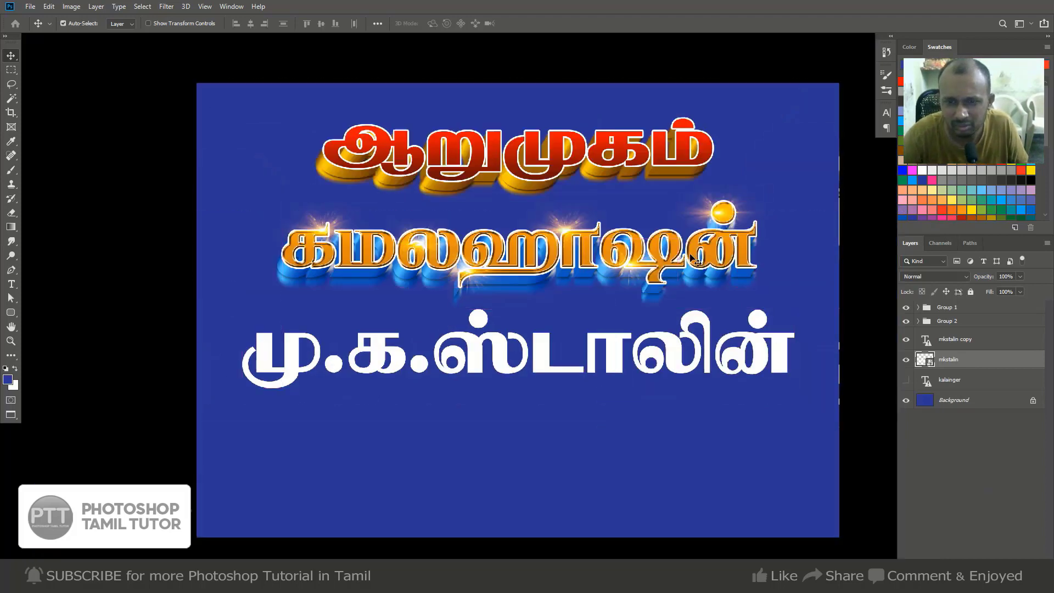
click(167, 6)
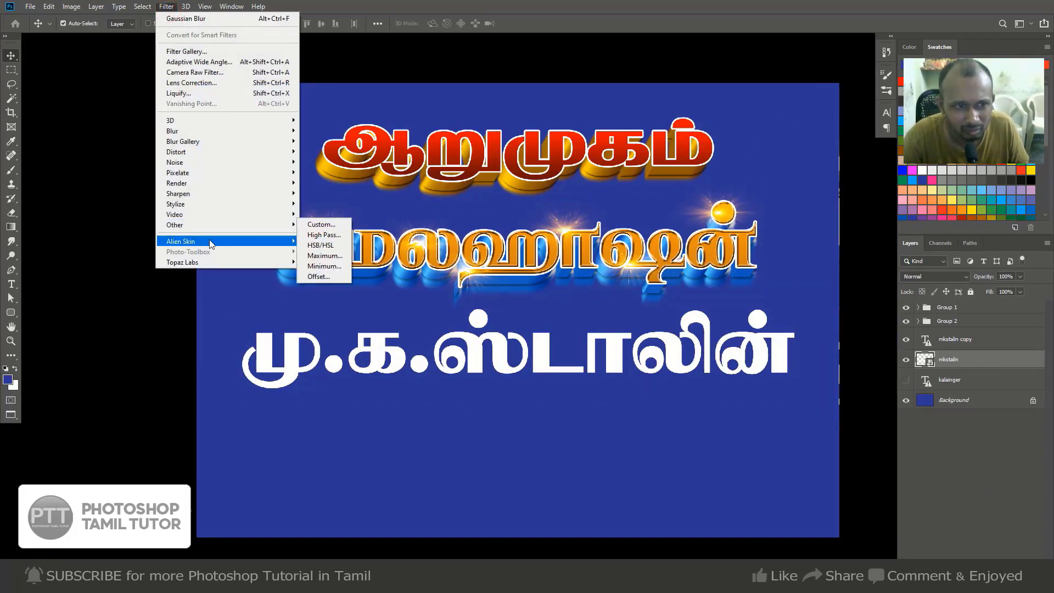
mouse_move(208, 240)
click(312, 242)
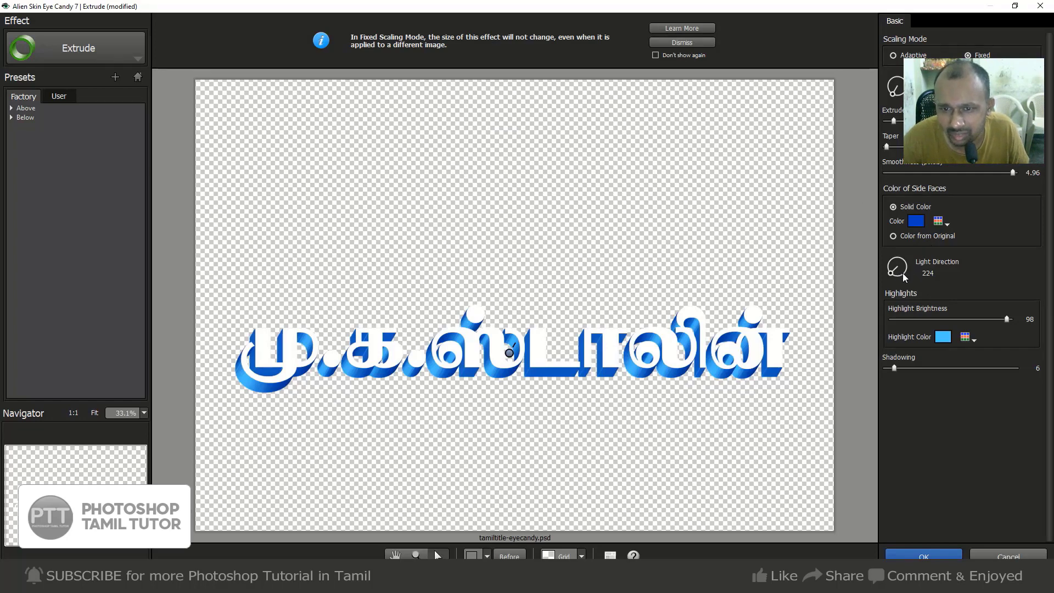
drag(900, 282, 910, 284)
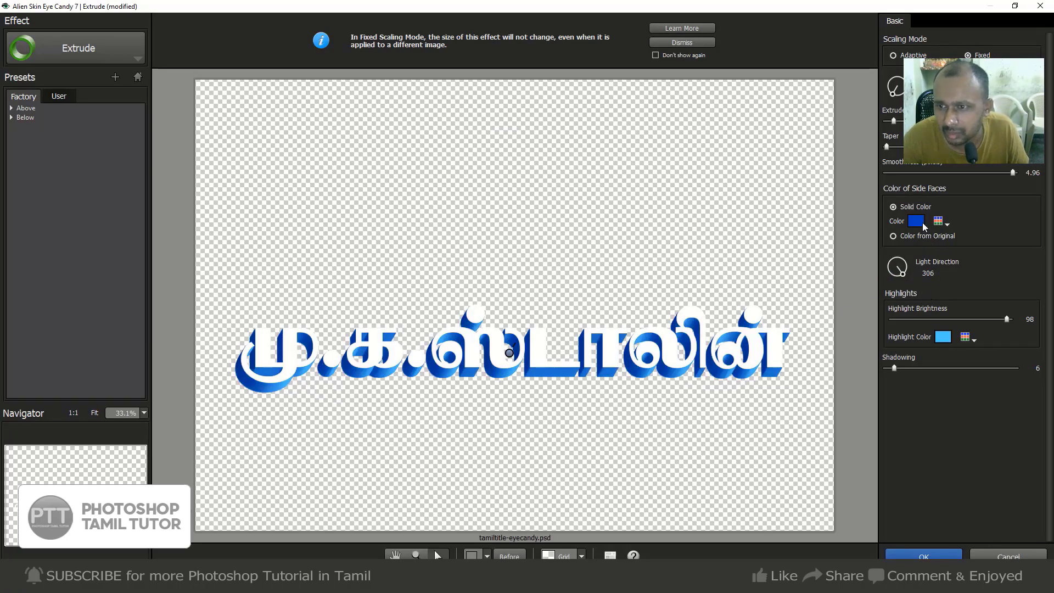
Set the solid color of the extrusion's side faces to brown 8f4d0a.
click(916, 221)
click(390, 235)
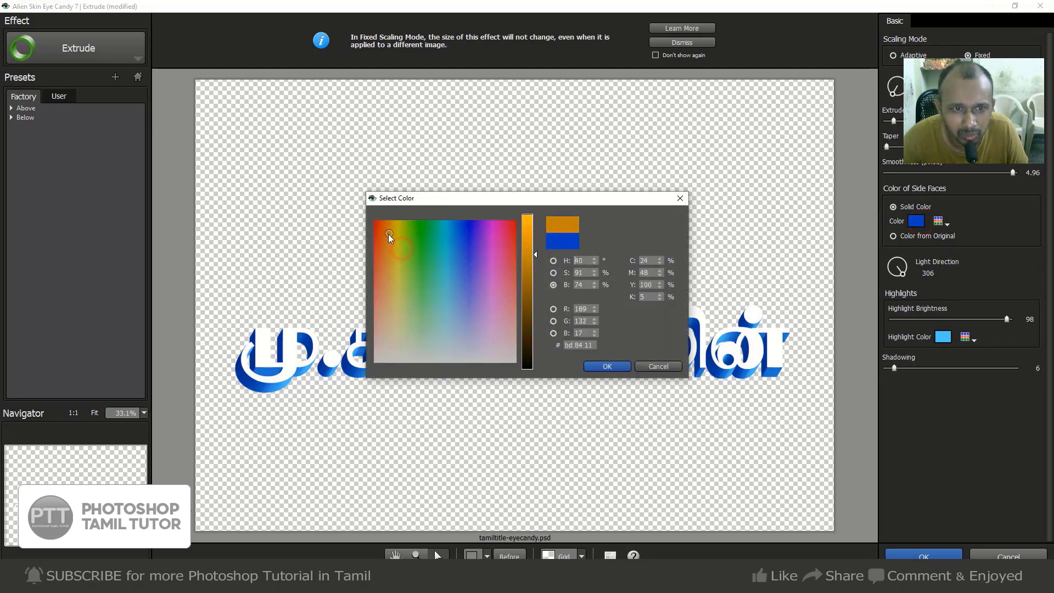
drag(390, 234, 385, 231)
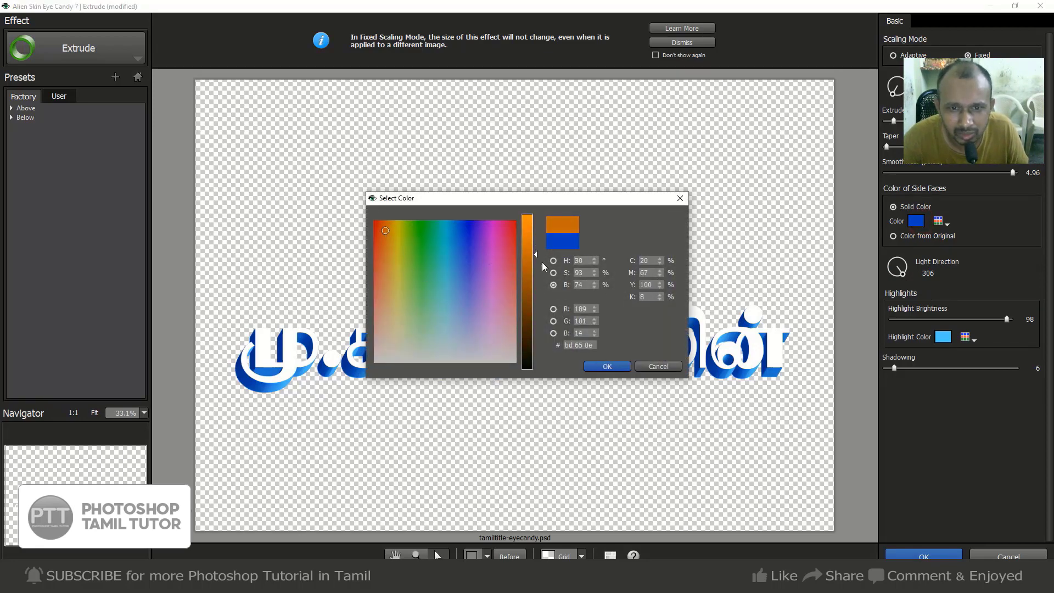
drag(537, 255, 536, 281)
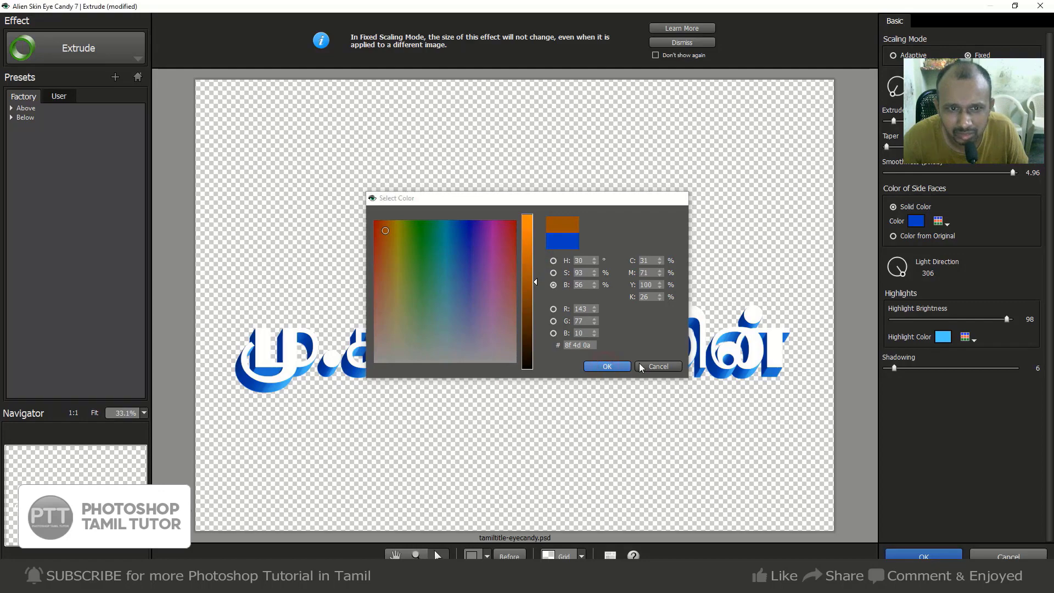
click(607, 367)
Set the extrusion's highlight color to a golden yellow.
click(942, 337)
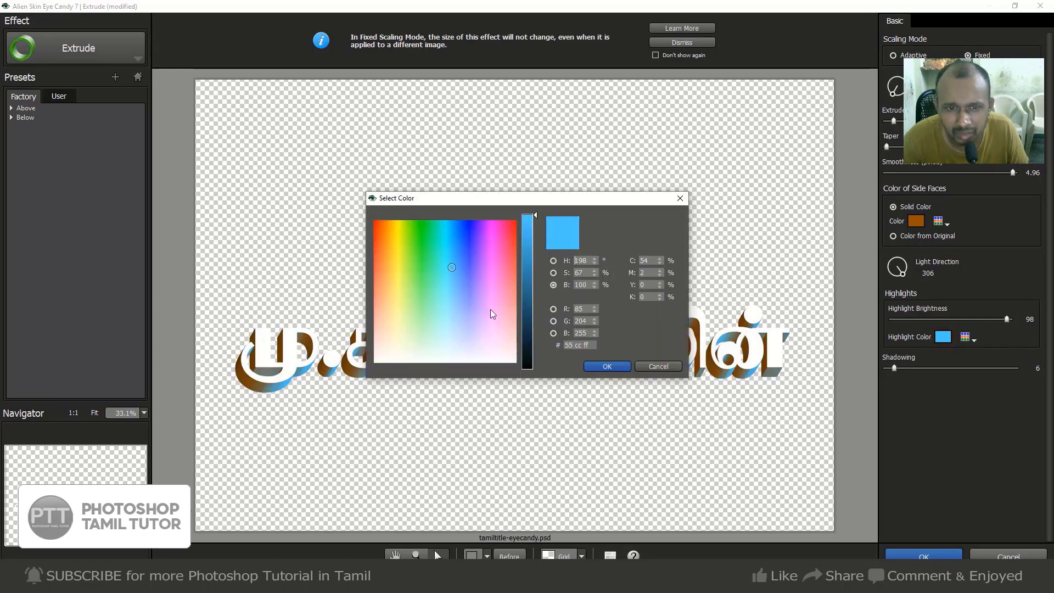
click(397, 248)
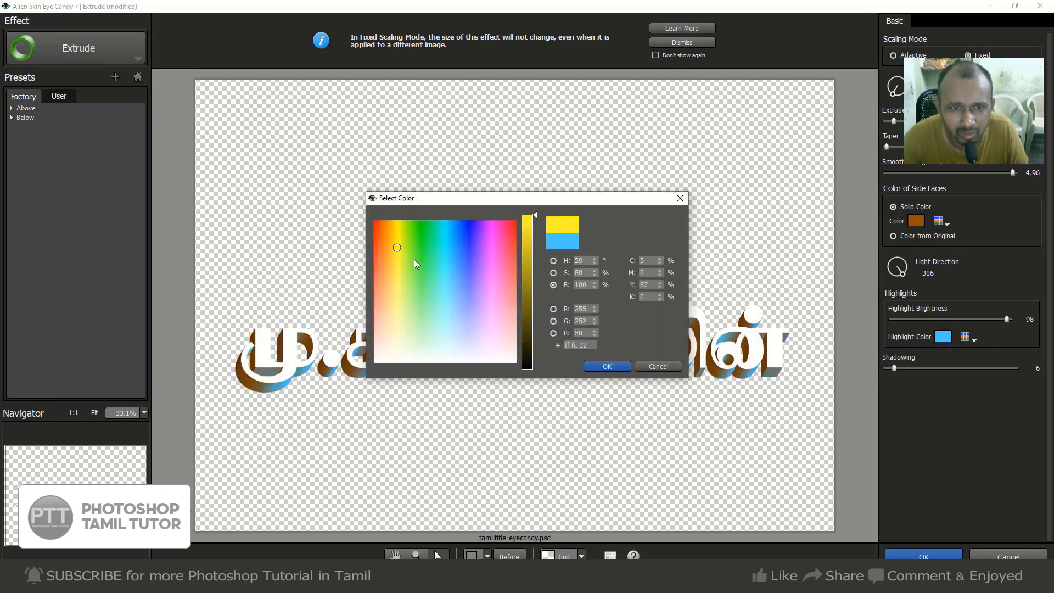
drag(389, 250, 398, 226)
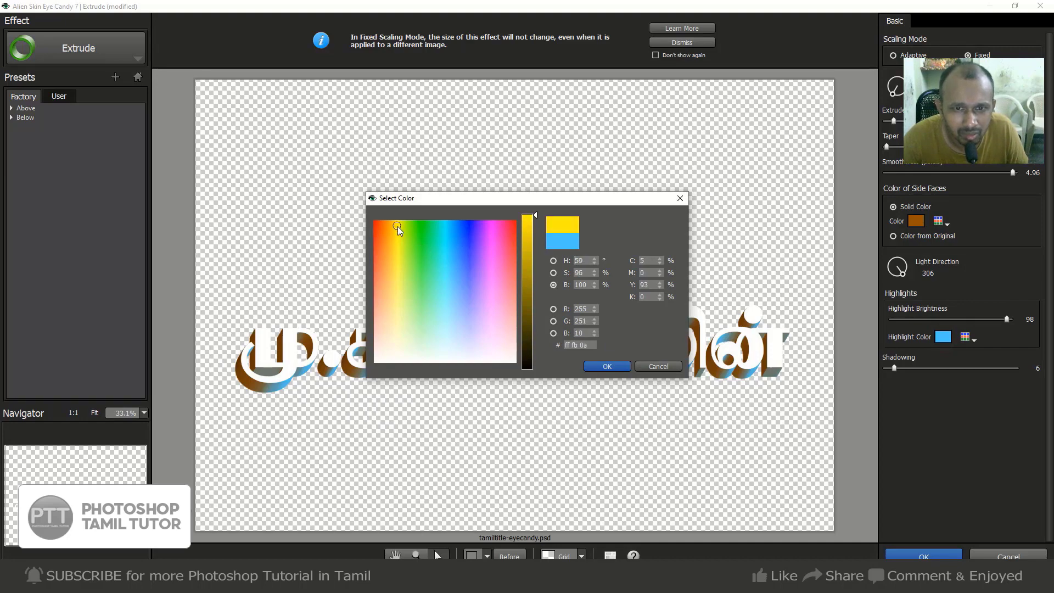
click(607, 367)
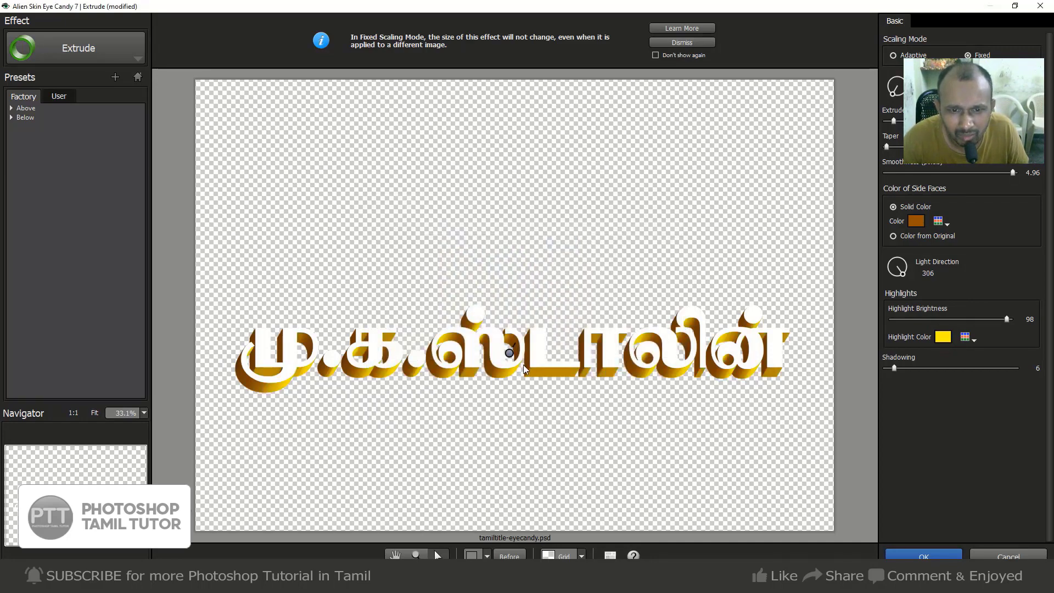
click(944, 337)
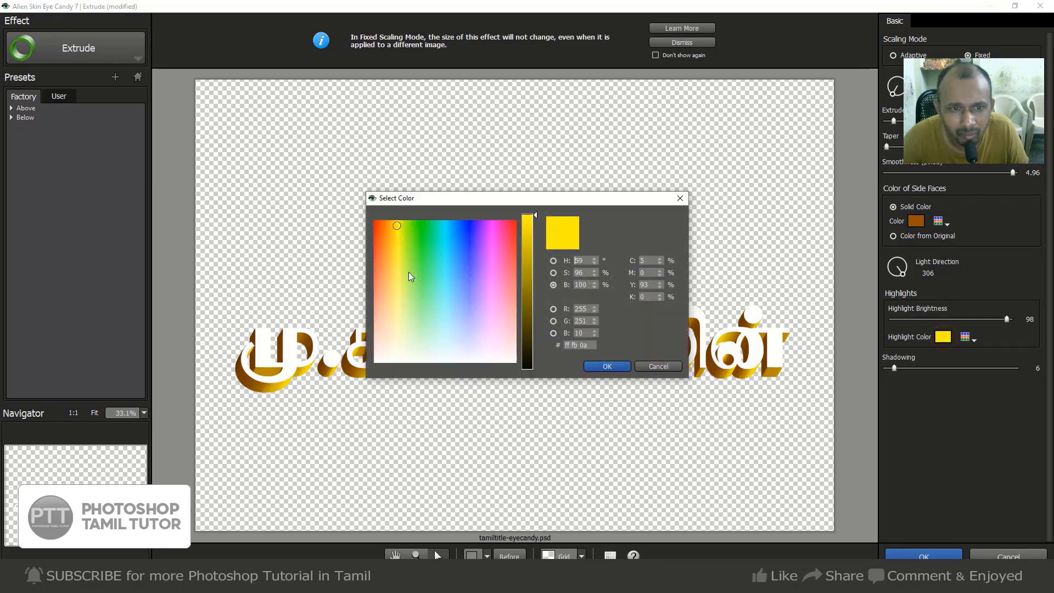
click(398, 229)
click(599, 368)
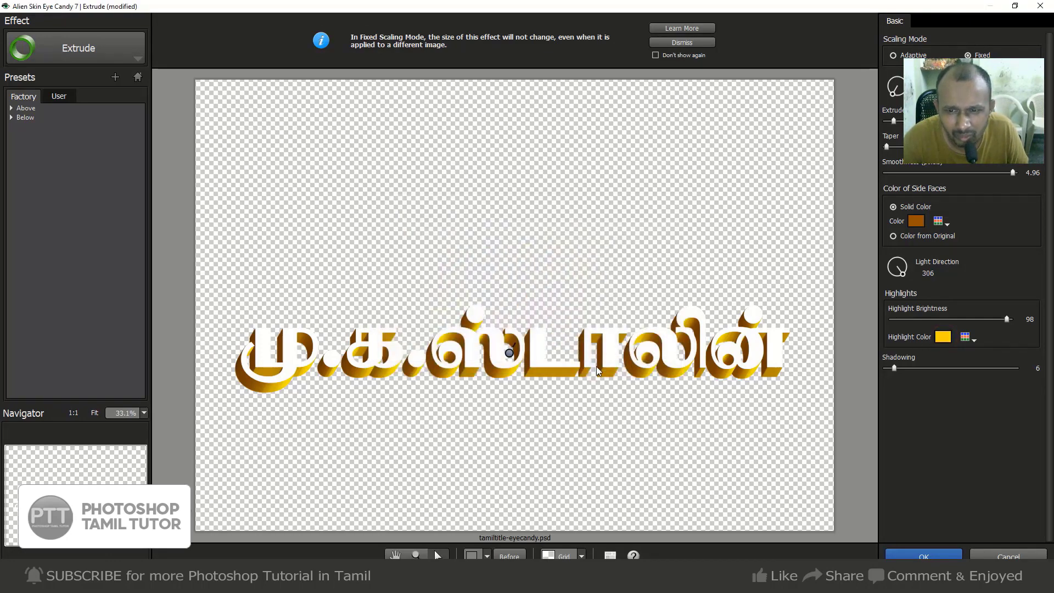
Change the side-face color to a dark reddish brown, set Shadowing to 0, and apply the Extrude effect.
click(917, 221)
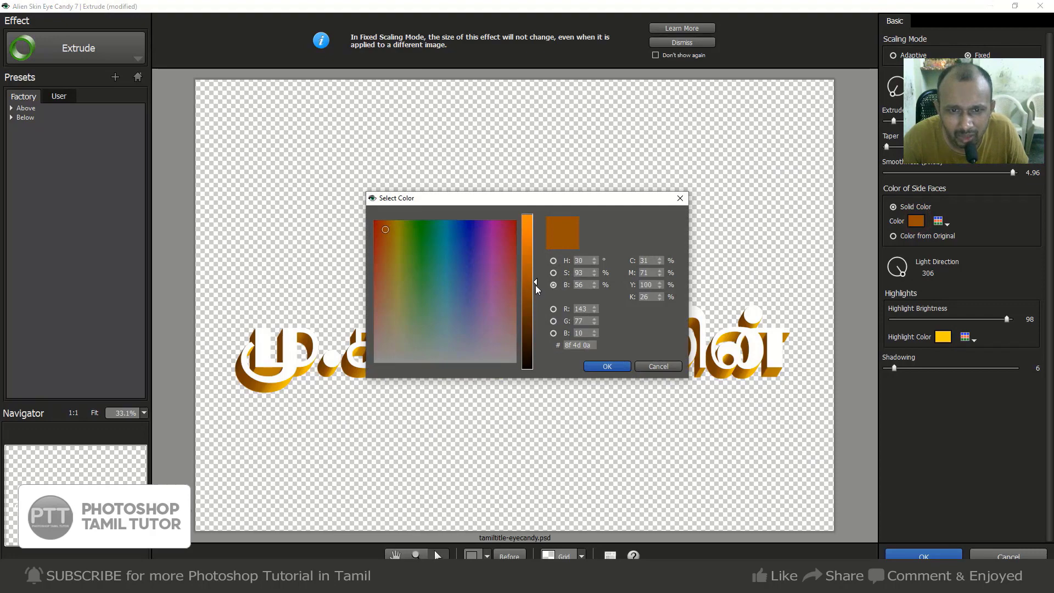
drag(537, 285, 537, 302)
drag(379, 234, 380, 224)
click(601, 366)
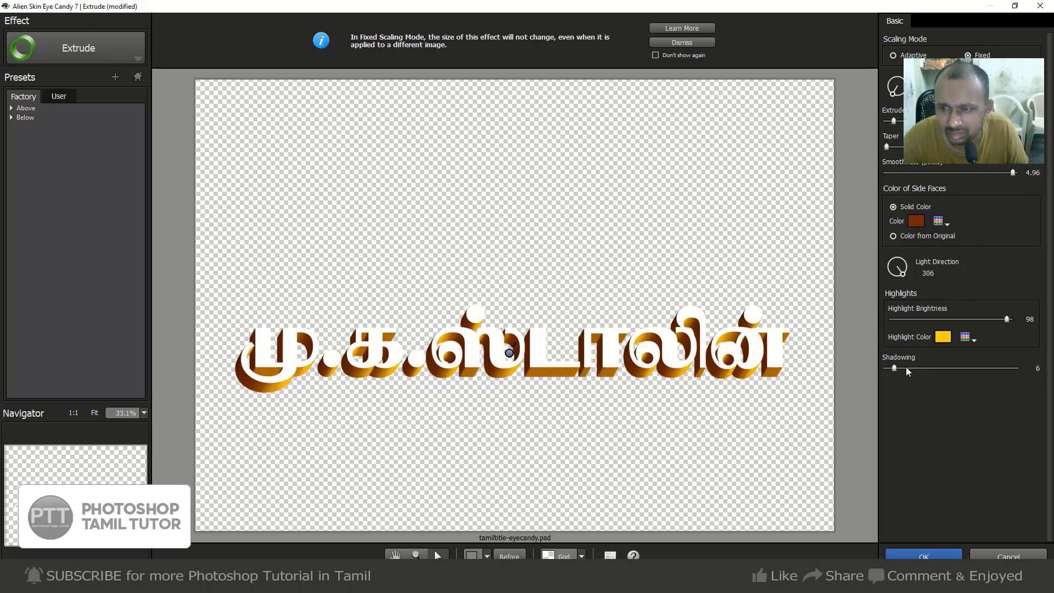
drag(897, 369, 887, 368)
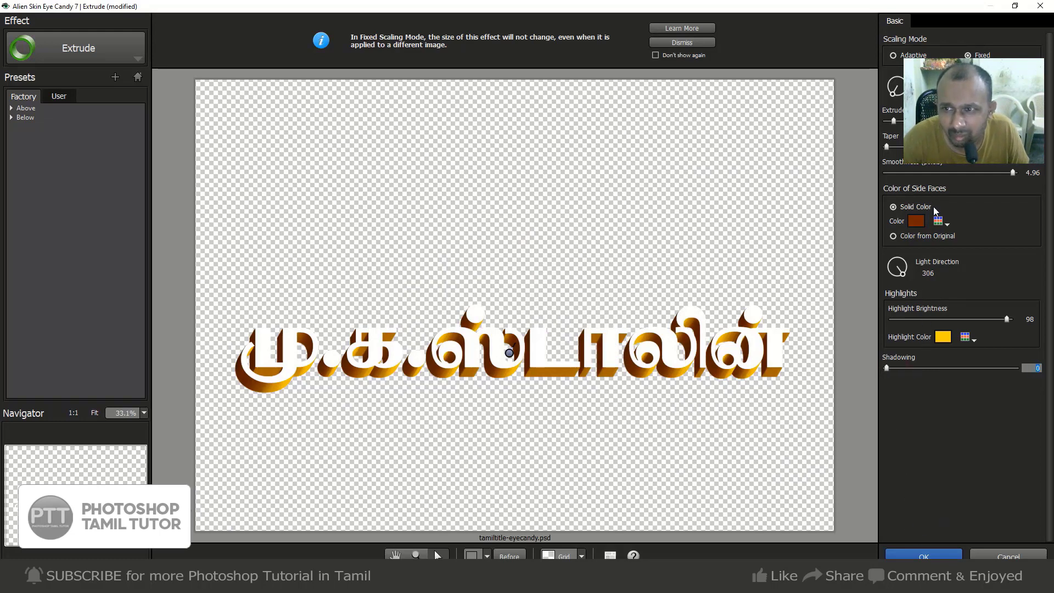
click(924, 557)
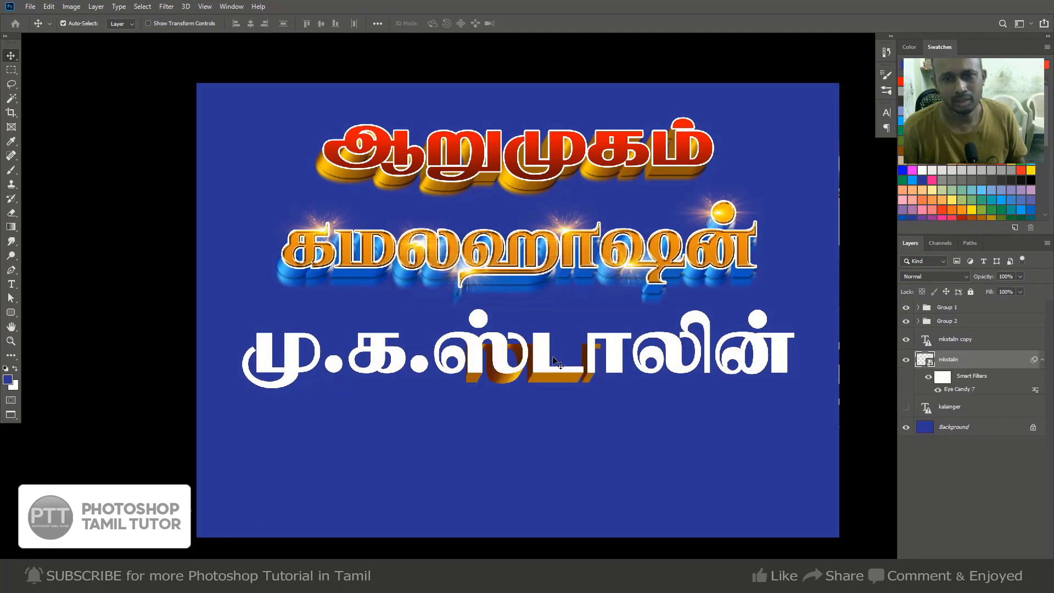
Start a Gradient Overlay on the mkstalin copy text layer and set the gradient's 100% color stop to red ff0000.
ctrl+click(496, 379)
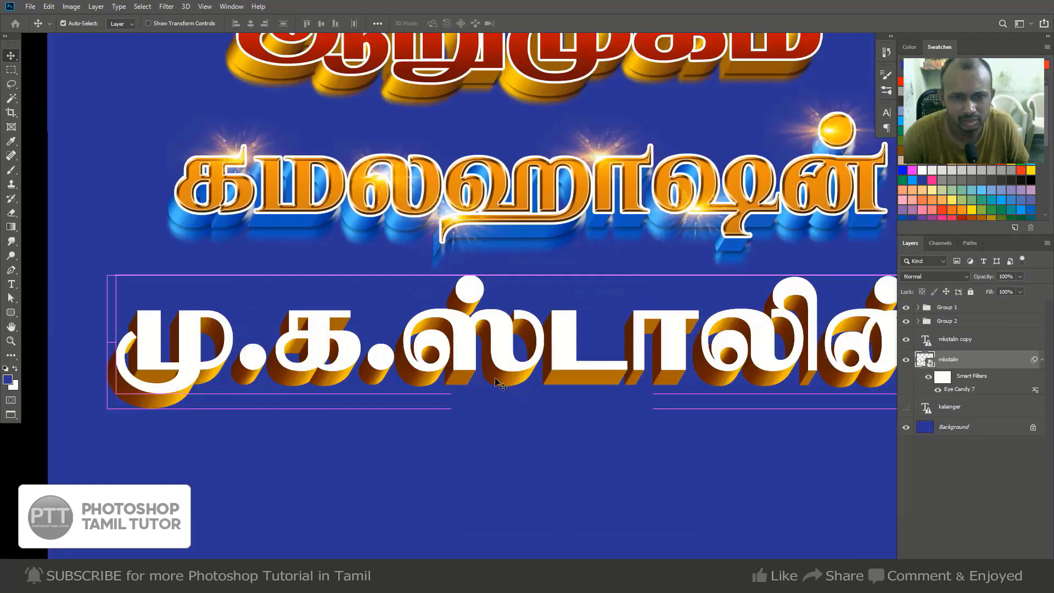
click(949, 346)
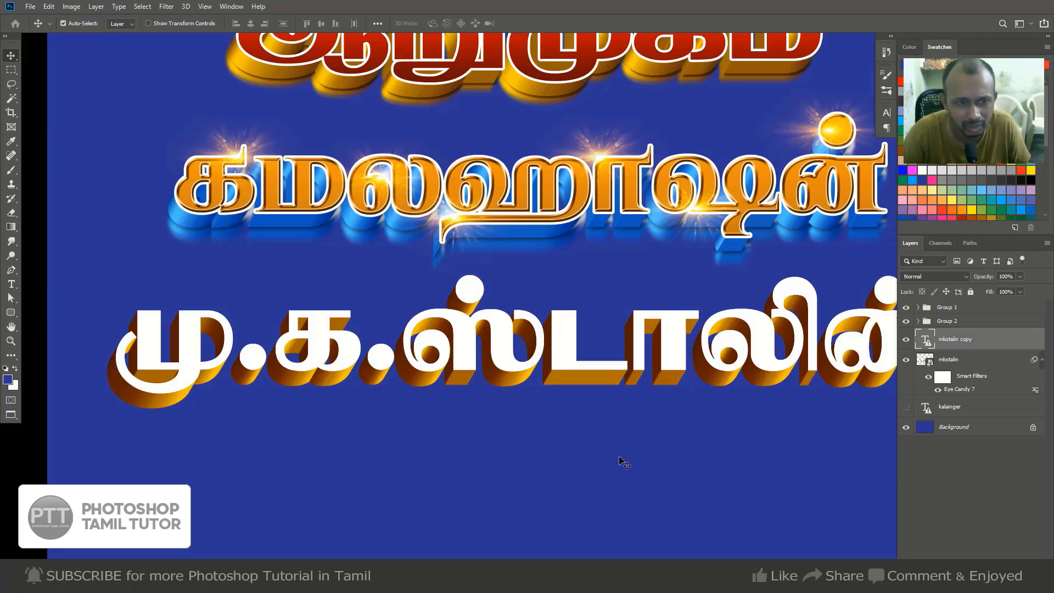
key(alt+l)
key(y)
key(Return)
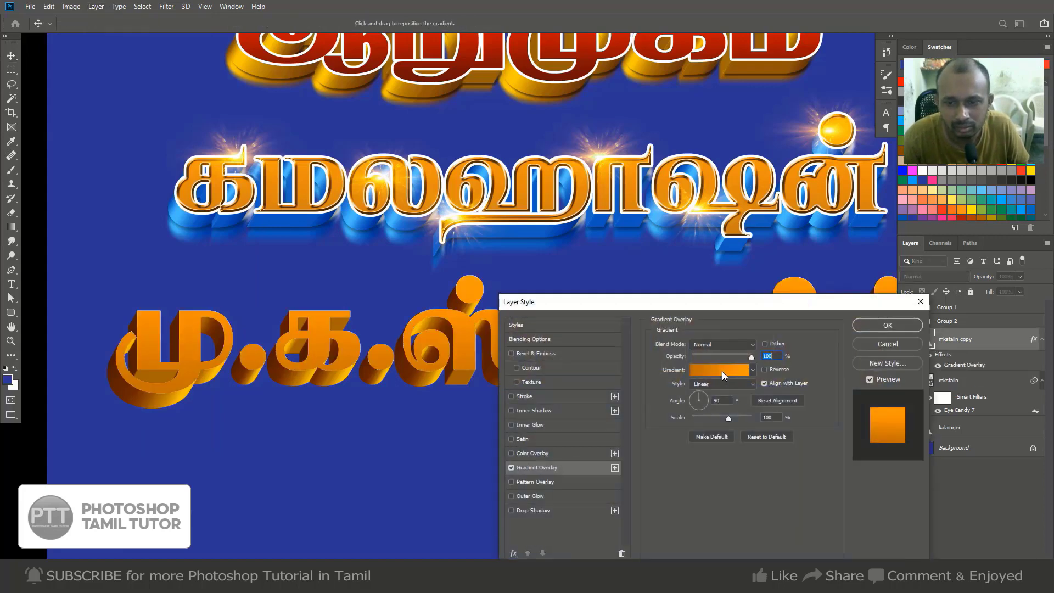
click(723, 371)
double_click(632, 287)
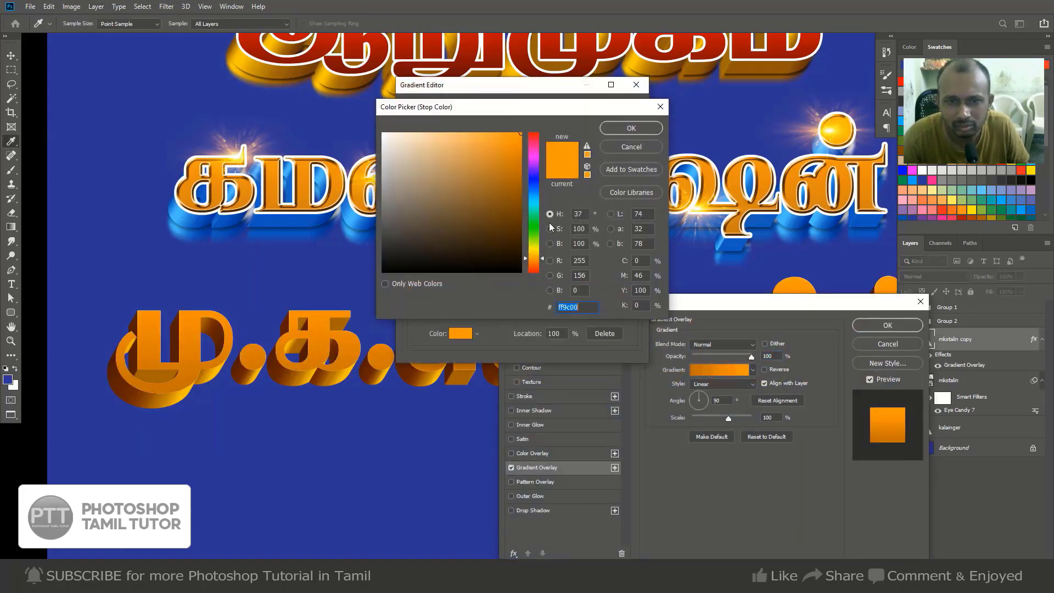
drag(531, 164, 542, 111)
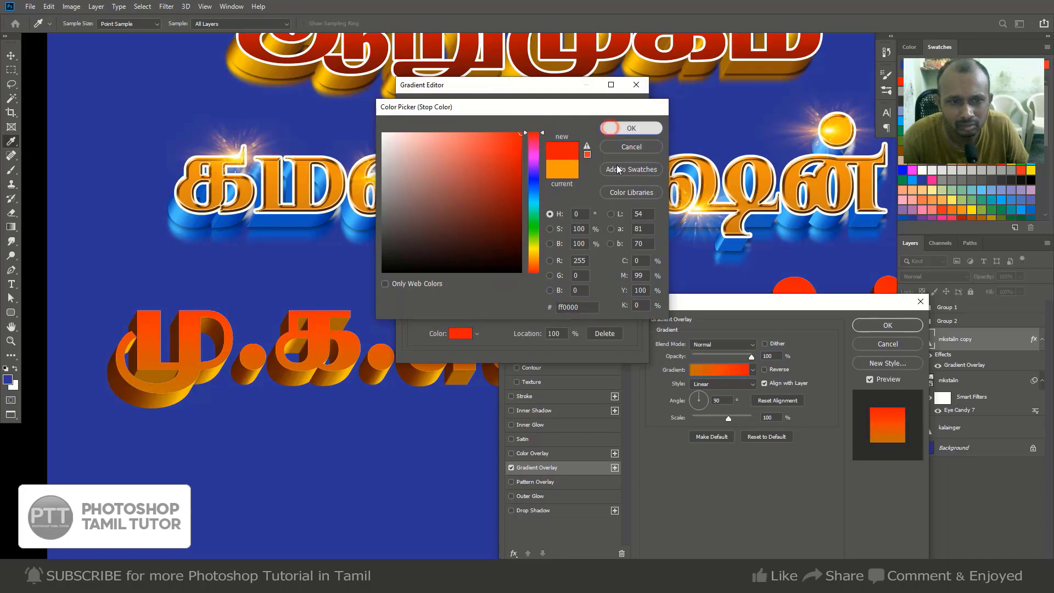
click(631, 128)
Set the gradient's 0% color stop to black and accept the edited gradient.
double_click(411, 287)
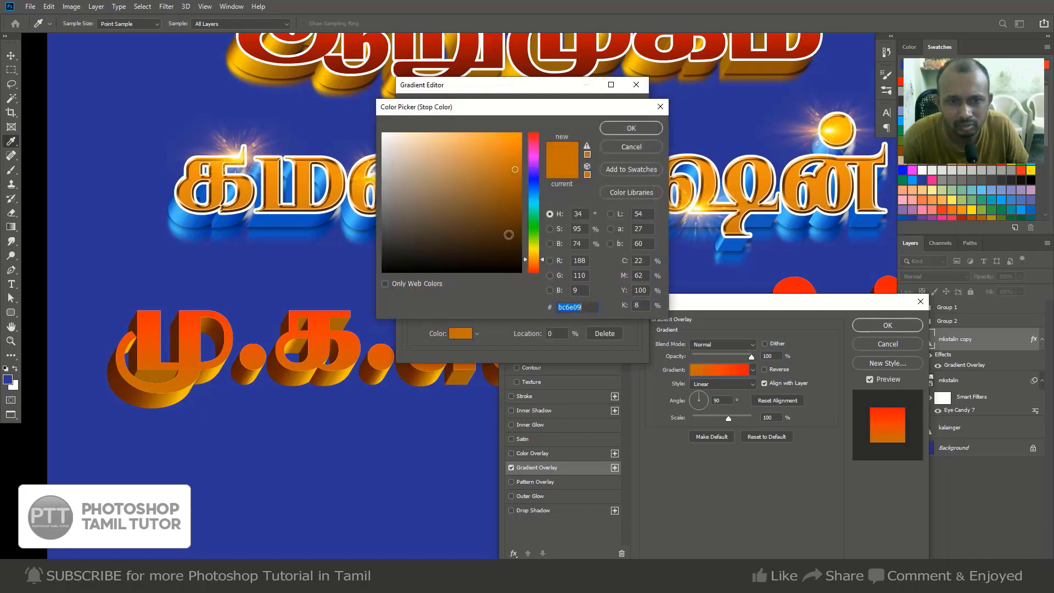
drag(494, 231, 527, 313)
click(632, 128)
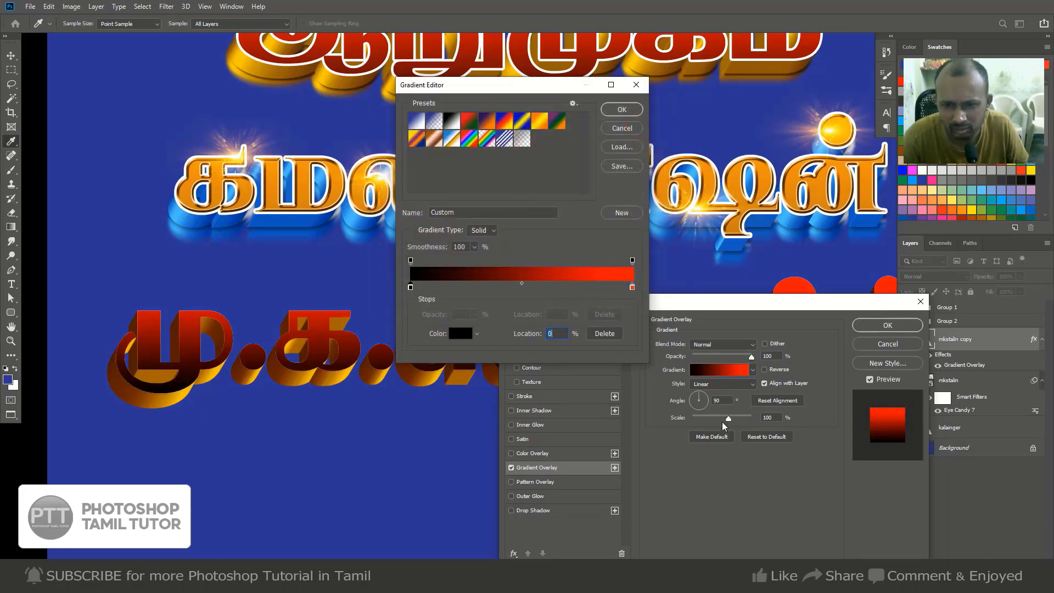
click(622, 110)
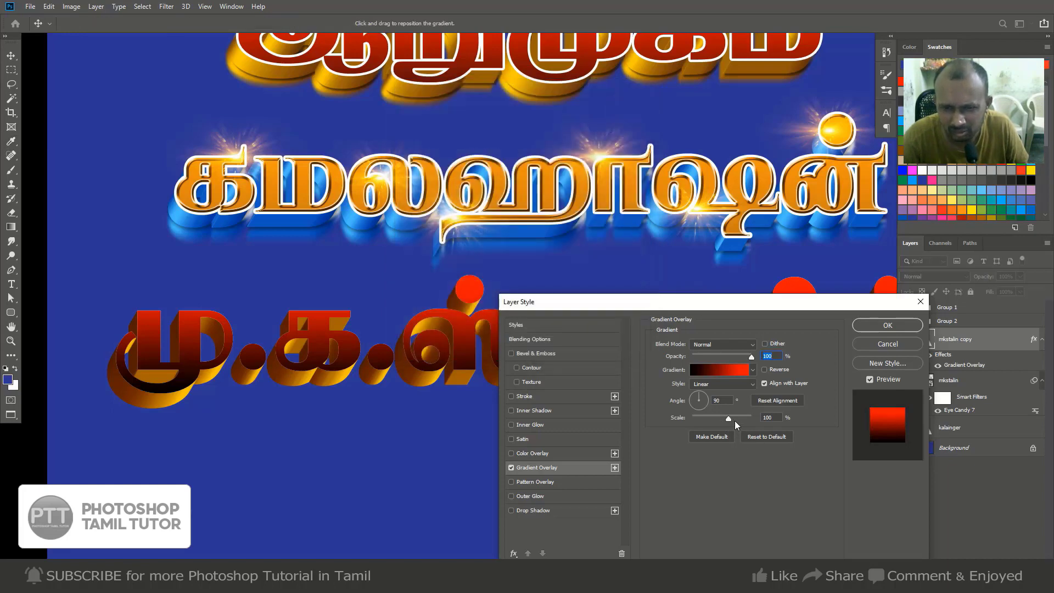
Try a 72% gradient scale and the Radial and Reflected styles, and return the style to Linear.
mouse_move(729, 419)
mouse_down()
mouse_move(705, 423)
mouse_move(715, 422)
mouse_up()
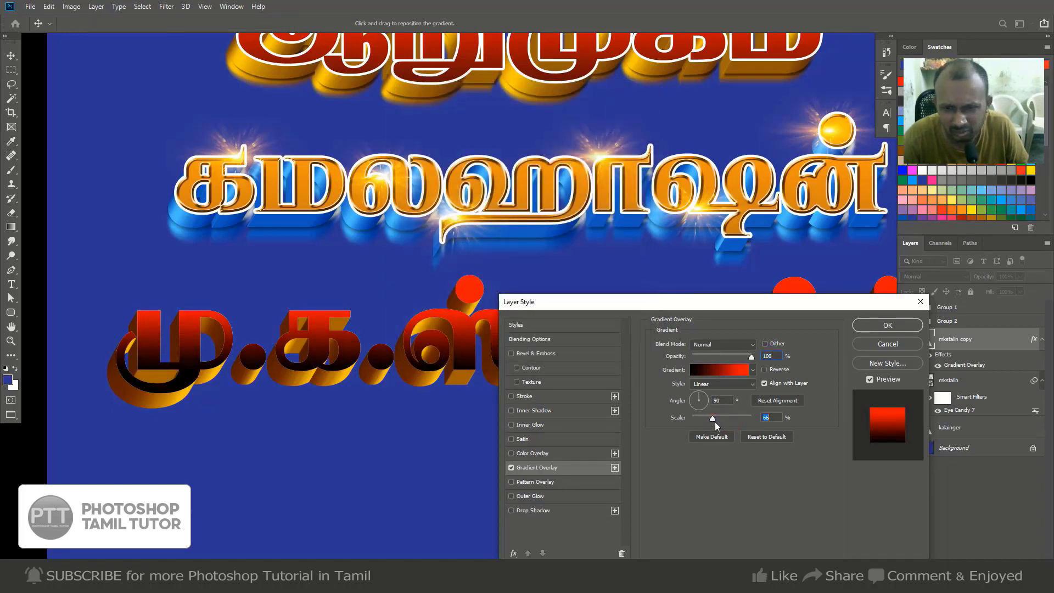
click(722, 383)
click(714, 403)
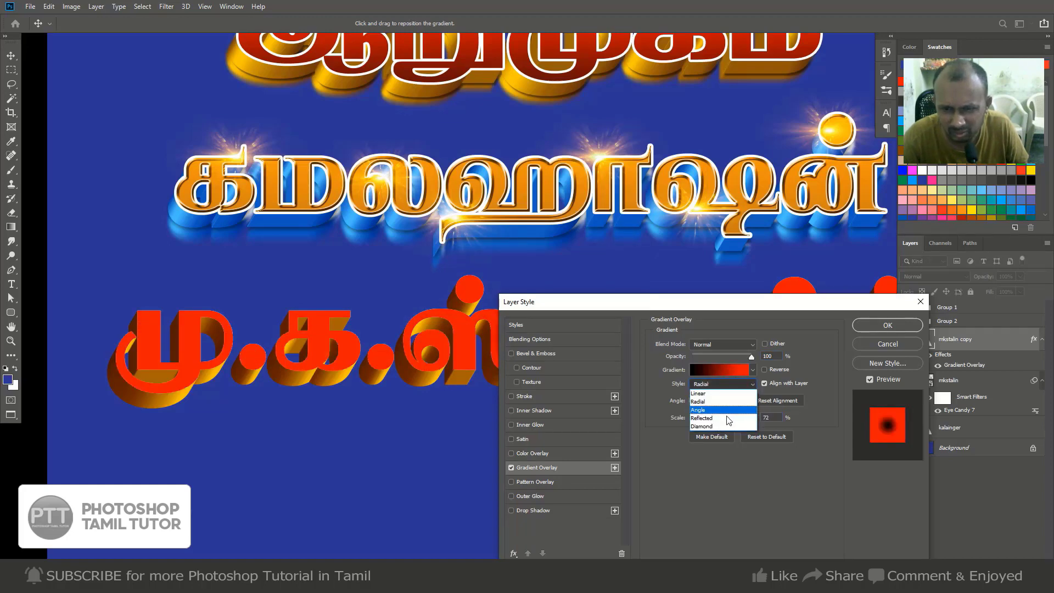
click(726, 419)
click(739, 385)
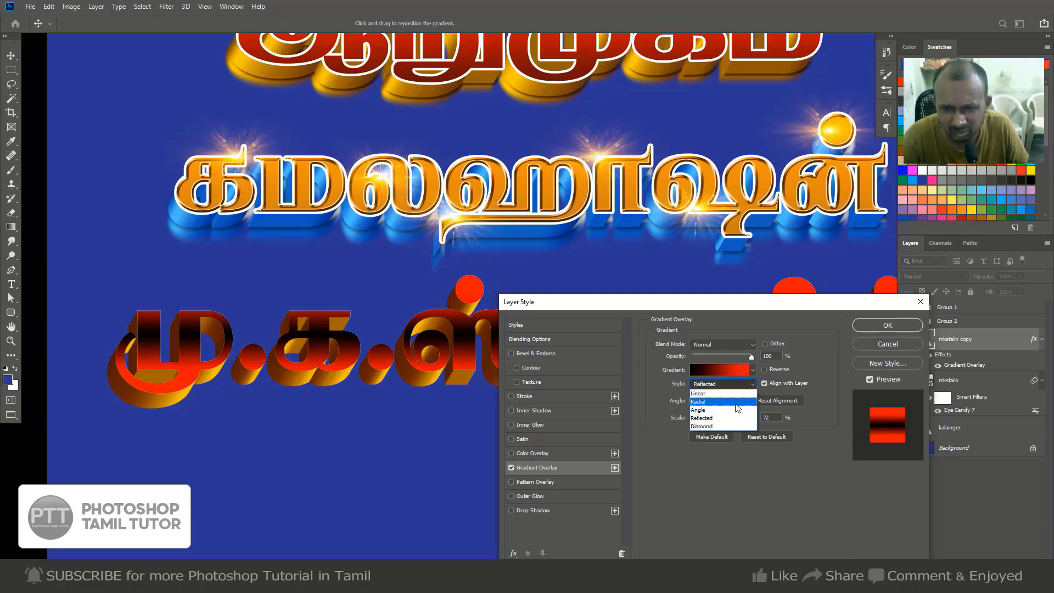
click(724, 393)
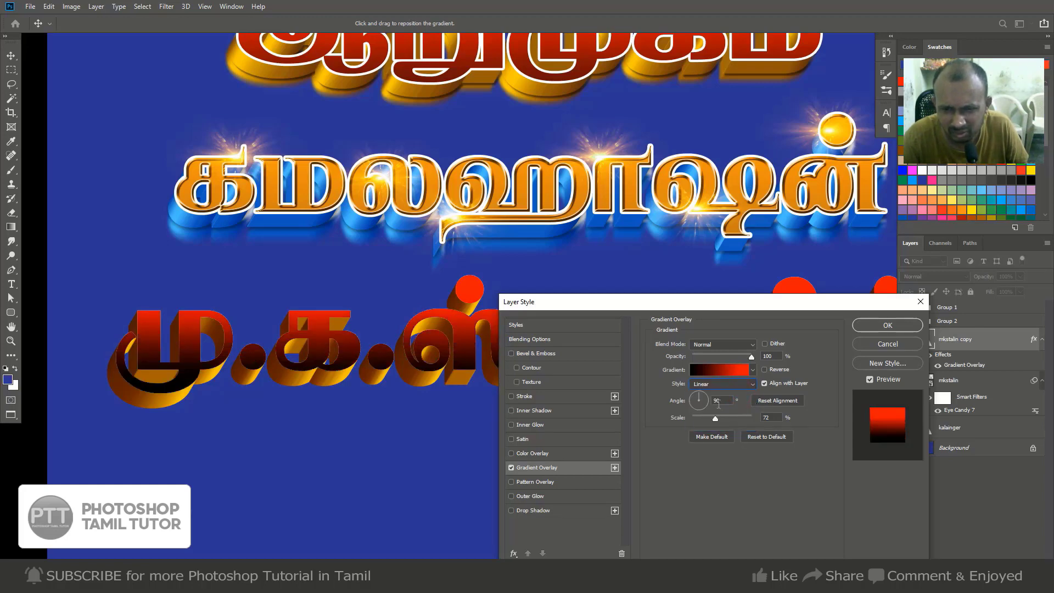
Set the Gradient Overlay's scale to 10% and shift the red-to-black transition slightly lower on the letters.
drag(716, 418, 683, 421)
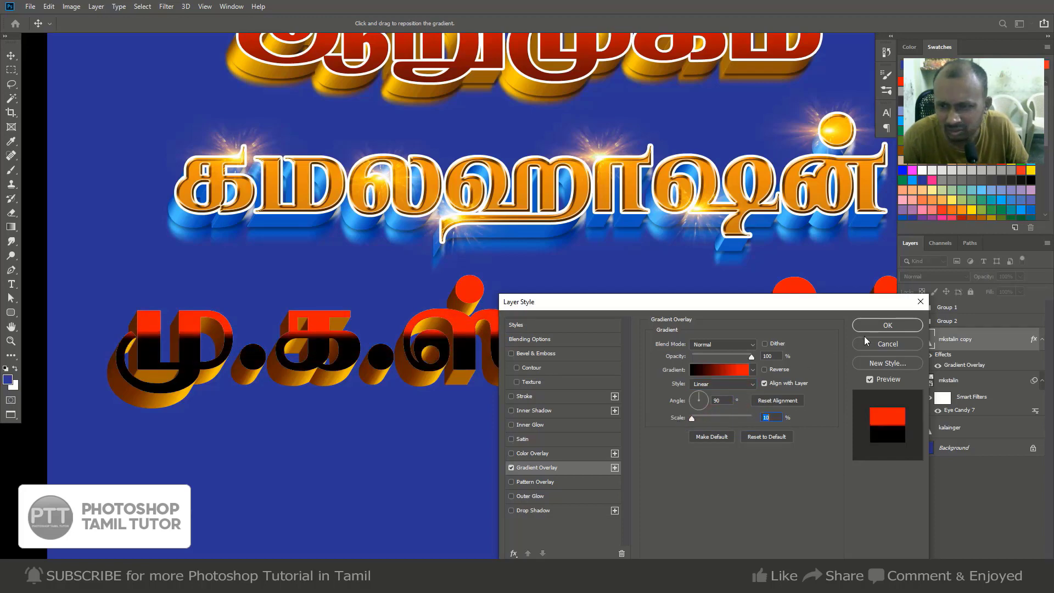
drag(637, 302, 799, 310)
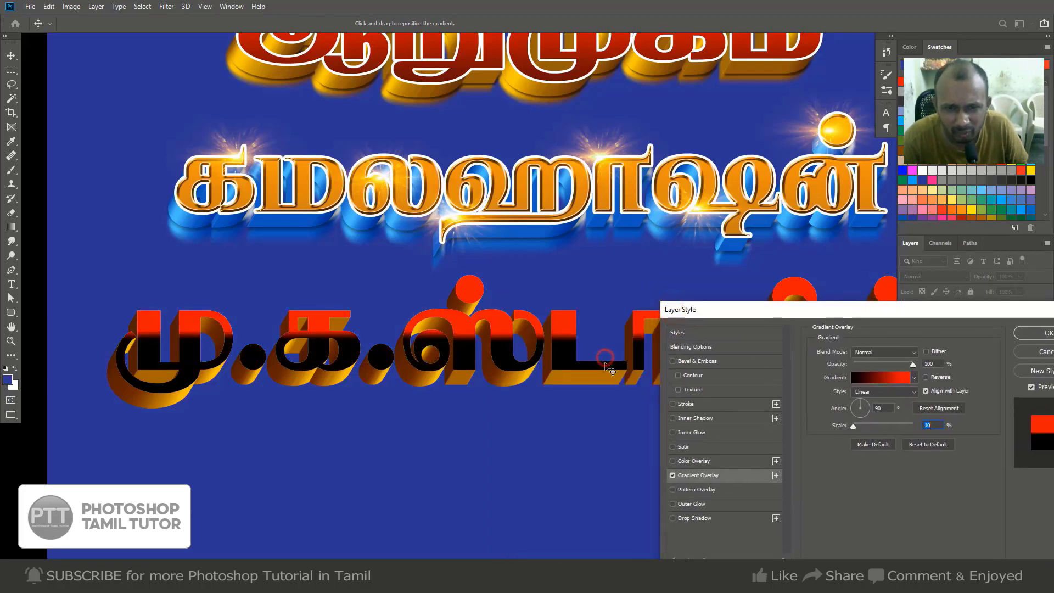
drag(605, 364, 644, 408)
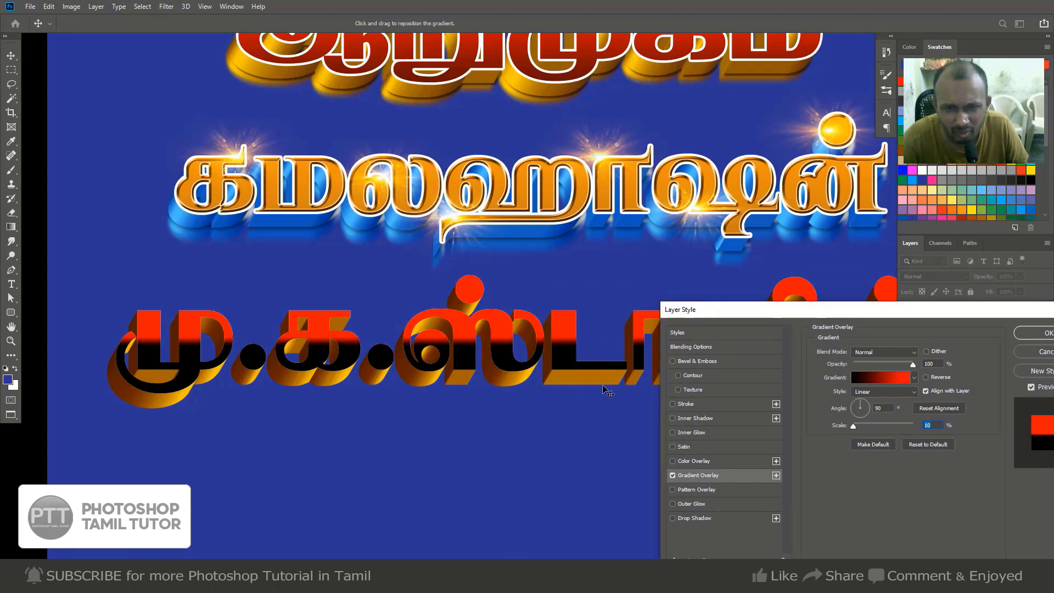
Add a white 13 px outside Stroke to the mkstalin copy text and apply the layer style.
click(730, 405)
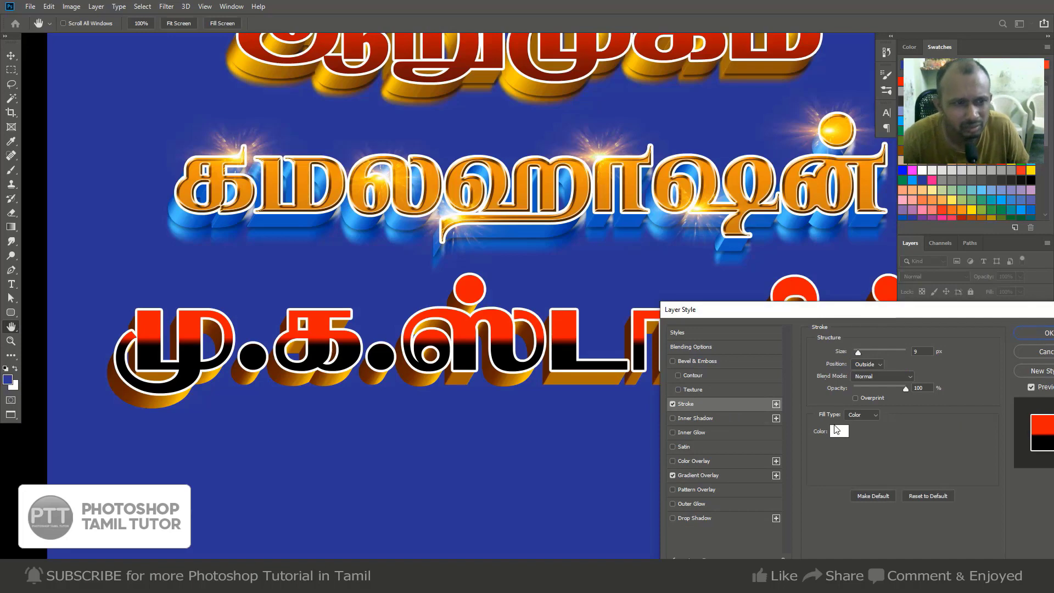
key(ctrl+minus)
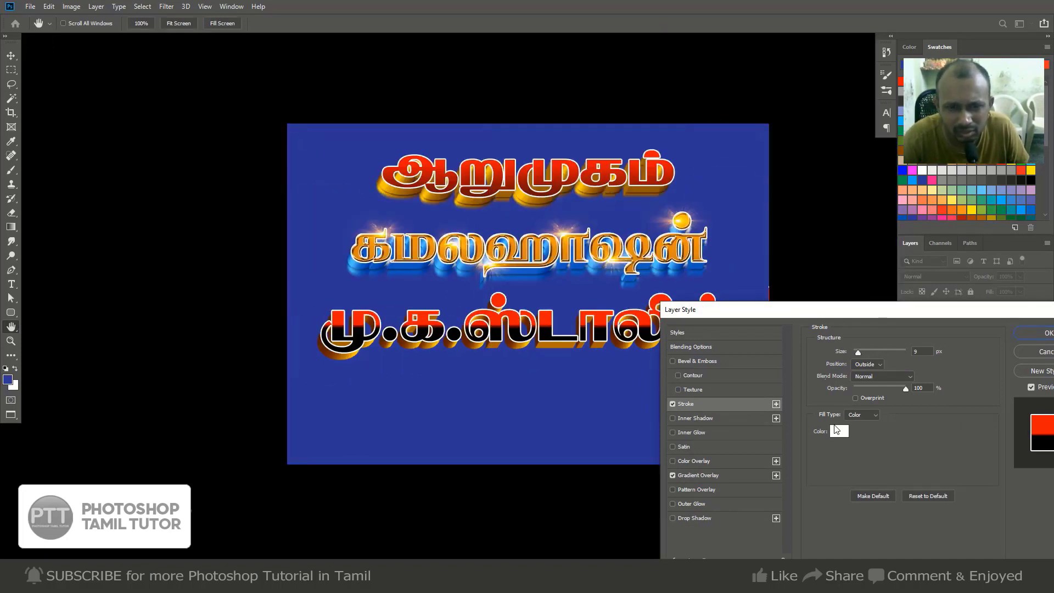
drag(859, 355, 861, 354)
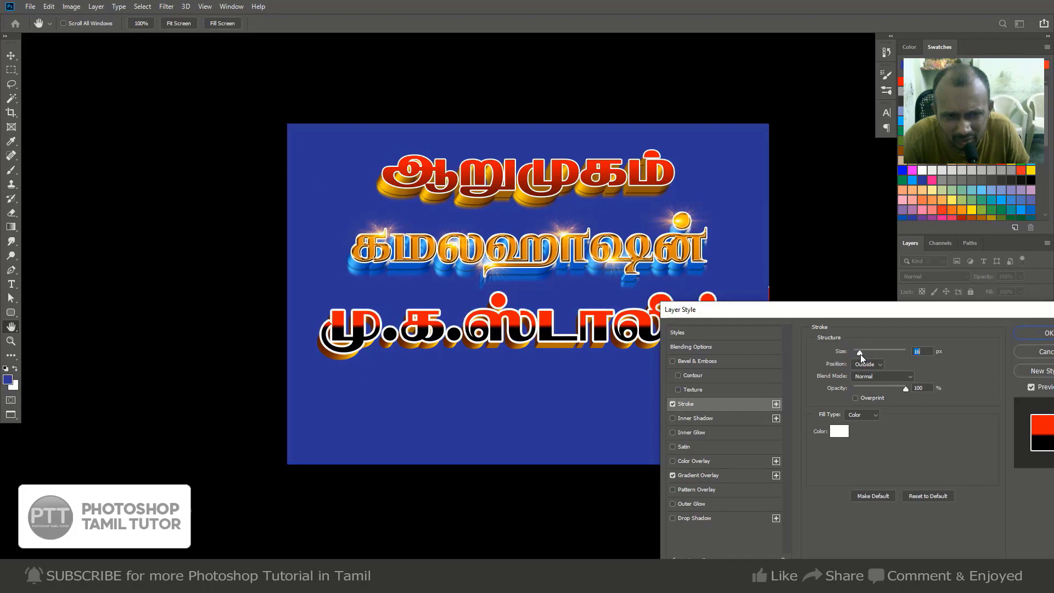
drag(861, 354, 860, 354)
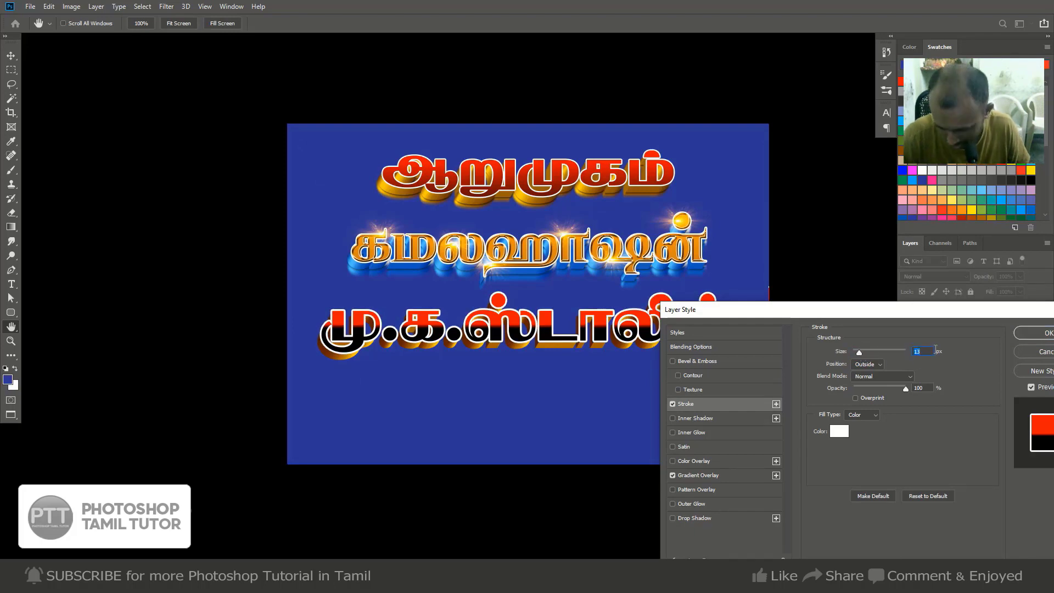
key(Return)
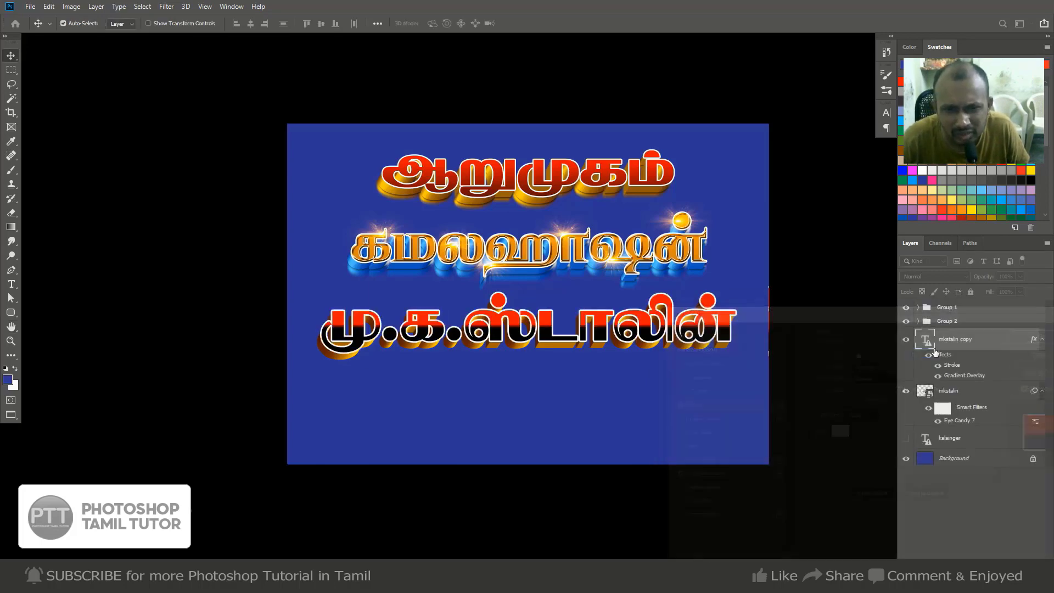
Brighten the mkstalin extrusion layer with Levels, using a midtone input of 1.35 and a white input of 193.
scroll(605, 365, up, 2)
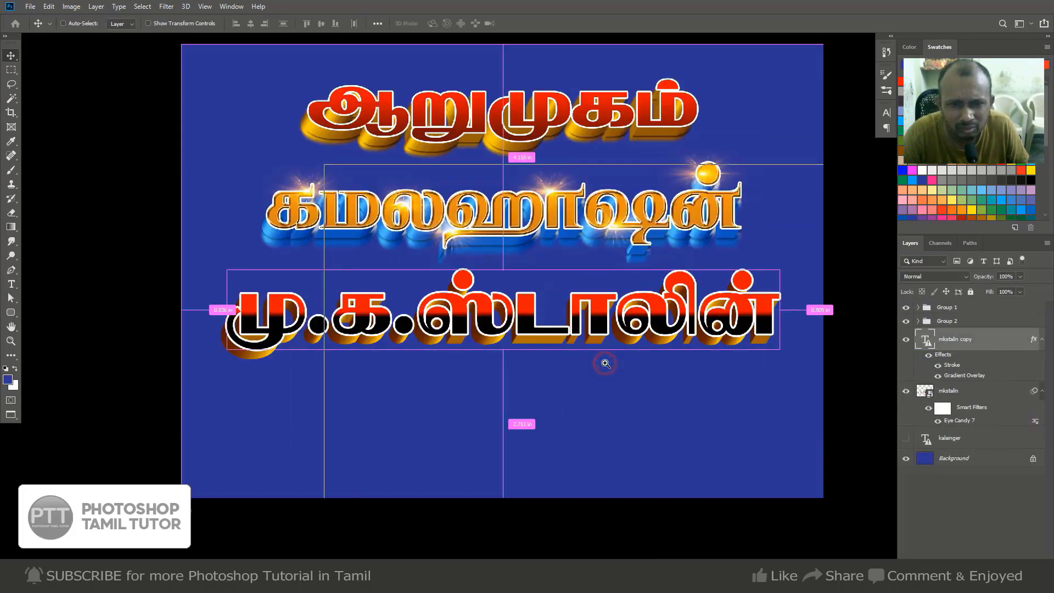
drag(489, 354, 512, 358)
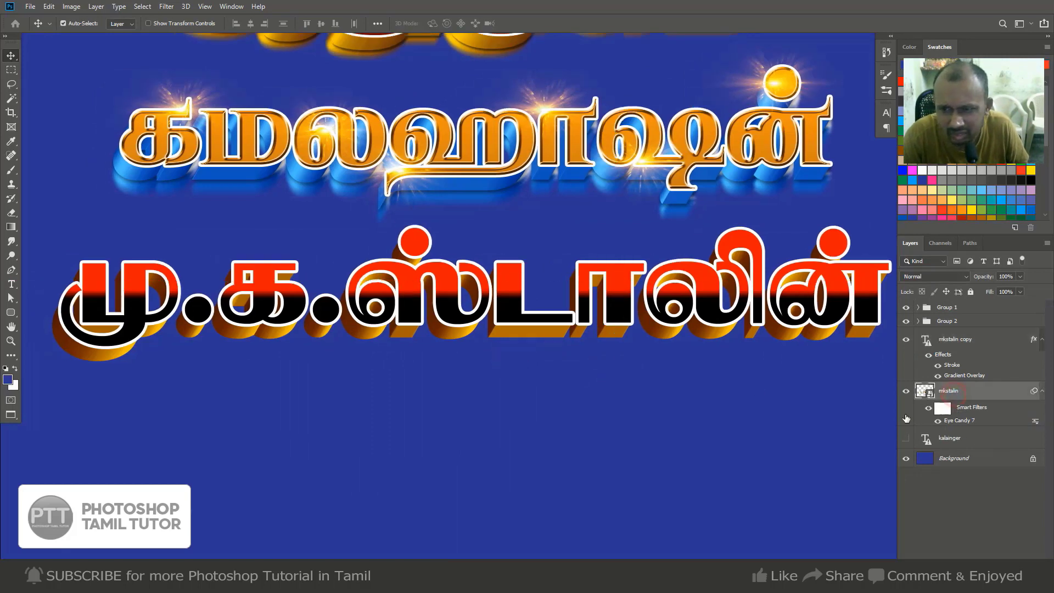
click(949, 391)
key(ctrl+l)
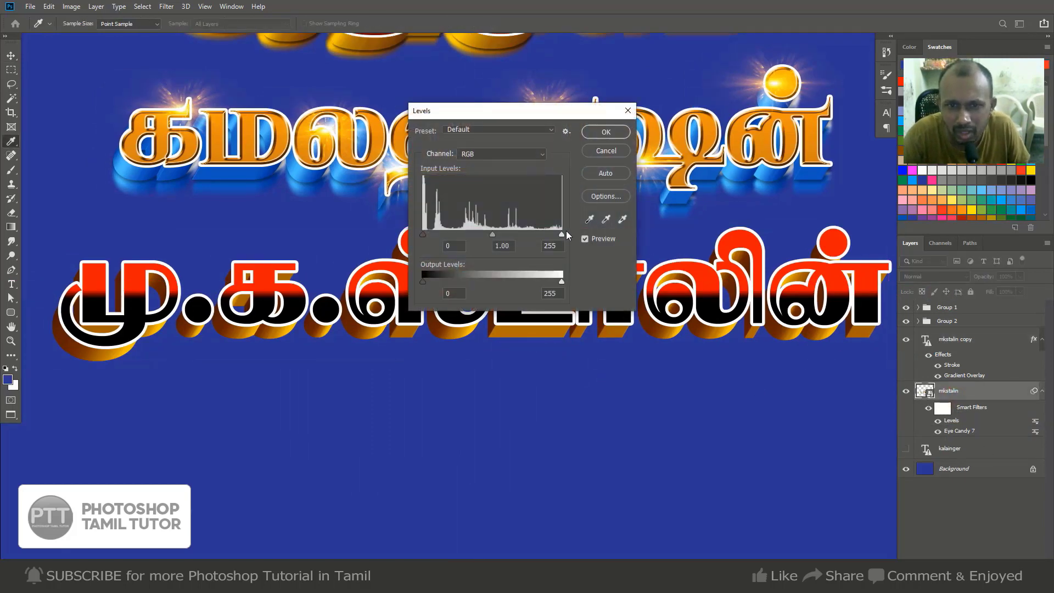
drag(549, 235, 464, 235)
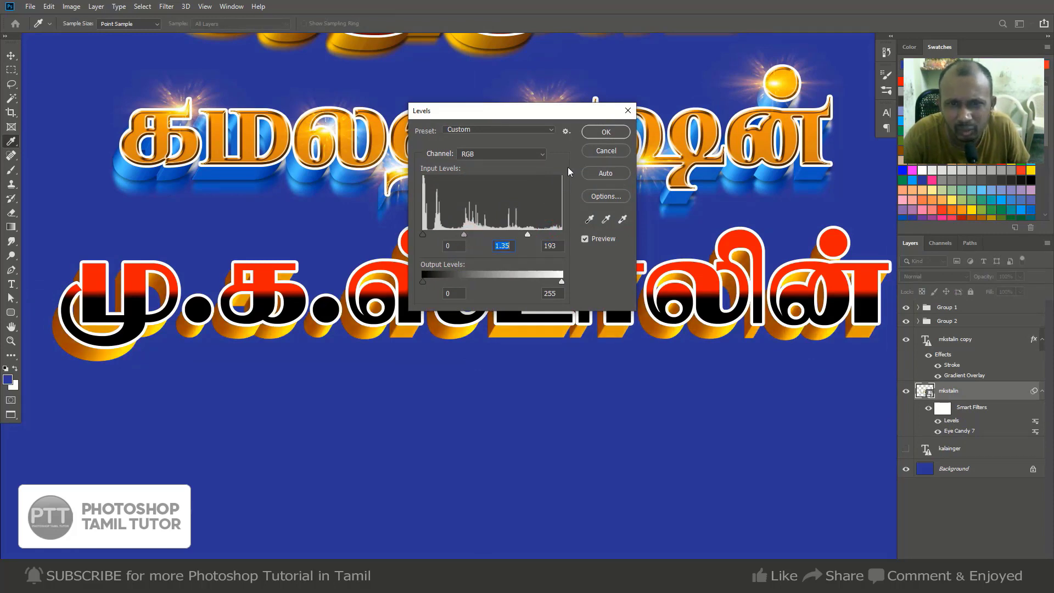
click(606, 133)
Duplicate the mkstalin smart object and give the copy a black Drop Shadow with 9 px distance and 16 px size.
key(ctrl+j)
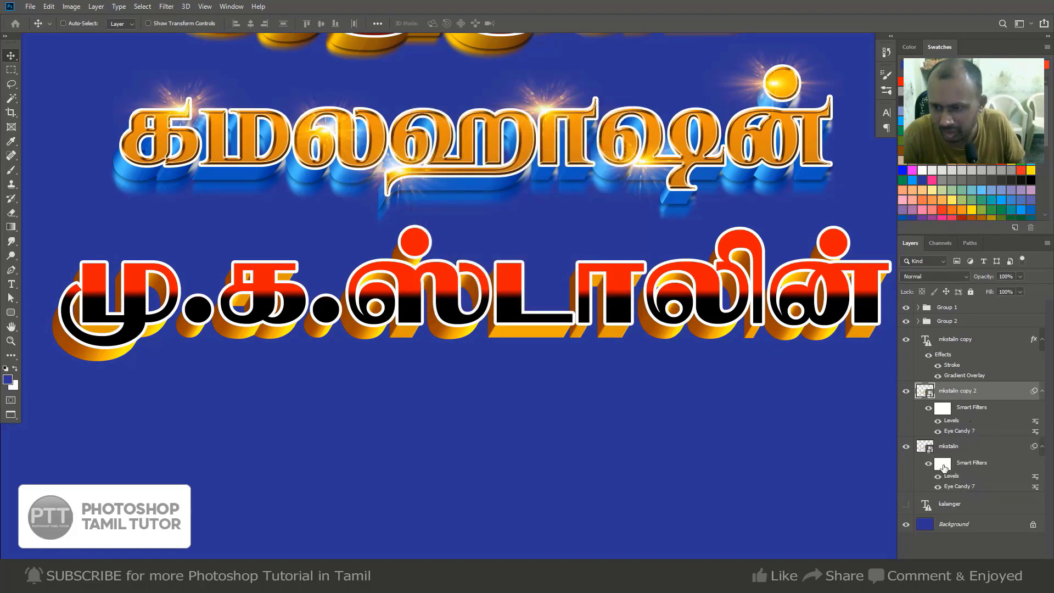
click(959, 449)
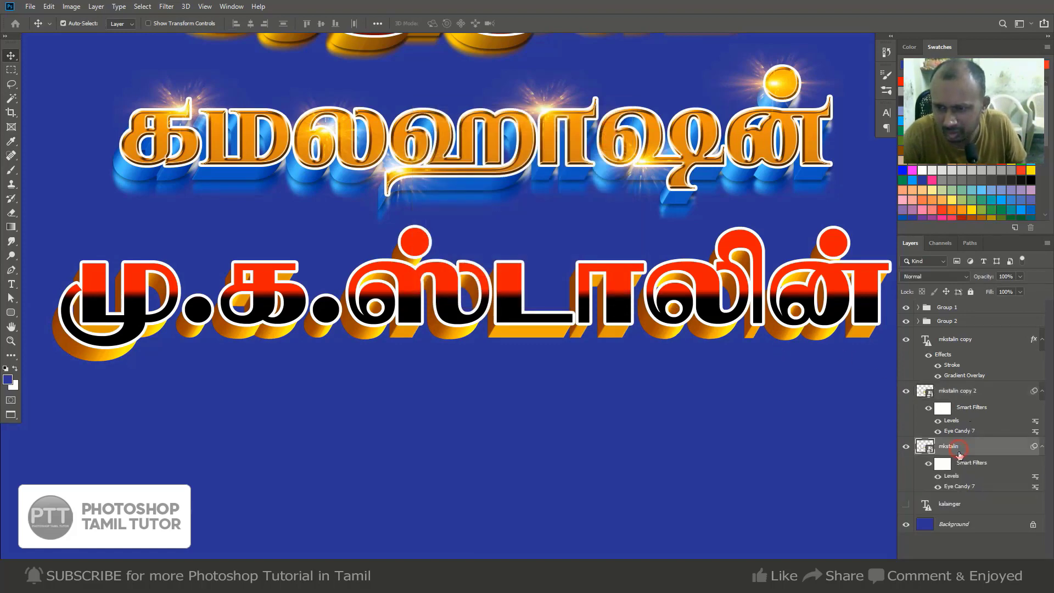
double_click(971, 391)
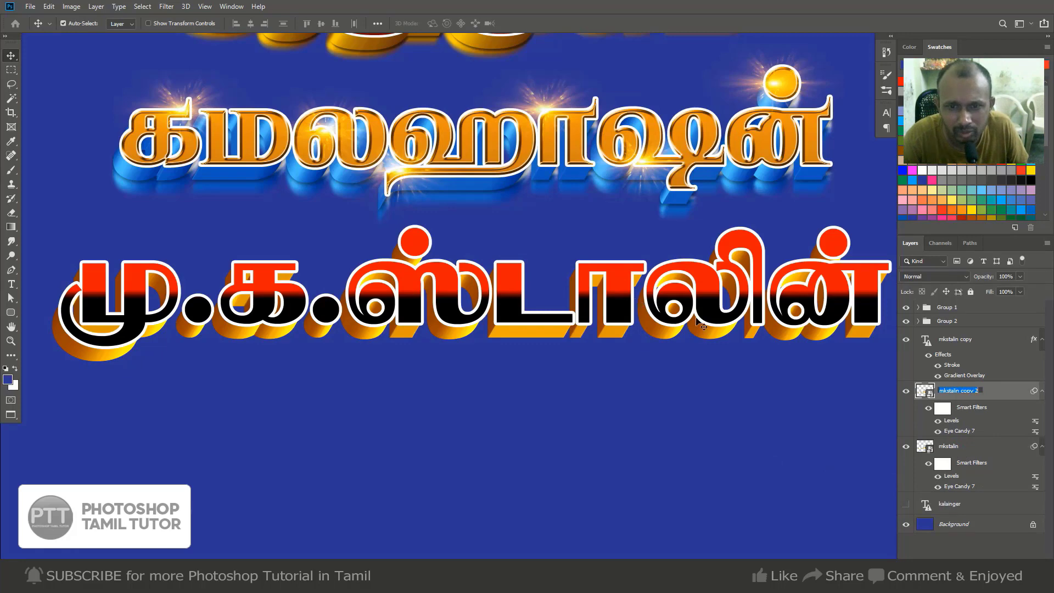
click(1003, 406)
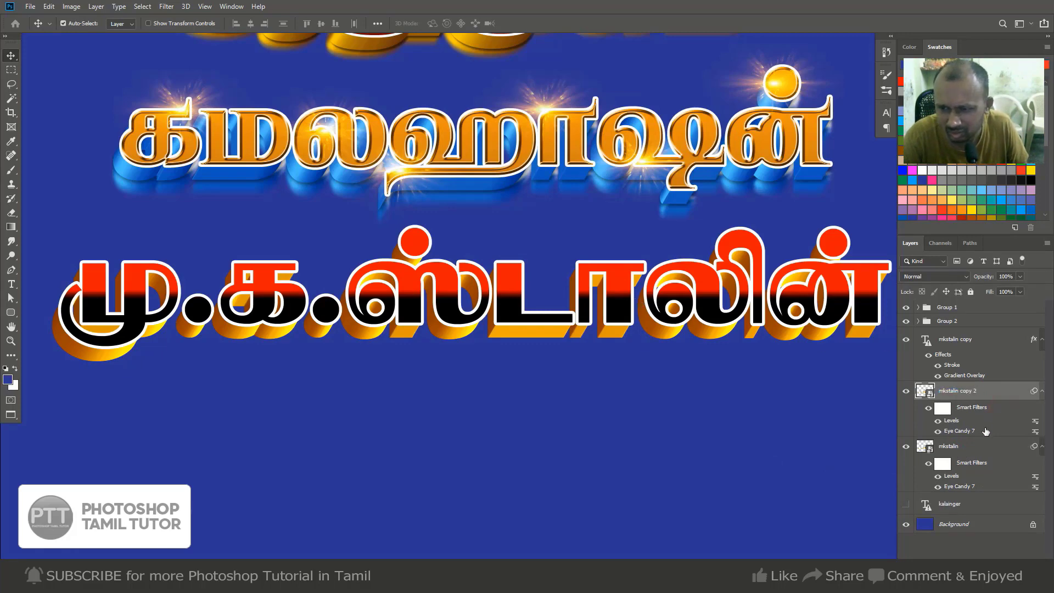
key(alt+l)
key(y)
key(d)
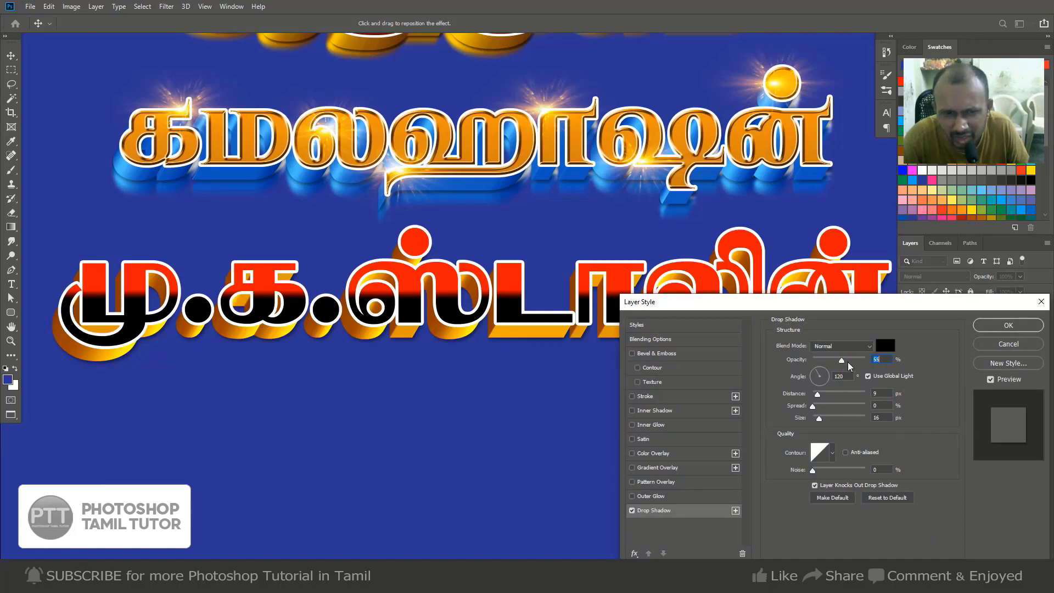
click(999, 327)
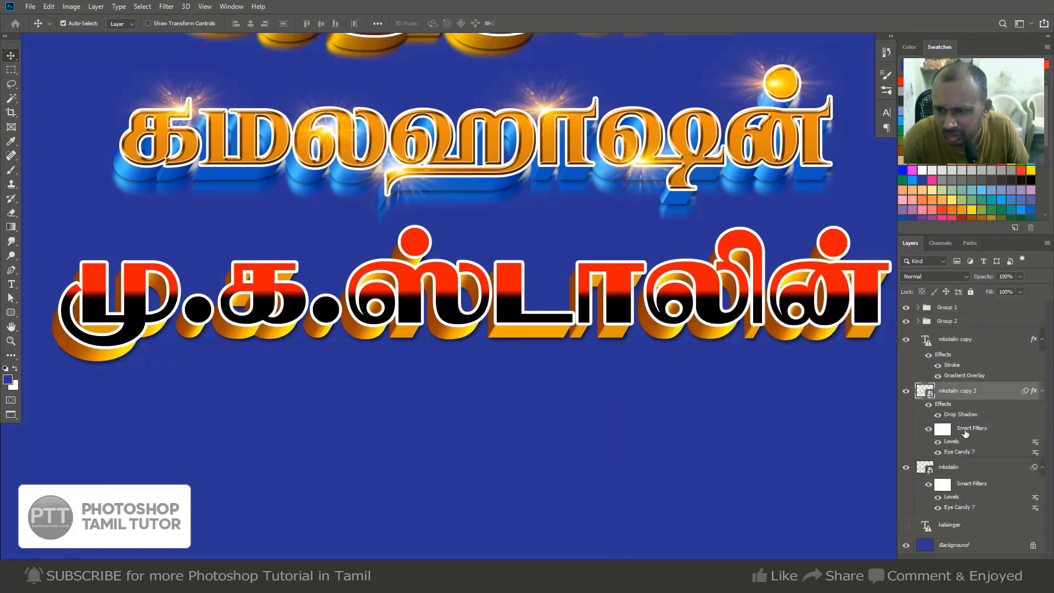
Offset the original mkstalin extrusion layer slightly down and to the left and apply a Gaussian Blur with a 5.2 pixel radius.
click(963, 467)
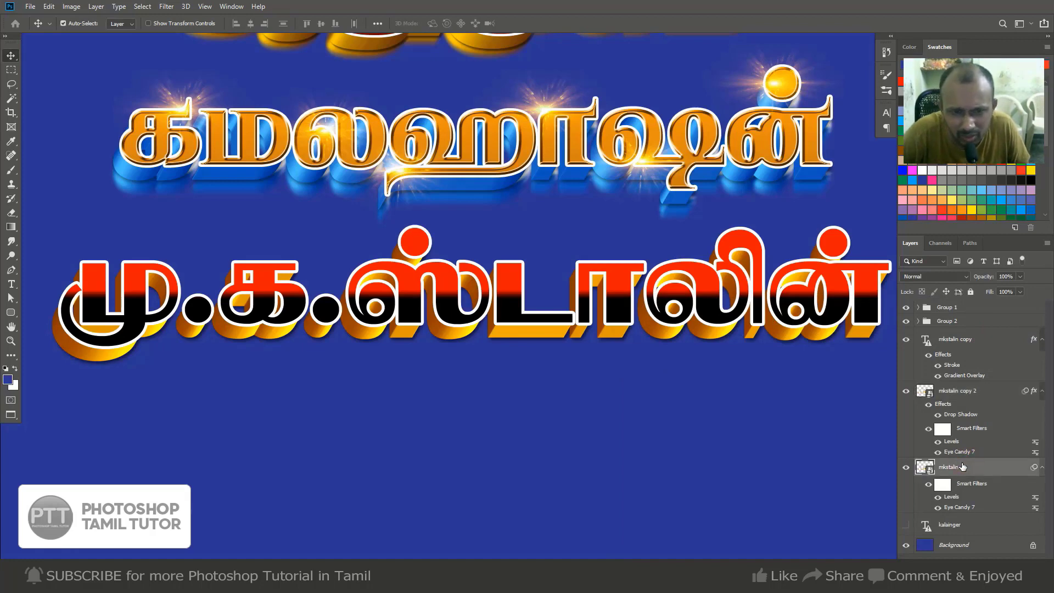
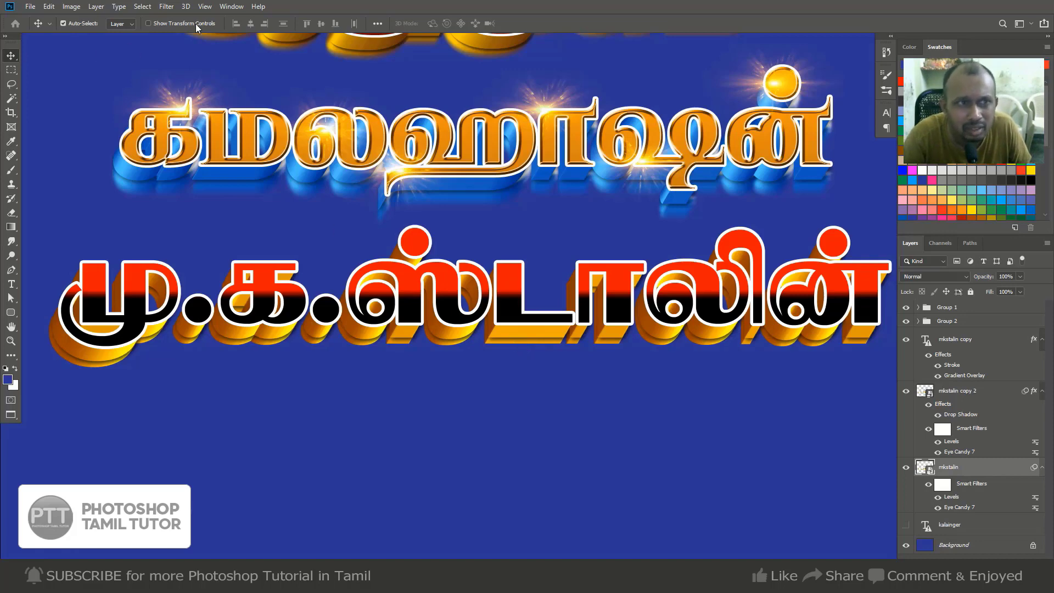
click(167, 6)
mouse_move(231, 136)
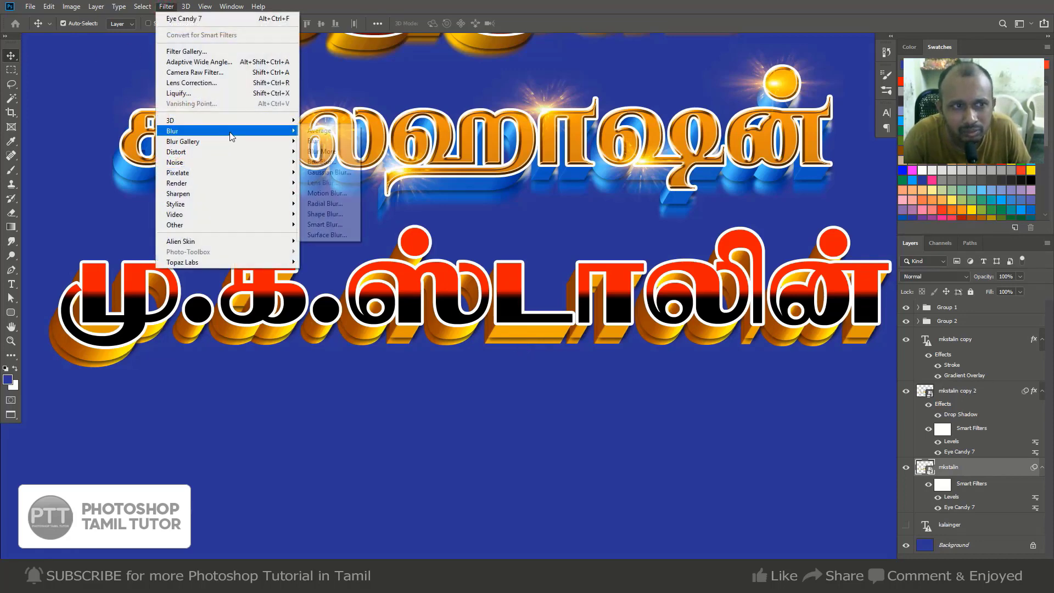
click(329, 172)
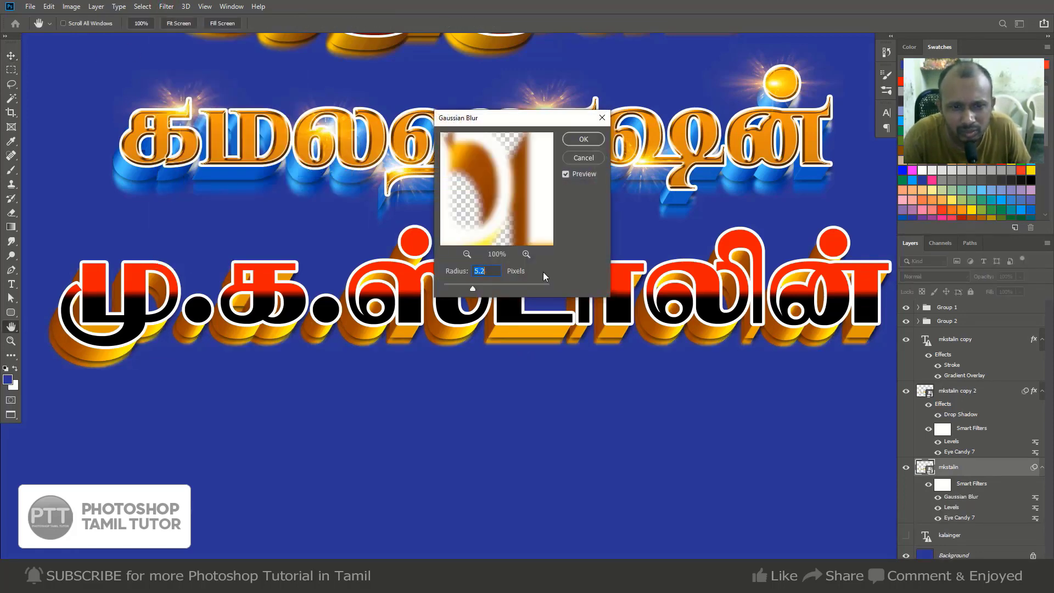
click(583, 139)
key(v)
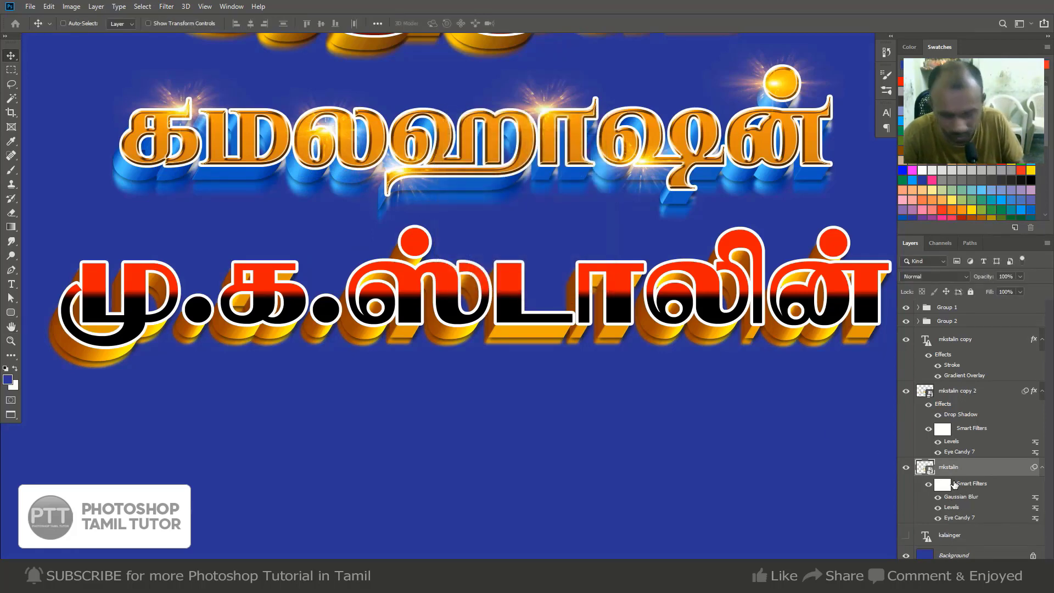
Duplicate the blurred mkstalin extrusion layer and set the bottommost mkstalin layer's opacity to 50%.
key(ctrl+j)
click(961, 534)
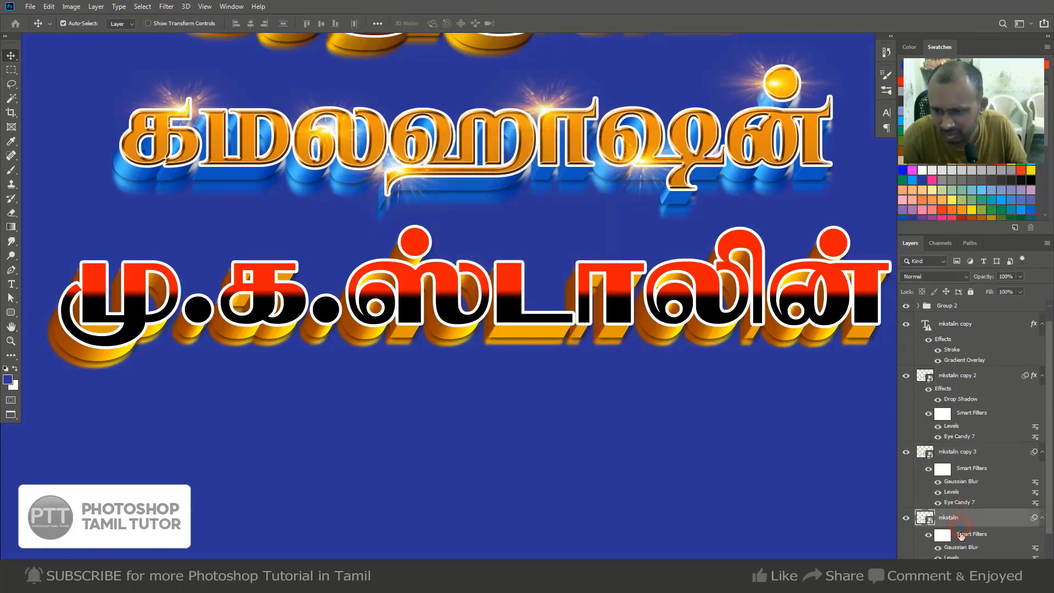
click(1020, 276)
drag(991, 289, 991, 288)
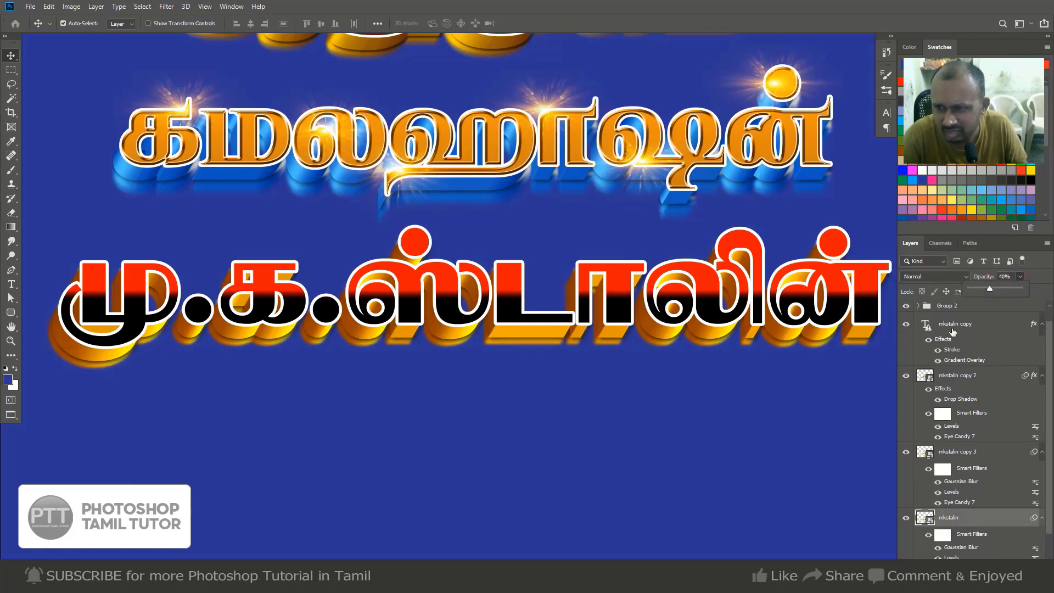
scroll(955, 332, down, 2)
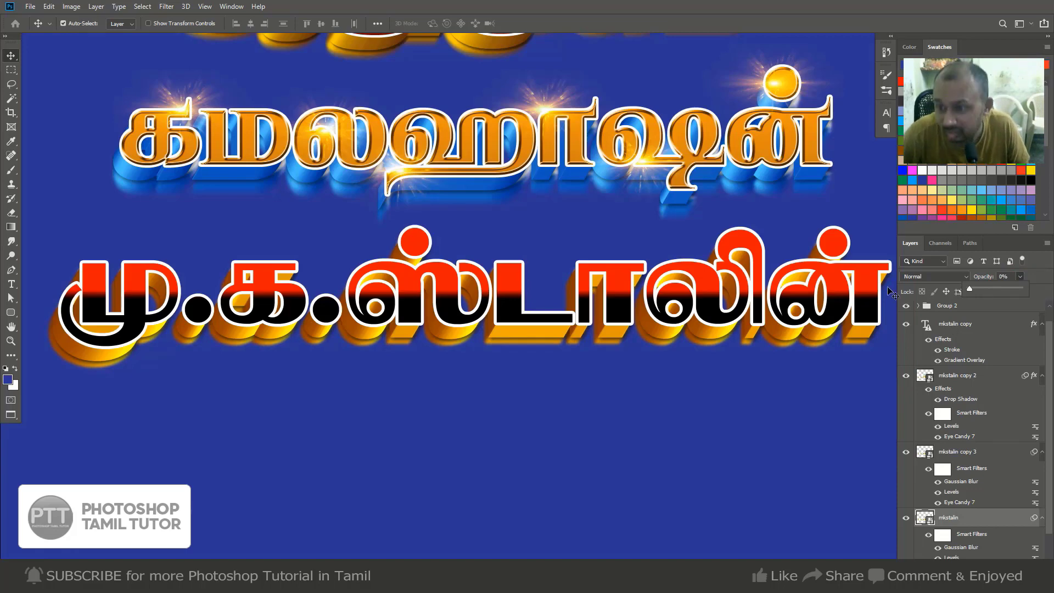
click(1005, 277)
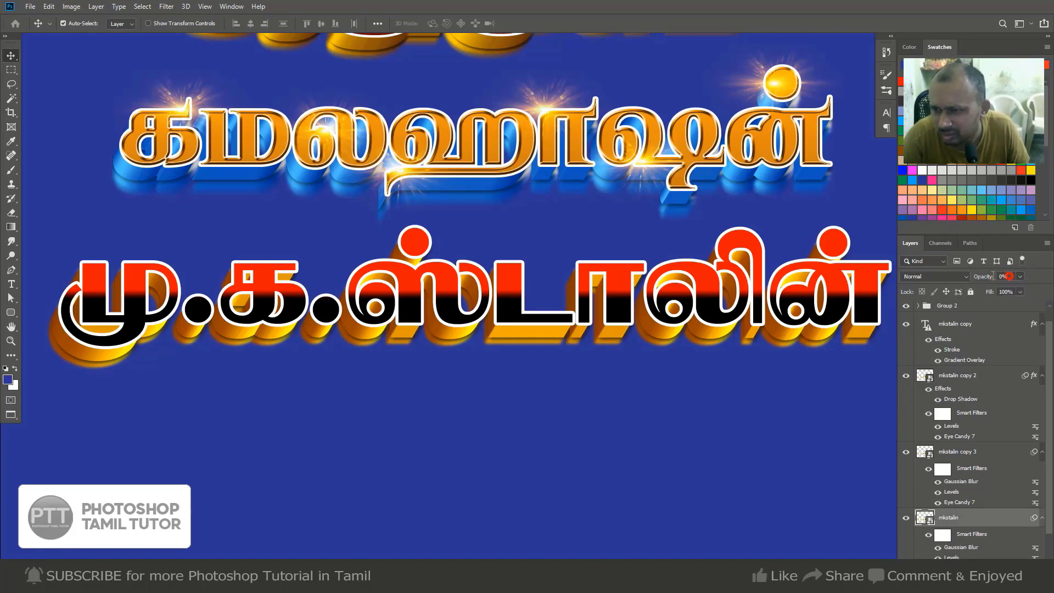
text(50)
key(Return)
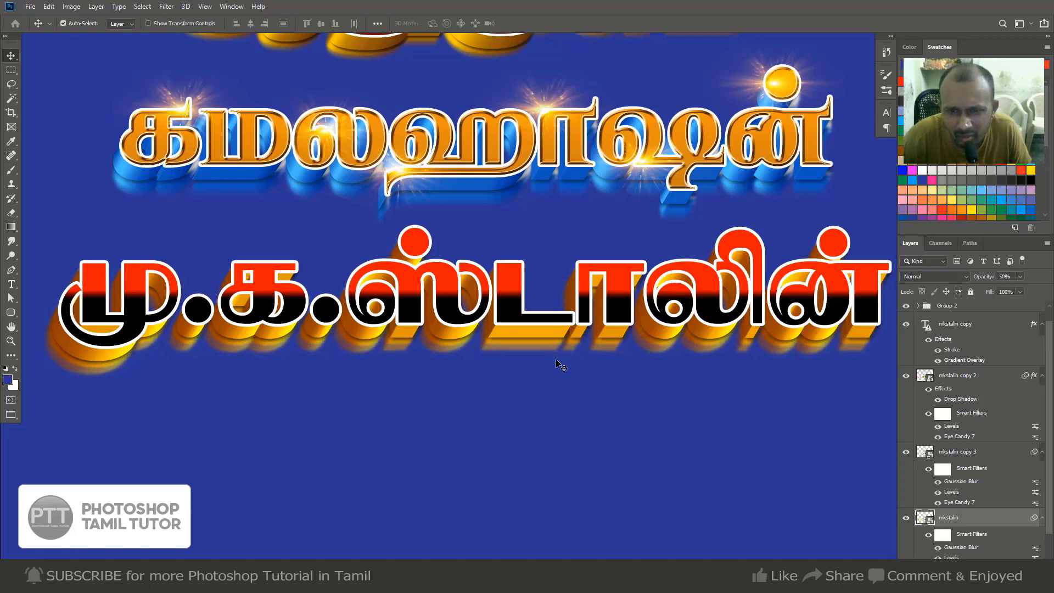
Save the document and group the mkstalin copy text layer with all the mkstalin extrusion layers.
key(ctrl+s)
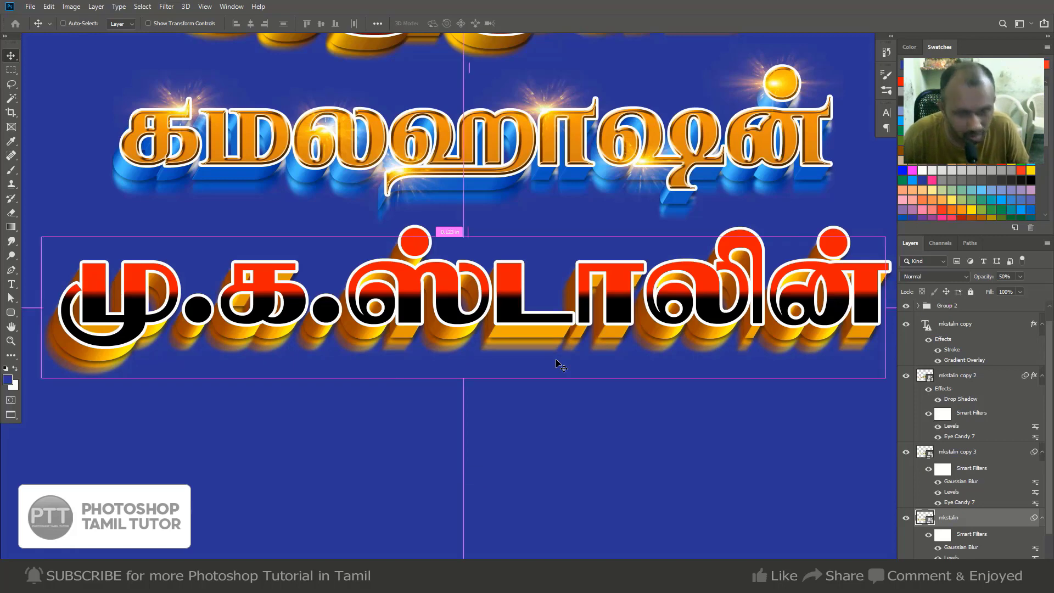
key(ctrl+minus)
key(ctrl+minus)
key(ctrl+minus)
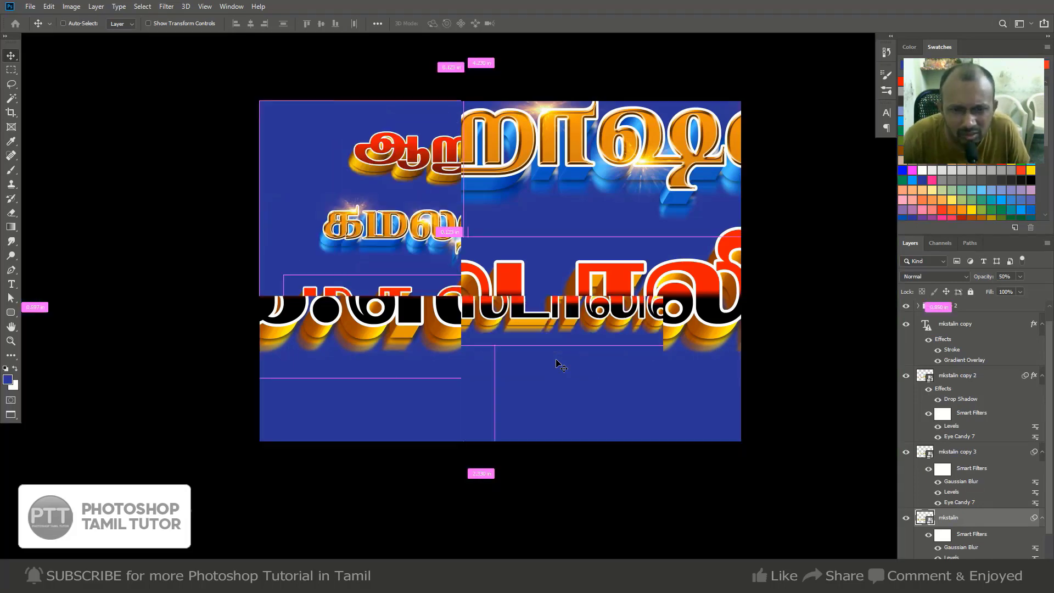
key(ctrl+plus)
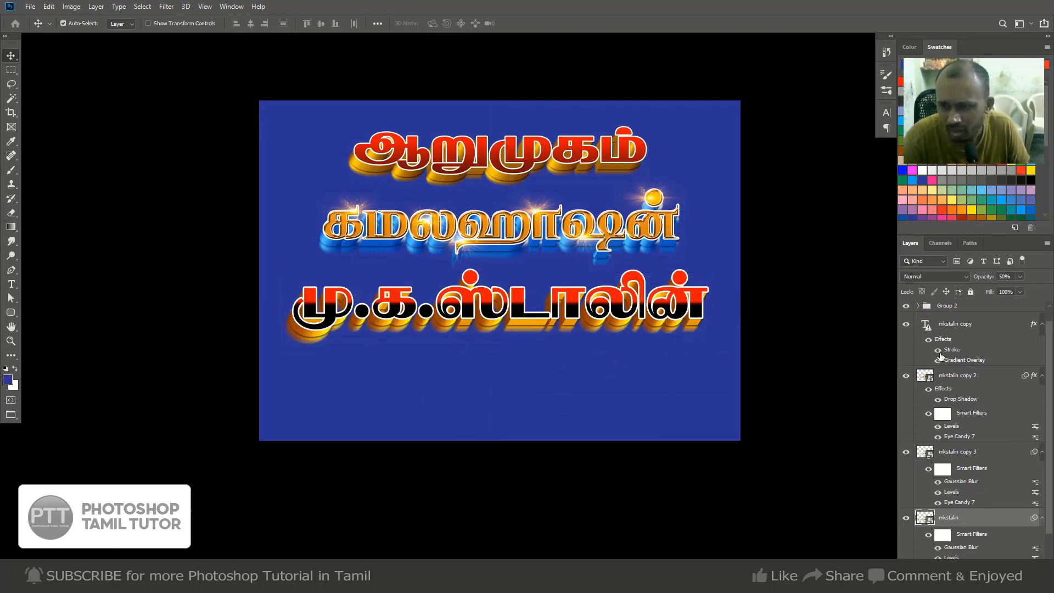
scroll(942, 358, up, 1)
click(968, 344)
scroll(998, 402, down, 1)
scroll(998, 402, down, 1)
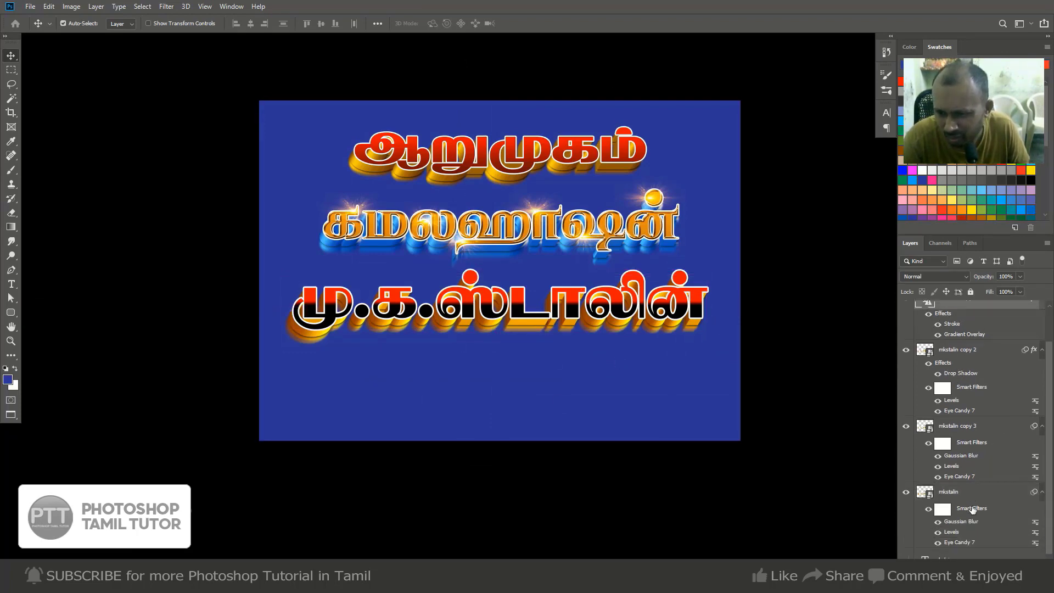
shift+click(981, 478)
key(ctrl+g)
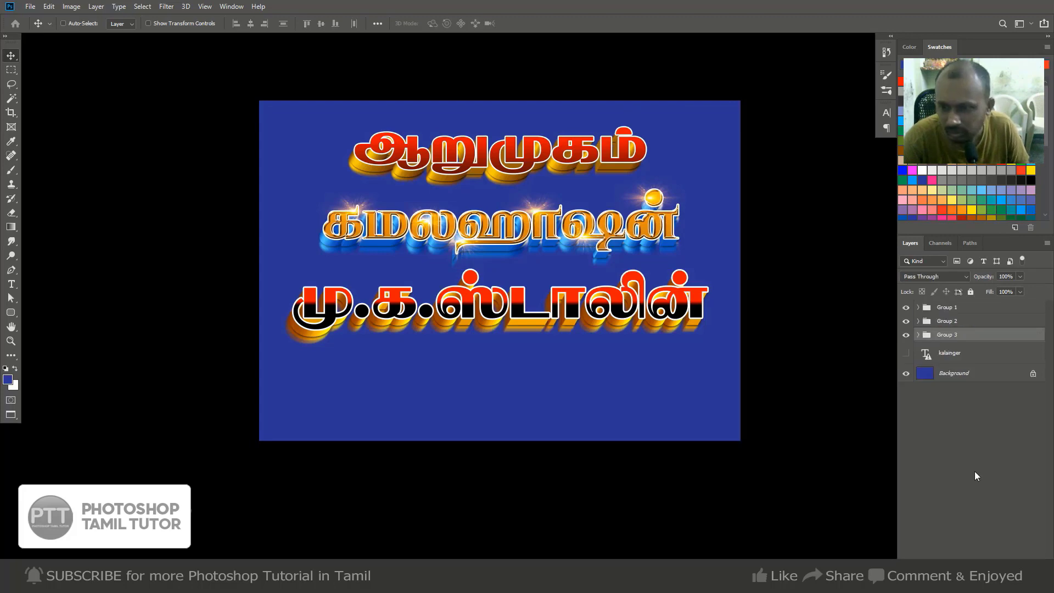
Show the hidden kalainger text layer and move the text slightly up beneath the mkstalin title.
ctrl+click(427, 251)
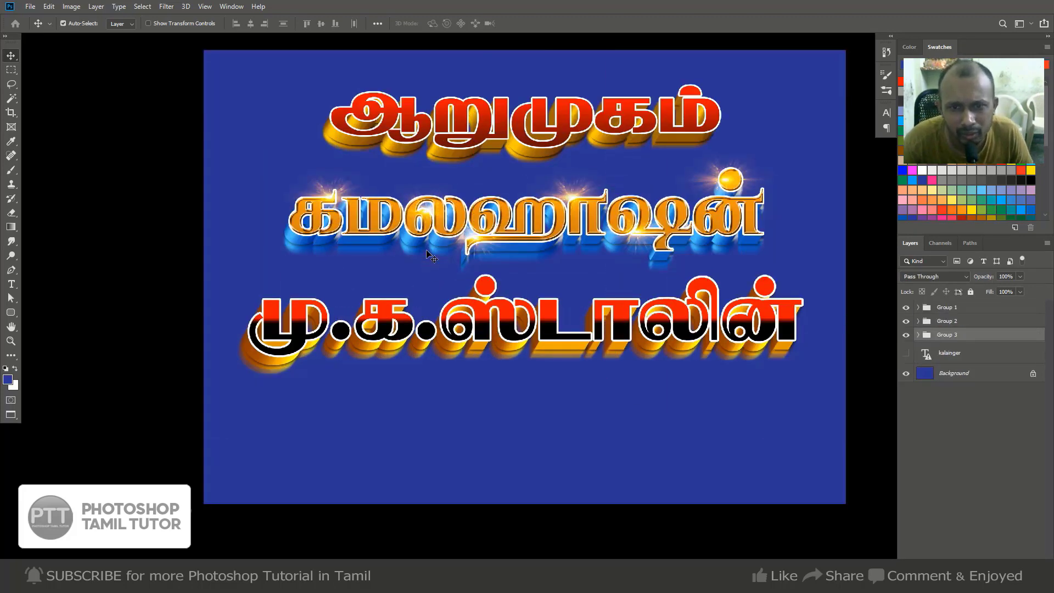
key(ctrl+minus)
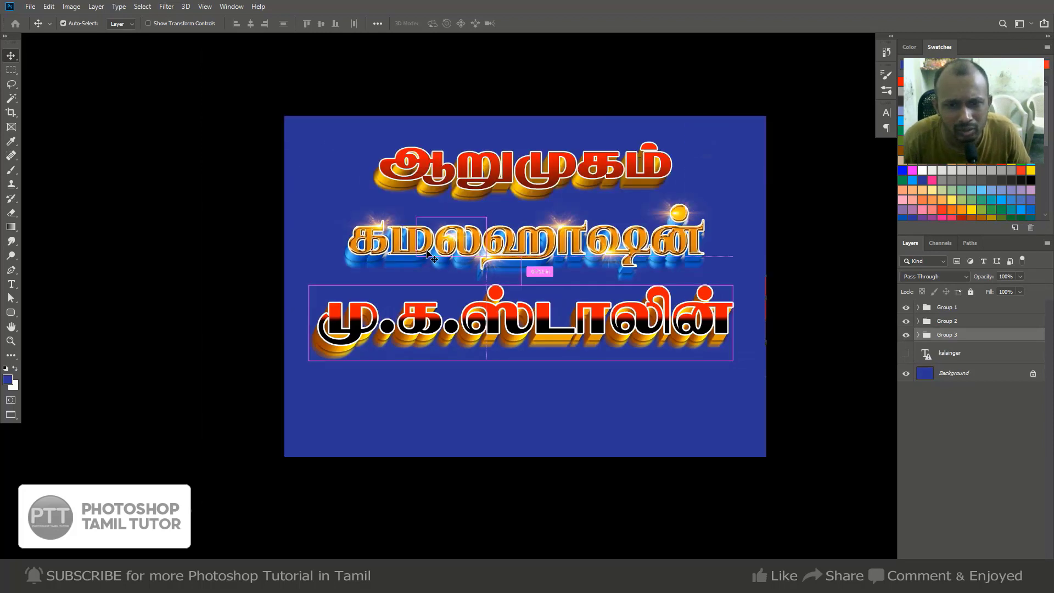
key(ctrl+plus)
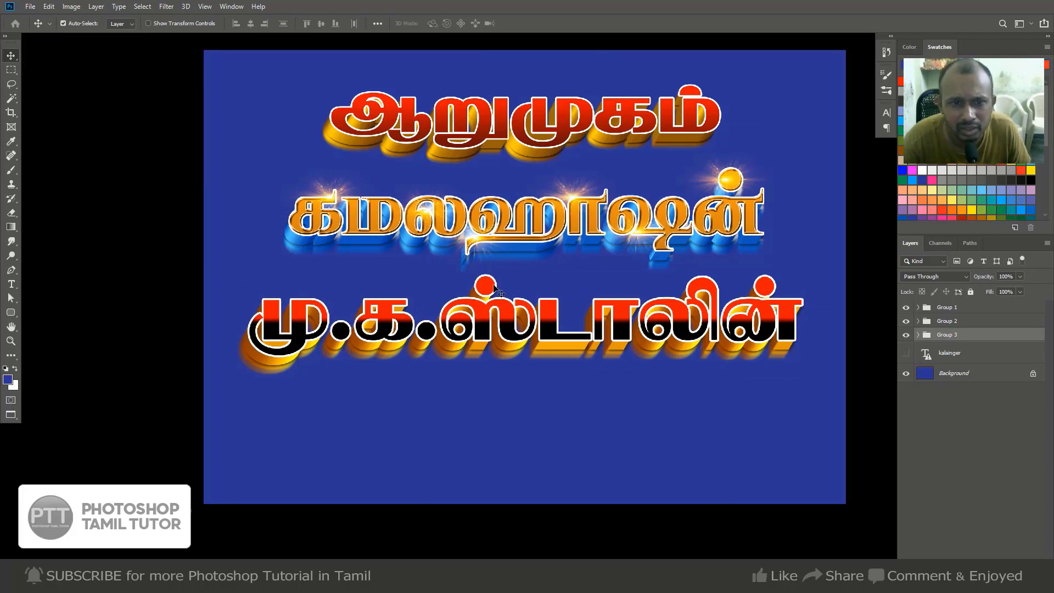
click(957, 350)
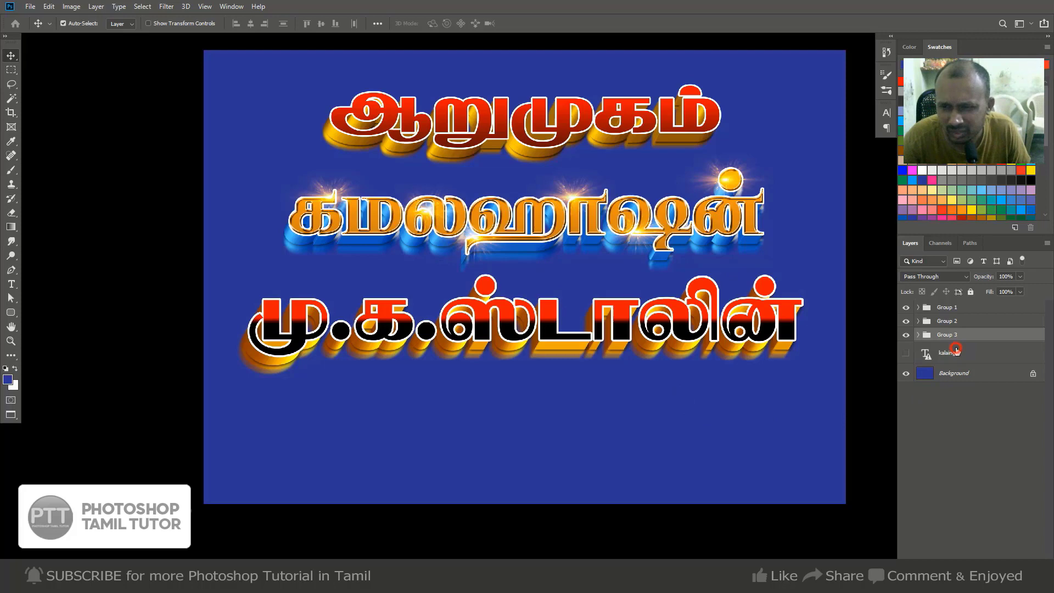
click(907, 353)
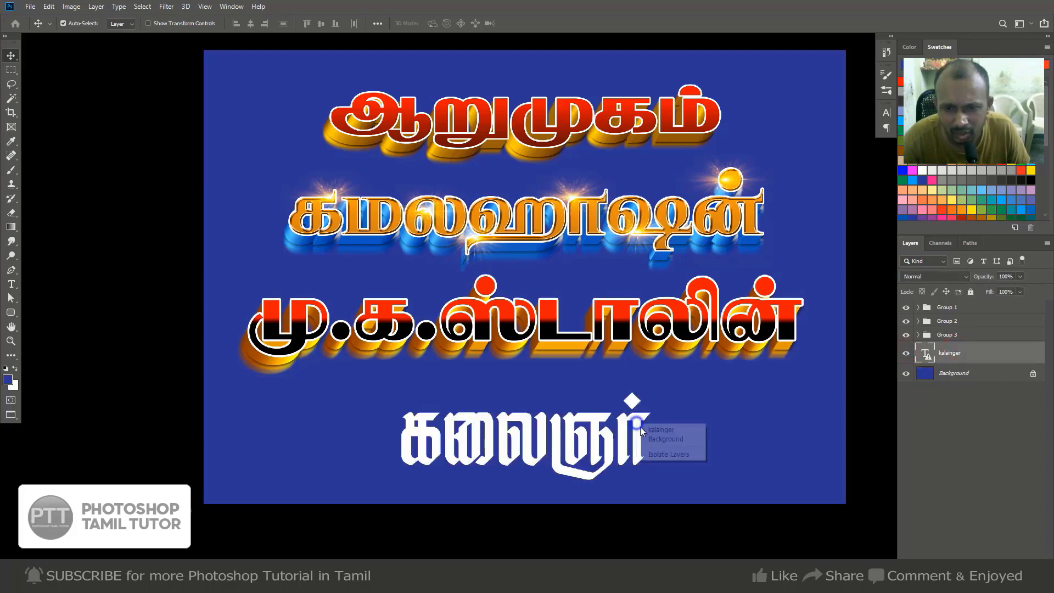
drag(648, 428, 633, 419)
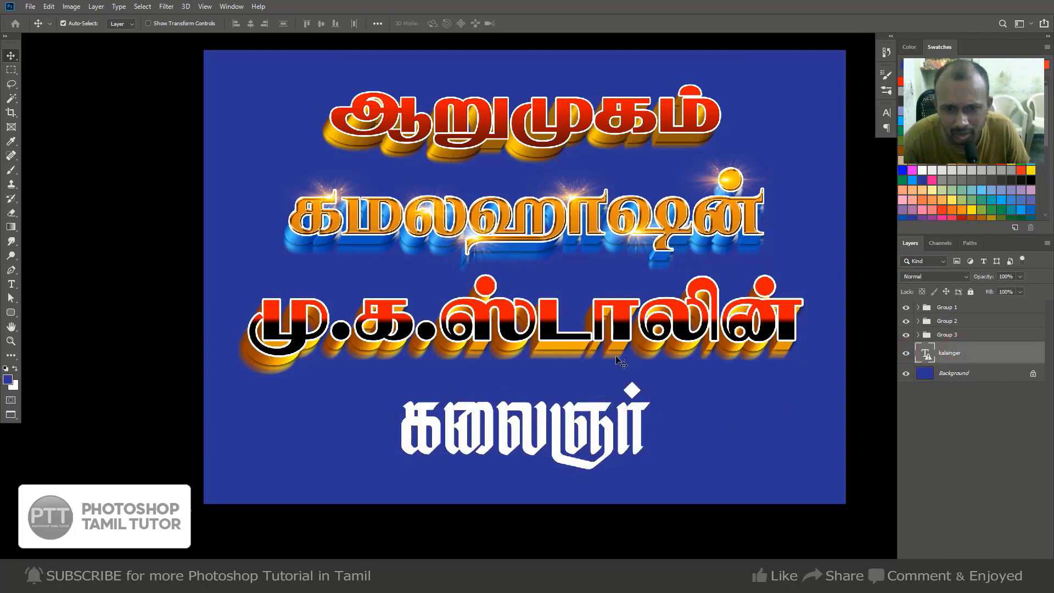
Duplicate the kalainger text layer and convert the original to a smart object.
key(ctrl+j)
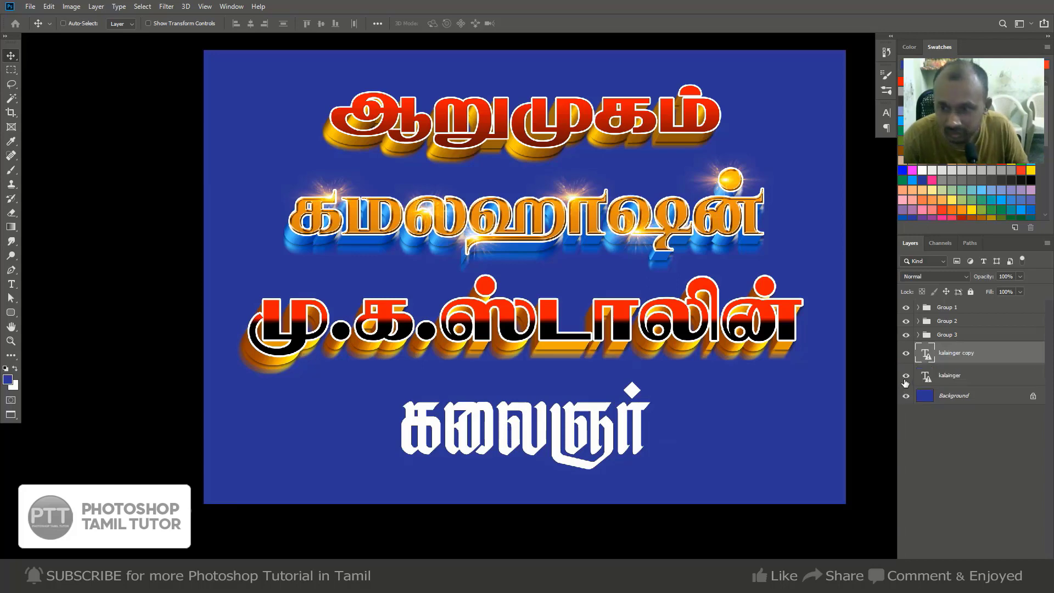
click(955, 380)
right_click(955, 380)
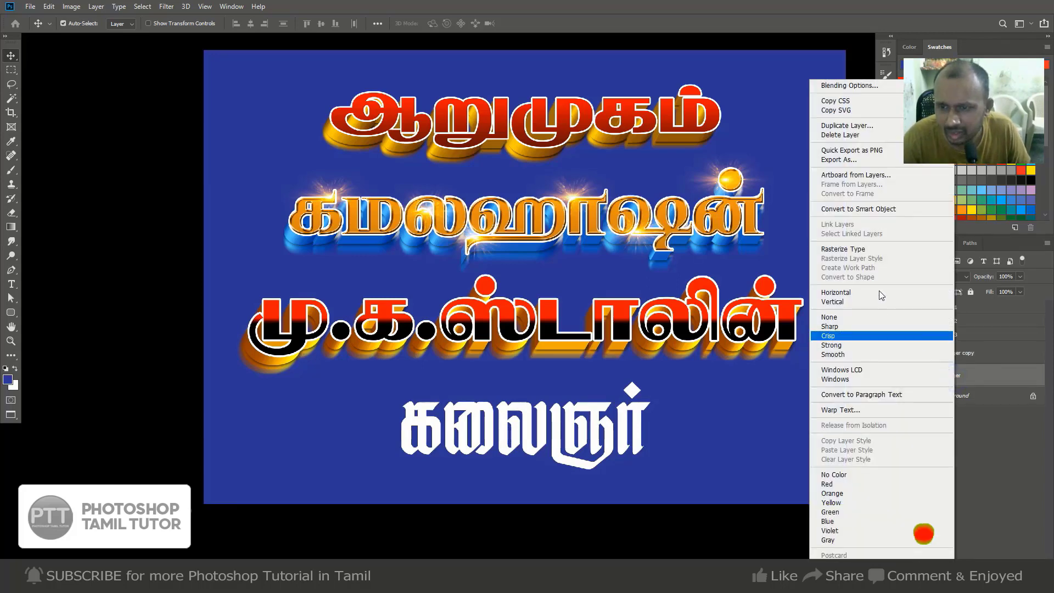
click(881, 212)
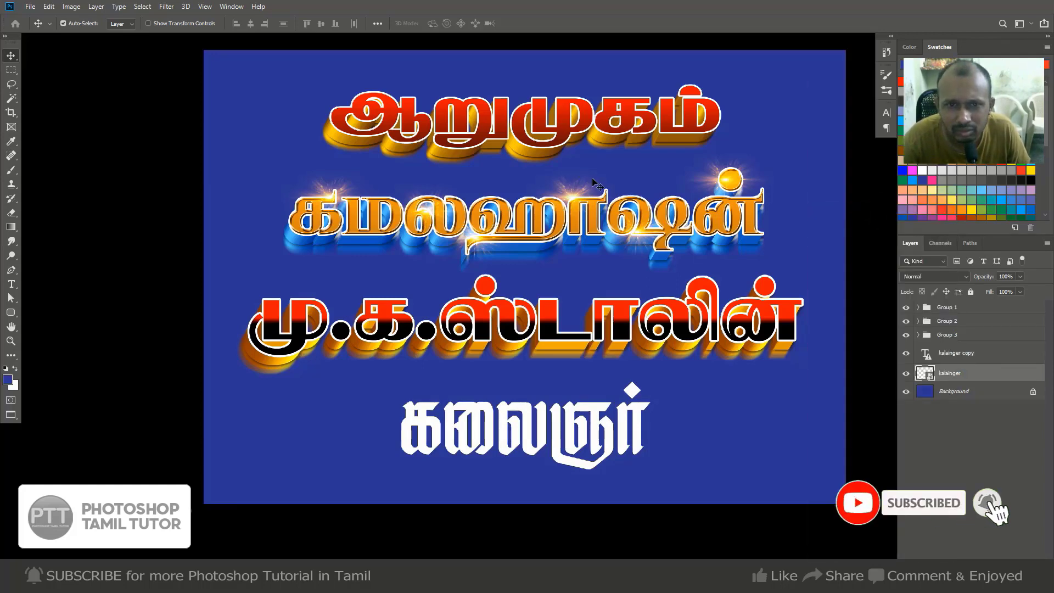
Apply the Eye Candy 7 Extrude effect to the kalainger smart object with the existing brown side color and gold highlight settings.
click(166, 6)
mouse_move(223, 243)
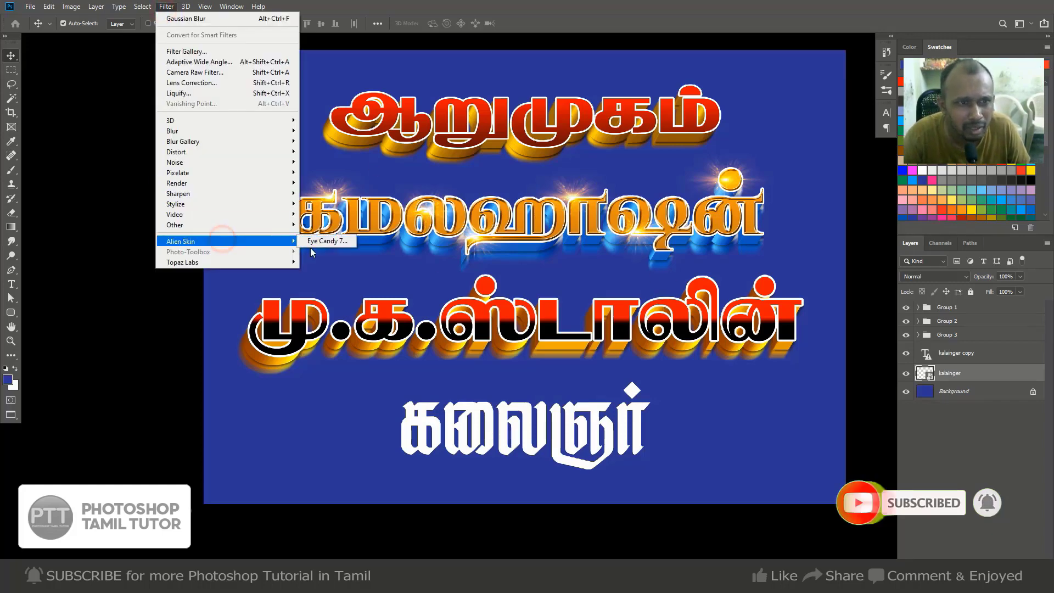
click(338, 239)
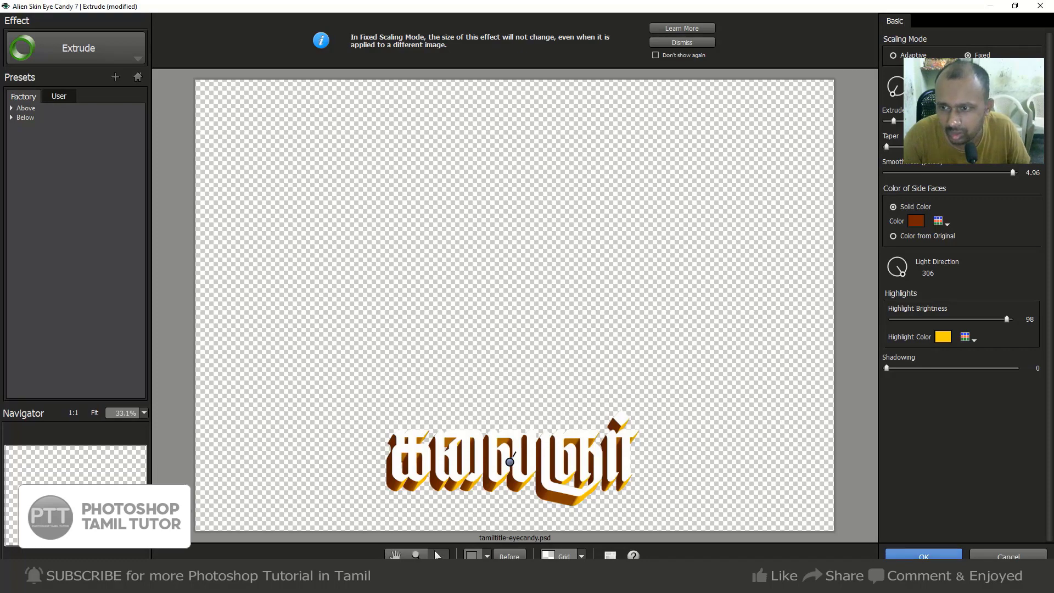
click(925, 556)
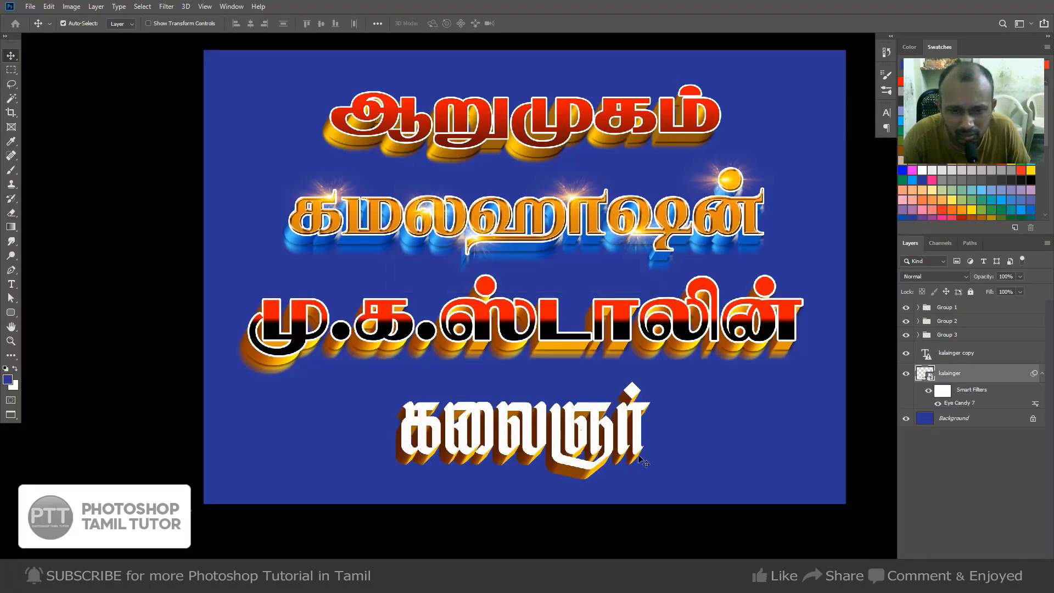
Duplicate the extruded kalainger smart object and give the copy a black Drop Shadow with 66% opacity, 9 px distance and 16 px size.
ctrl+click(516, 486)
ctrl+click(516, 486)
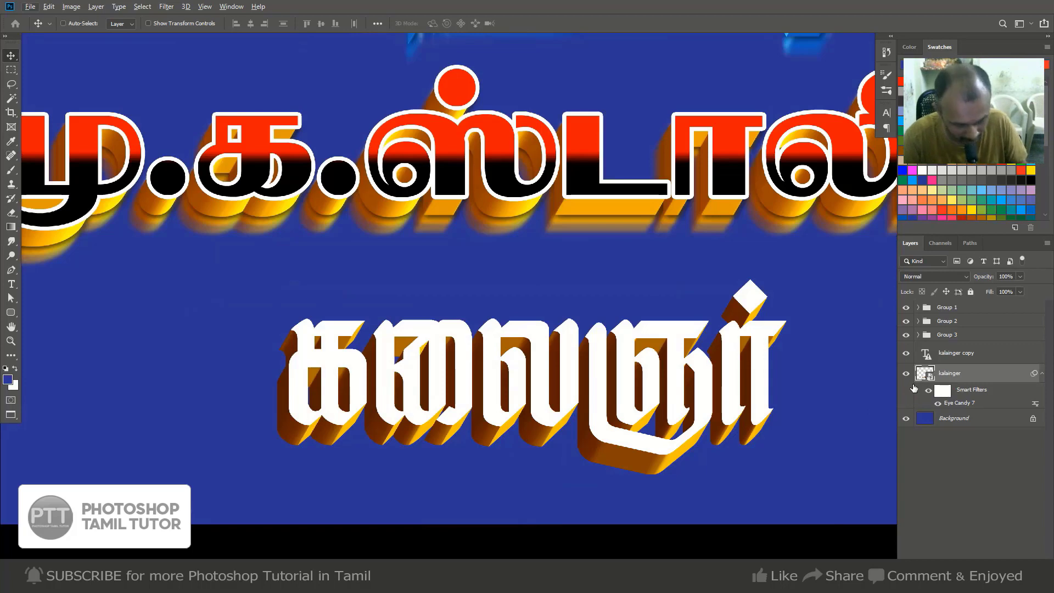
key(ctrl+j)
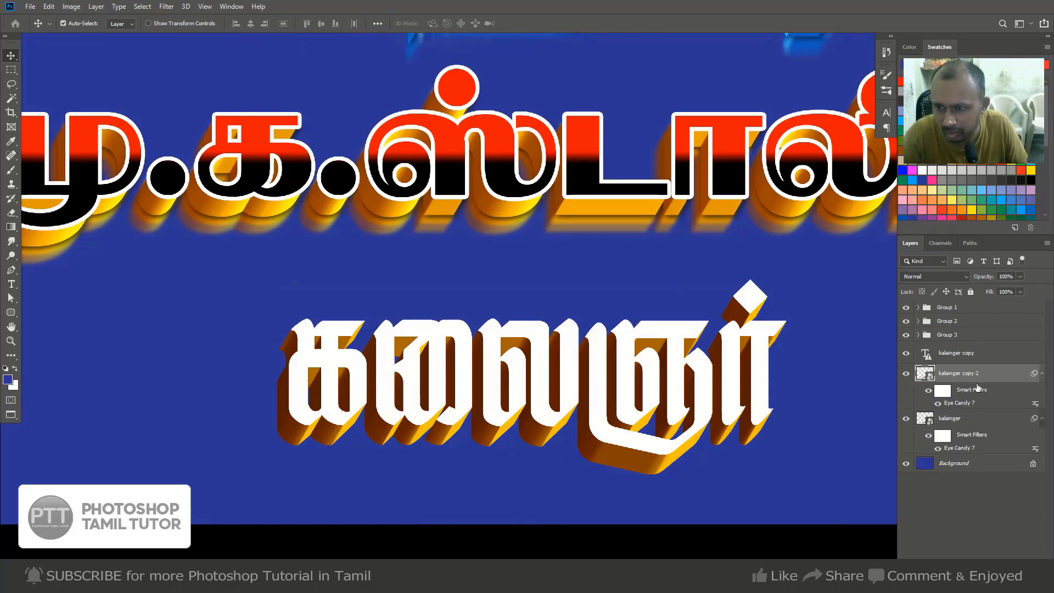
key(alt+l)
key(Escape)
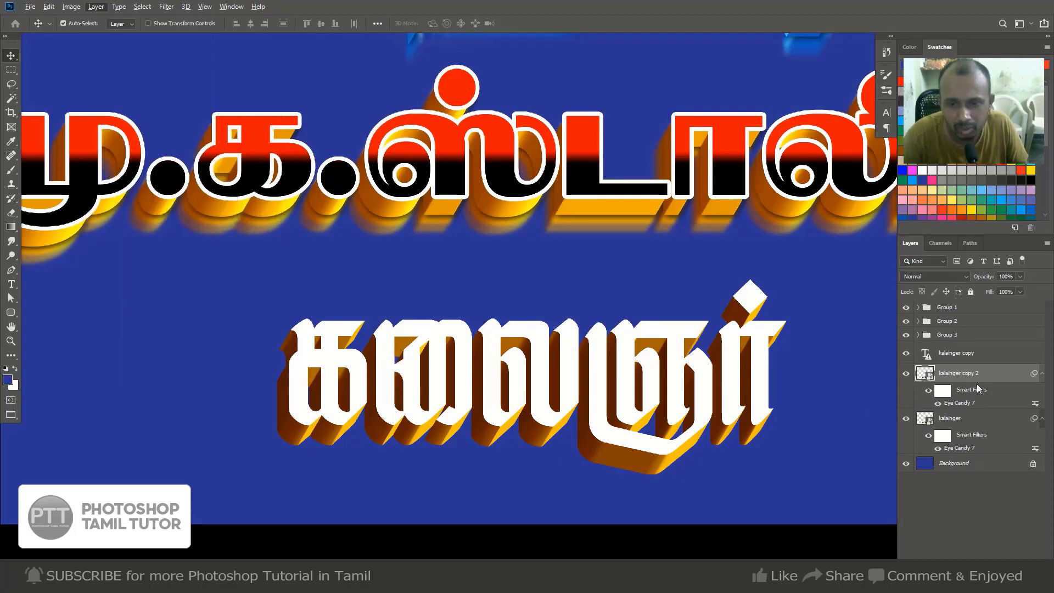
click(1003, 326)
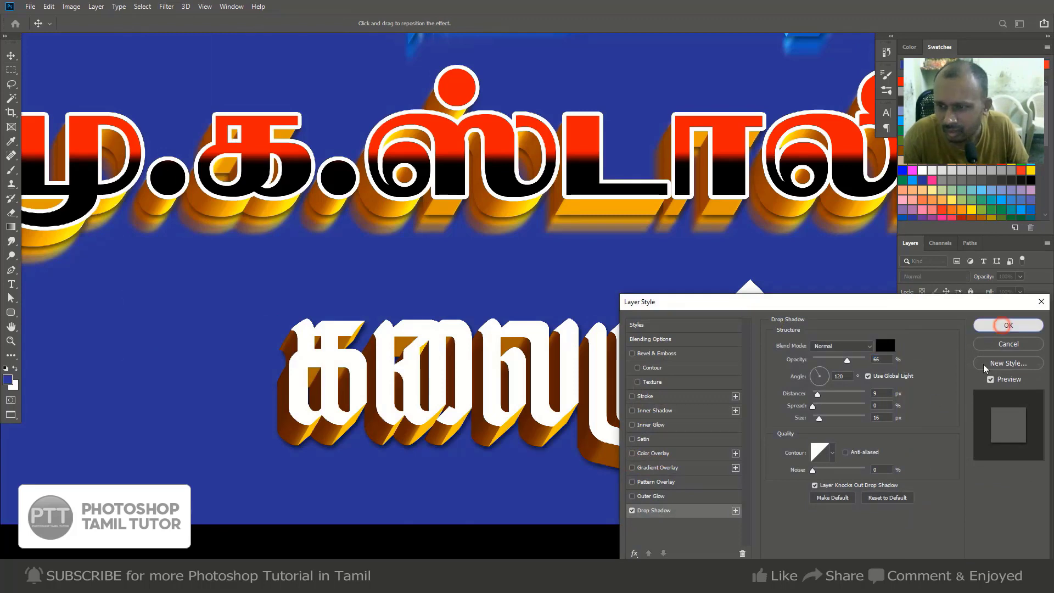
Offset the original kalainger extrusion layer slightly down and to the left of its copy.
click(965, 441)
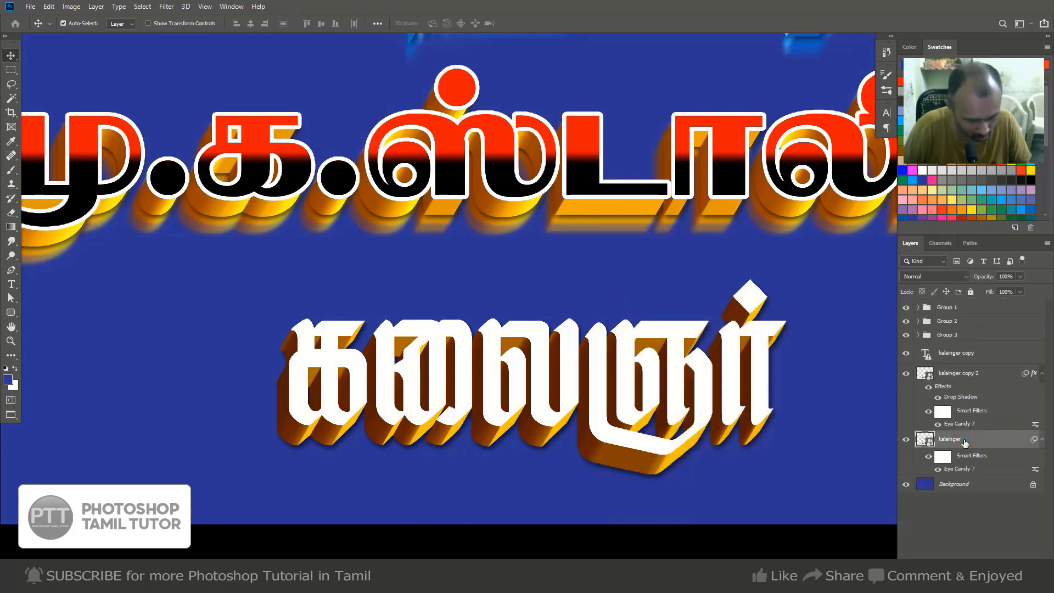
key(Down)
key(Down)
key(Down)
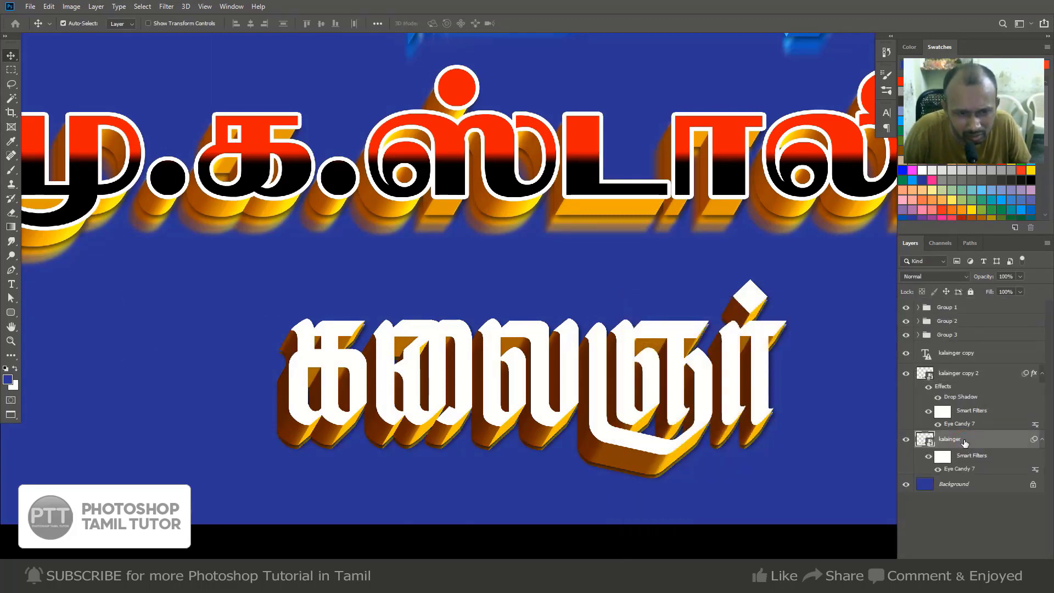
key(Down)
key(Down)
key(Down)
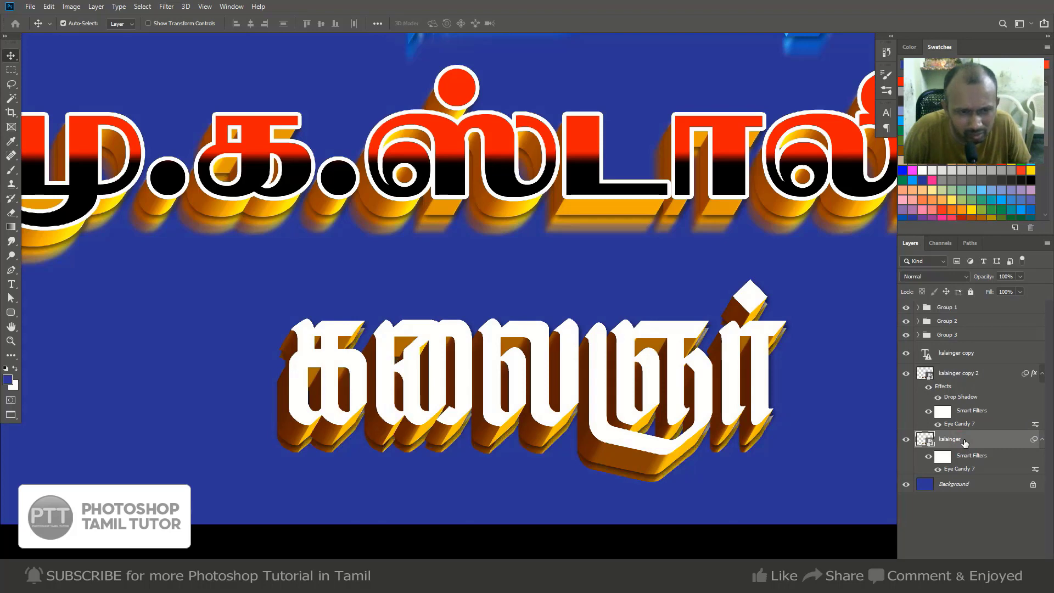
key(Left)
key(Left)
key(Left)
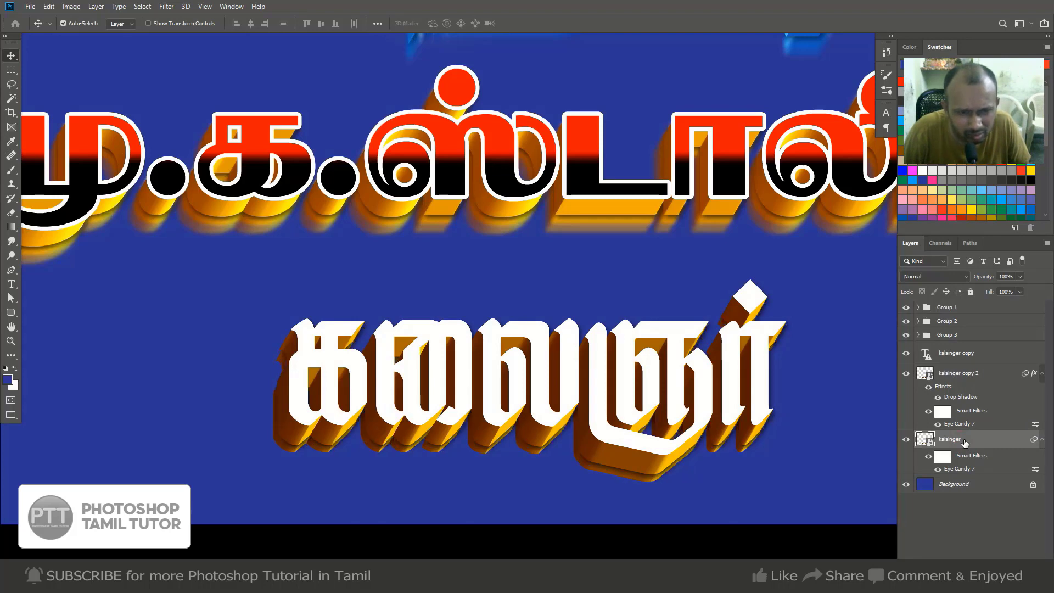
key(Down)
key(Down)
key(Down)
key(Left)
key(Left)
key(Left)
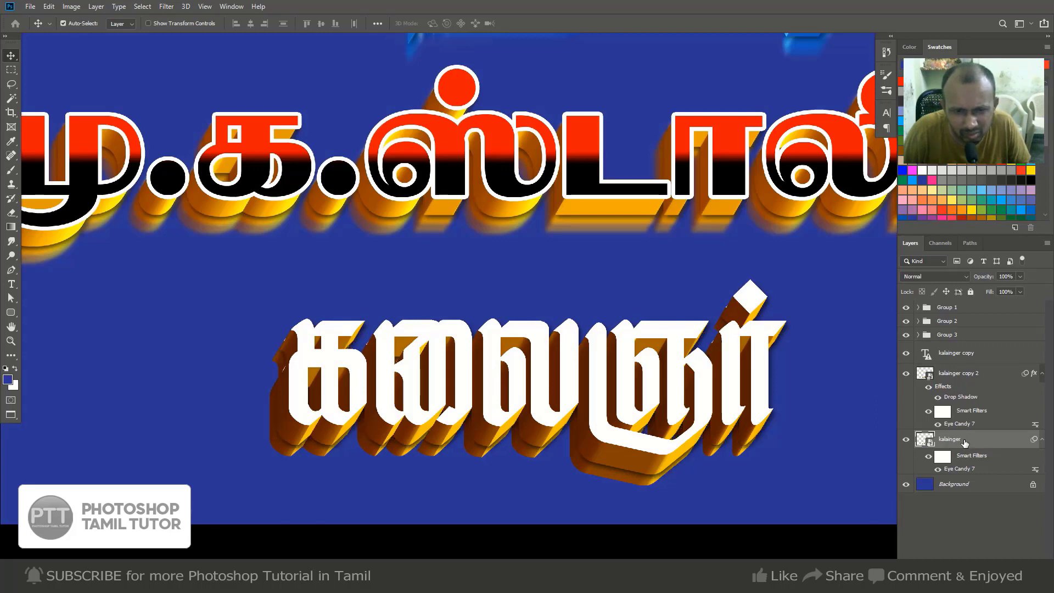
key(Up)
key(Up)
key(Left)
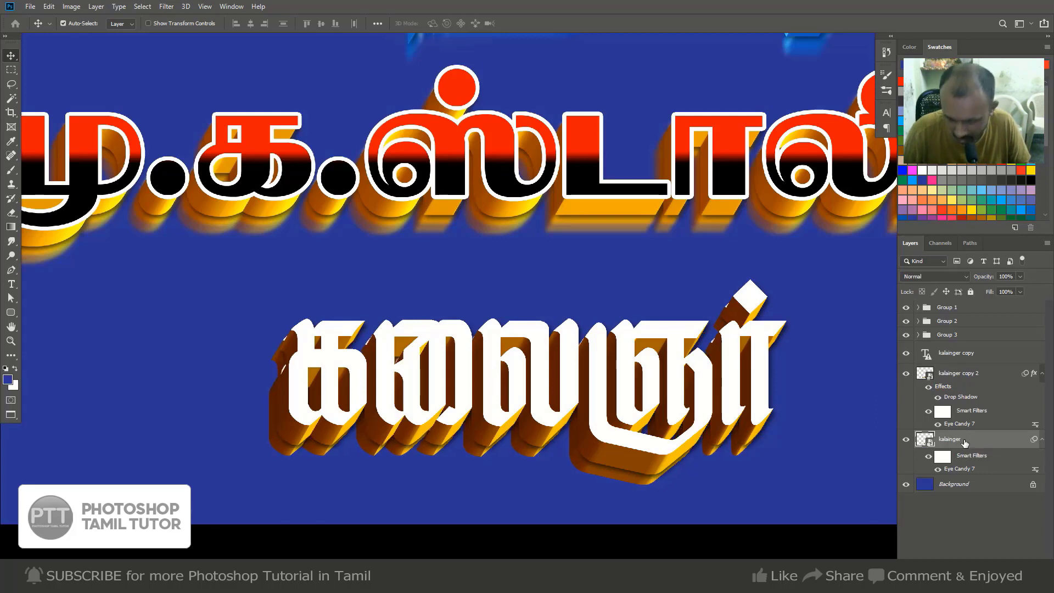
Apply a Gaussian Blur with a 5.2 px radius to the original kalainger extrusion layer.
key(ctrl+minus)
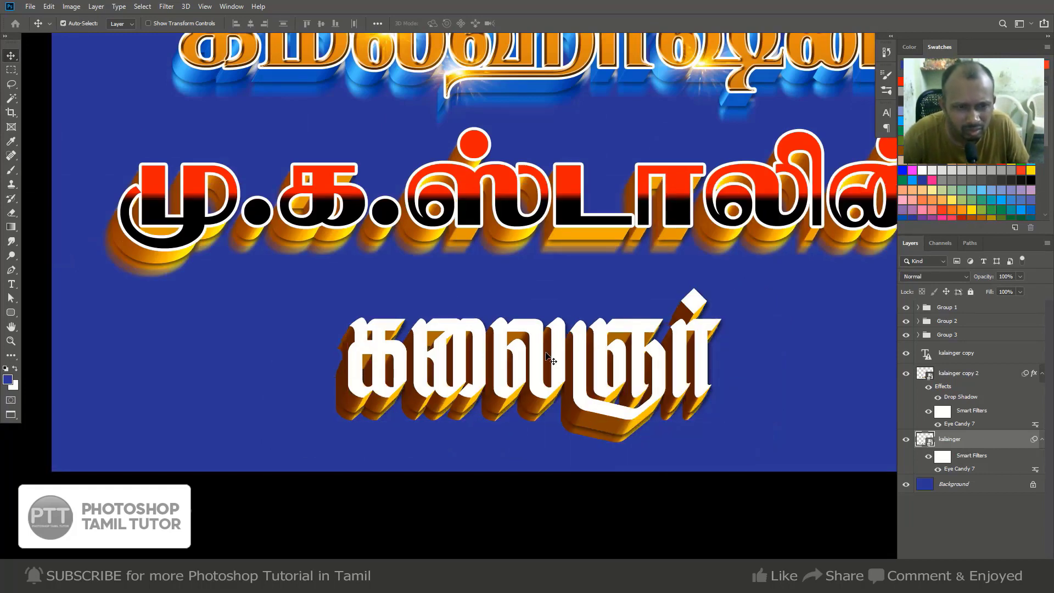
click(166, 7)
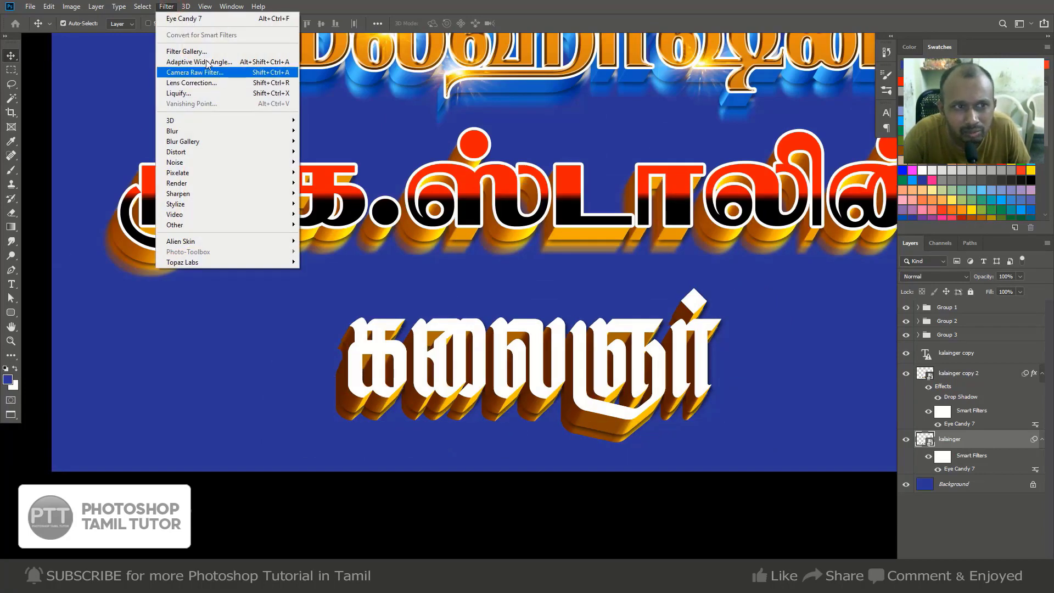
mouse_move(209, 131)
click(345, 173)
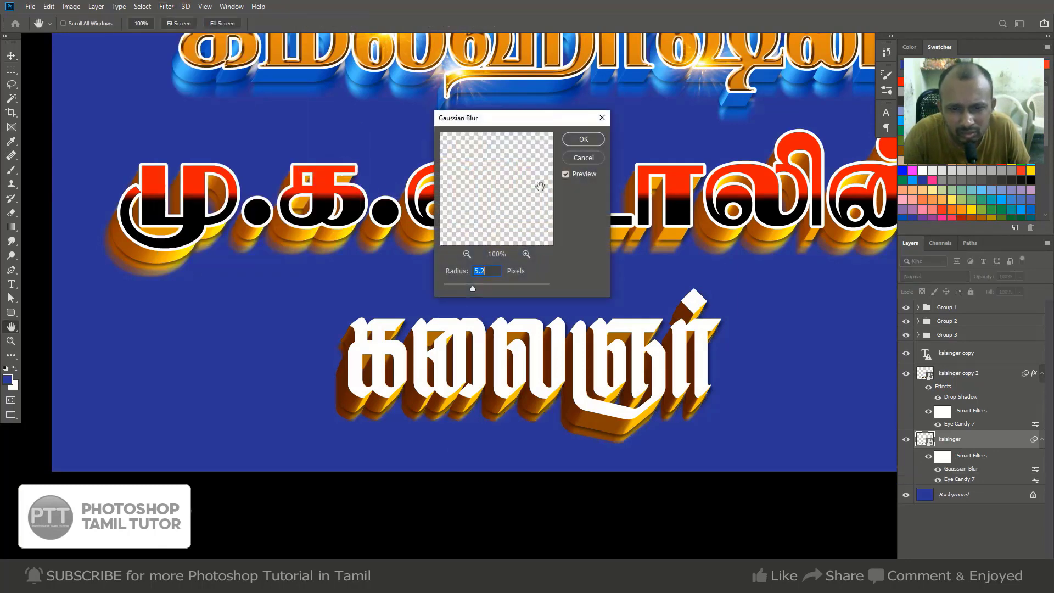
click(584, 139)
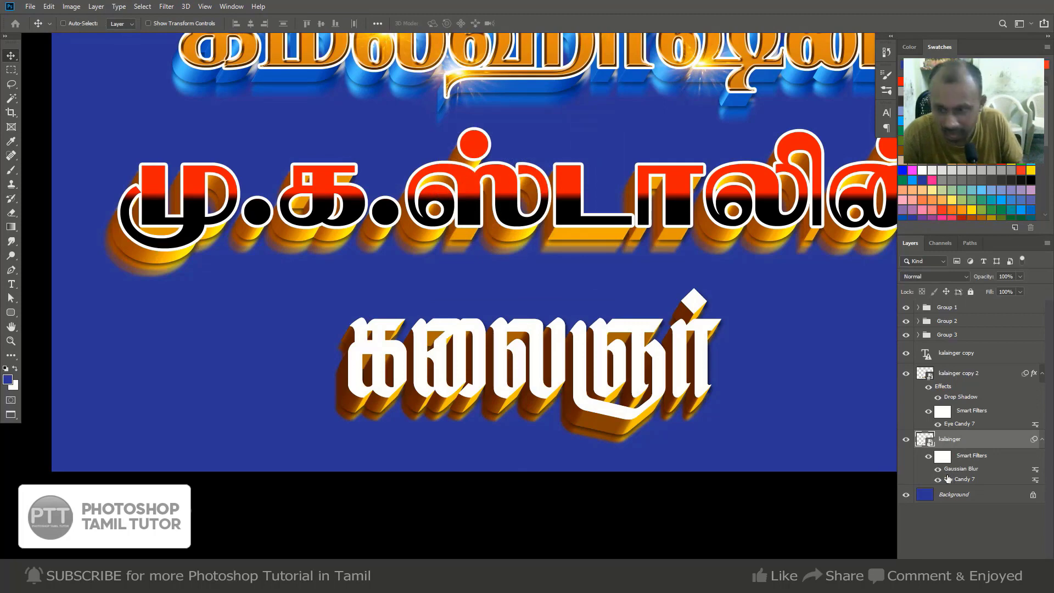
Duplicate the blurred kalainger layer and offset the lower one slightly down and to the left at 50% opacity.
key(ctrl+j)
key(alt+bracketleft)
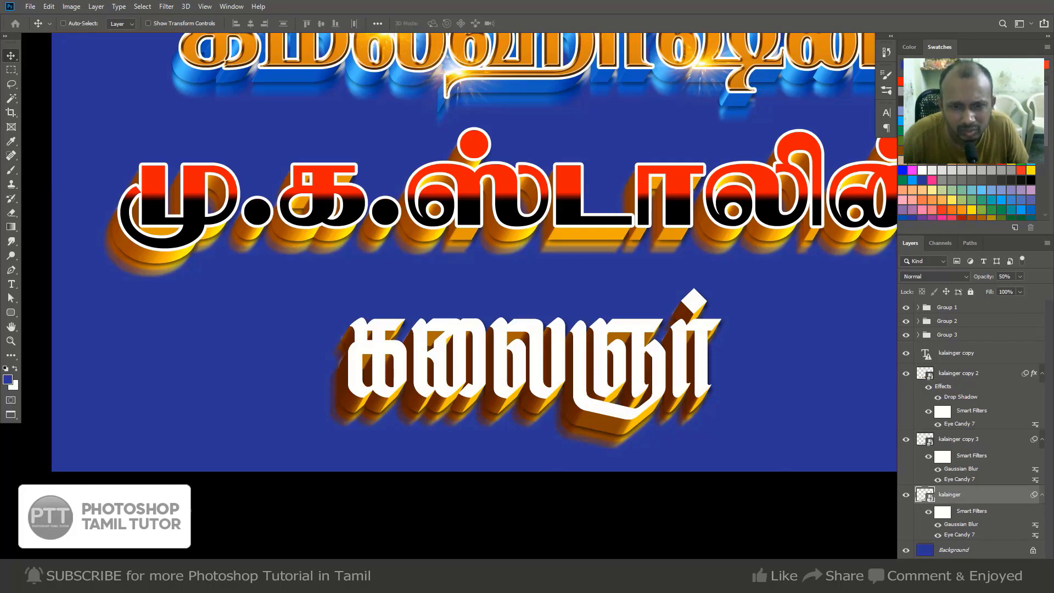
key(ctrl+minus)
ctrl+click(565, 368)
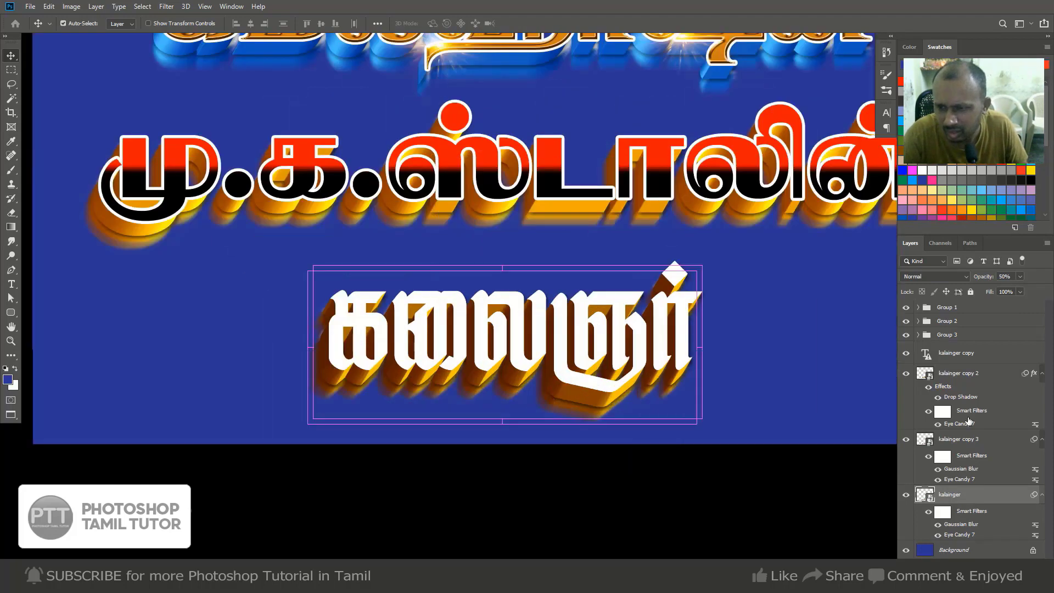
click(964, 375)
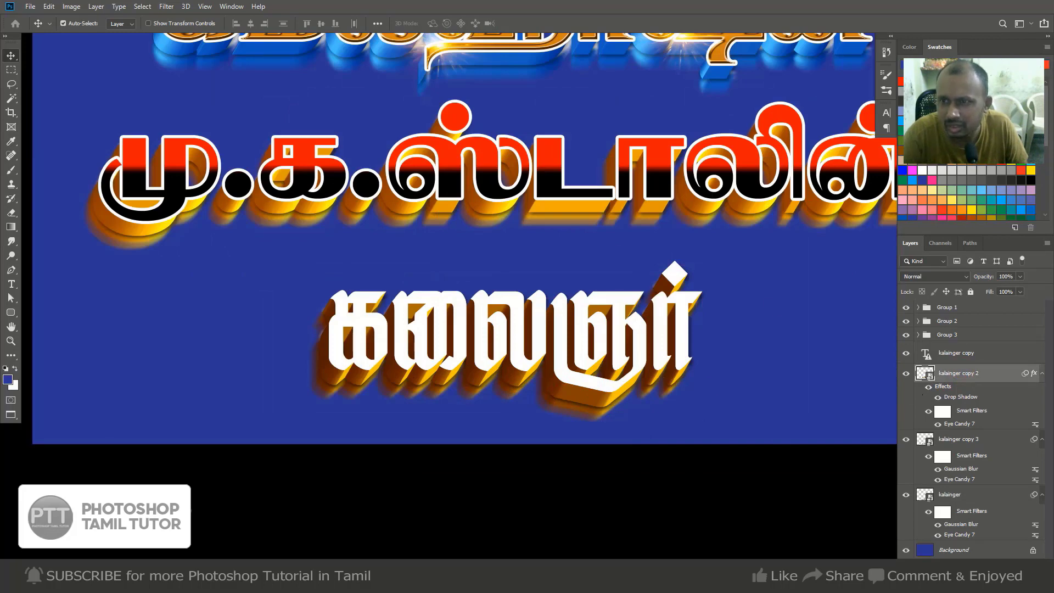
click(901, 82)
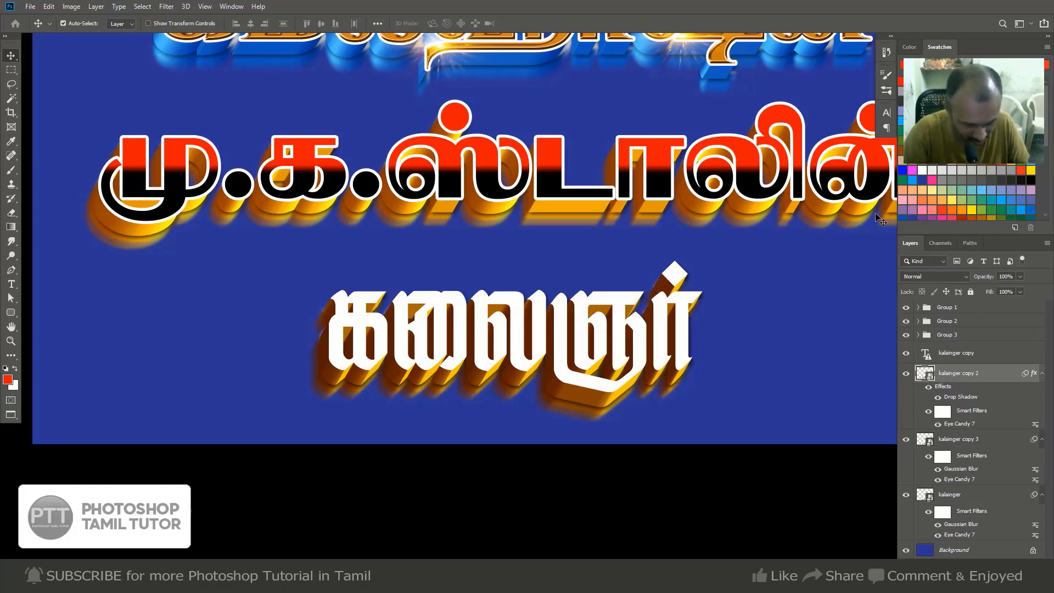
key(alt+l)
key(y)
key(n)
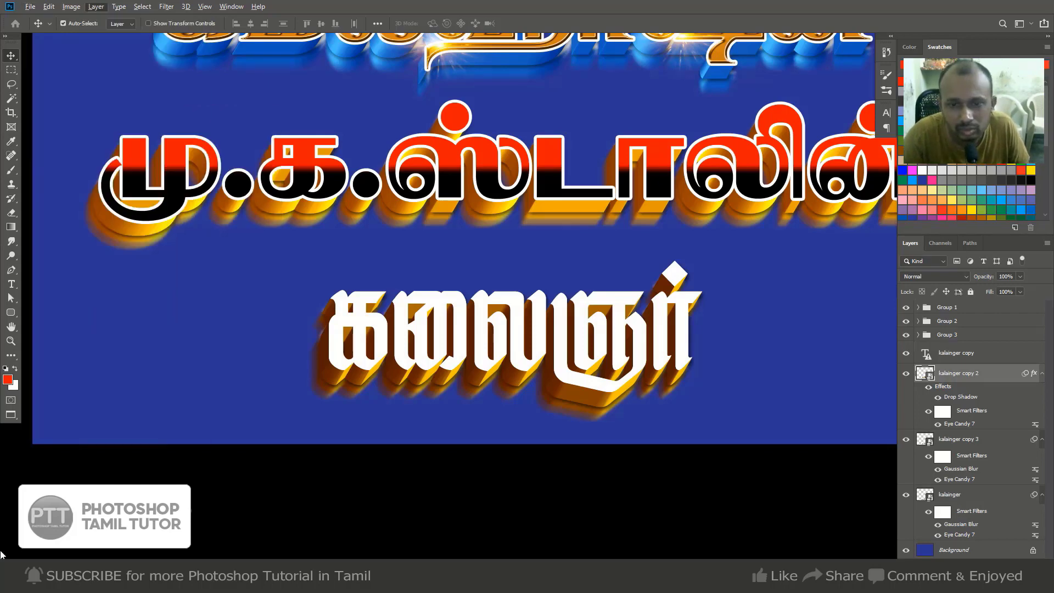
key(Escape)
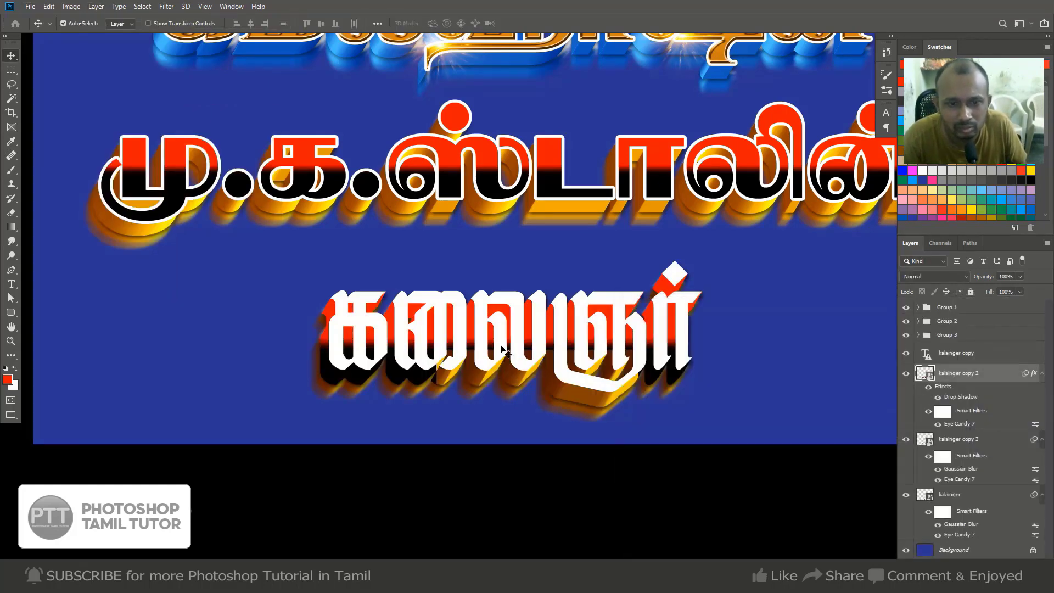
Add a Gradient Overlay to the kalainger copy text layer and open its gradient for editing.
right_click(501, 331)
click(513, 337)
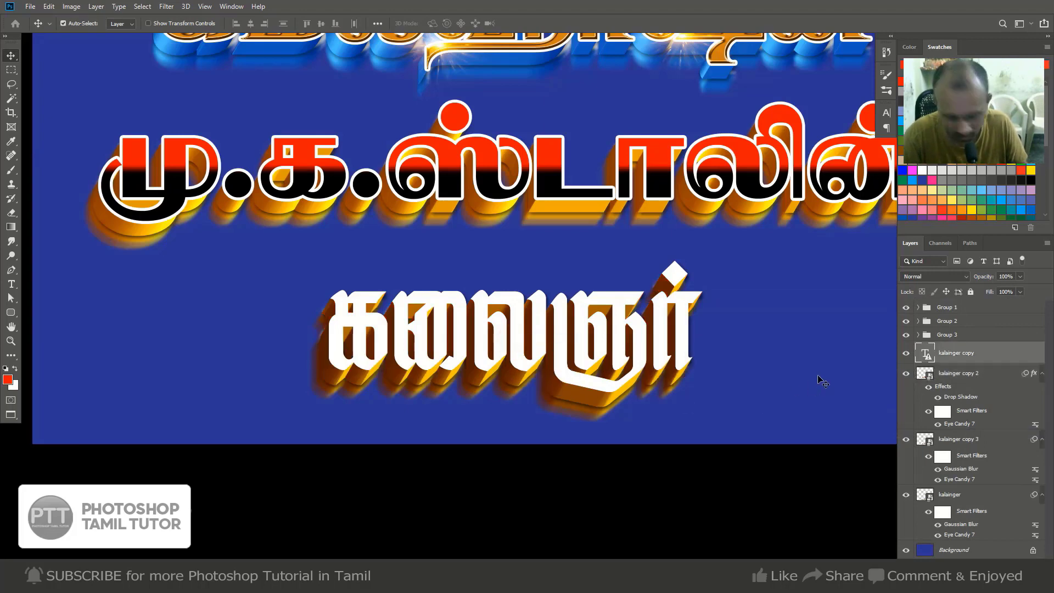
key(alt+l)
key(y)
key(g)
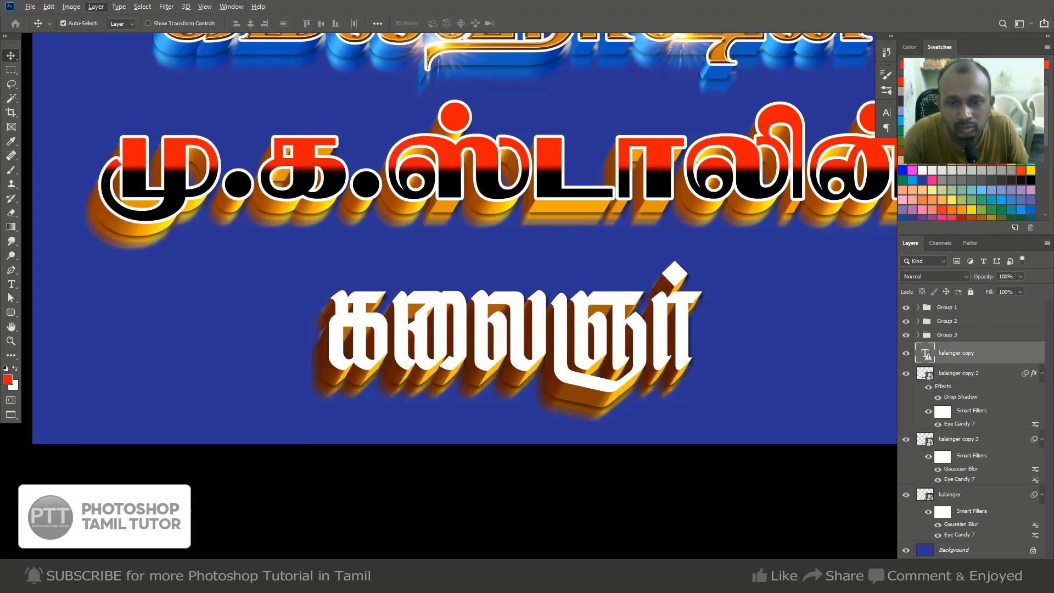
click(840, 369)
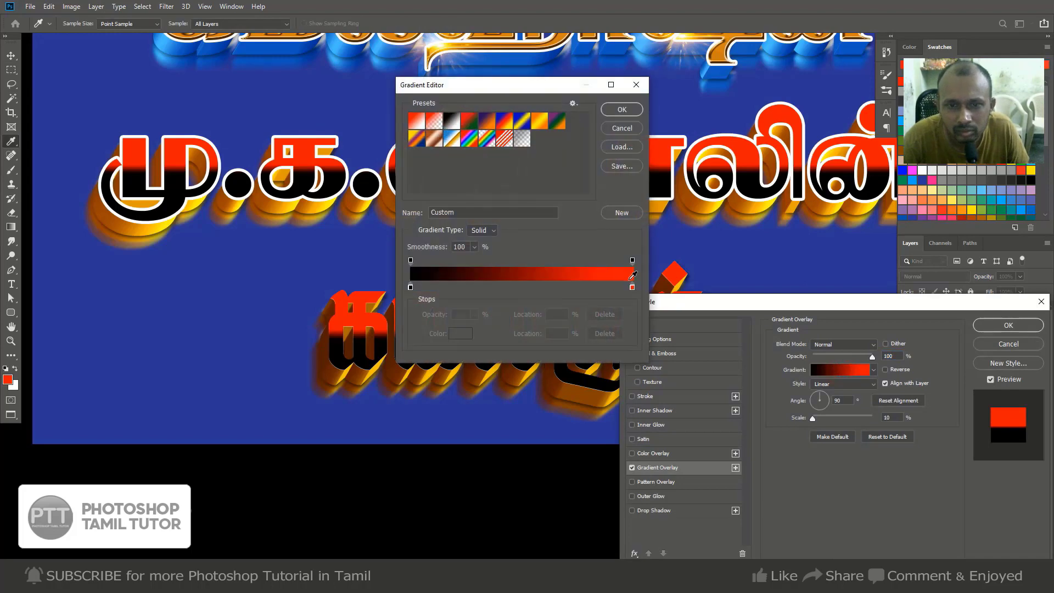
Change the gradient's red end stop to light yellow (fff6a9).
click(633, 287)
click(460, 334)
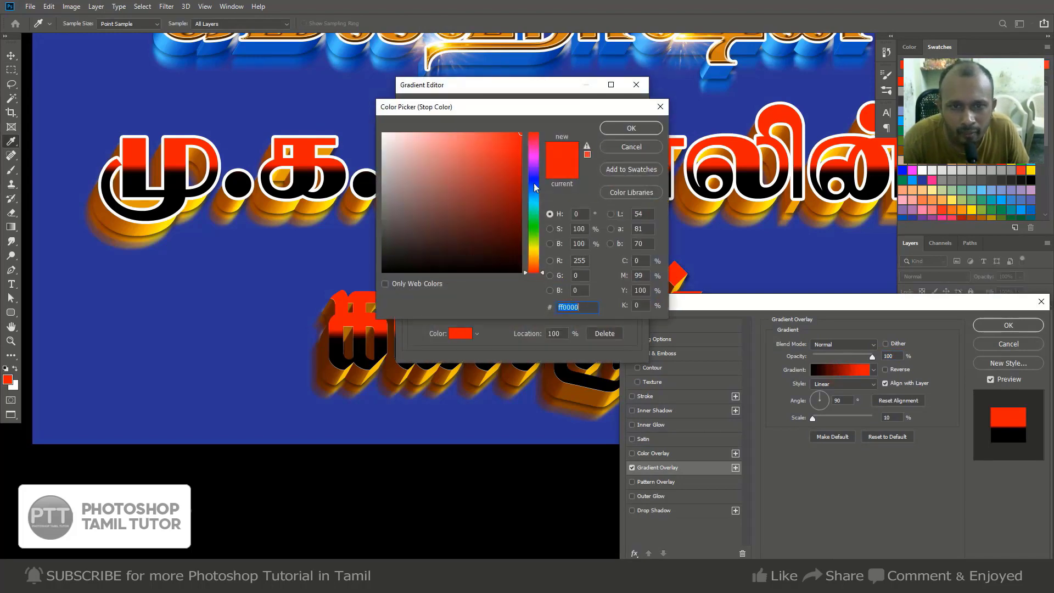
click(536, 251)
click(400, 132)
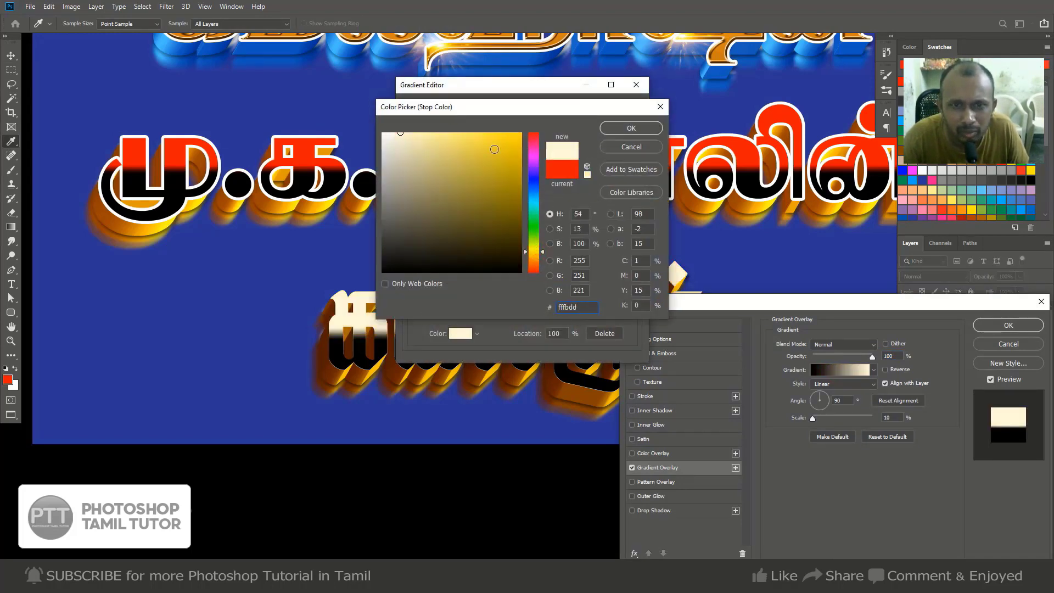
click(429, 132)
click(626, 129)
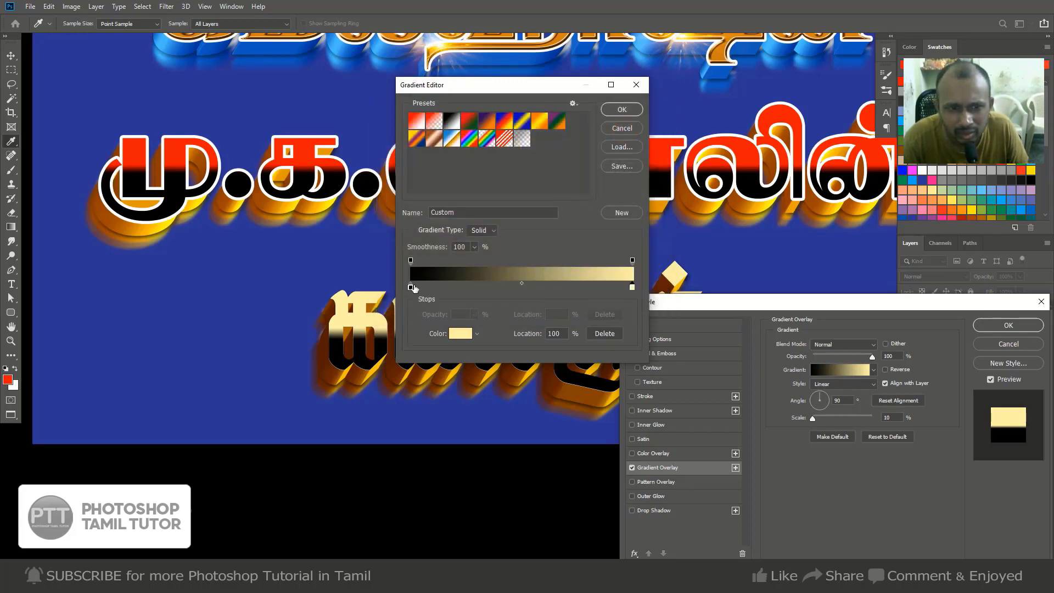
Change the gradient's black start stop to white.
click(410, 287)
double_click(410, 288)
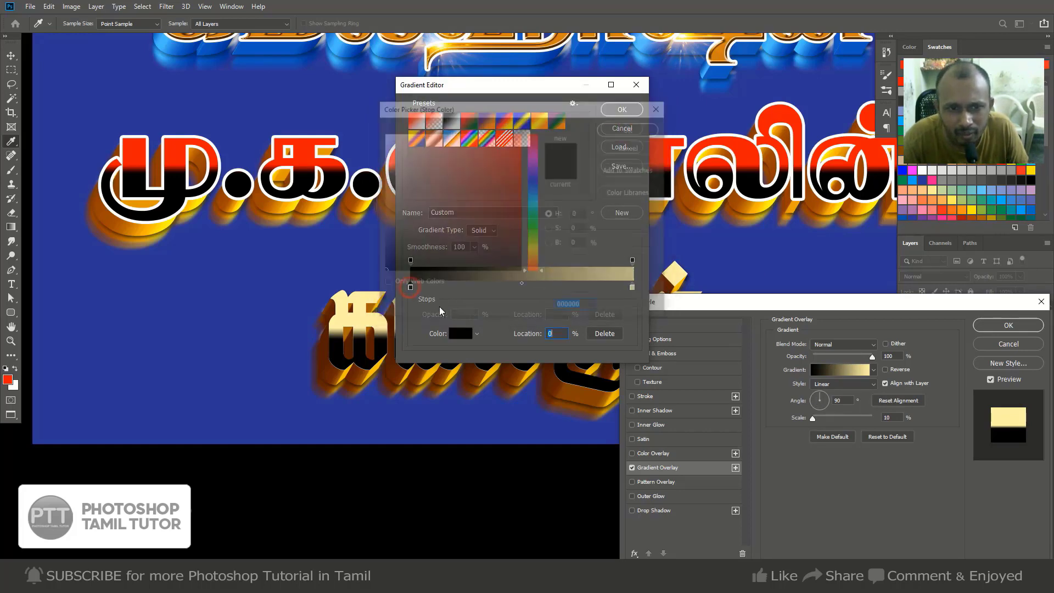
click(533, 249)
drag(500, 198, 521, 133)
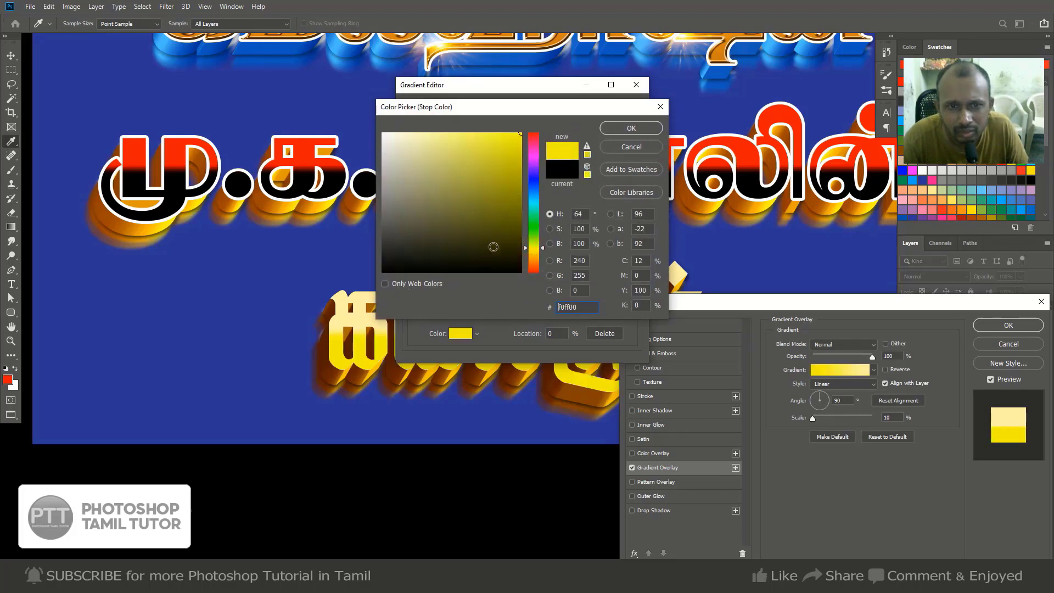
drag(459, 157, 359, 81)
click(631, 128)
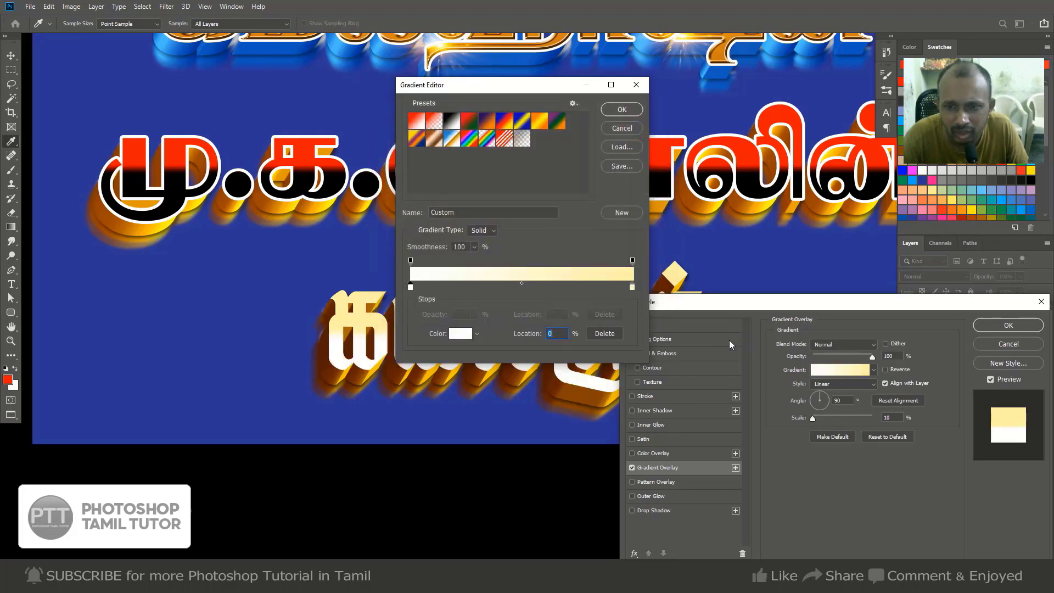
Set the gradient's end stop to golden yellow and increase the overlay's scale for a softer blend into white.
double_click(631, 287)
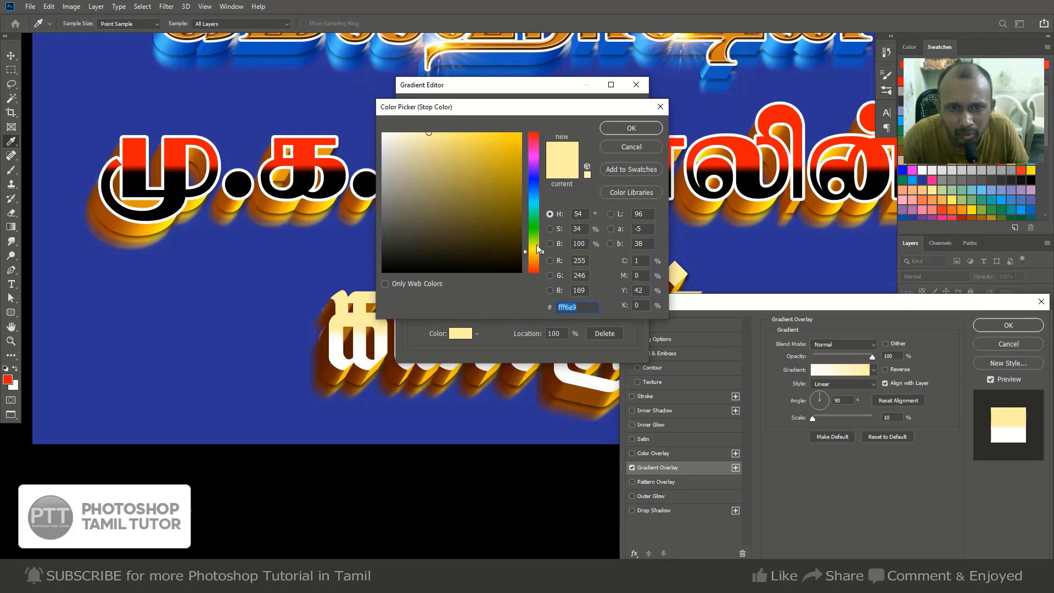
click(483, 170)
click(632, 128)
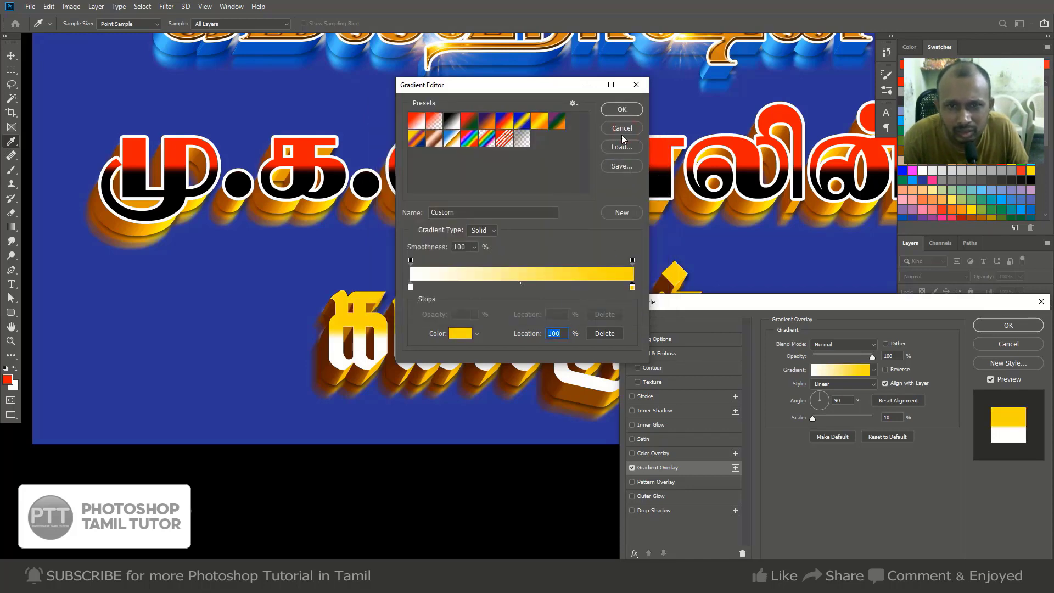
click(623, 110)
click(835, 417)
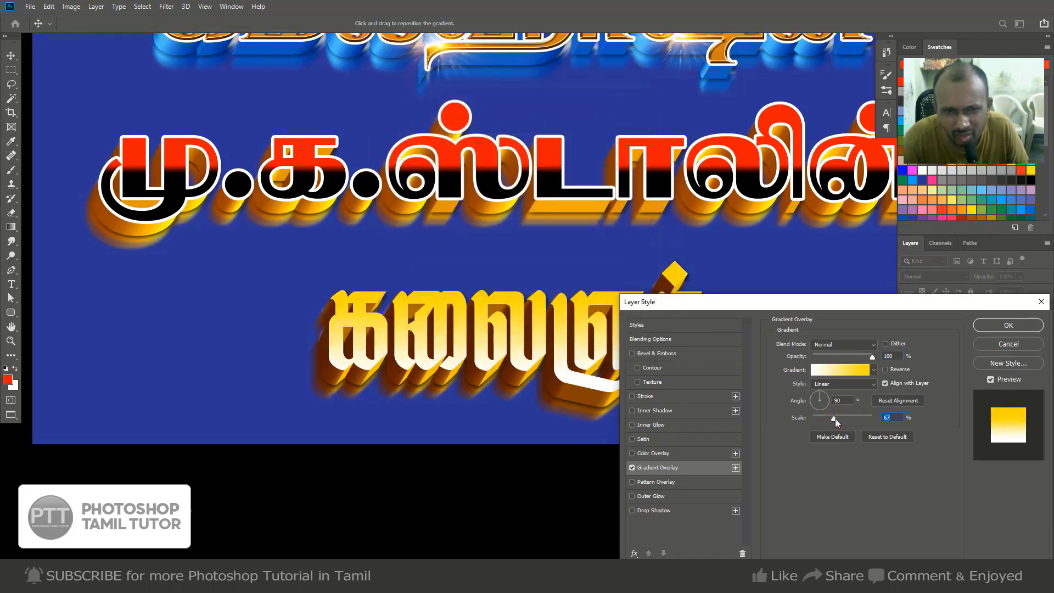
drag(835, 419, 841, 418)
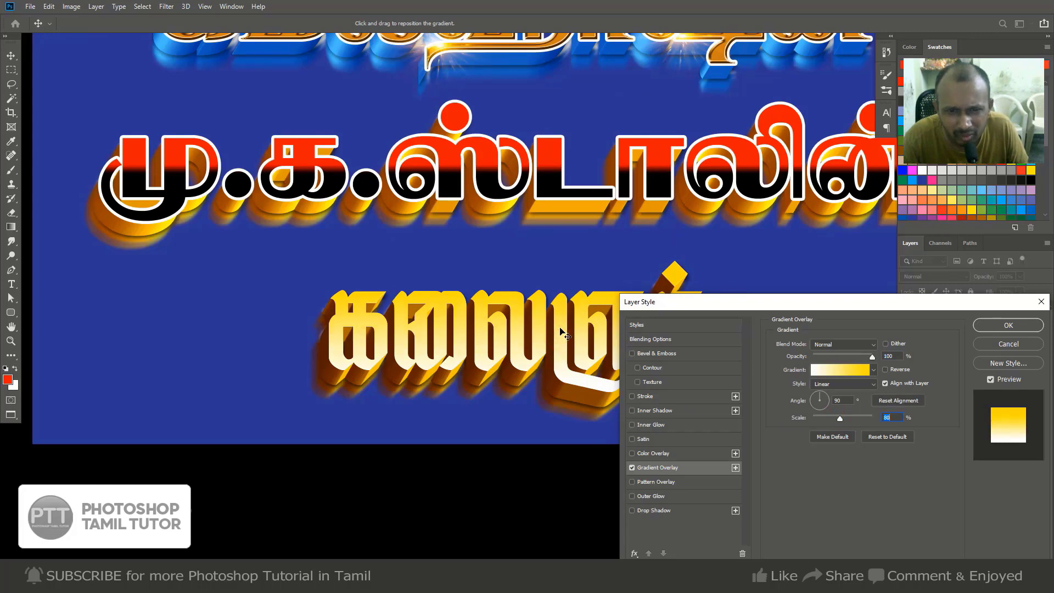
Try an orange Satin effect in Multiply mode at 30% opacity on the kalainger text.
click(667, 443)
click(886, 346)
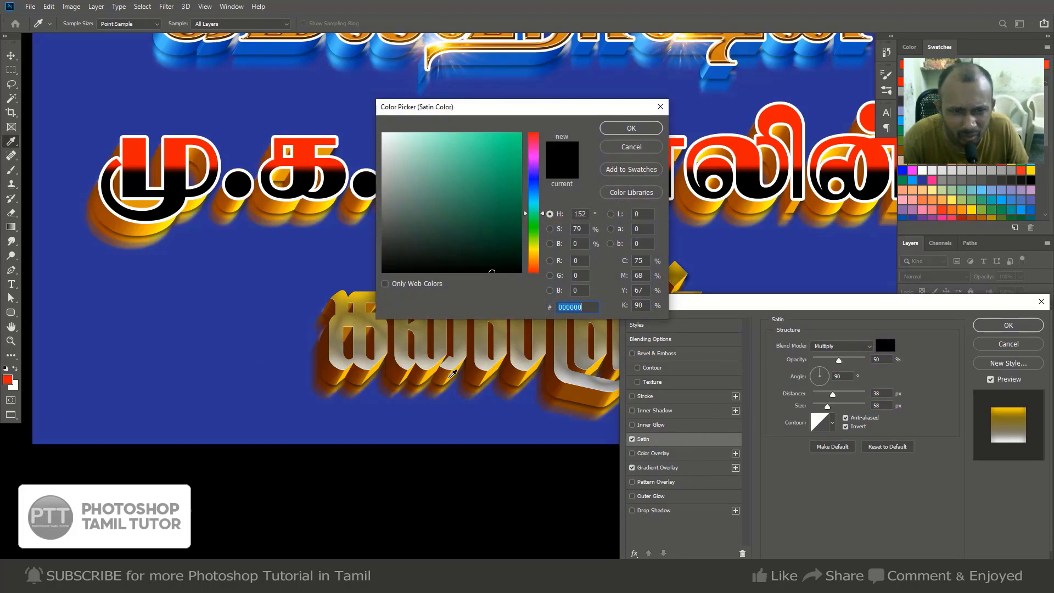
click(444, 391)
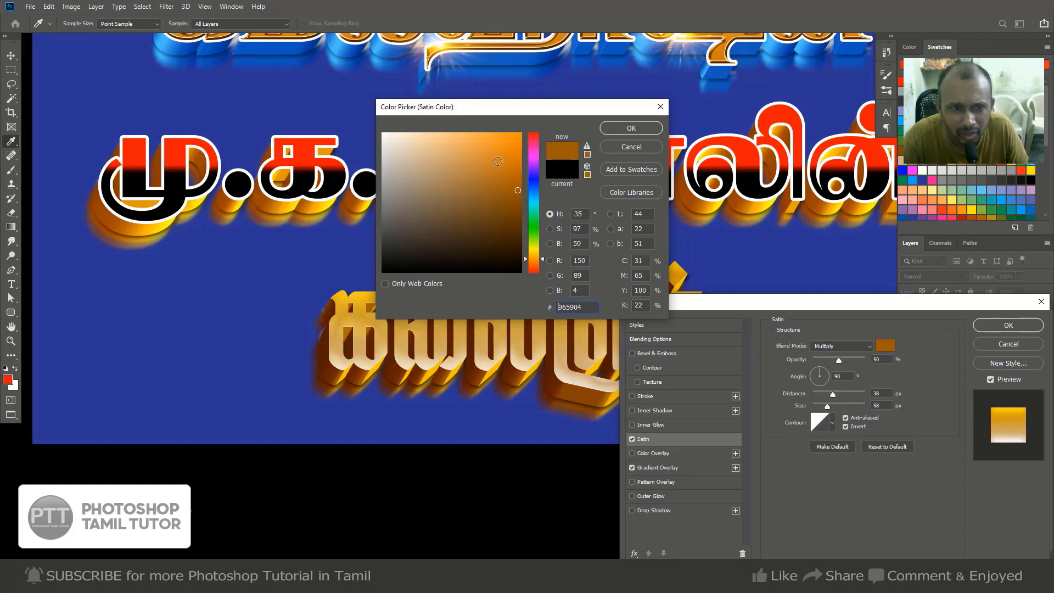
click(503, 158)
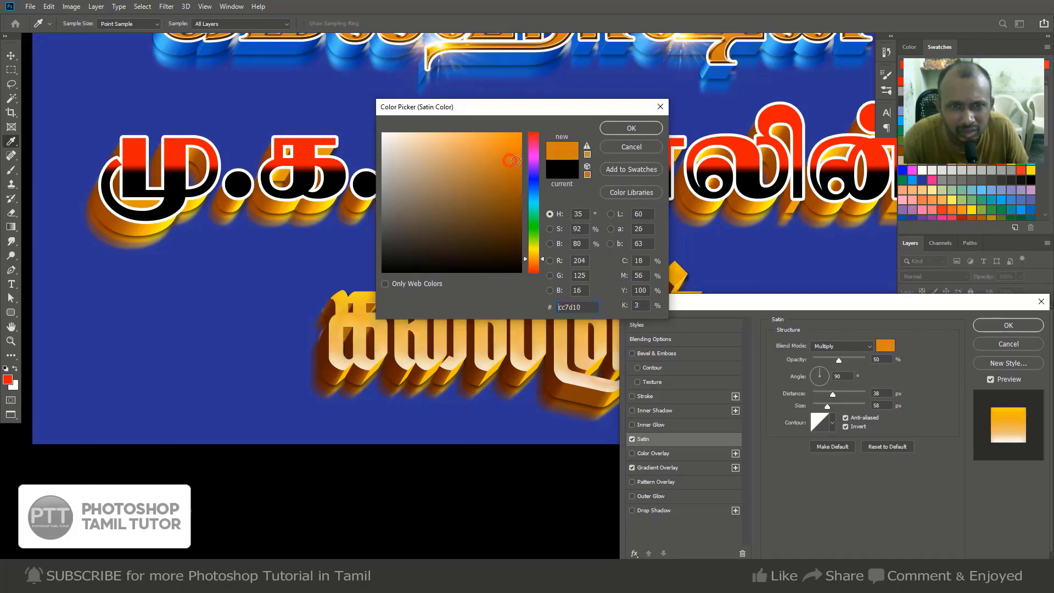
click(627, 130)
mouse_move(849, 358)
mouse_down()
mouse_move(865, 358)
mouse_move(829, 361)
mouse_up()
click(684, 439)
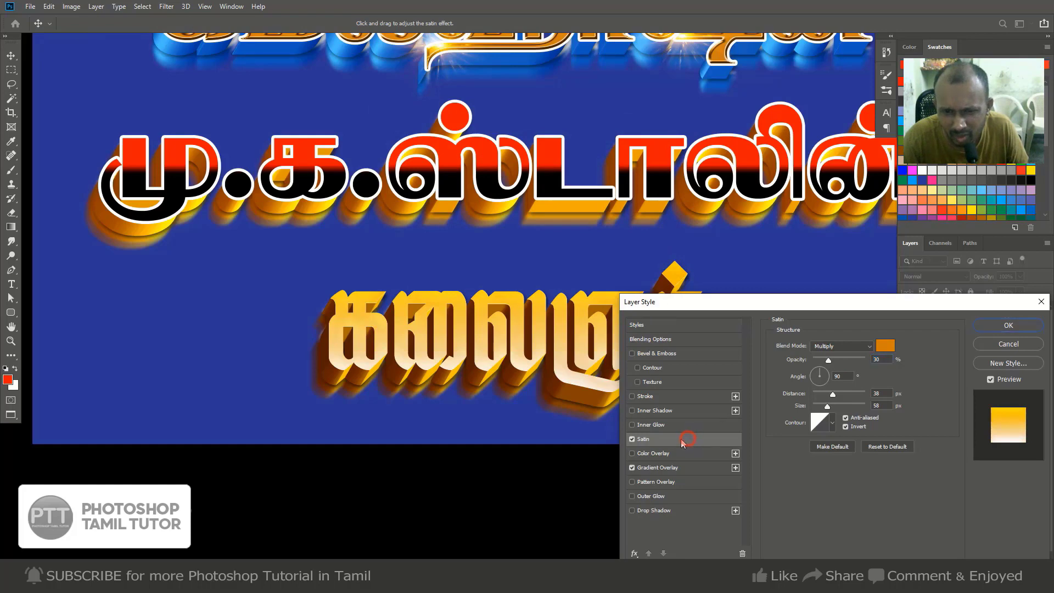
click(632, 439)
Add a thin outside Stroke in dark brown (692902) to the kalainger text, sampling the color from the extrusion.
click(660, 396)
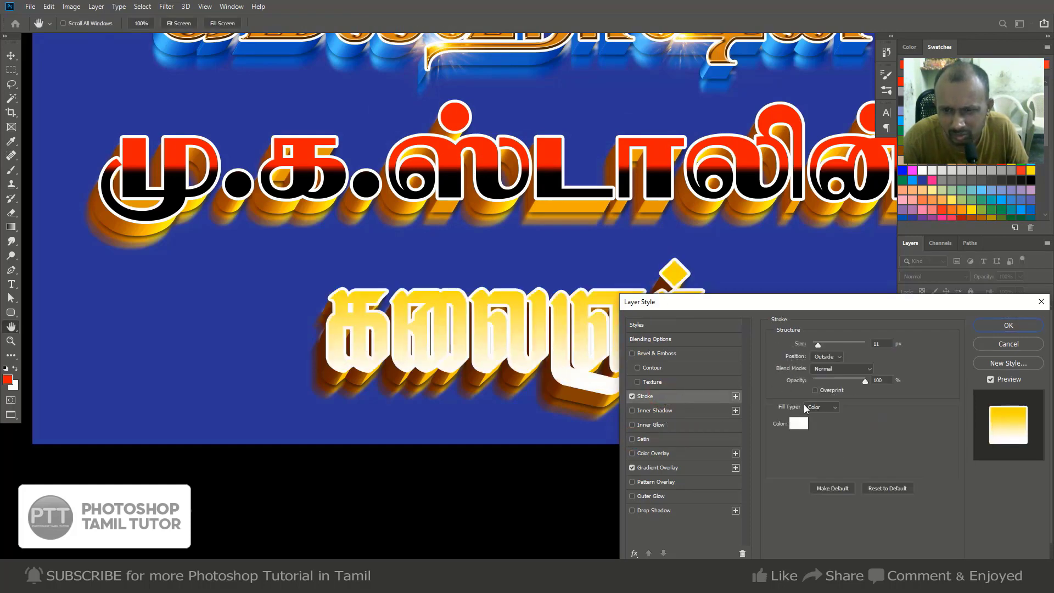
click(799, 423)
click(525, 377)
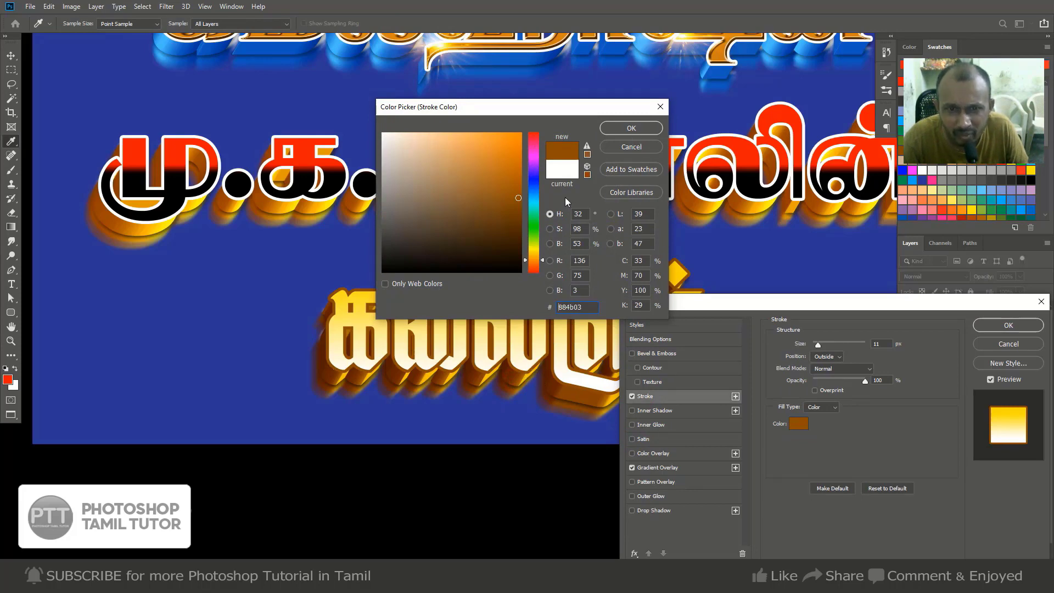
click(500, 153)
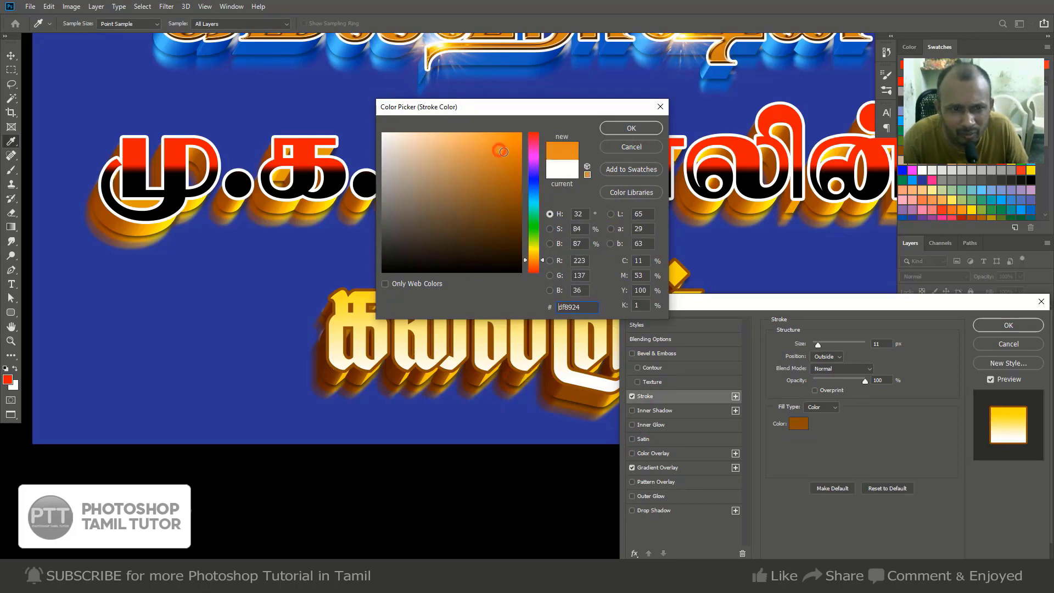
click(504, 183)
click(420, 370)
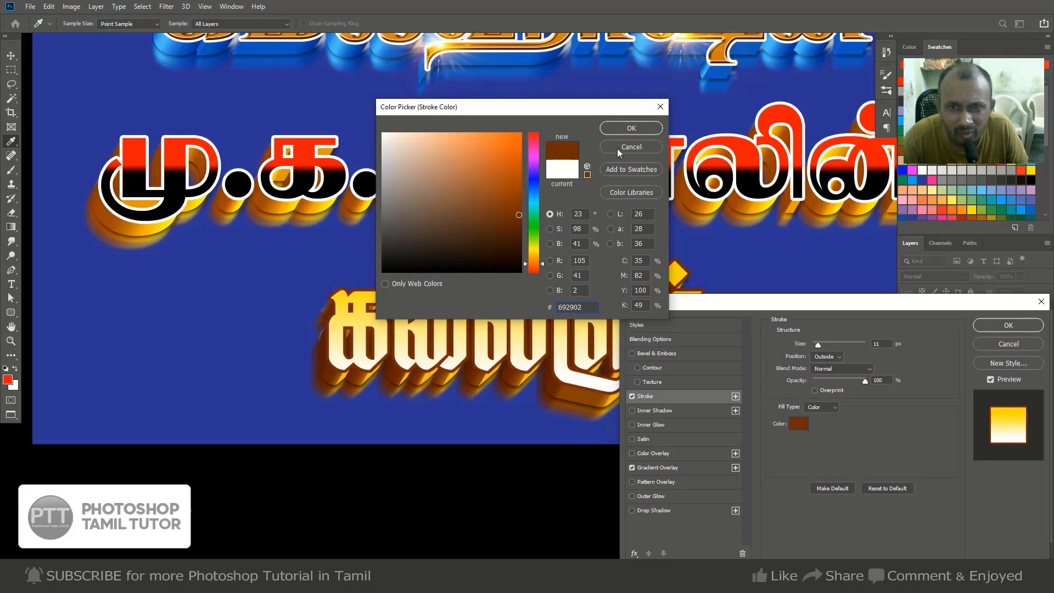
click(632, 128)
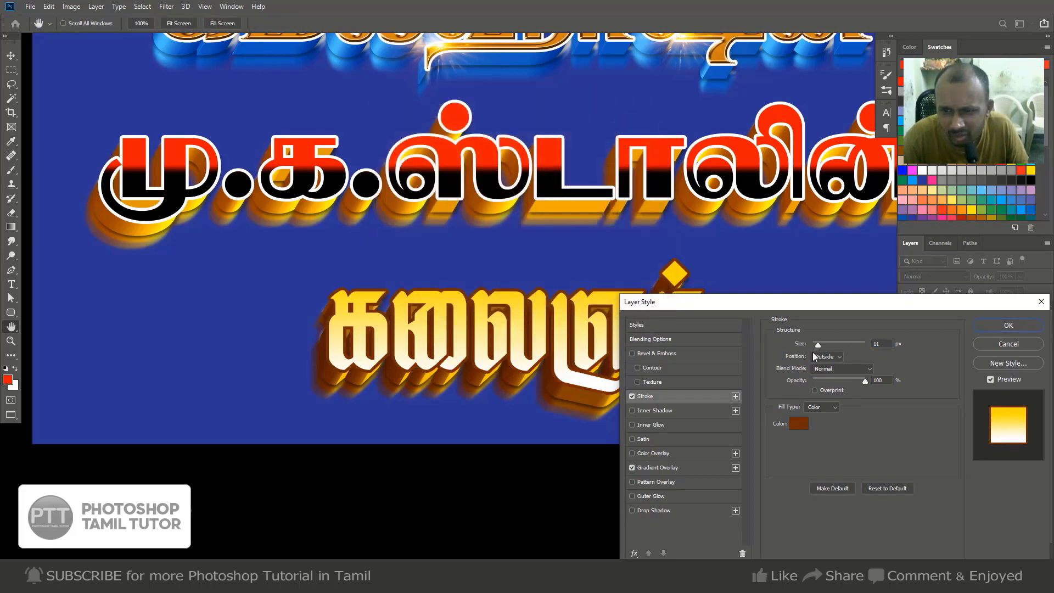
drag(817, 347, 816, 347)
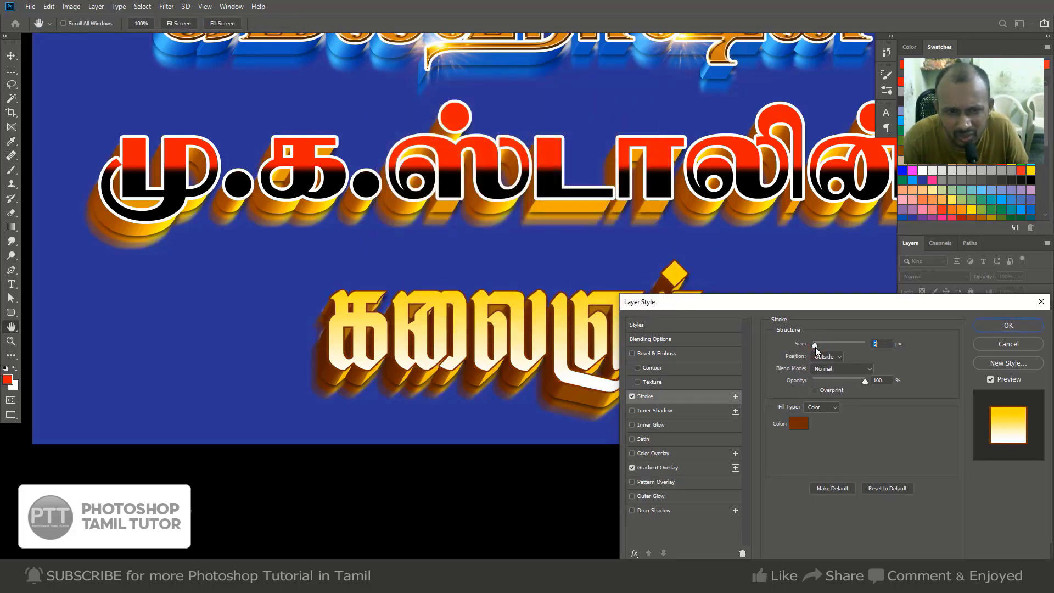
click(1021, 330)
key(ctrl+0)
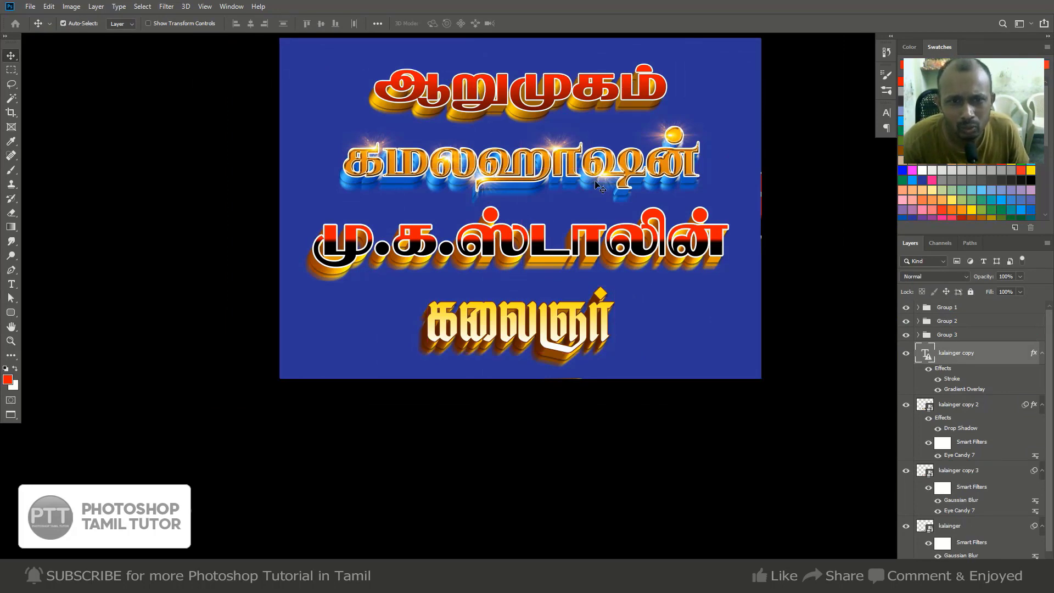
ctrl+click(529, 114)
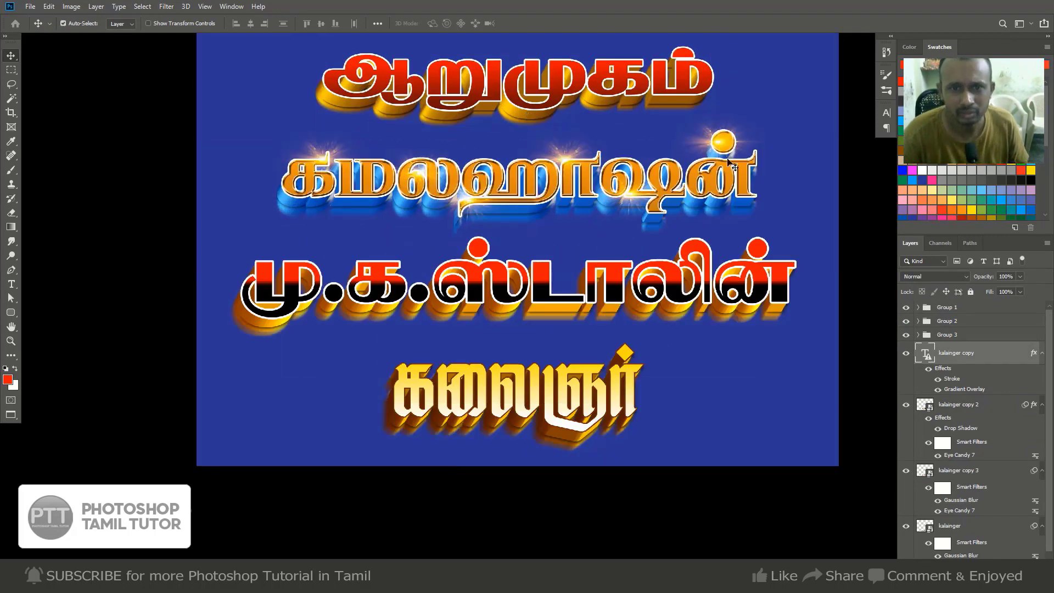
drag(670, 113, 658, 147)
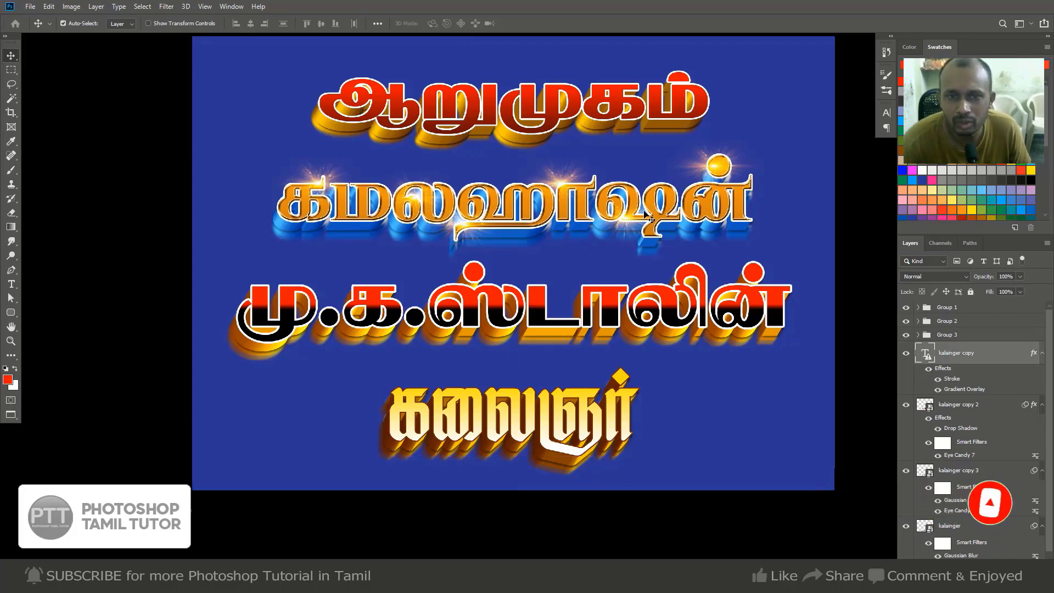
key(ctrl+minus)
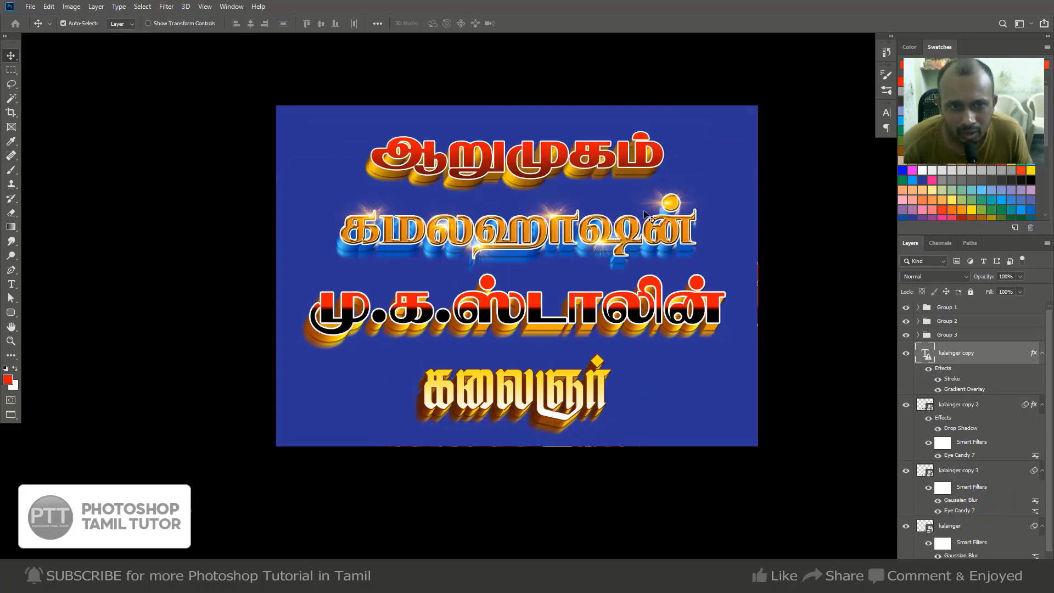
key(ctrl+plus)
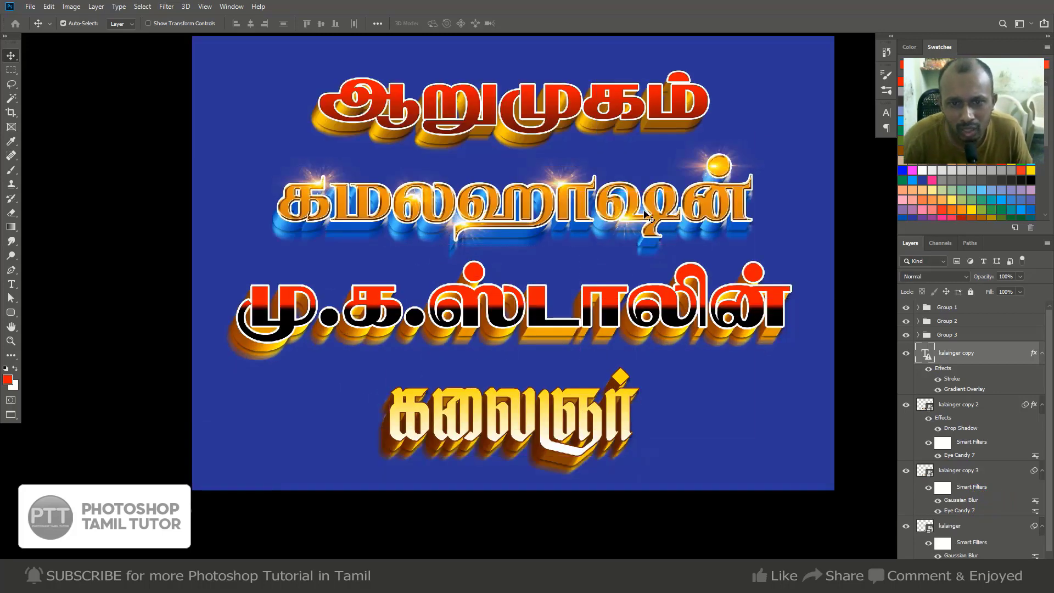